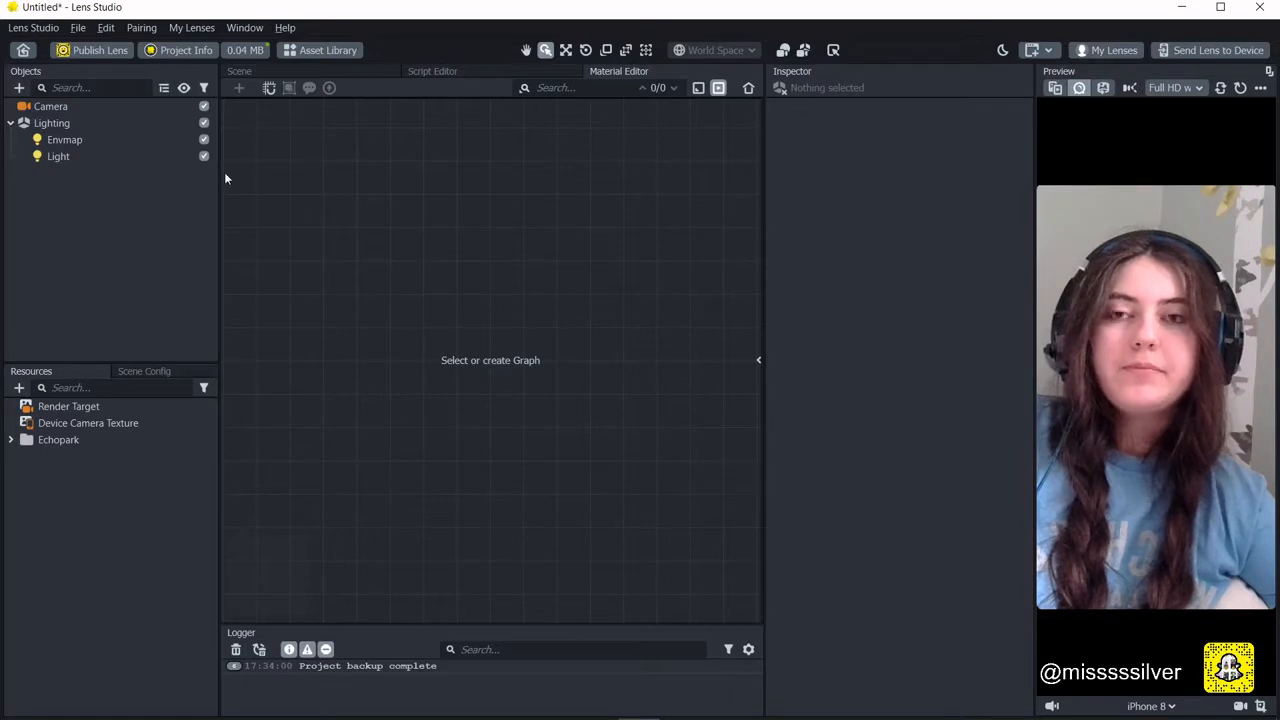
Add an Eye Color face effect under the Camera object.
left_click(84, 106)
left_click(17, 87)
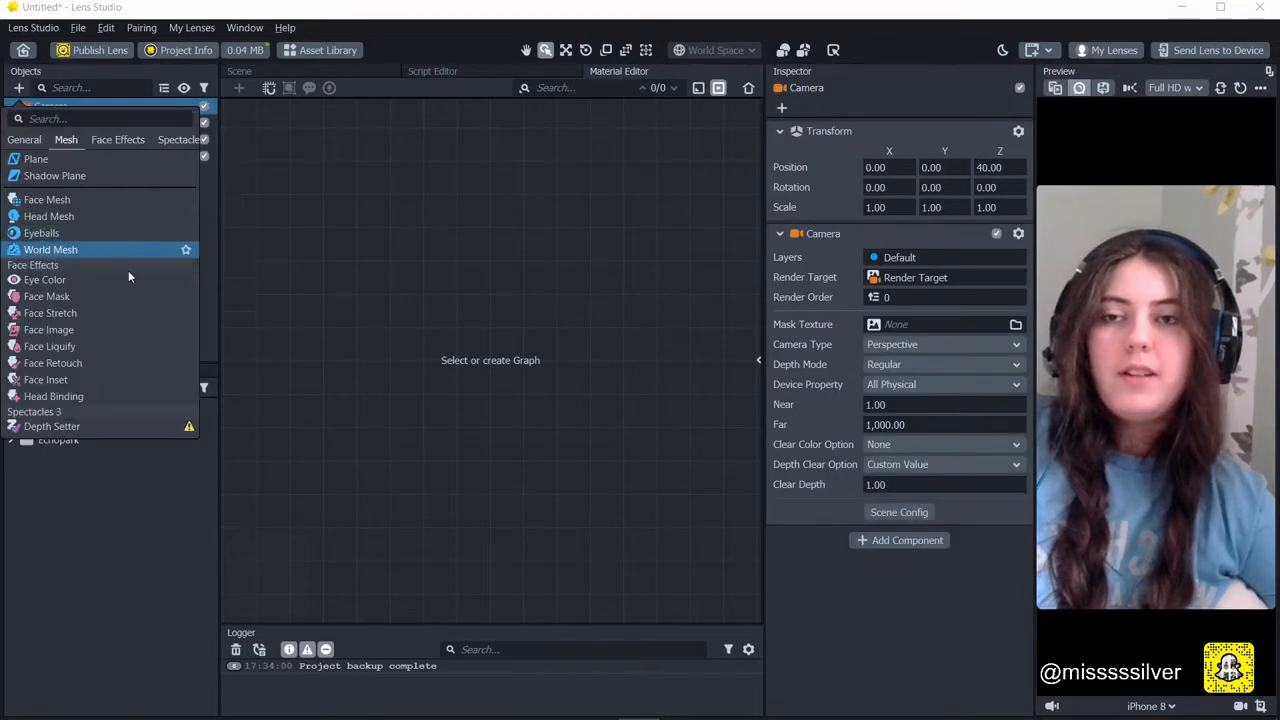
scroll(124, 313, "down", 1)
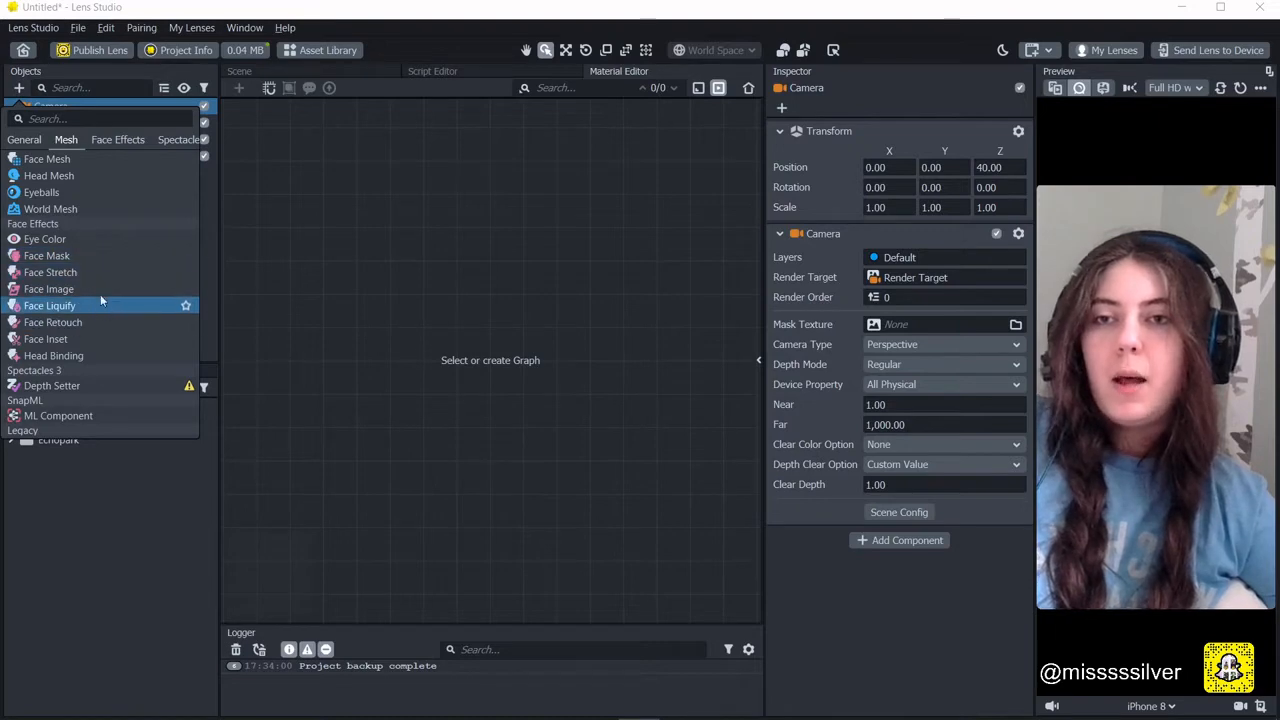
left_click(98, 240)
Change the eye color to a bright green and raise the effect's alpha to 0.64.
left_click(897, 243)
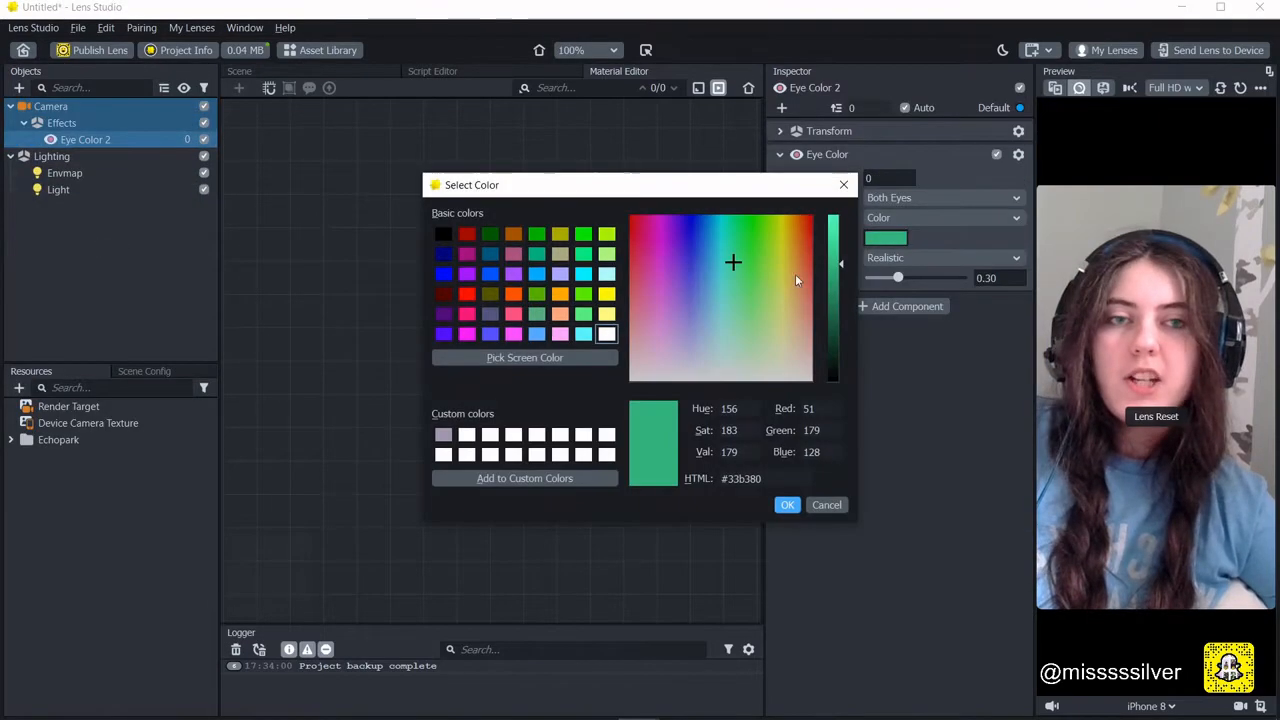
mouse_move(731, 260)
left_mouse_down()
mouse_move(726, 269)
mouse_move(763, 246)
mouse_move(749, 252)
left_mouse_up()
left_click(787, 505)
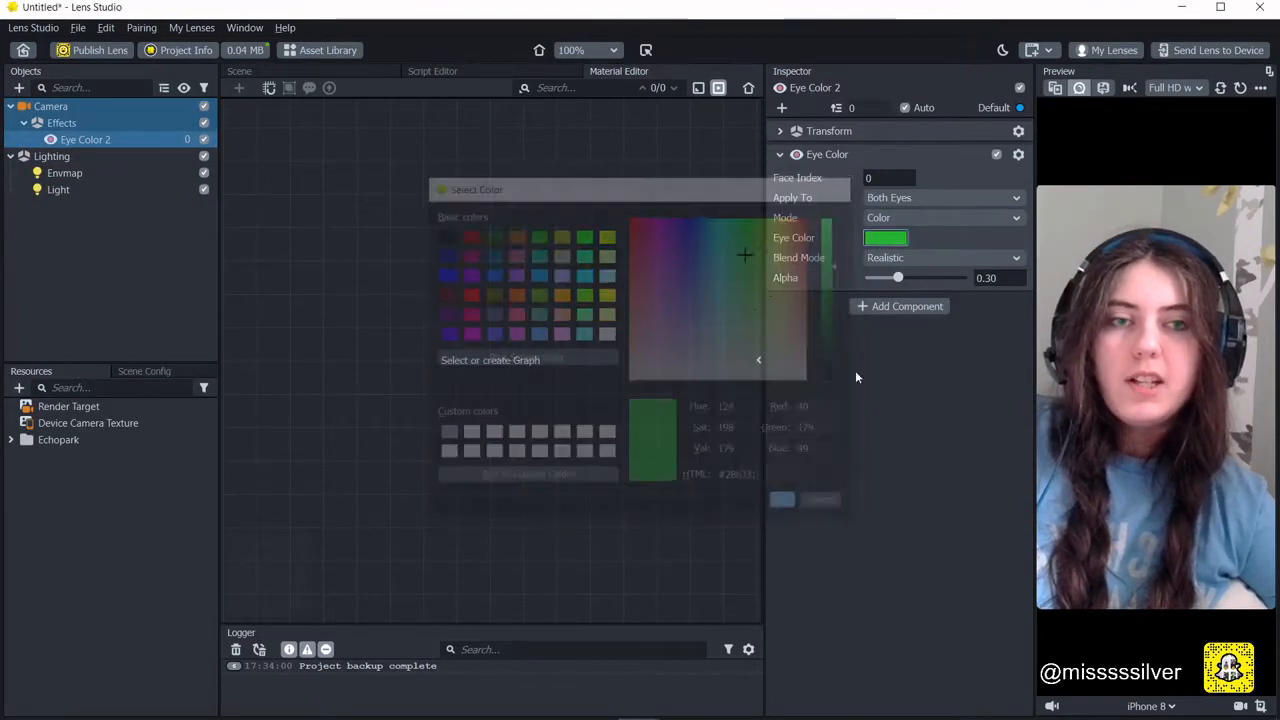
left_click_drag(897, 277, 929, 279)
Switch the Eye Color effect's mode from a solid color to Texture and deselect the object.
left_click(910, 217)
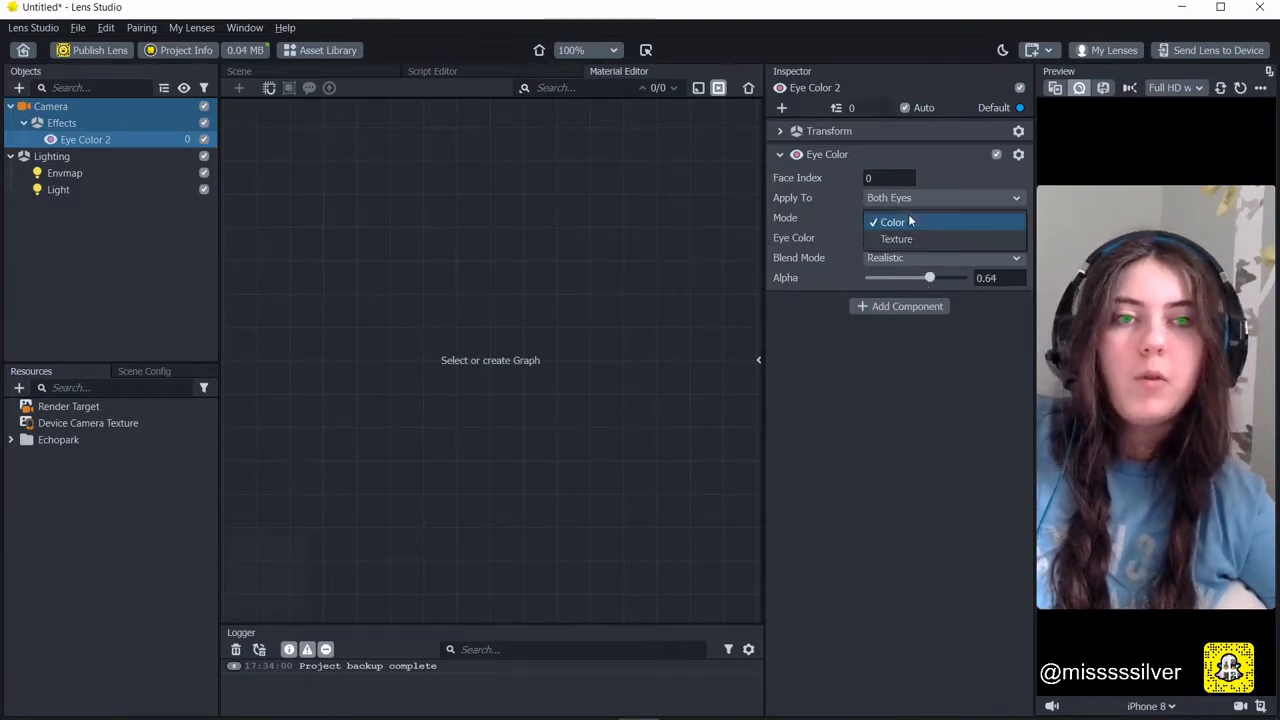
left_click(908, 235)
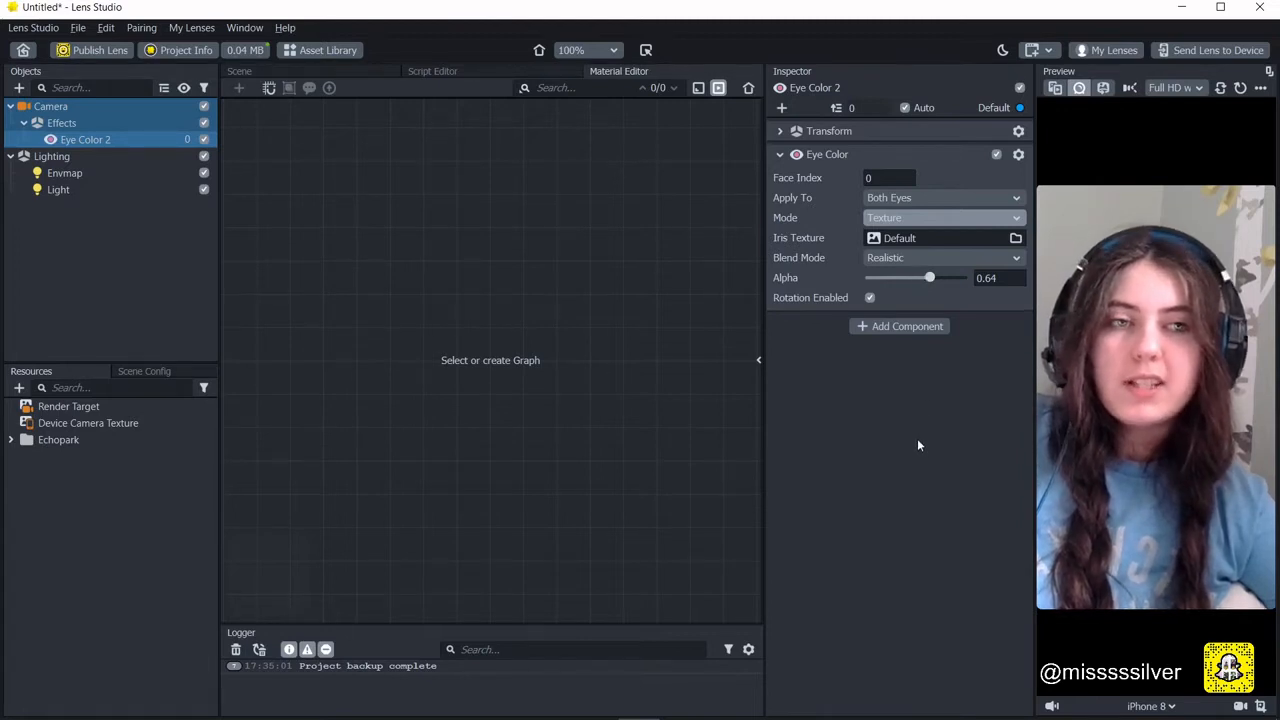
left_click(114, 274)
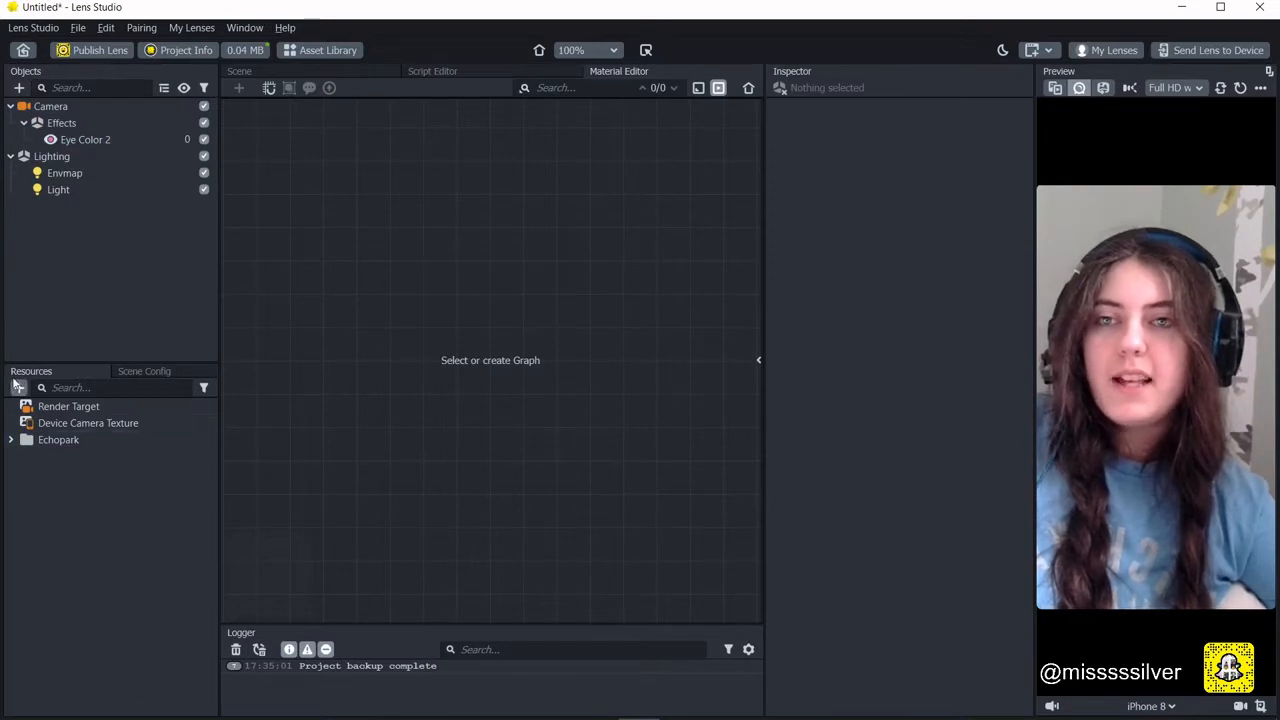
Create two Graph Empty materials in the project resources.
left_click(20, 389)
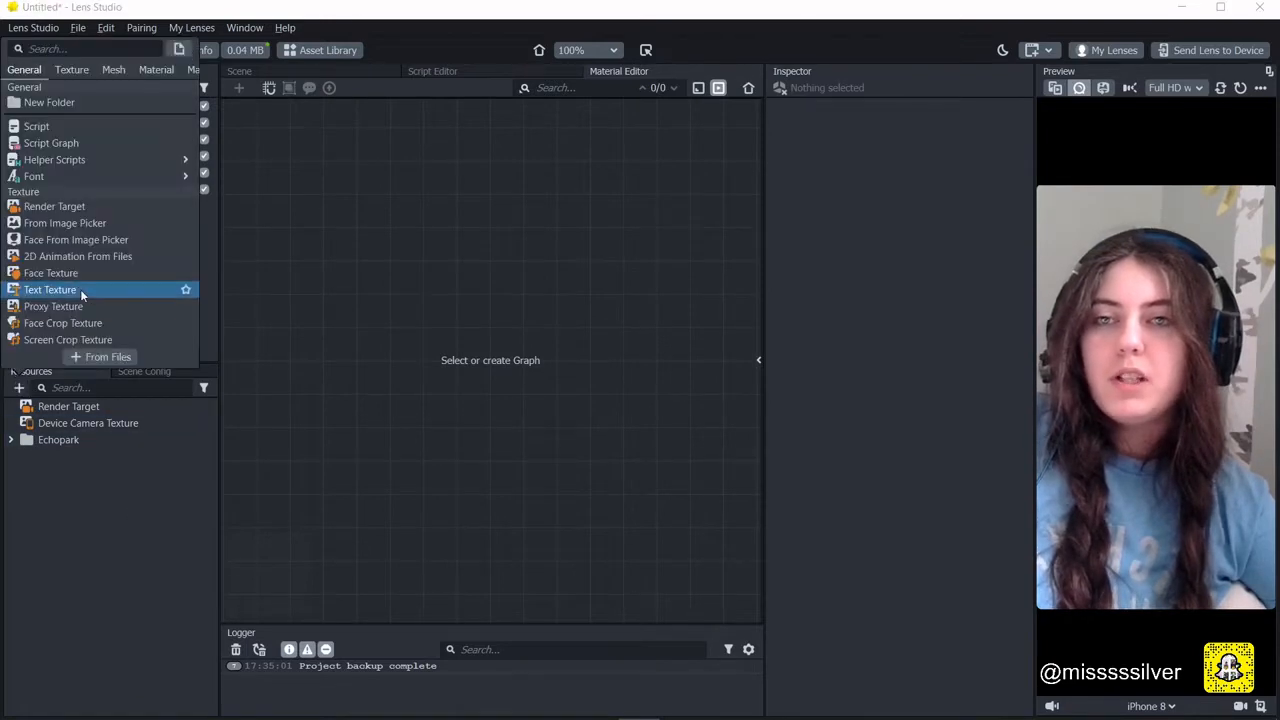
scroll(81, 289, "down", 10)
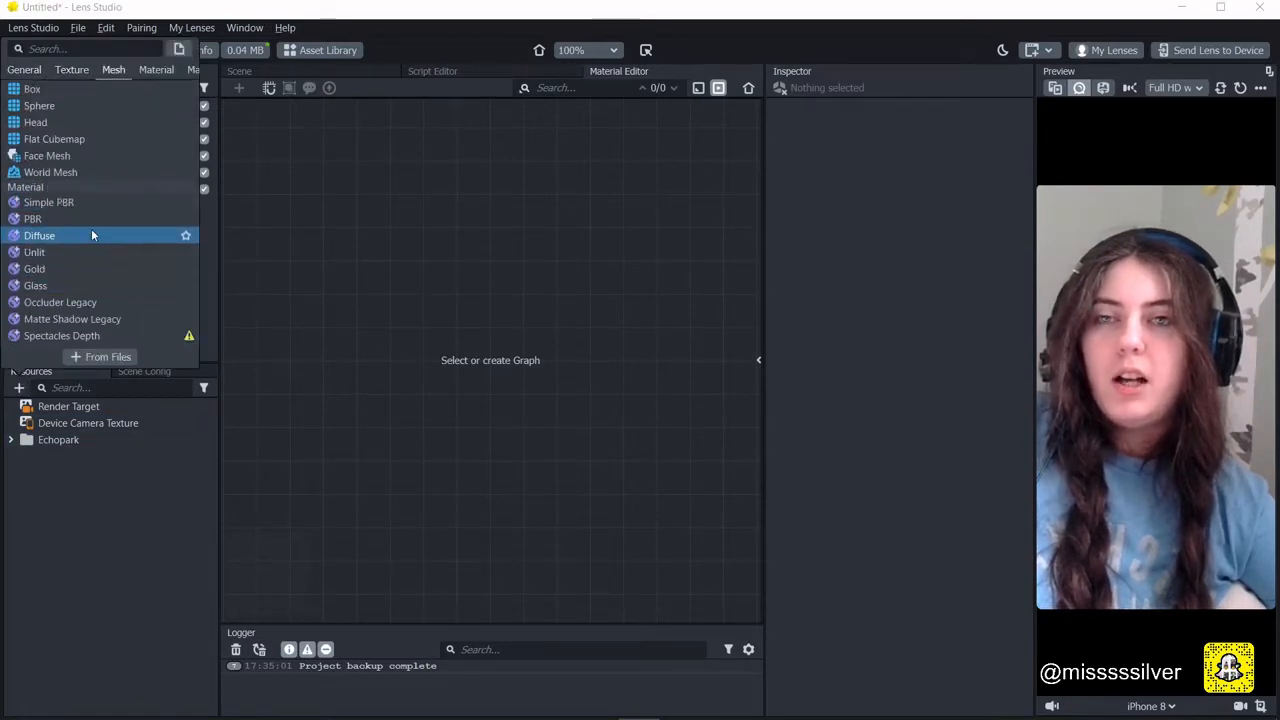
scroll(91, 220, "down", 3)
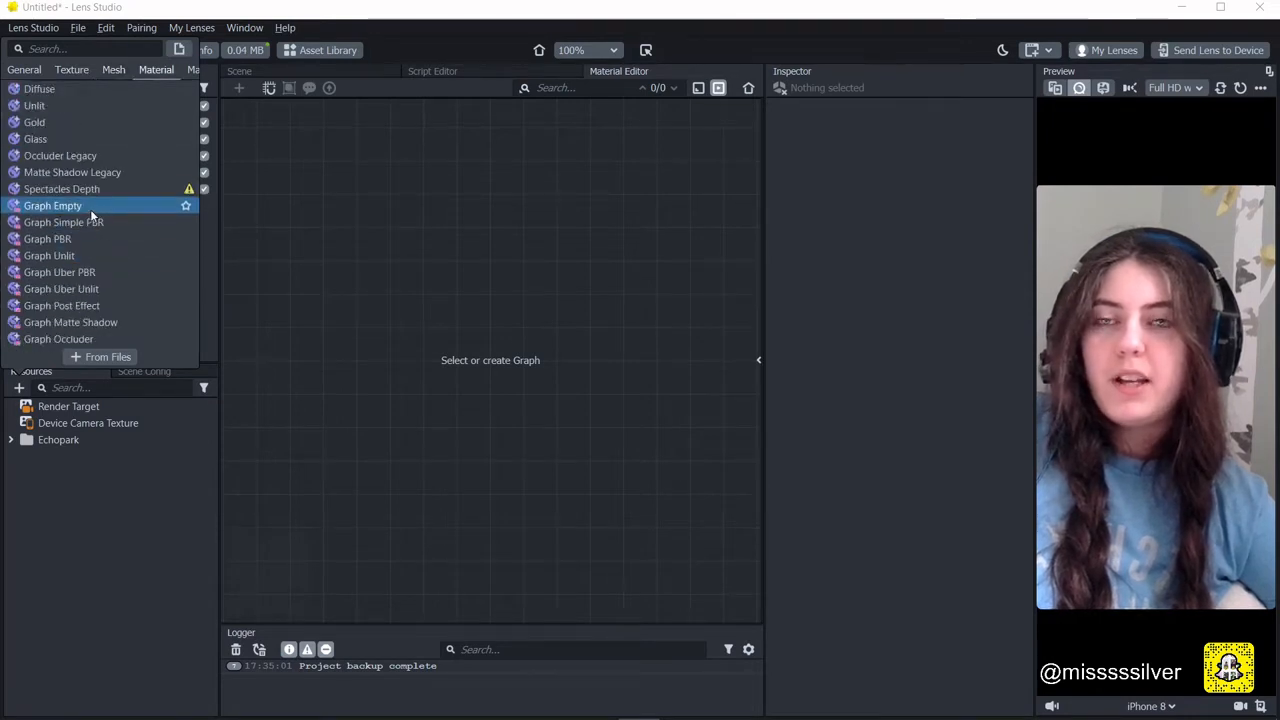
left_click(90, 209)
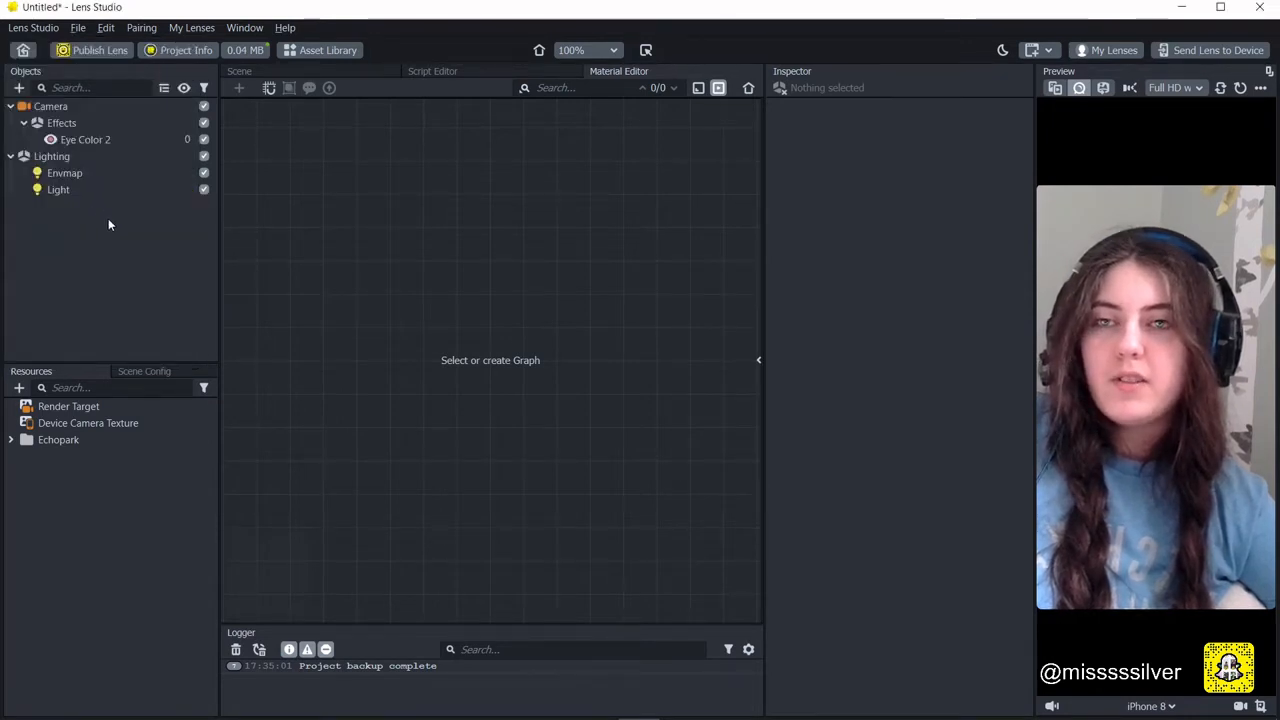
left_click(19, 387)
left_click(93, 511)
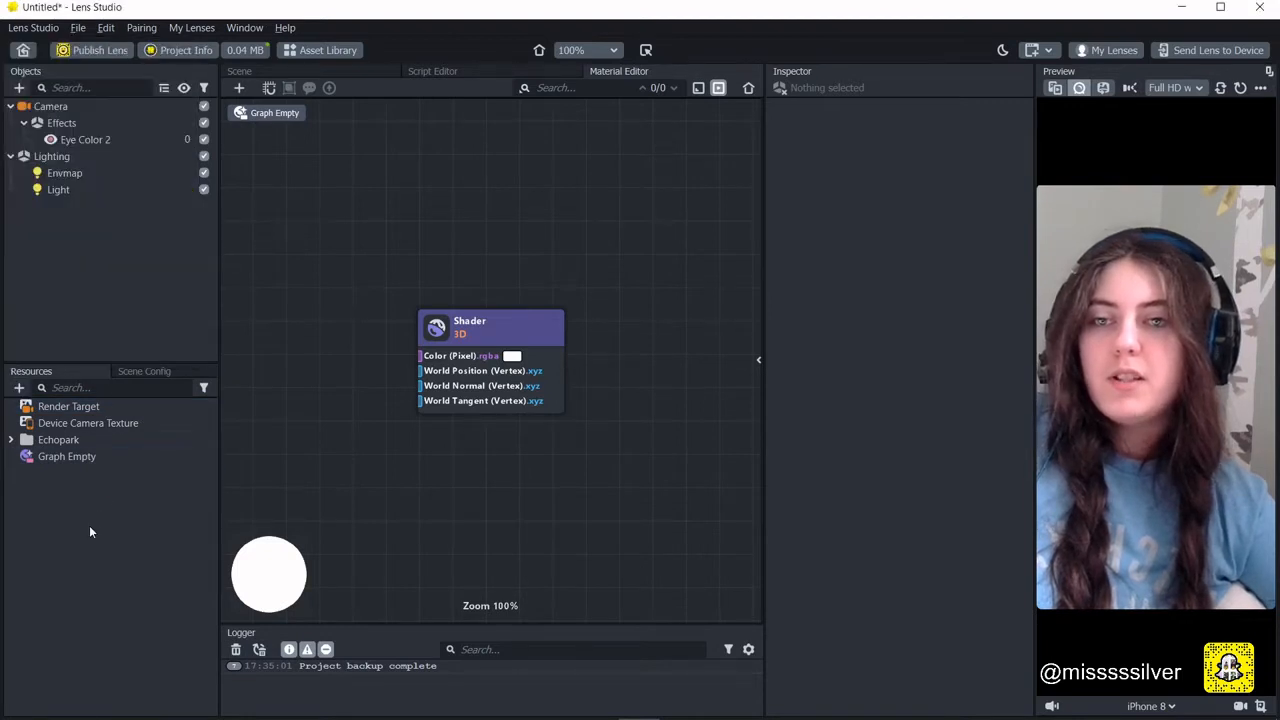
Rename the first empty graph material as Iris.
left_click(90, 456)
right_click(96, 456)
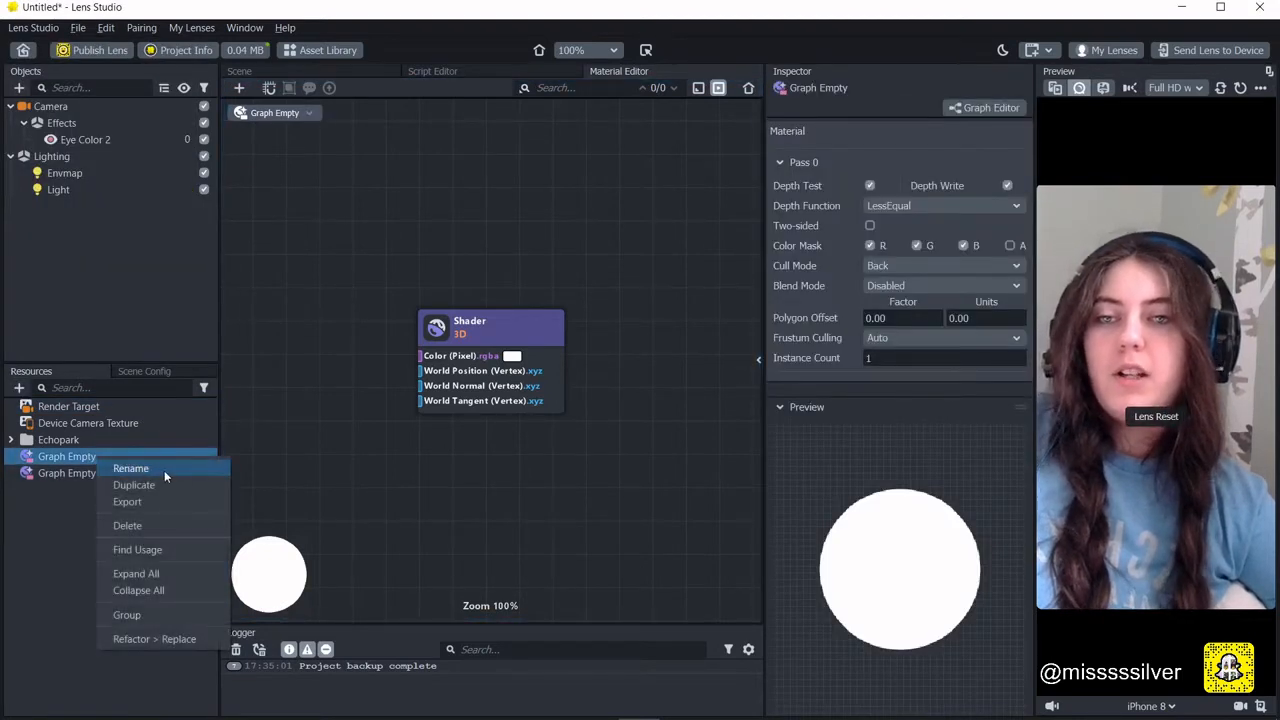
left_click(131, 468)
type("Iris")
key("Return")
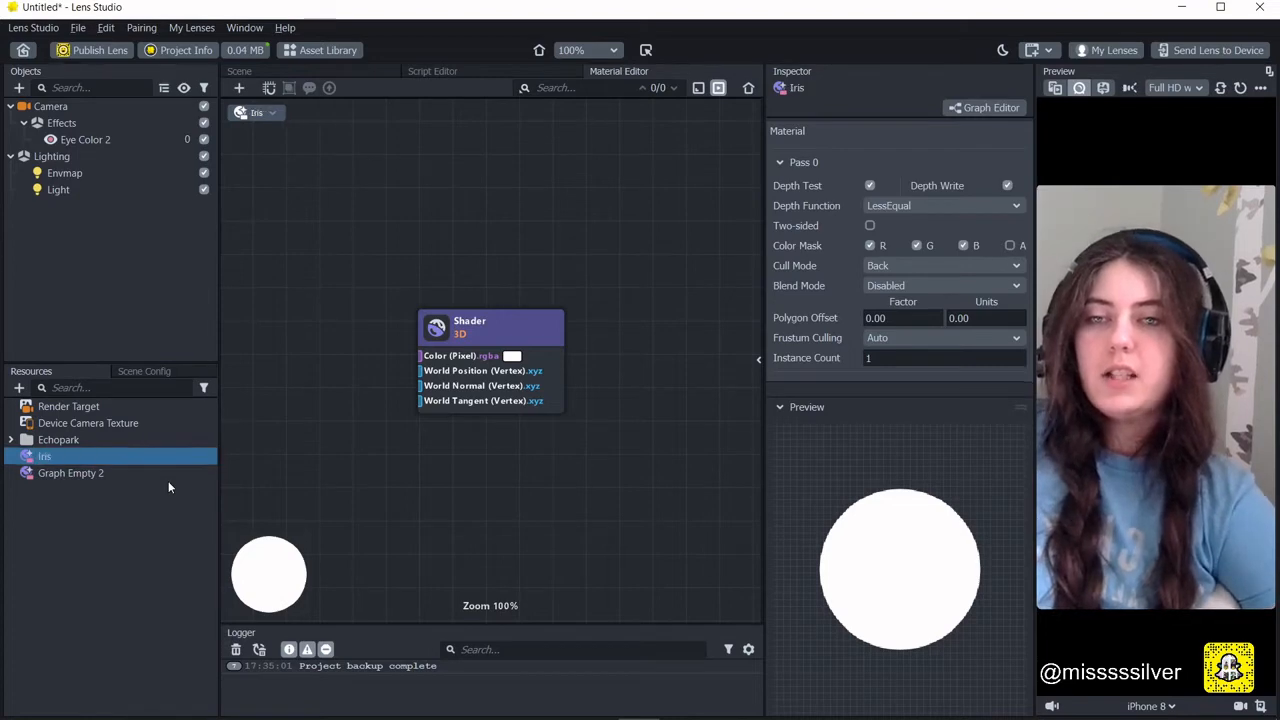
Rename the second empty graph material as pupil.
left_click(148, 474)
right_click(148, 474)
left_click(200, 481)
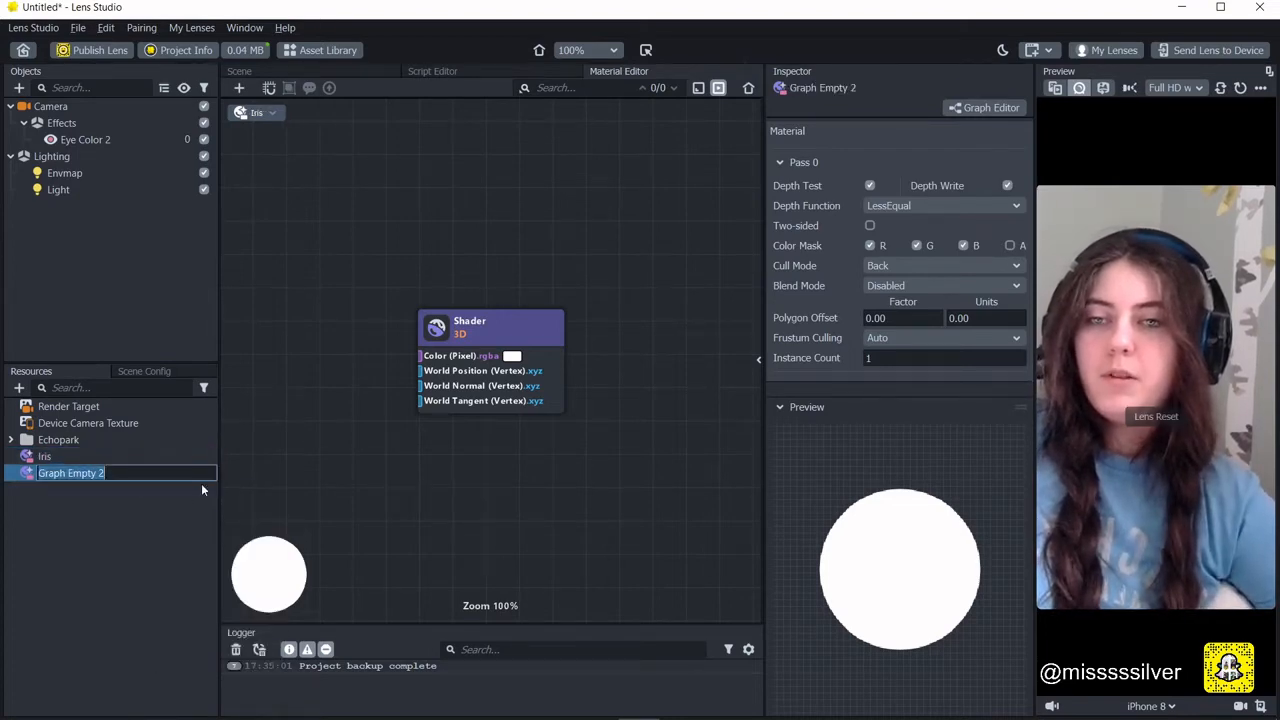
type("pupil")
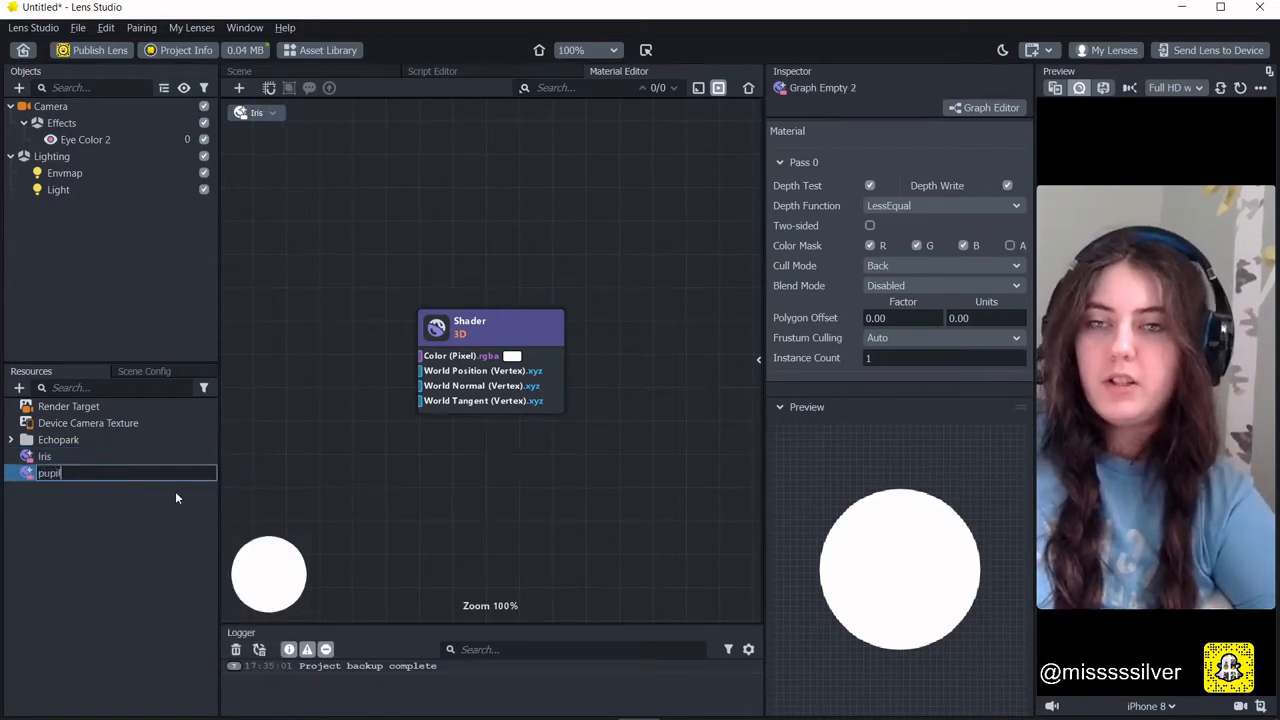
key("Return")
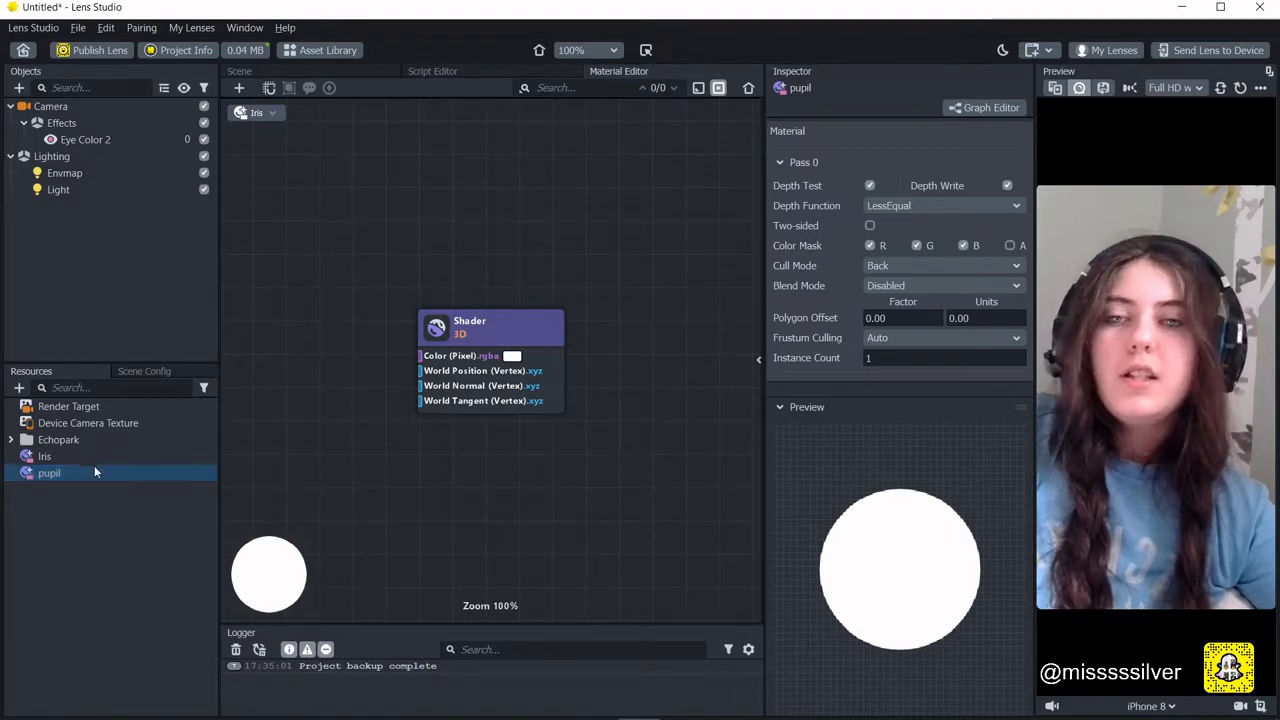
Add a Screen Image object to the scene with its own orthographic camera and full frame region.
left_click(18, 87)
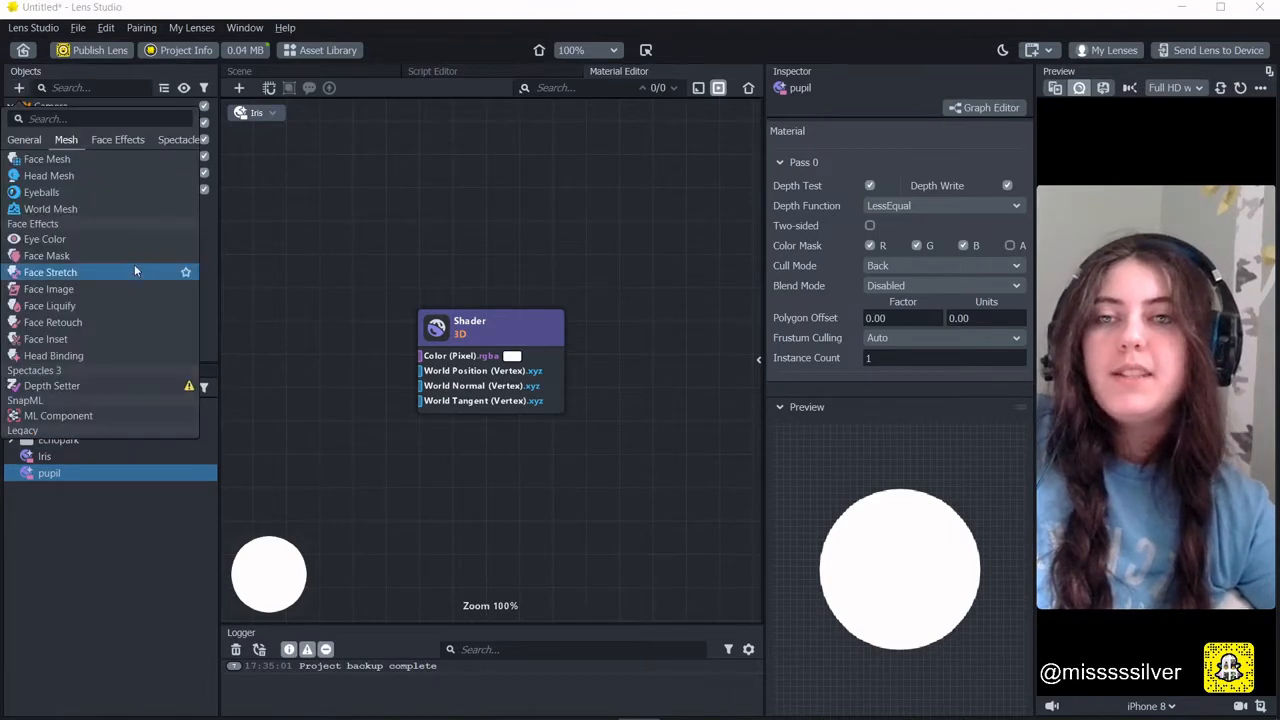
scroll(109, 203, "up", 10)
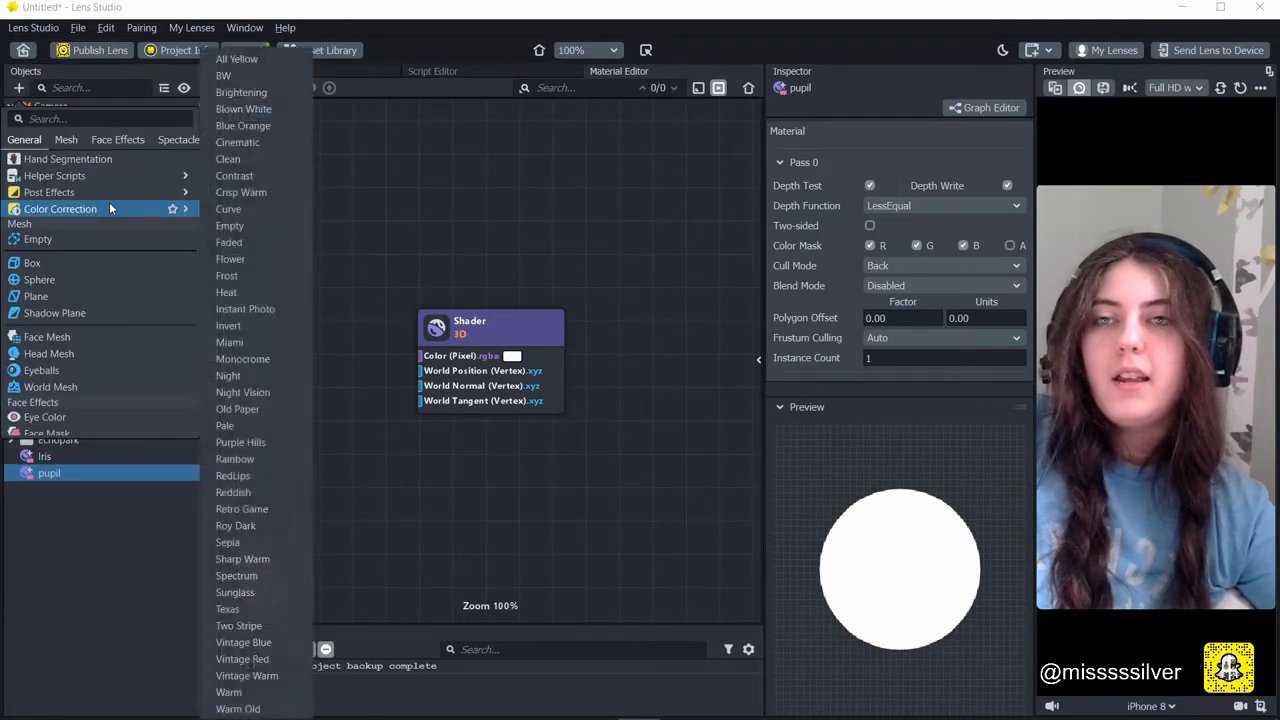
scroll(104, 261, "up", 2)
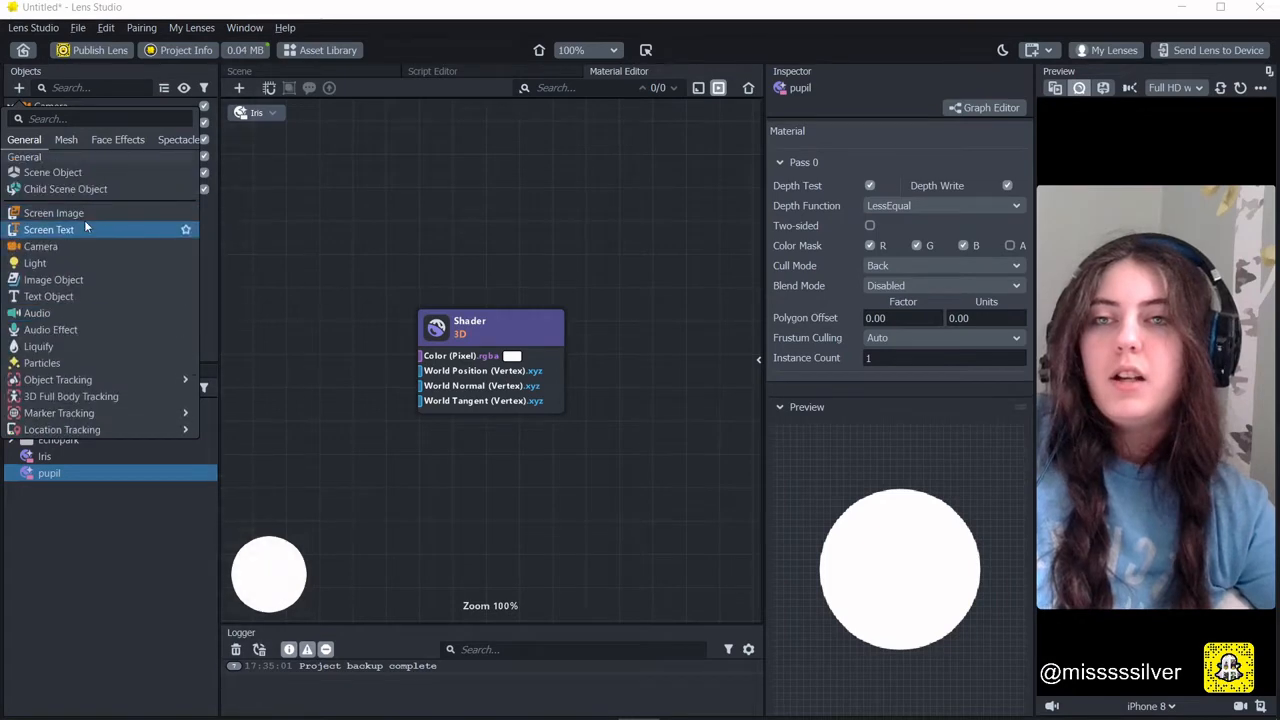
left_click(86, 207)
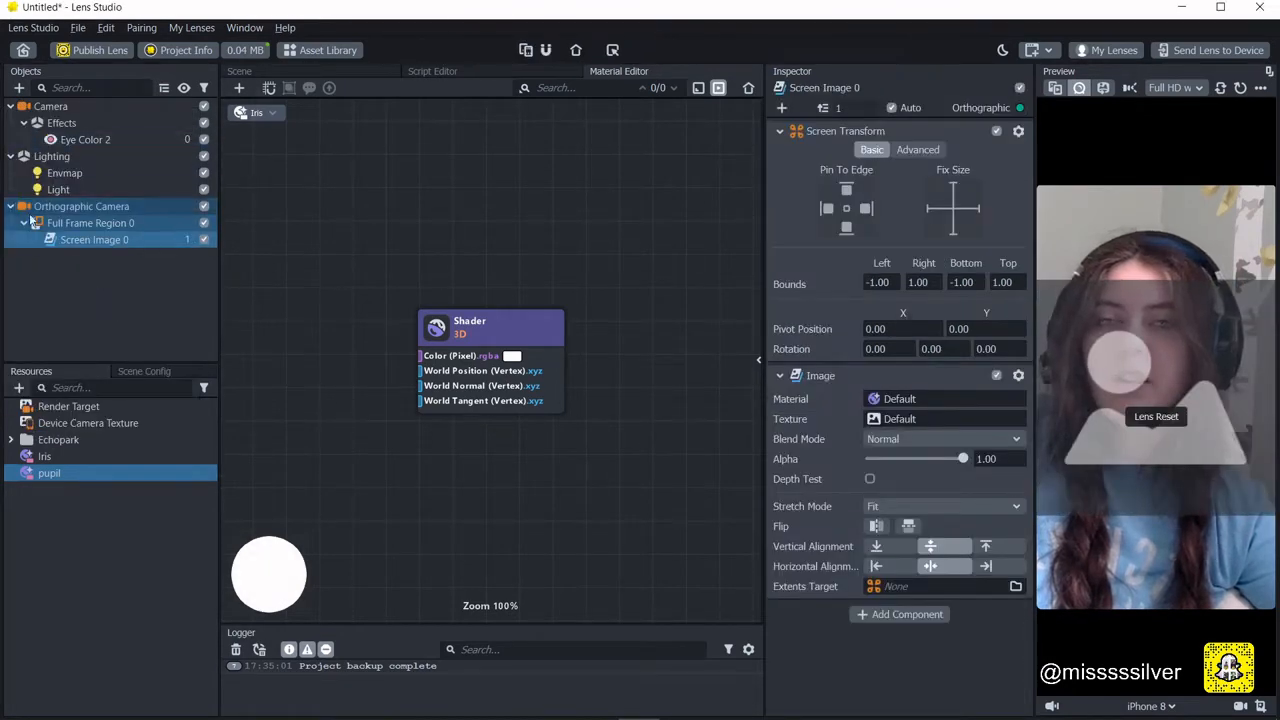
left_click(108, 277)
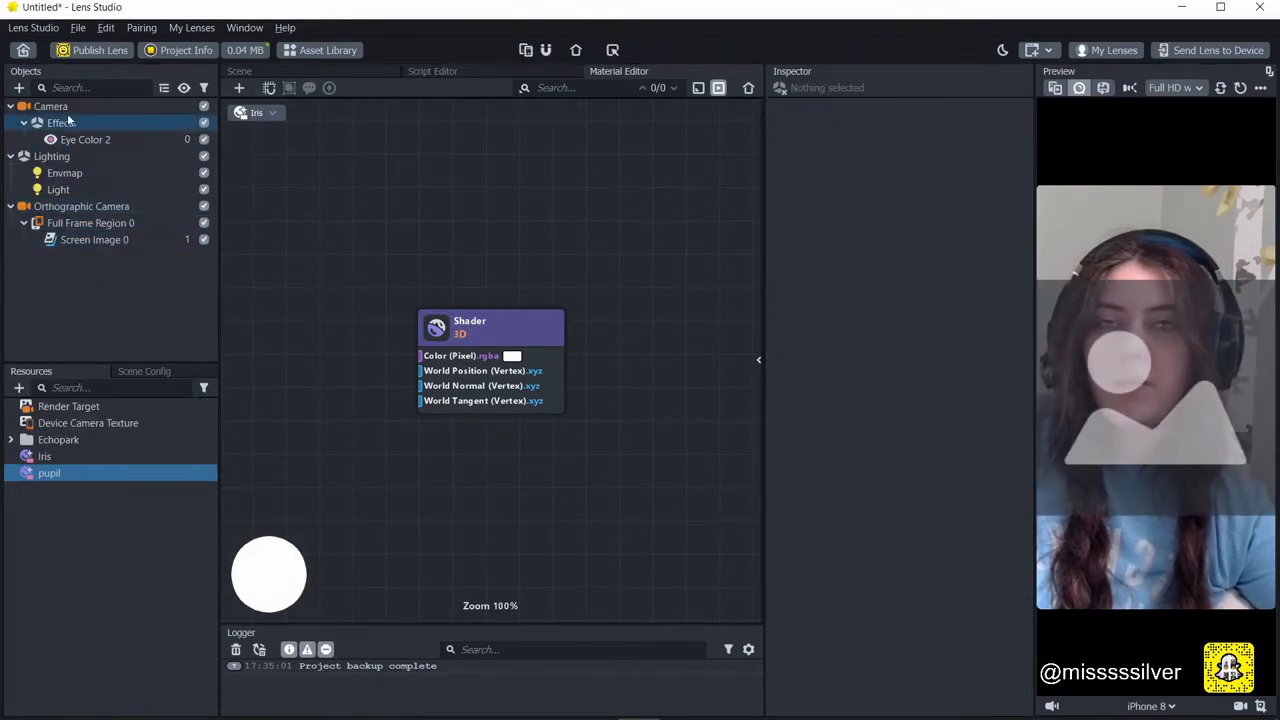
left_click(18, 87)
left_click(76, 214)
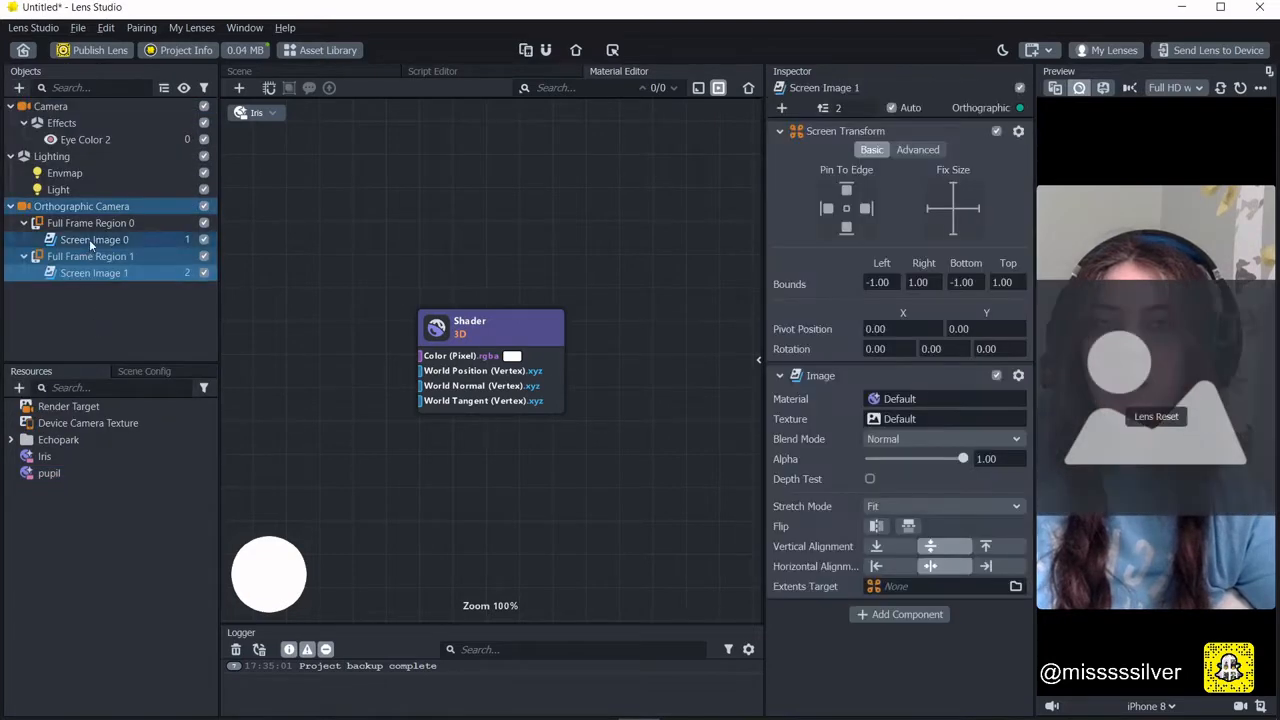
key("ctrl+z")
Add a second Screen Image inside the existing Full Frame Region 0.
left_click(90, 223)
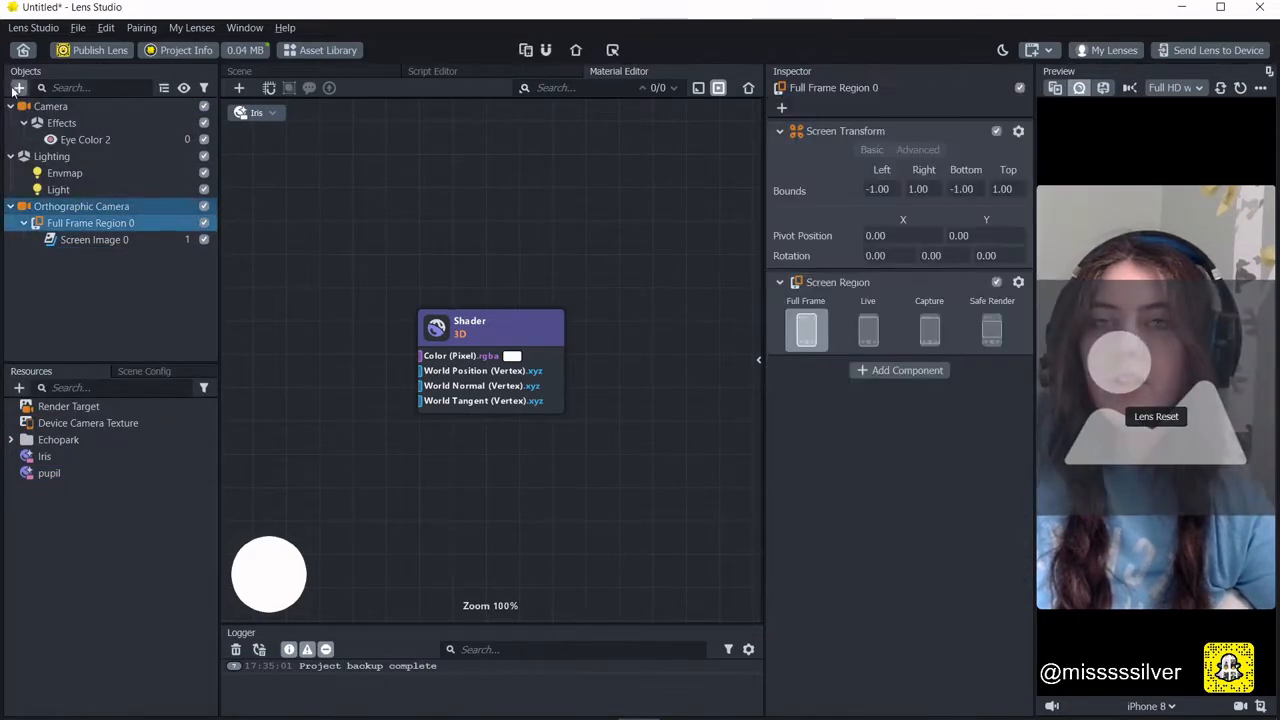
left_click(18, 87)
left_click(83, 214)
left_click(112, 278)
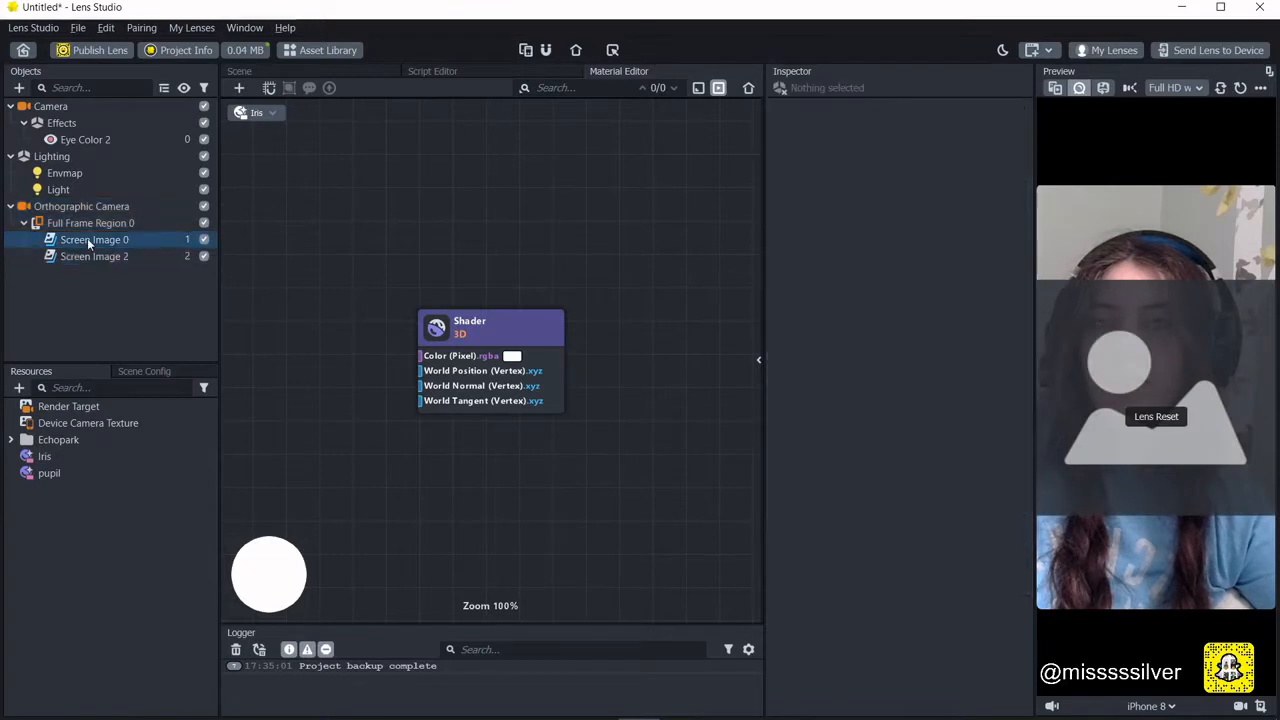
Assign the Iris material to the first screen image and the pupil material to the second one.
left_click(87, 238)
left_click_drag(64, 458, 324, 463)
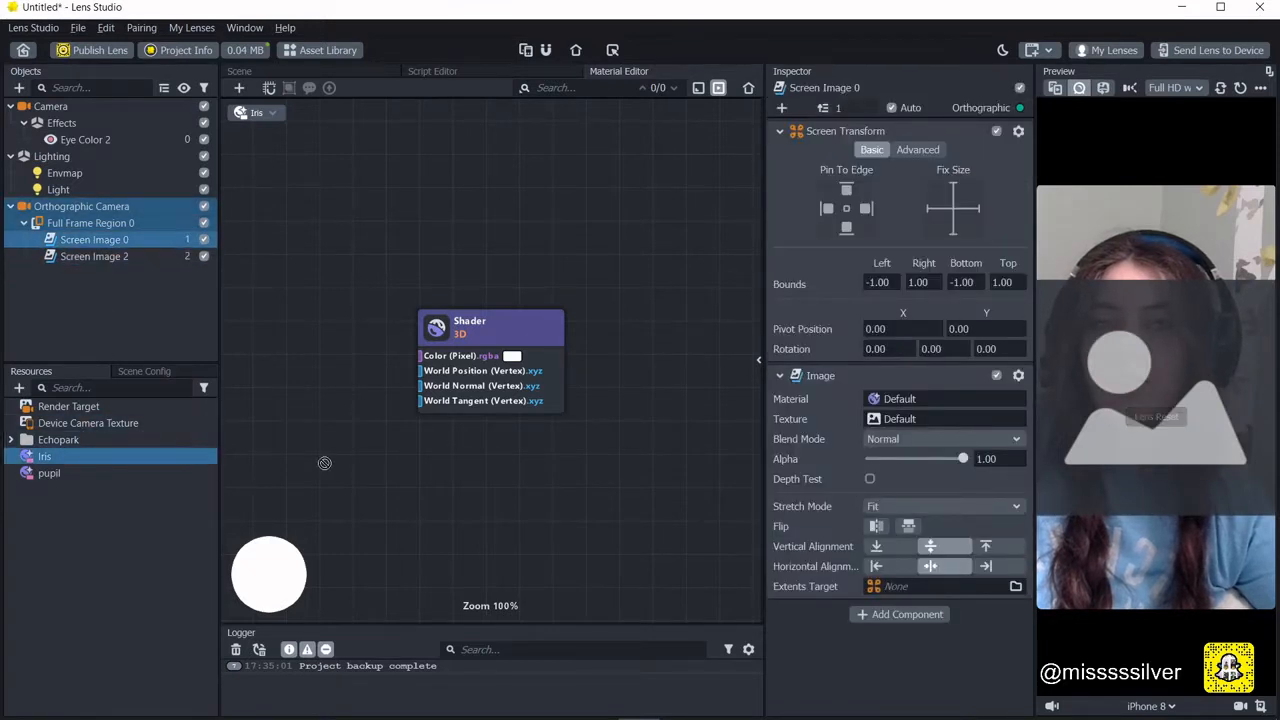
left_click_drag(955, 433, 926, 400)
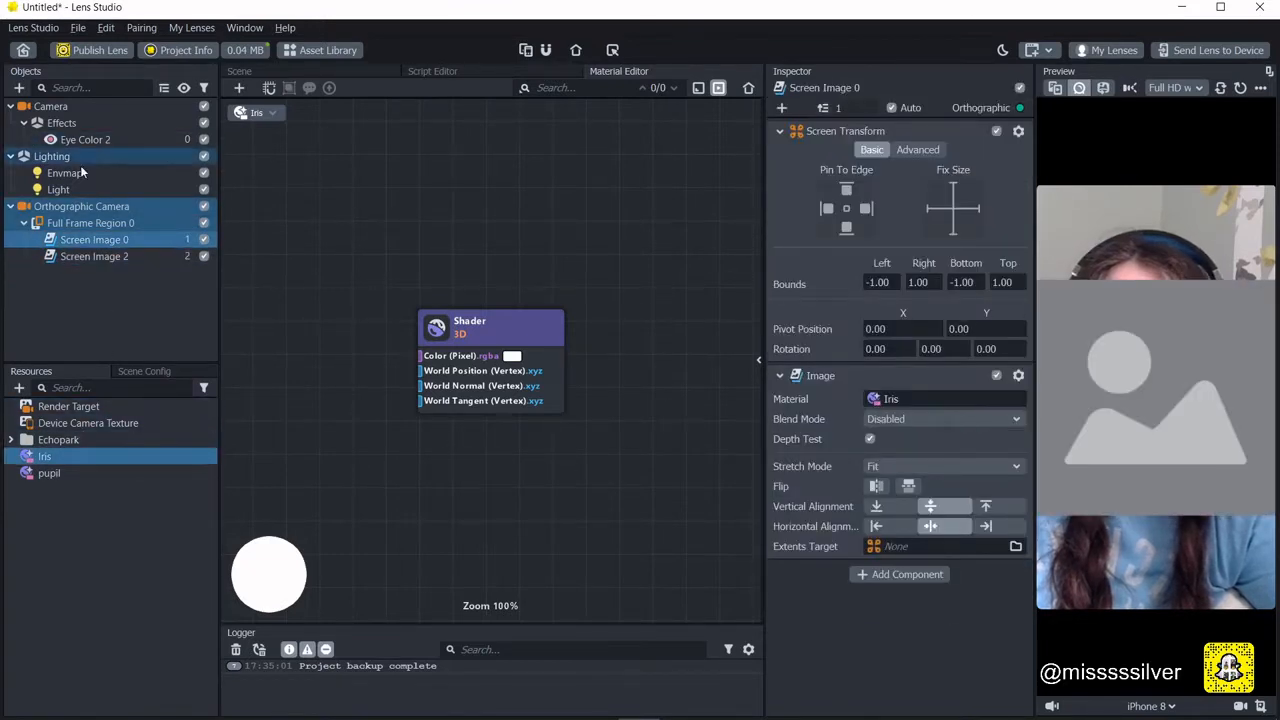
left_click(94, 256)
left_click_drag(49, 473, 907, 397)
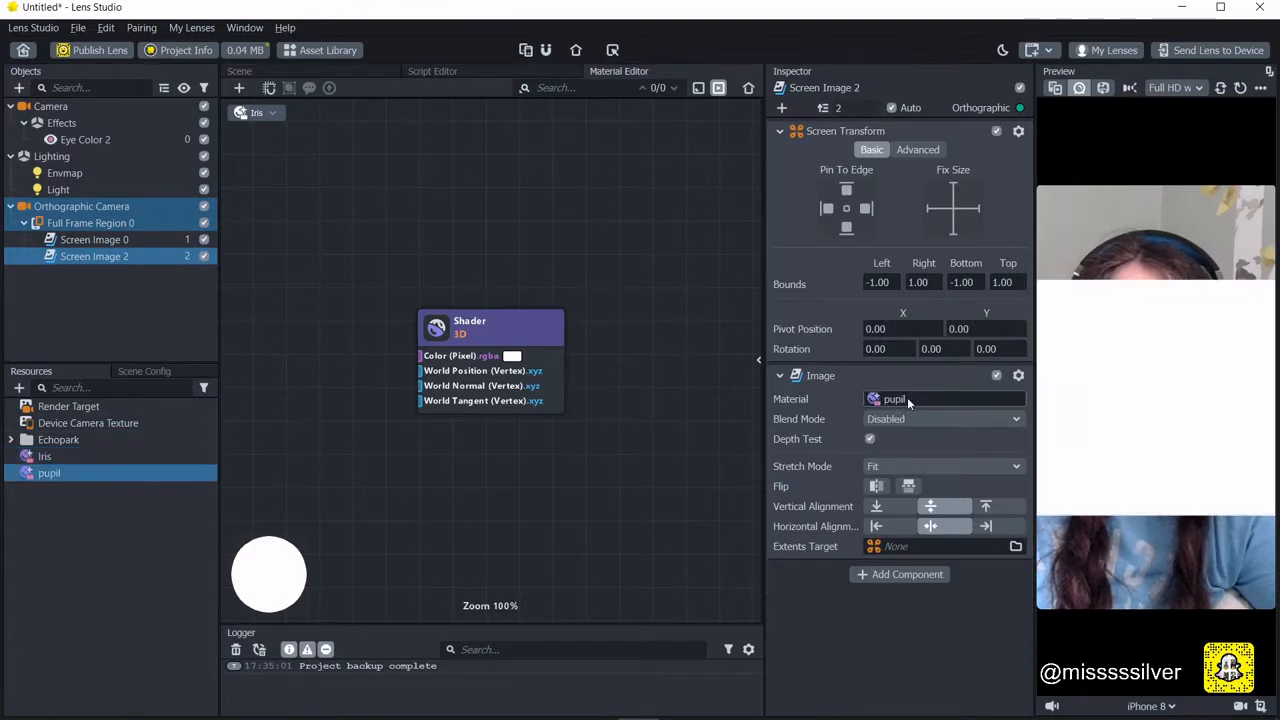
Add a Radial Gradient node to the Iris material graph and place it to the left of the Shader node.
middle_click_drag(317, 273, 474, 273)
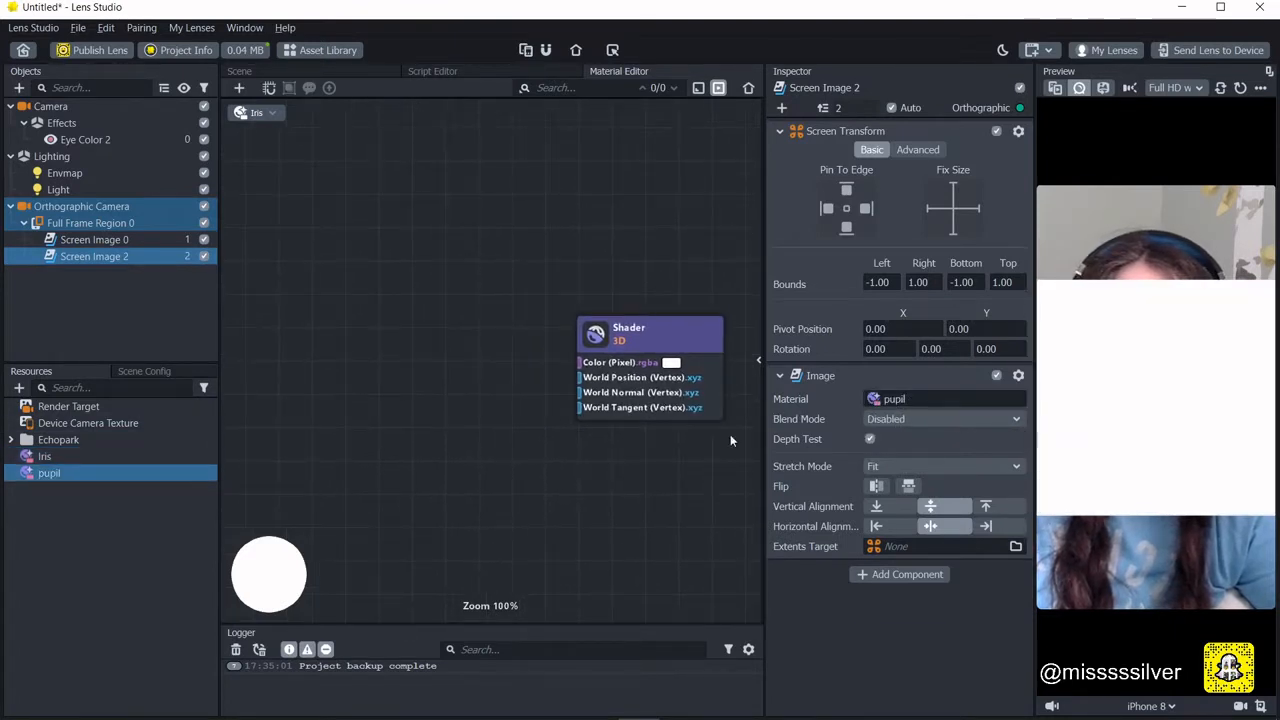
scroll(317, 346, "down", 1)
middle_click_drag(317, 346, 447, 313)
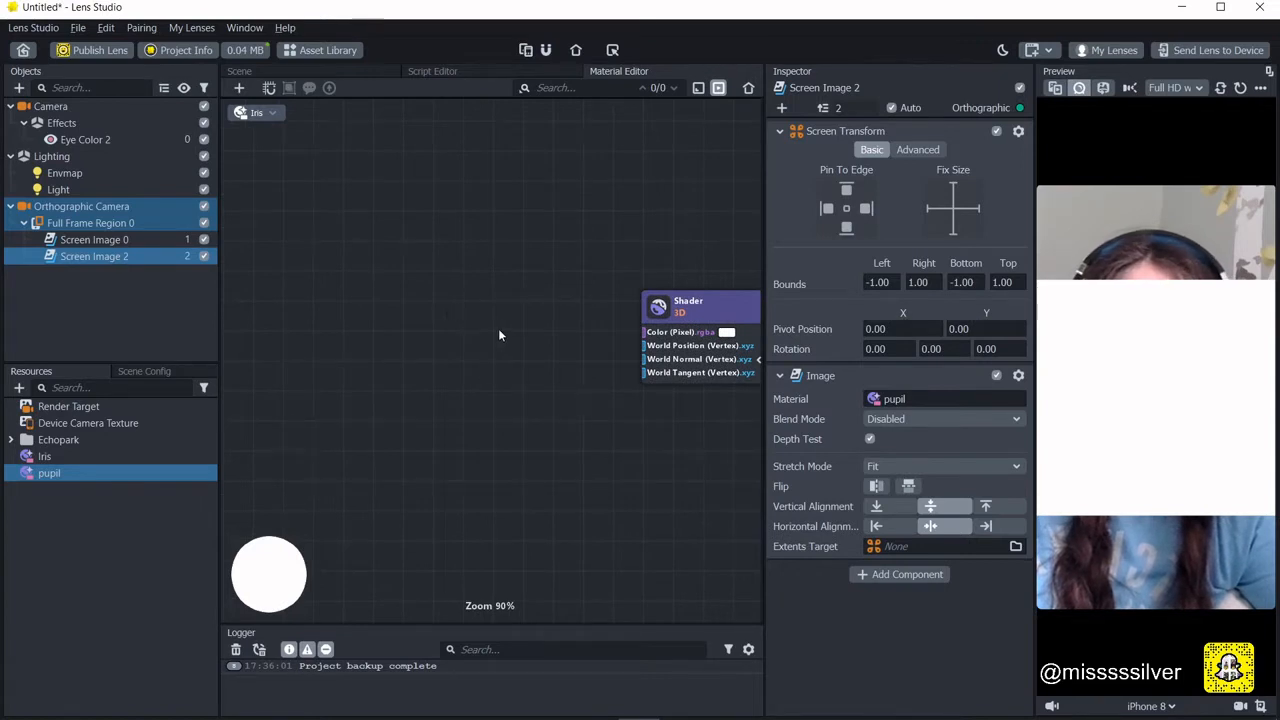
left_click(82, 457)
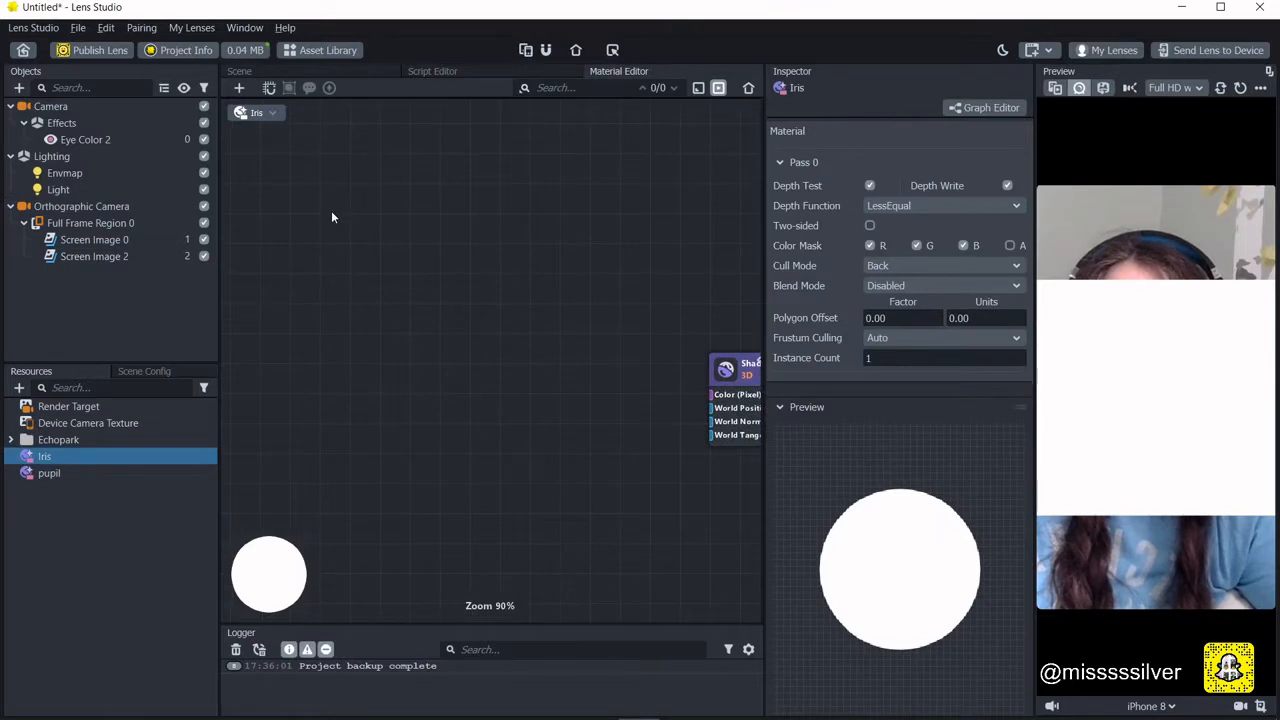
right_click(415, 262)
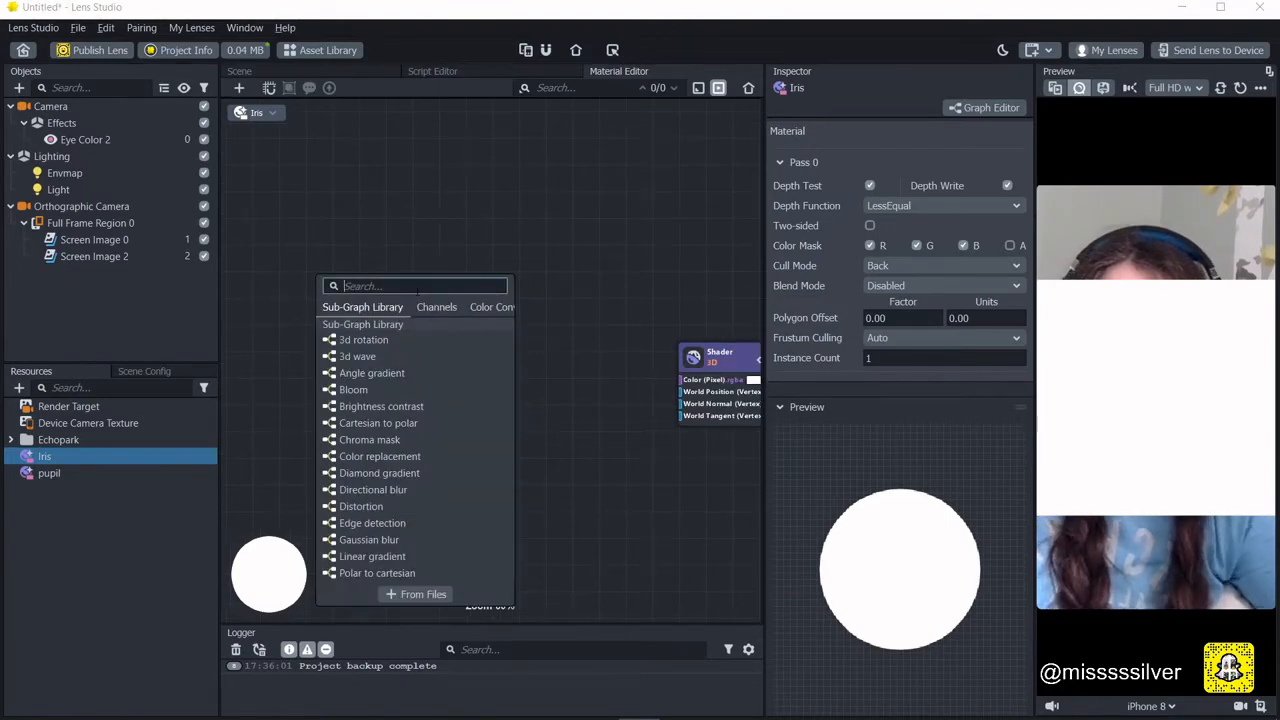
type("grad")
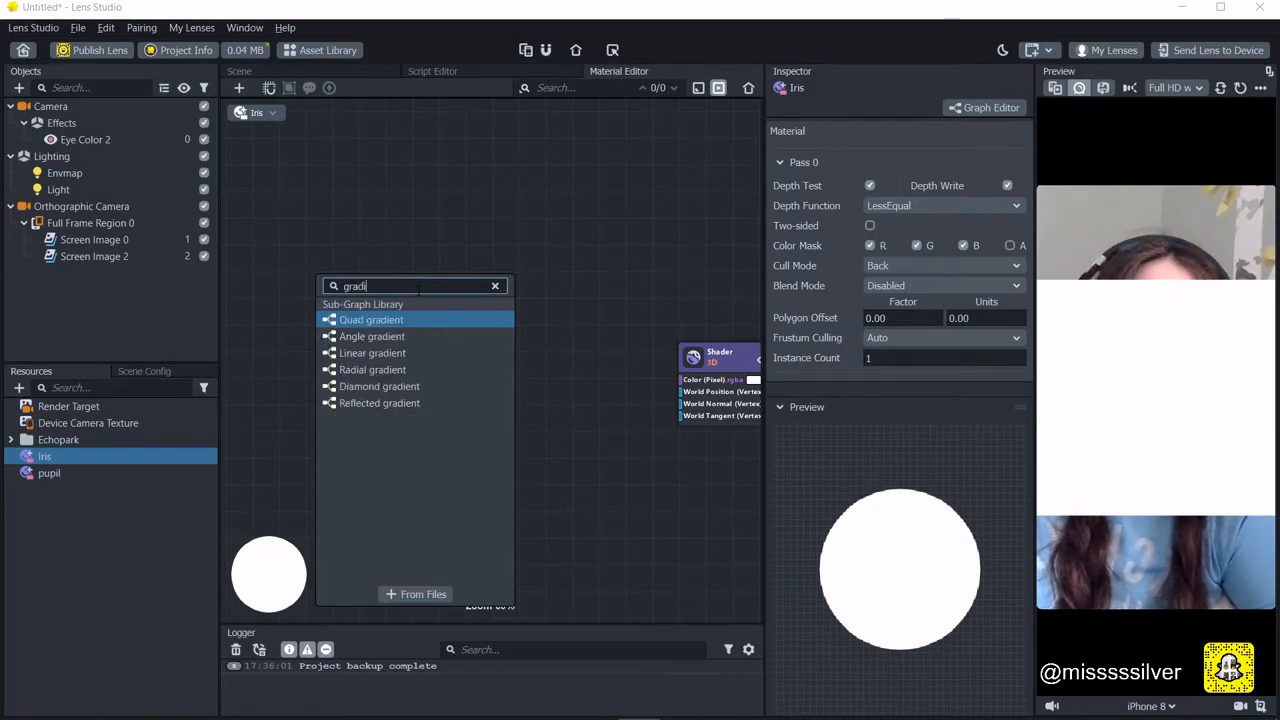
type("i")
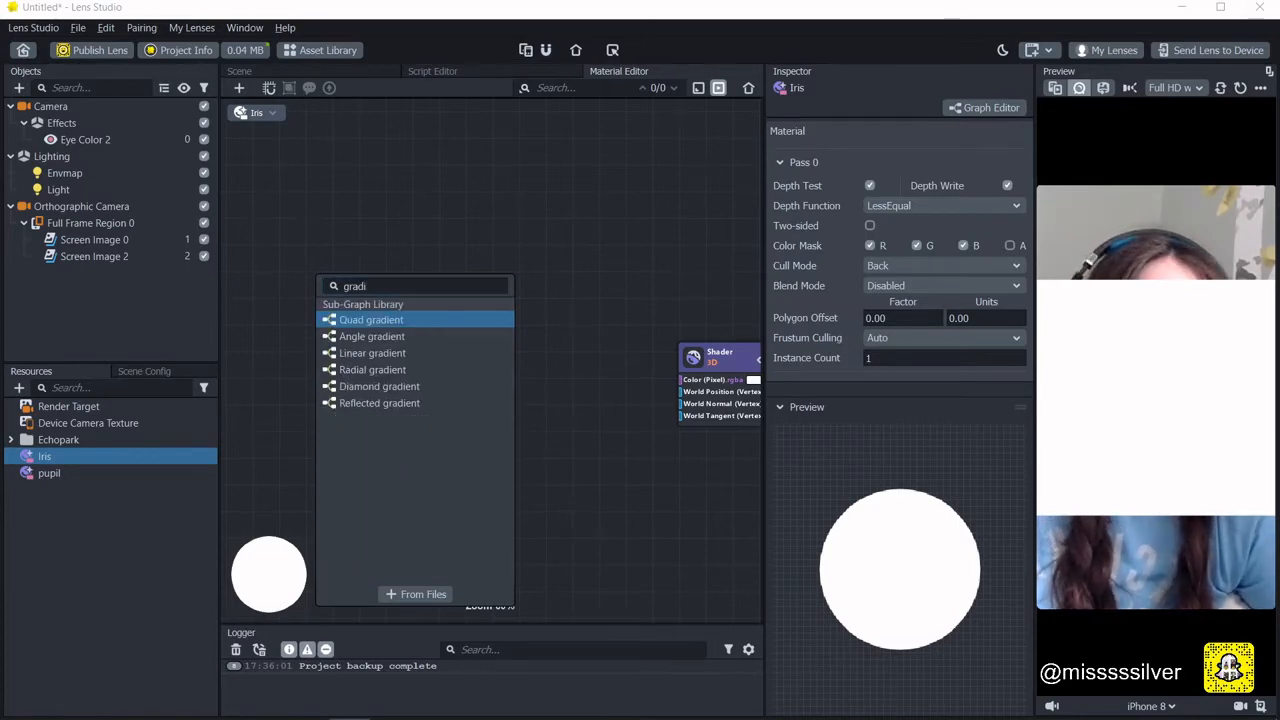
left_click(435, 370)
left_click_drag(442, 281, 410, 261)
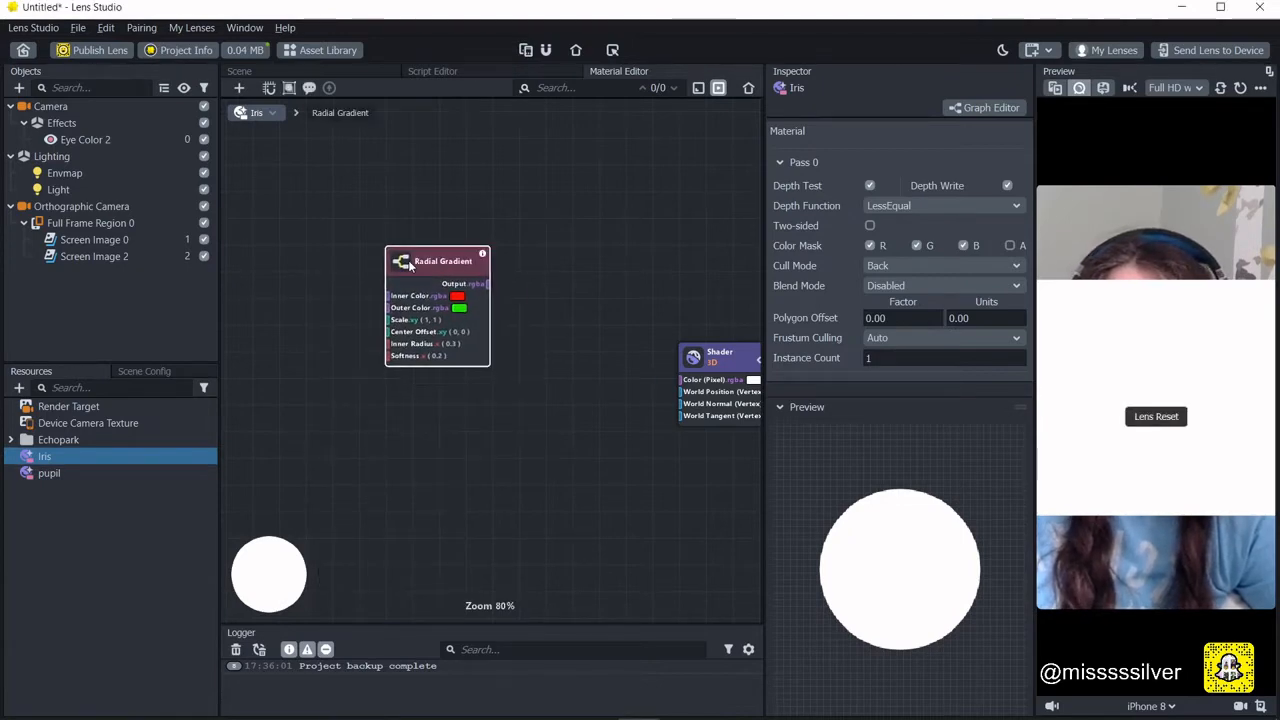
Duplicate the Radial Gradient node twice and stack the copies below the original.
key("ctrl+d")
key("ctrl+d")
left_click_drag(589, 358, 459, 370)
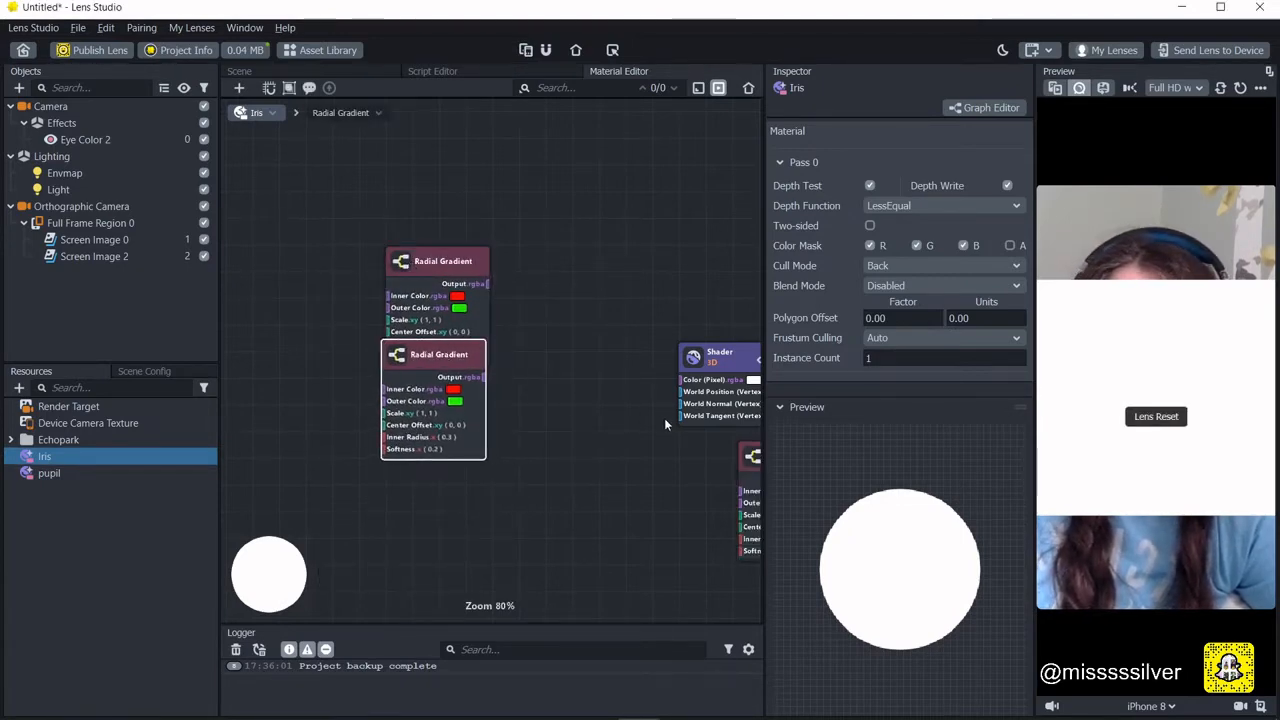
left_click_drag(752, 460, 404, 490)
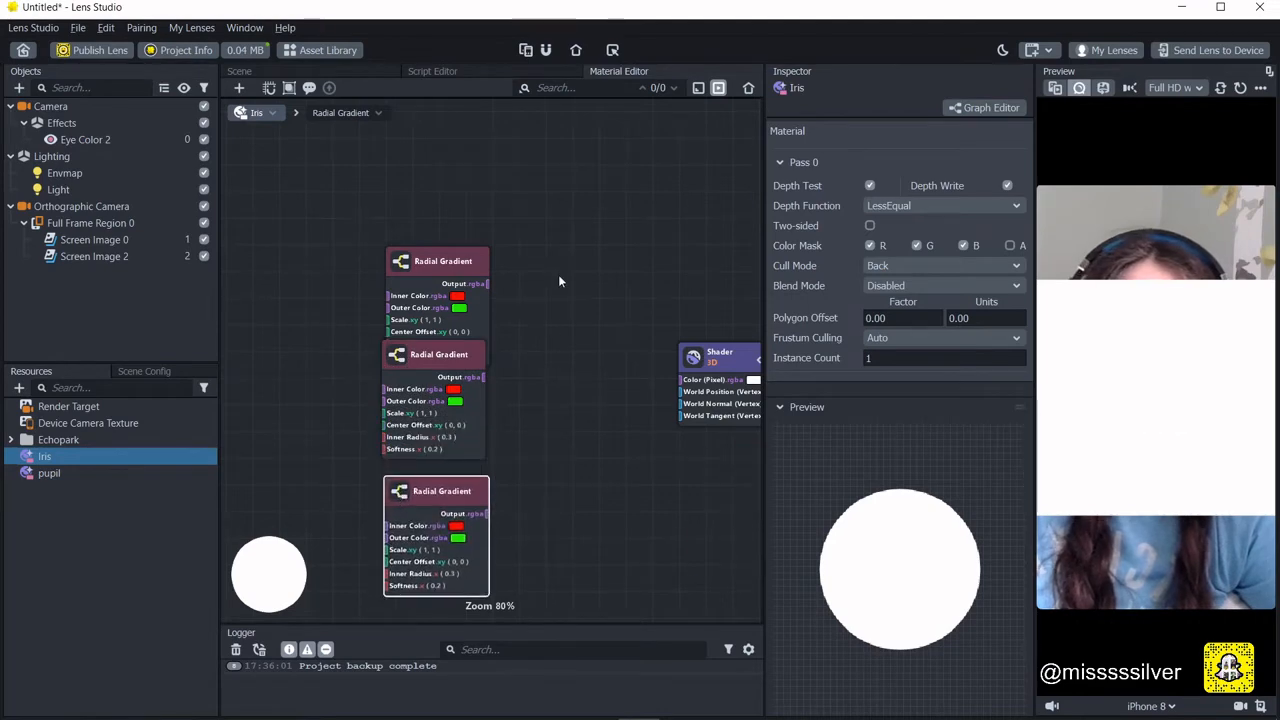
Add a Multiply node, space out the three Radial Gradient nodes, and place Multiply to the right of the upper two.
right_click(558, 276)
type("mul")
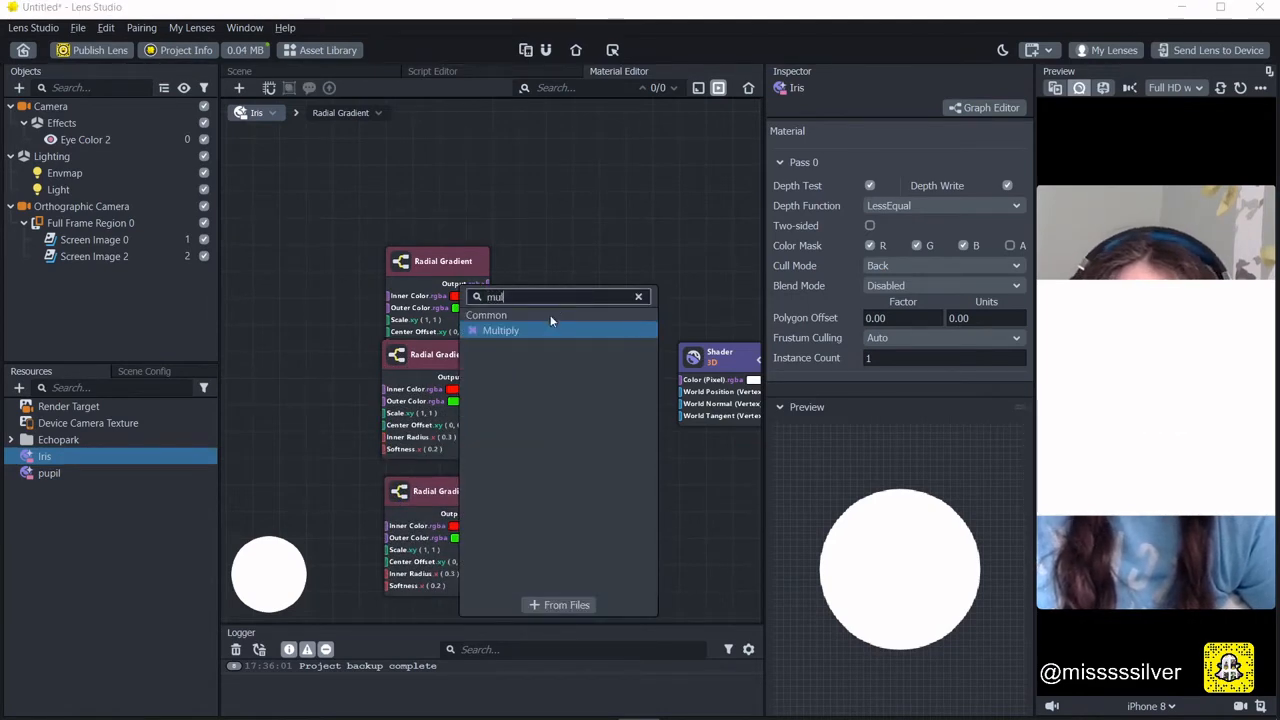
left_click(550, 328)
left_click_drag(447, 263, 380, 245)
left_click_drag(427, 351, 338, 397)
left_click_drag(441, 485, 353, 533)
left_click(603, 291)
left_click_drag(603, 291, 499, 317)
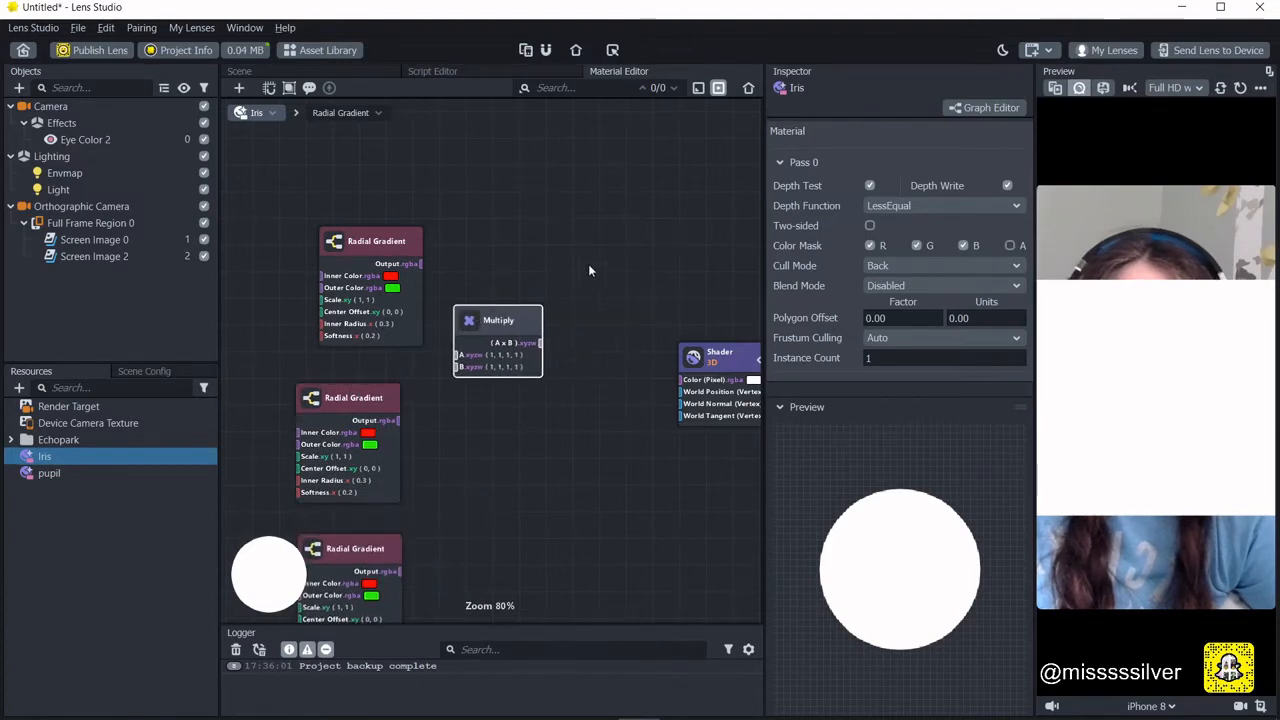
Add a Construct Vector node below and left of the Shader node and set its Input 1 dimension to 3.
middle_click_drag(588, 264, 544, 212)
right_click(544, 212)
type("c")
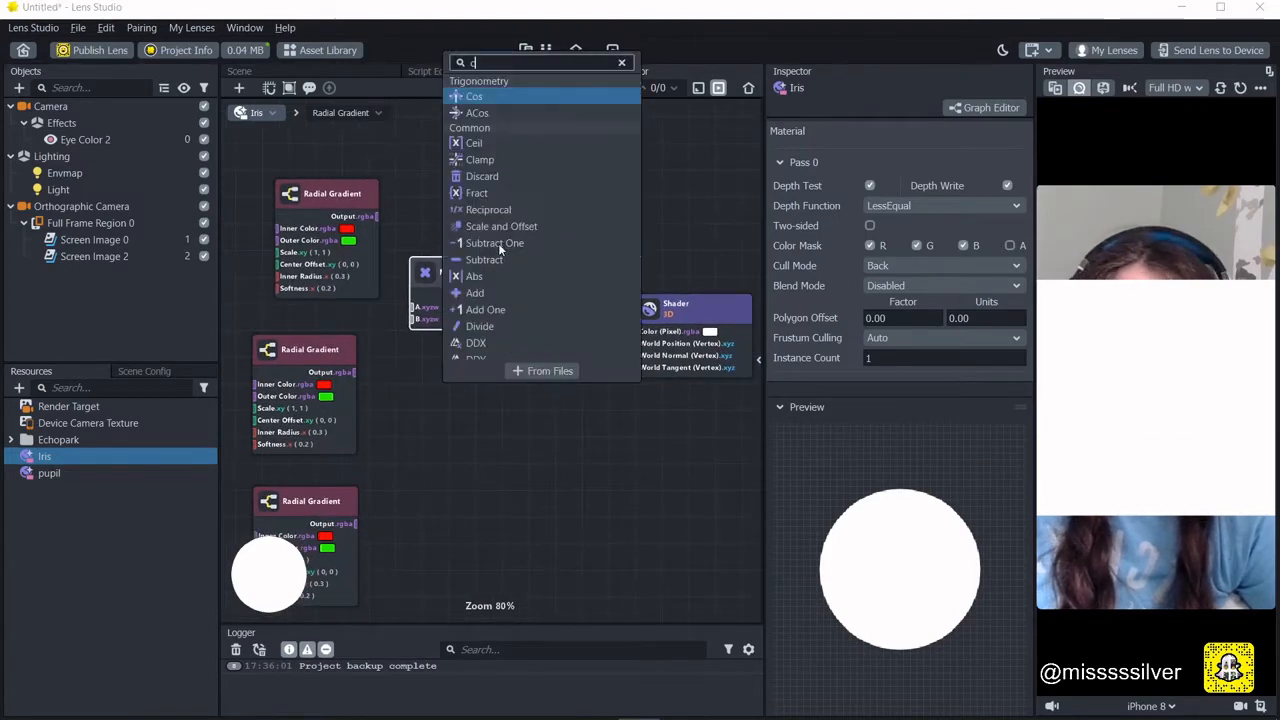
type("ons")
left_click(500, 98)
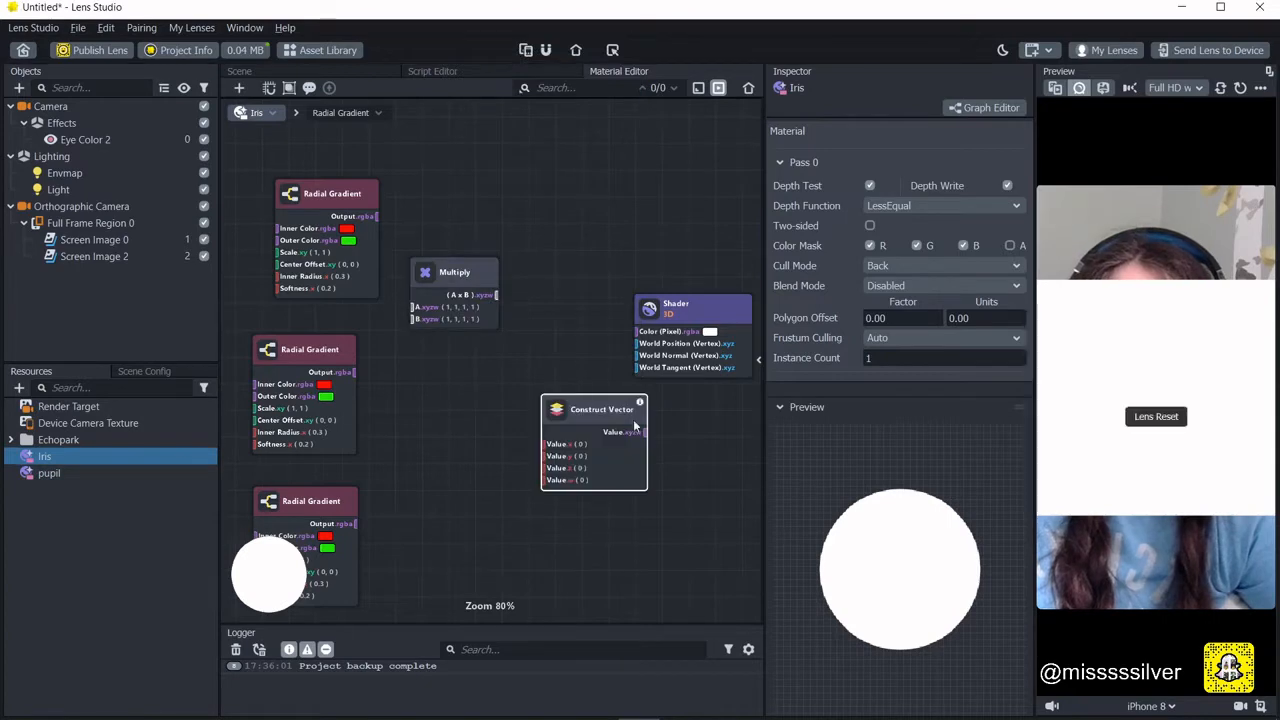
left_click_drag(644, 401, 599, 386)
left_click(757, 362)
left_click(675, 222)
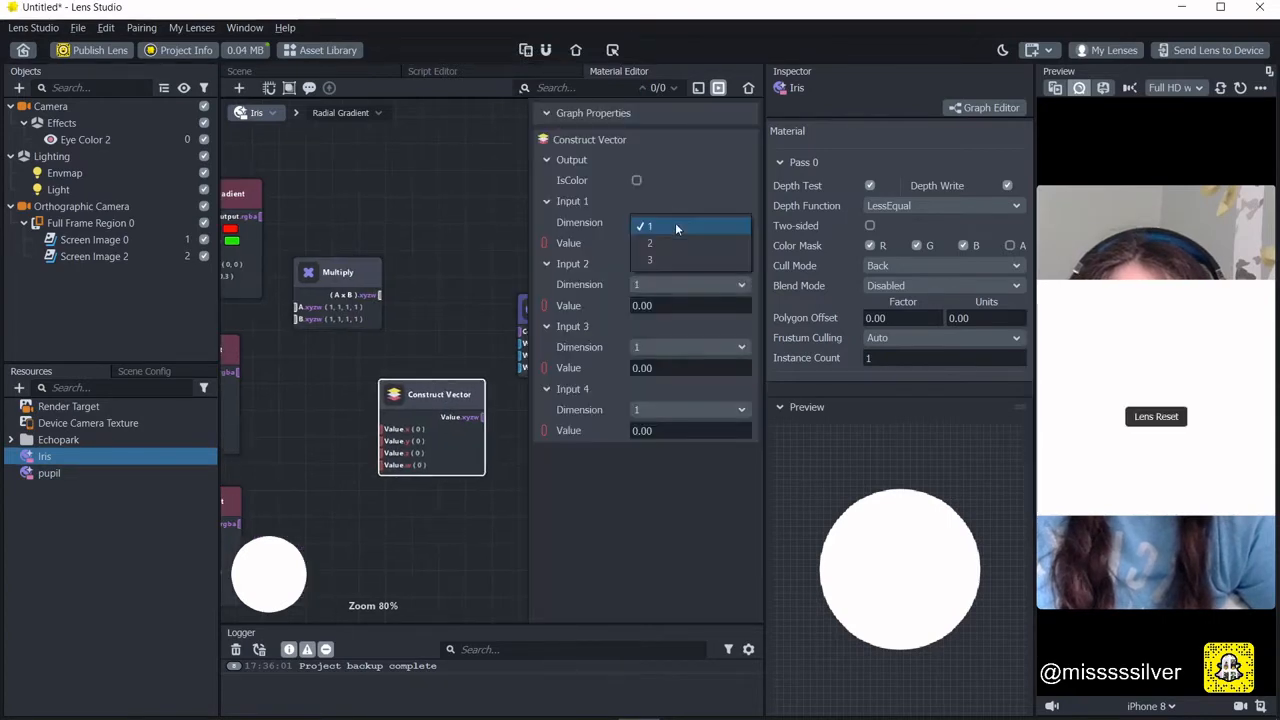
left_click(672, 257)
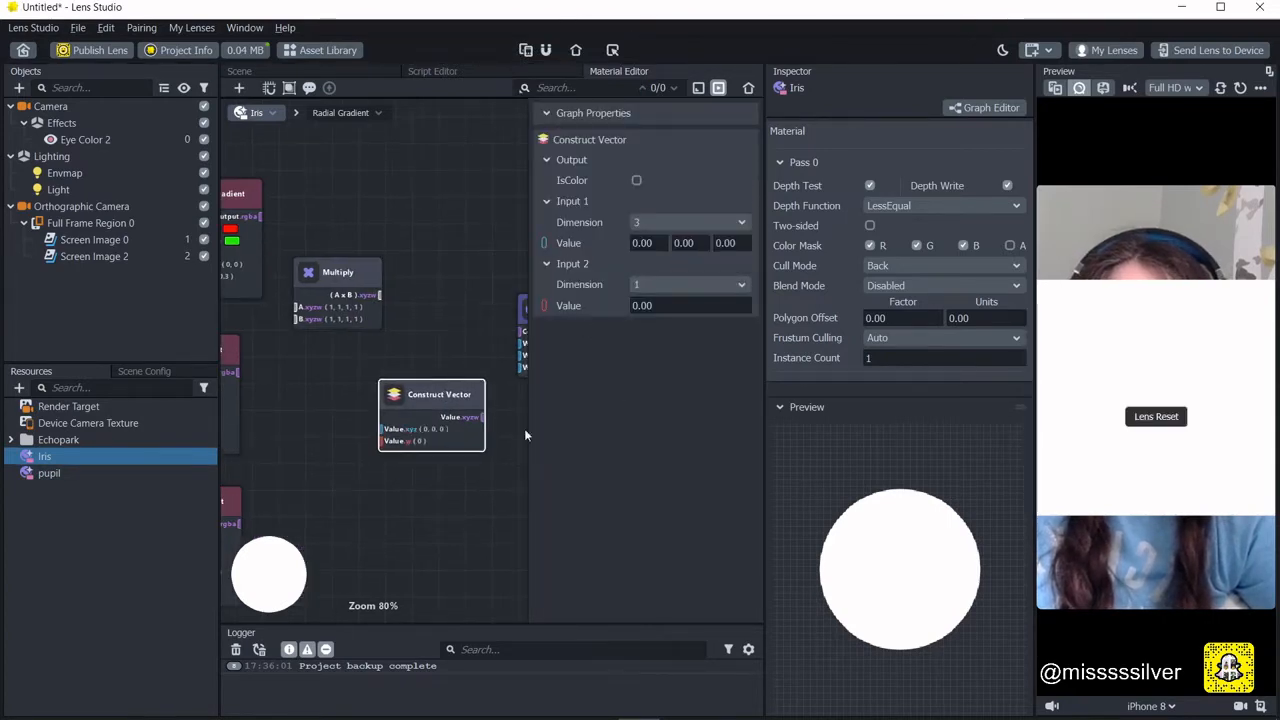
Connect the top Radial Gradient's output to Multiply input A and the middle one's output to input B.
scroll(440, 480, "up", 6)
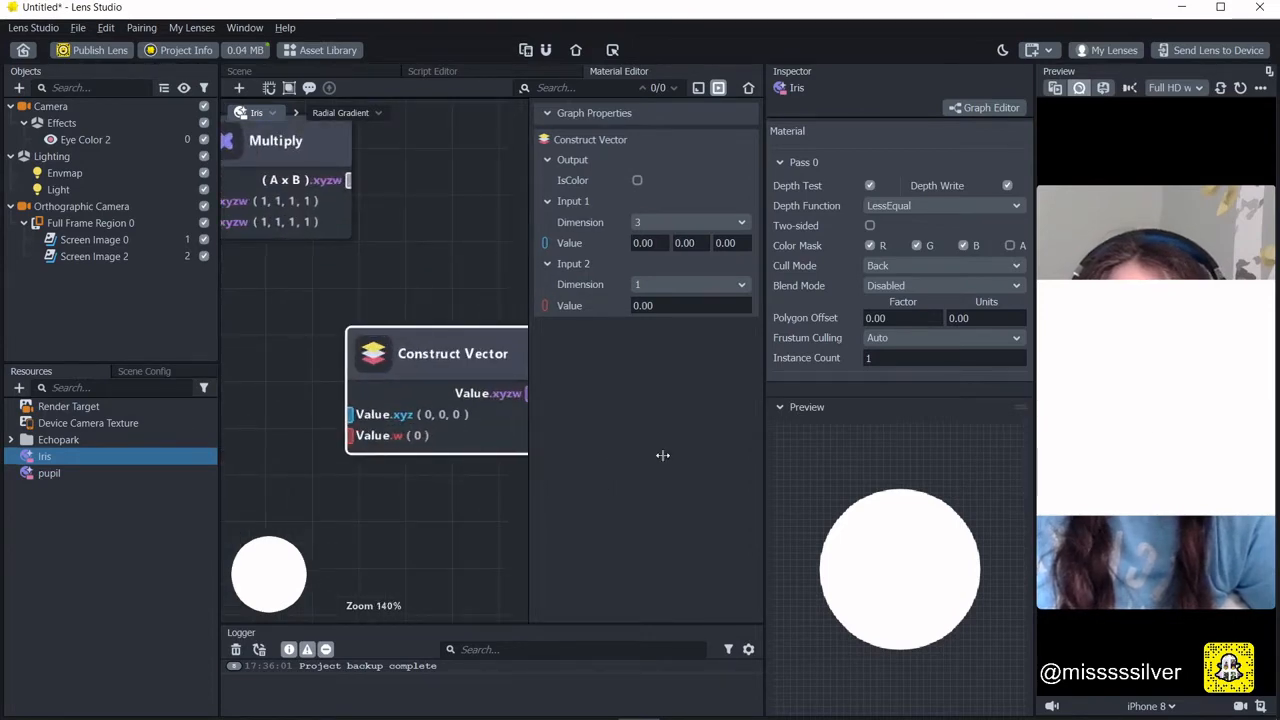
scroll(670, 470, "down", 6)
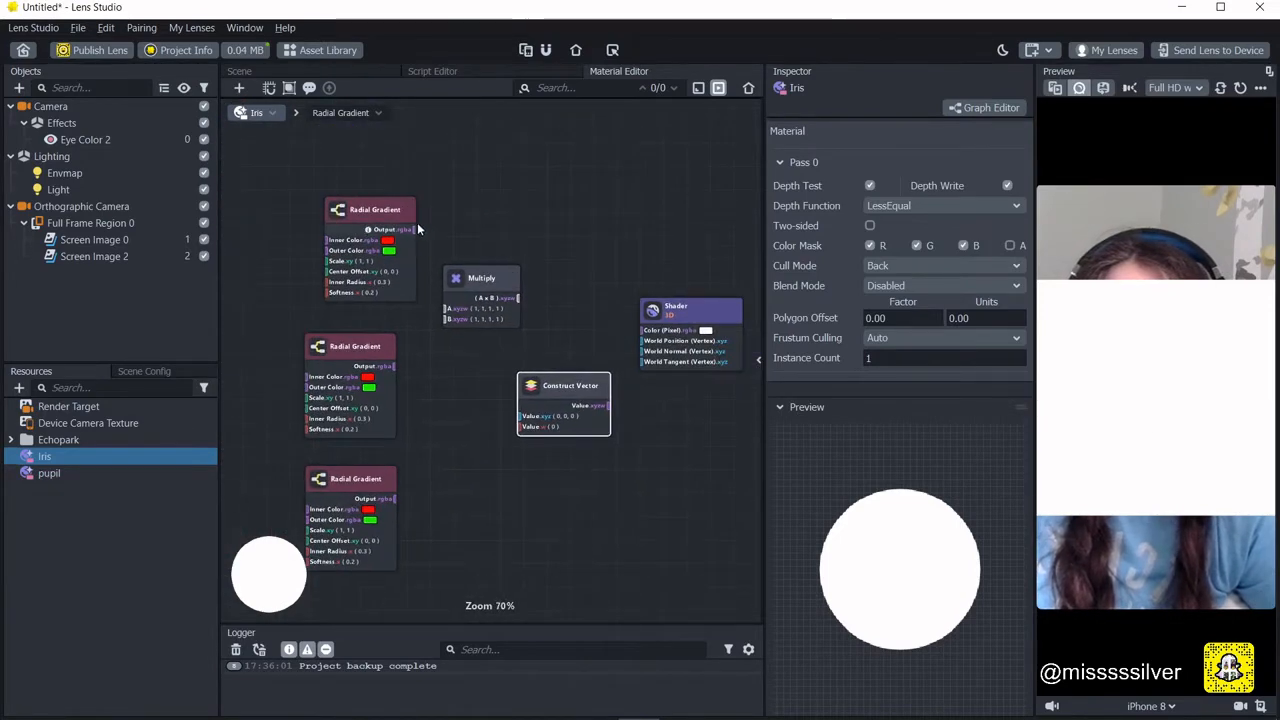
left_click_drag(414, 229, 438, 330)
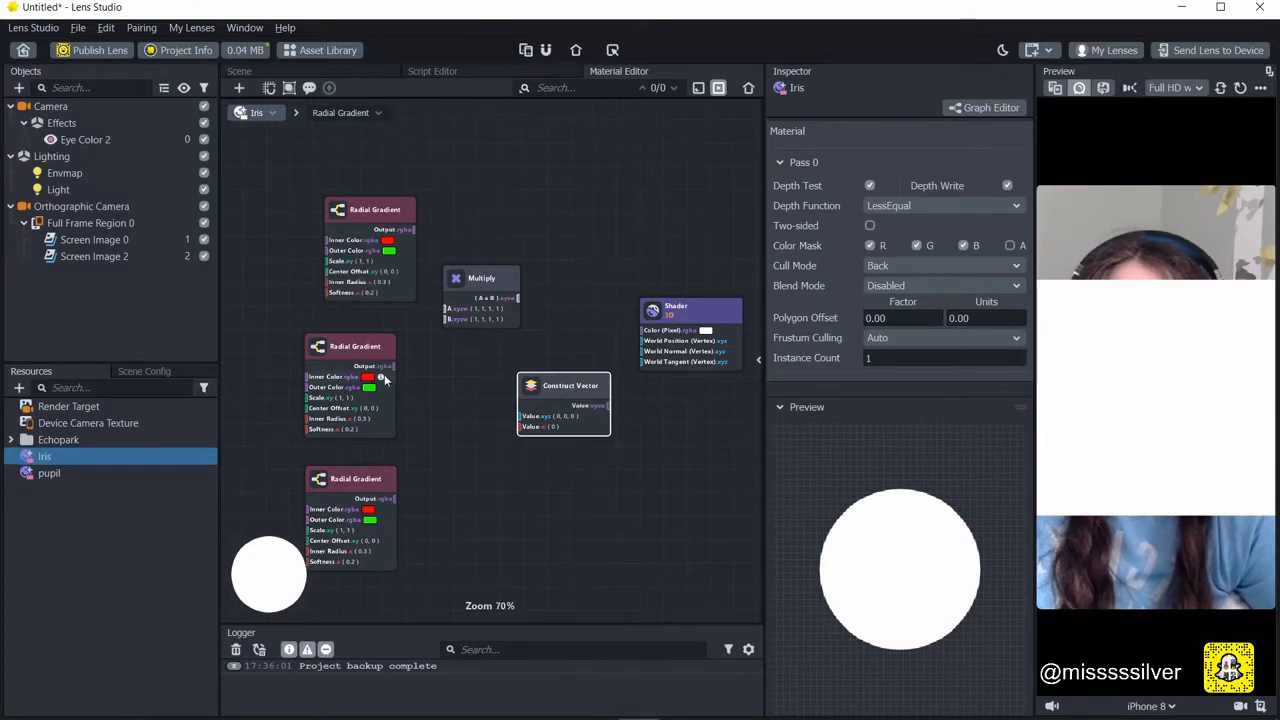
left_click_drag(394, 366, 447, 318)
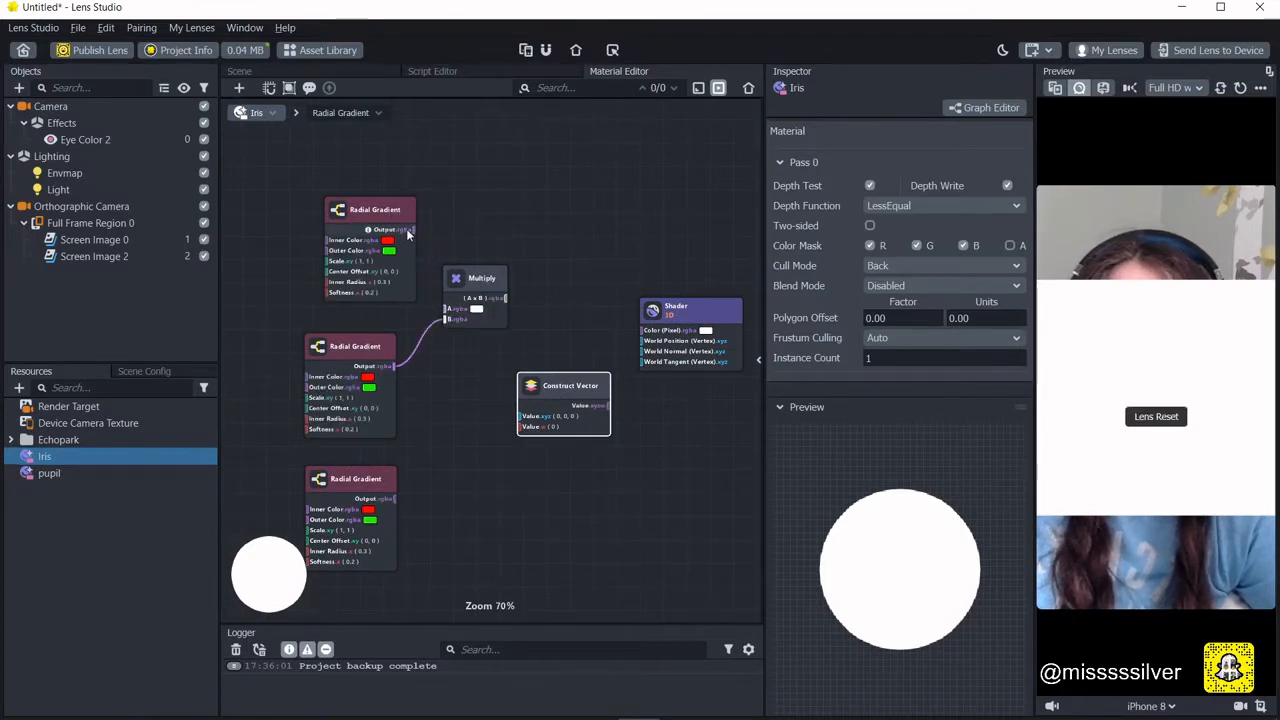
left_click_drag(409, 231, 506, 299)
Connect the Multiply output to Construct Vector's xyz input and the bottom Radial Gradient's output to its w input.
left_click(507, 297)
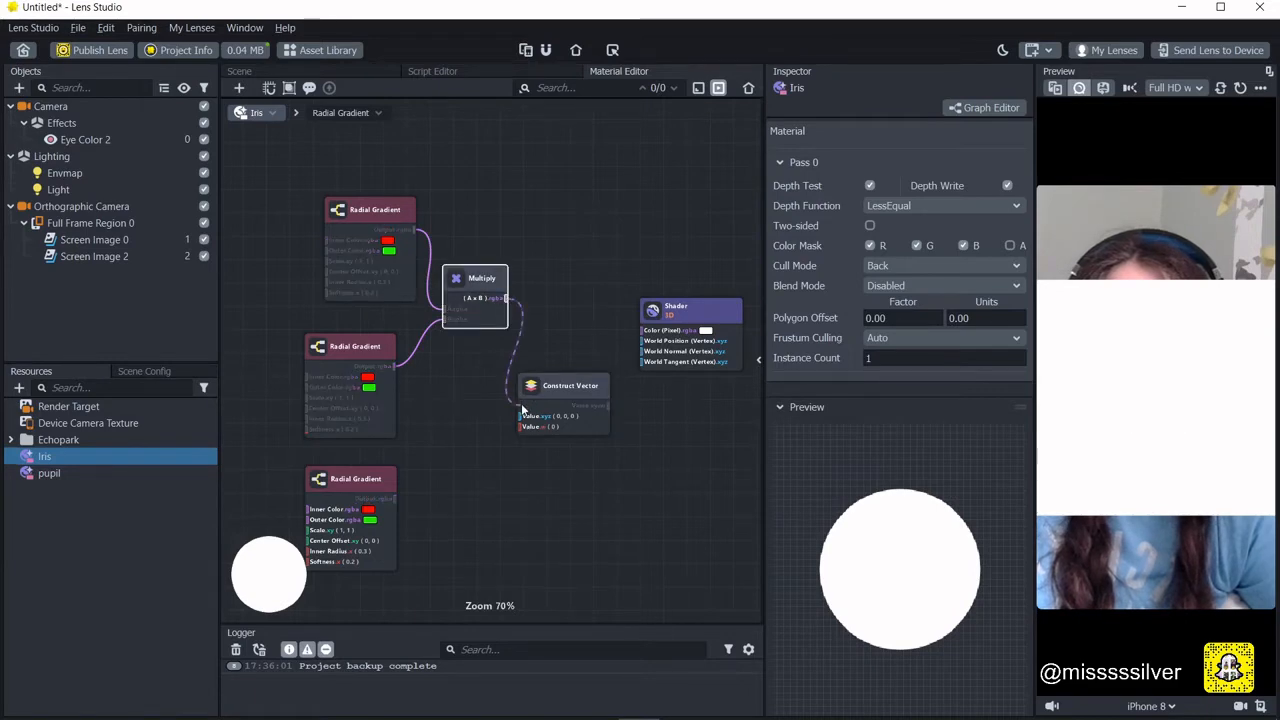
scroll(549, 430, "up", 3)
scroll(525, 421, "down", 2)
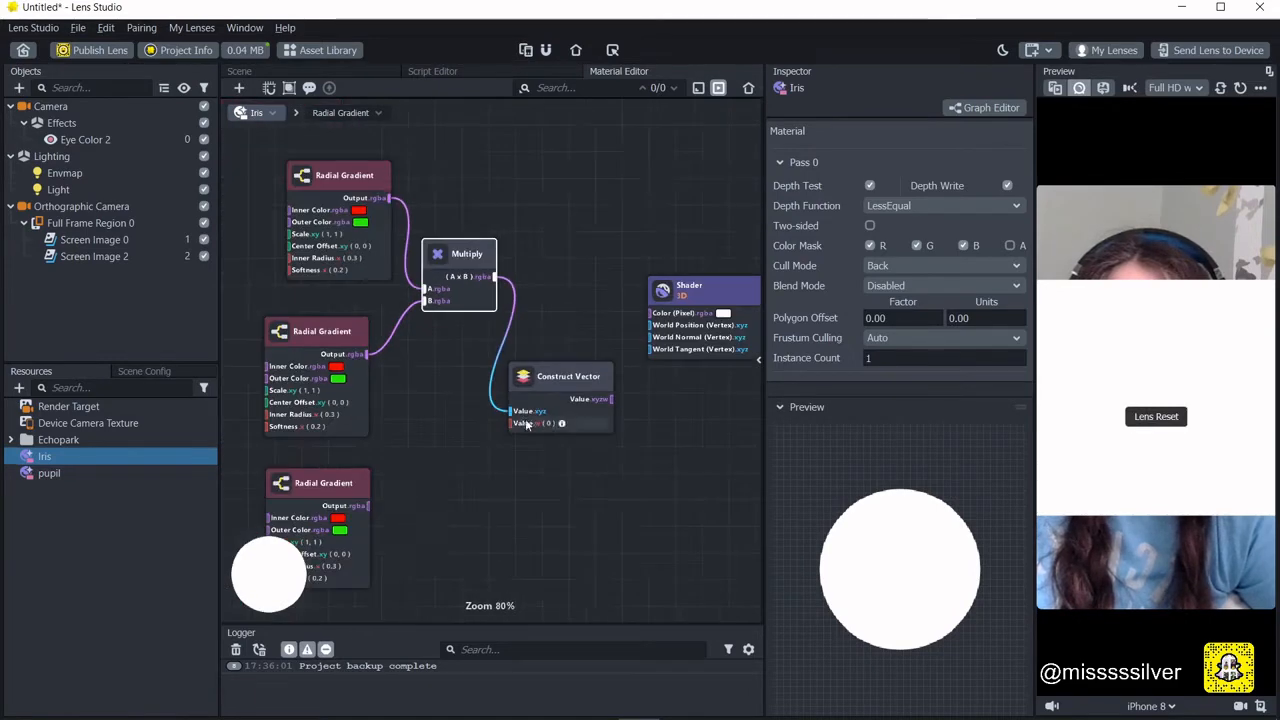
left_click_drag(369, 505, 514, 423)
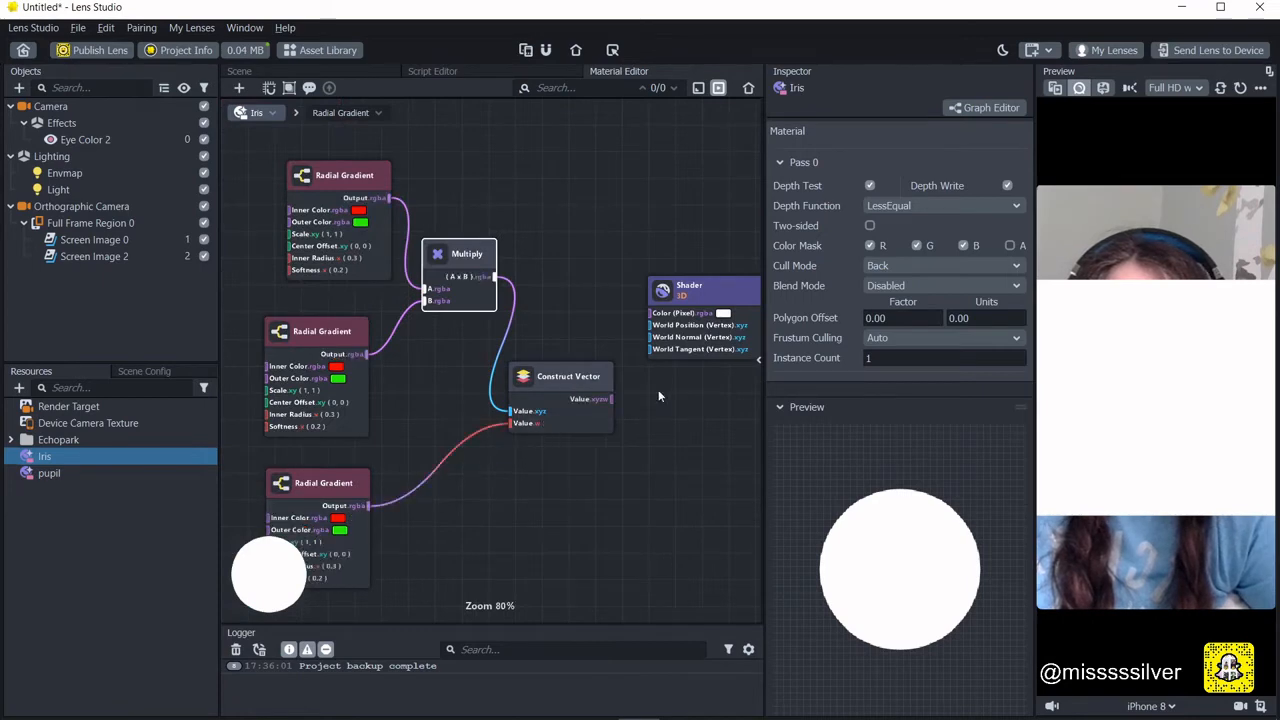
Connect the Construct Vector output to the Shader's Color (Pixel) input and disable Screen Image 2 in the scene.
left_click_drag(592, 400, 678, 315)
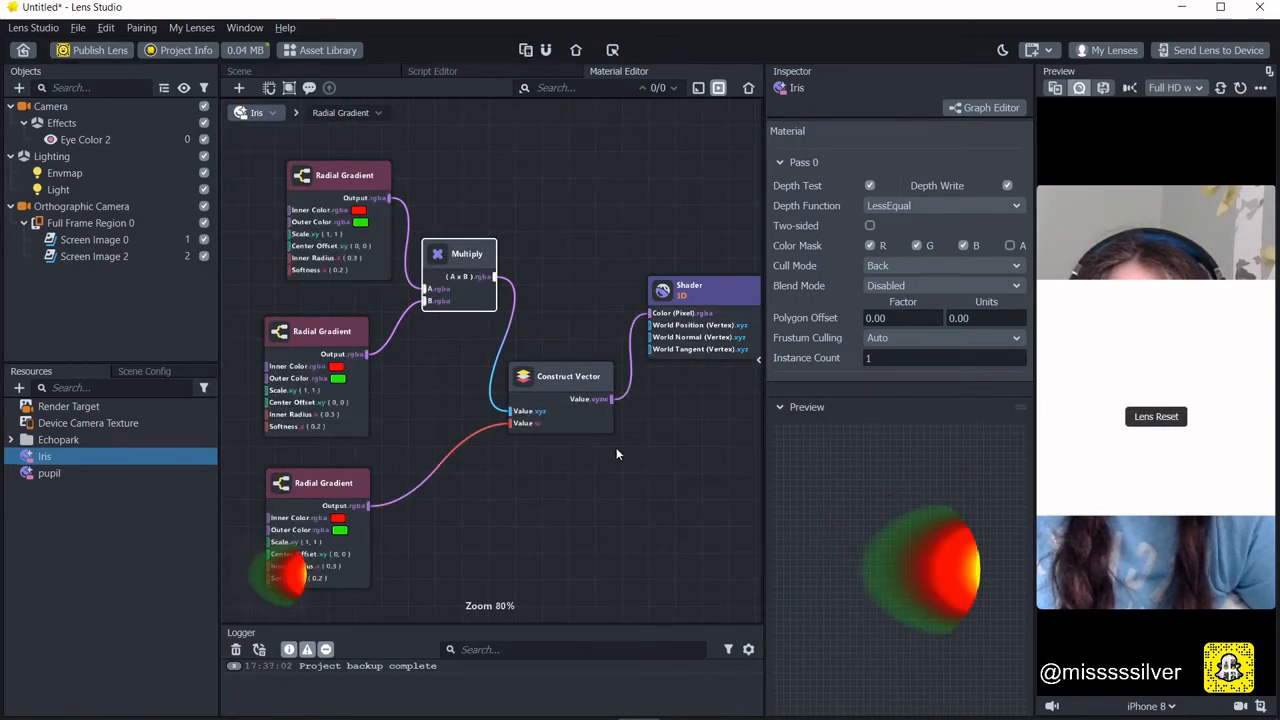
middle_click_drag(470, 535, 603, 514)
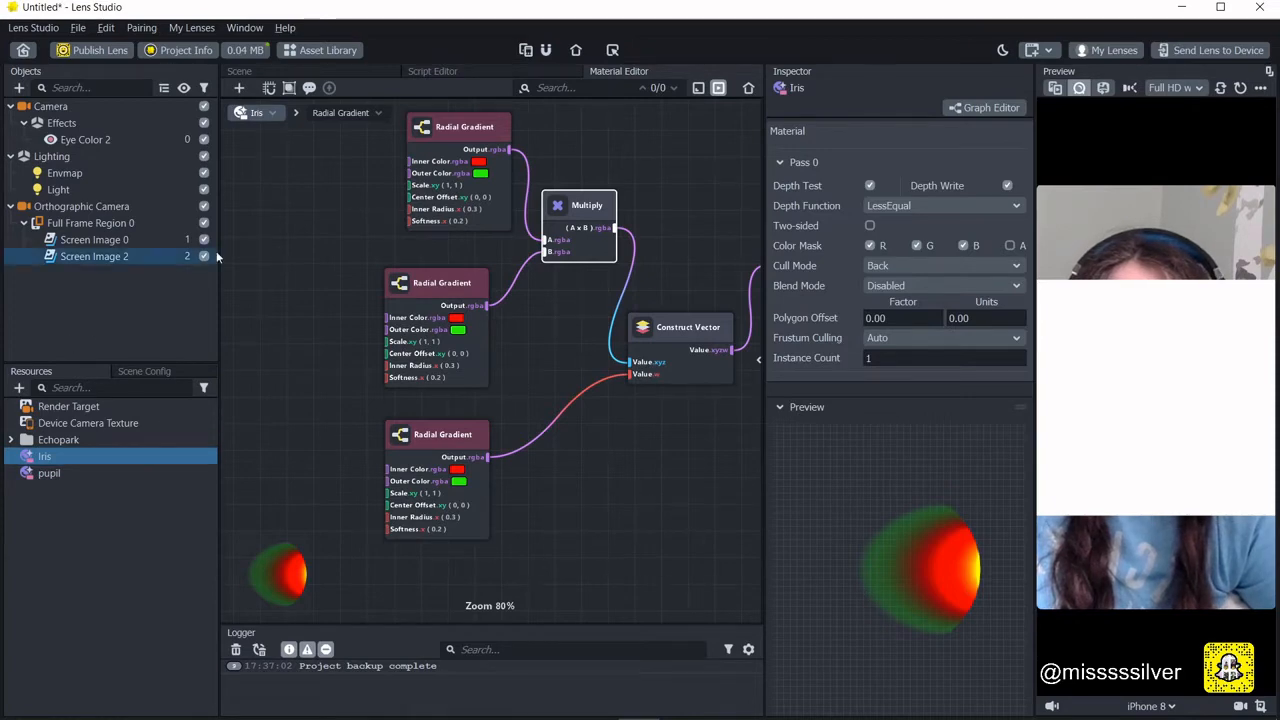
left_click(94, 256)
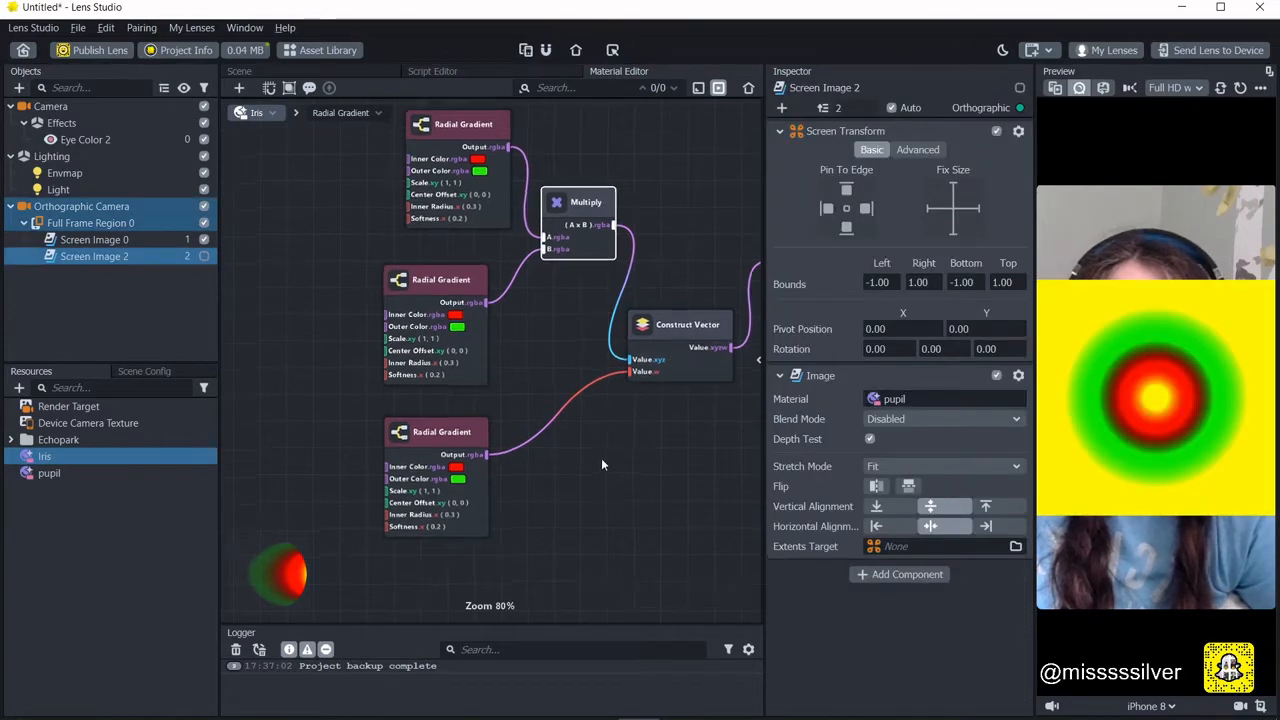
Set the inner color of the bottom Radial Gradient node to white (#ffffff).
scroll(515, 410, "up", 2)
left_click_drag(433, 377, 431, 392)
left_click(758, 361)
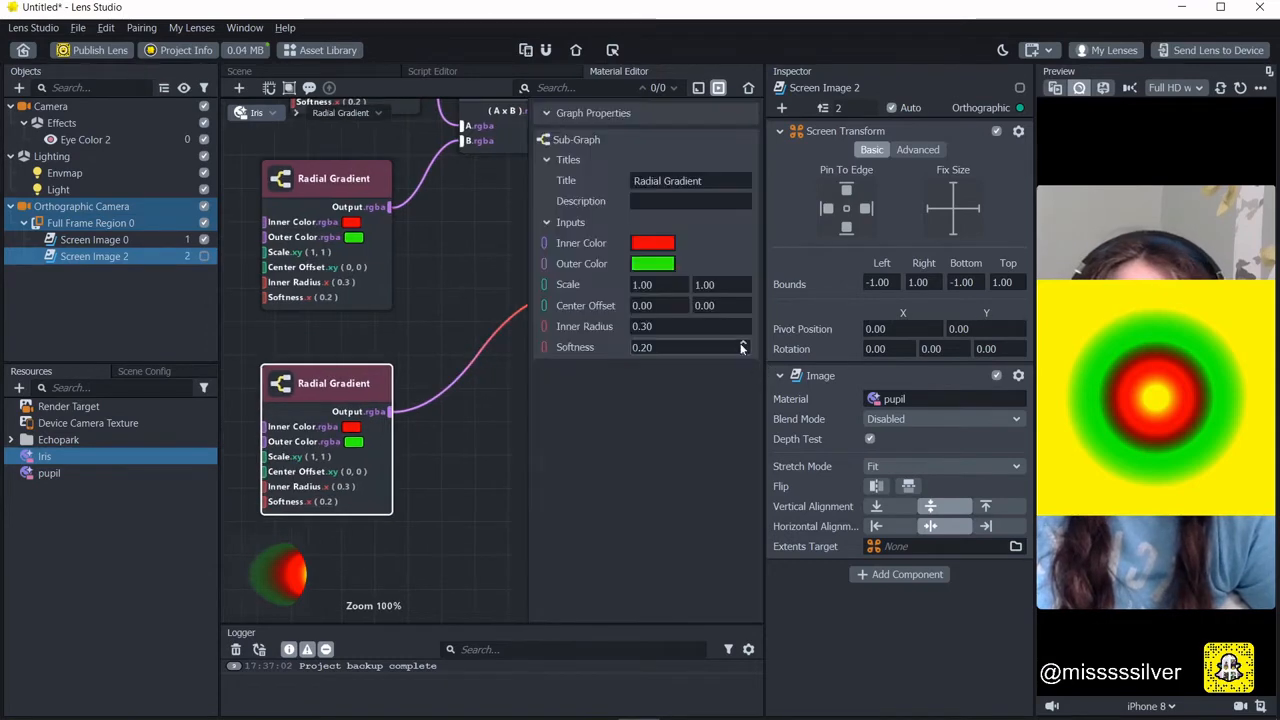
left_click(660, 242)
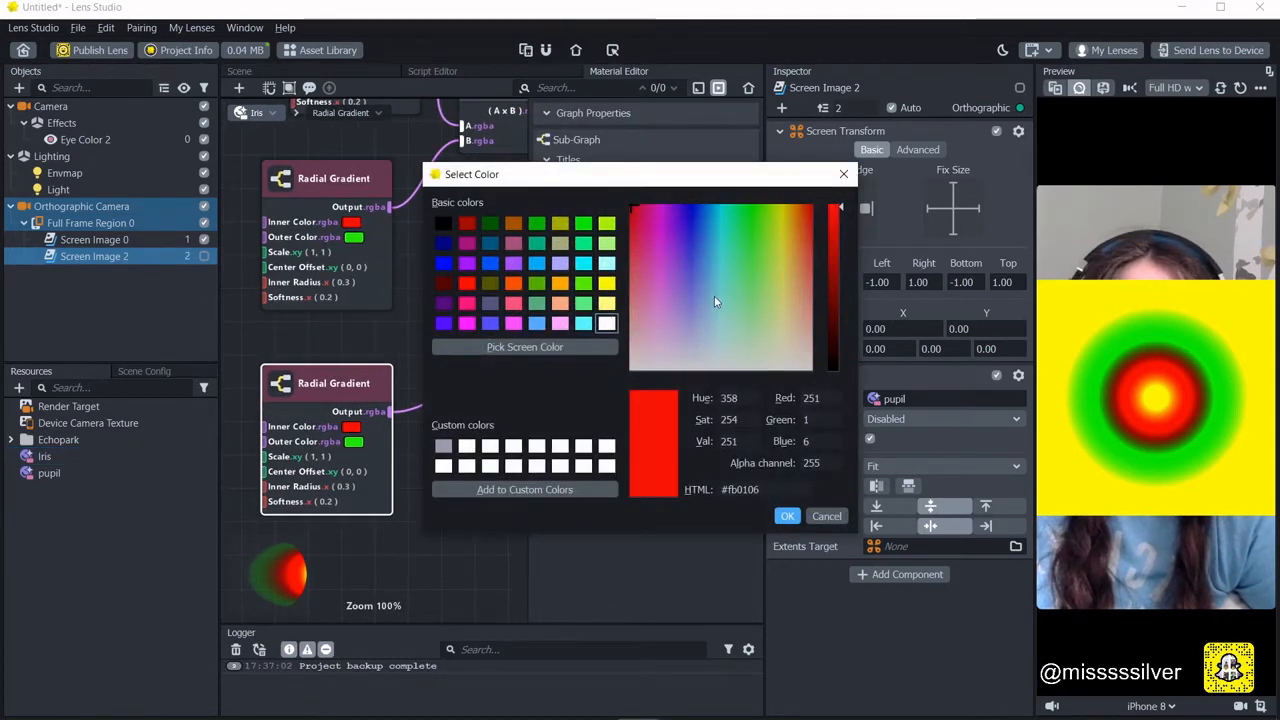
left_click_drag(714, 301, 672, 392)
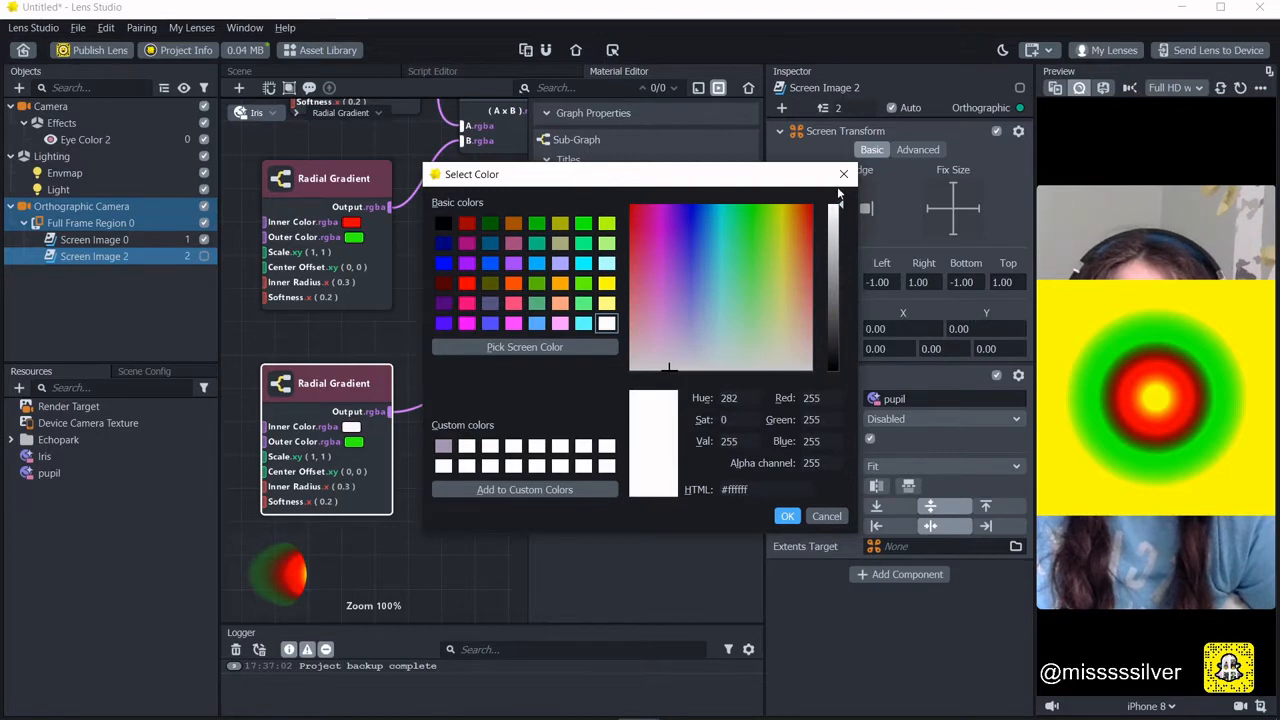
left_click(787, 516)
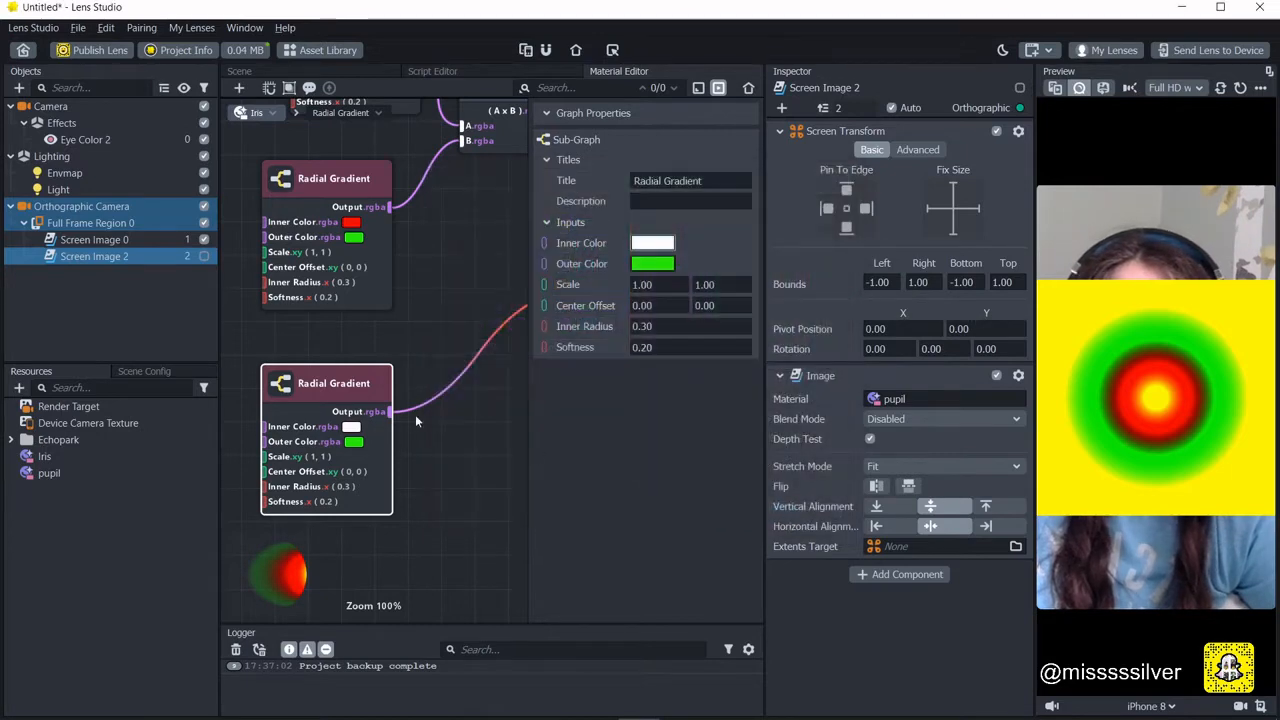
Set the outer color of the bottom Radial Gradient node to black (#000000).
left_click(652, 264)
left_click_drag(832, 291, 810, 420)
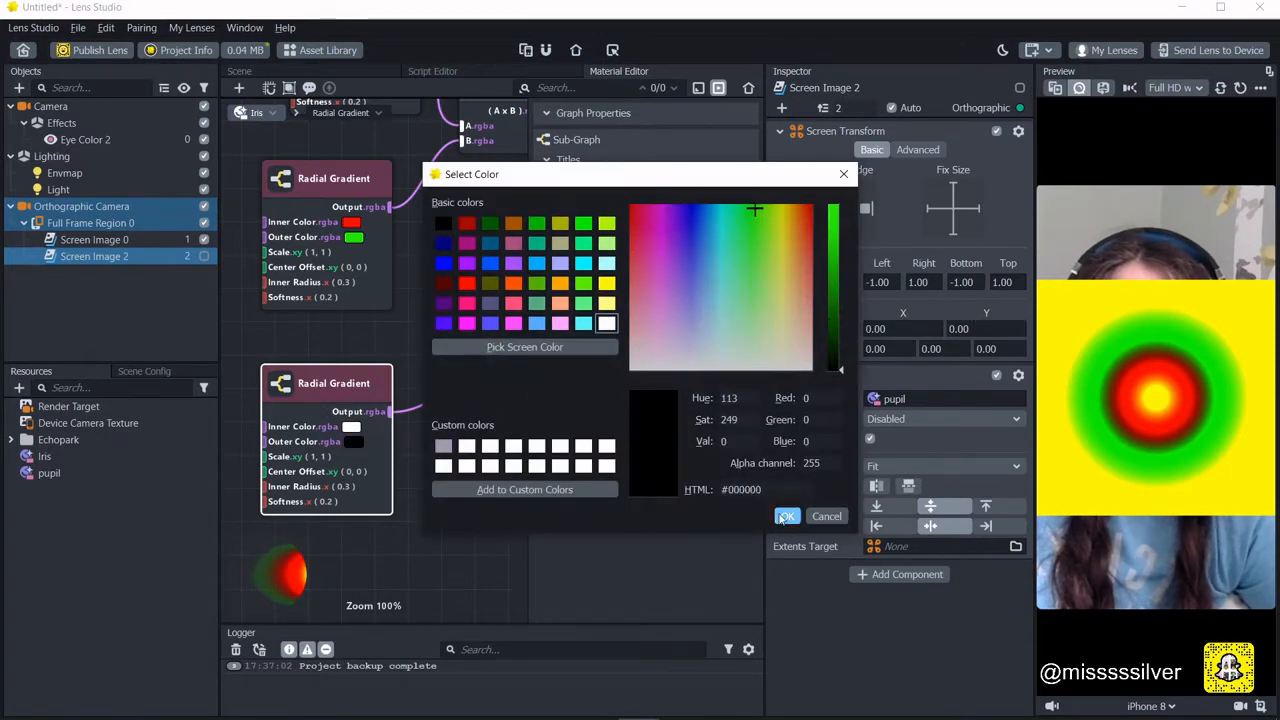
left_click(785, 516)
Set the blend mode of the Iris material to Normal.
middle_click_drag(465, 422, 477, 486)
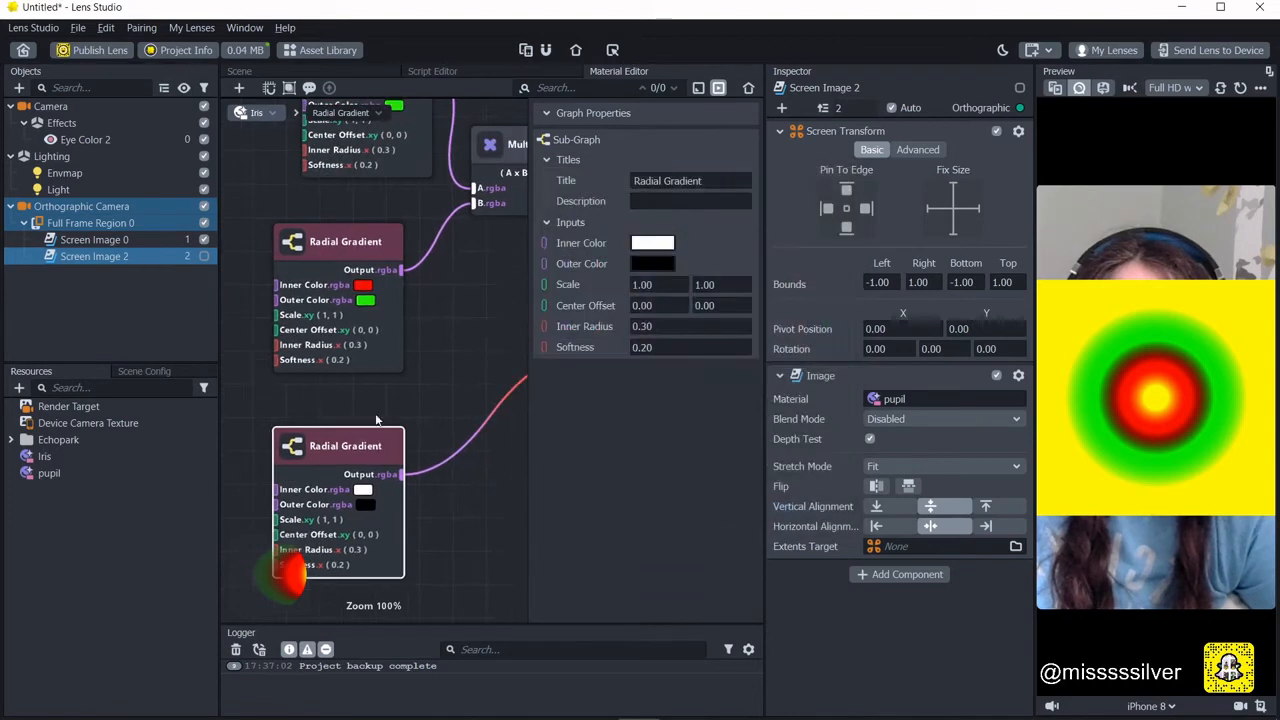
left_click(109, 456)
left_click(940, 286)
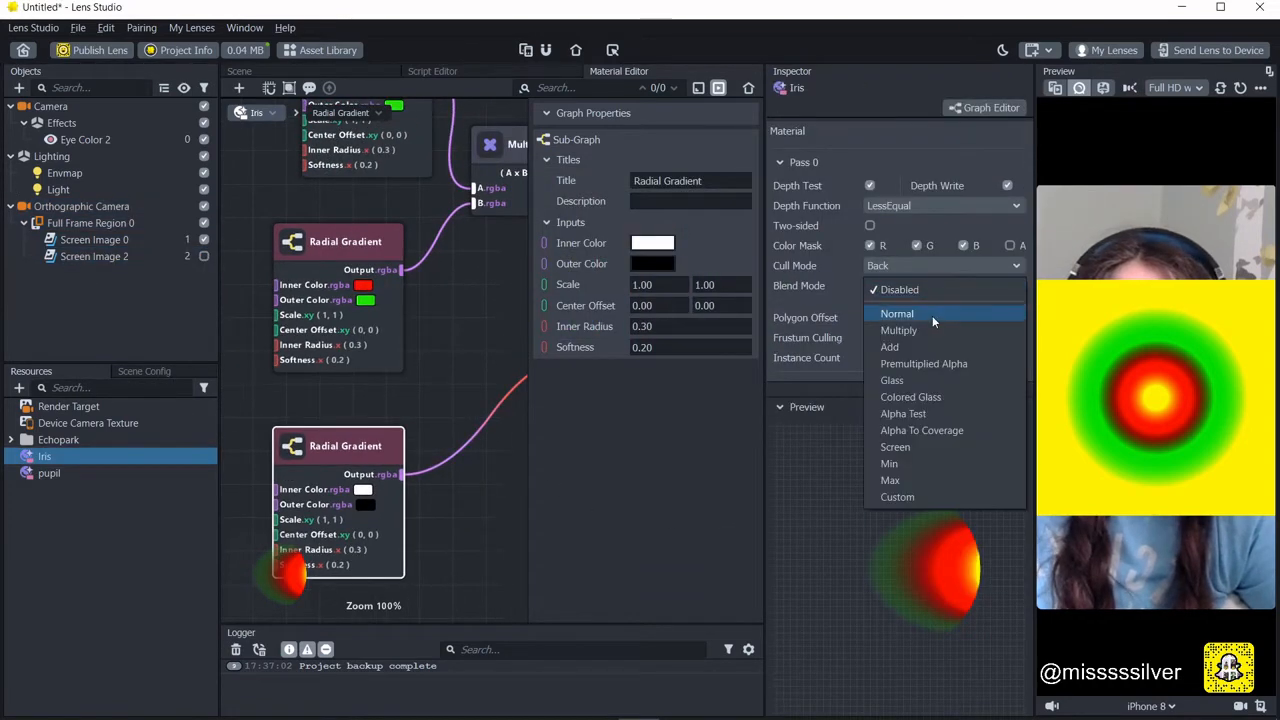
left_click(933, 316)
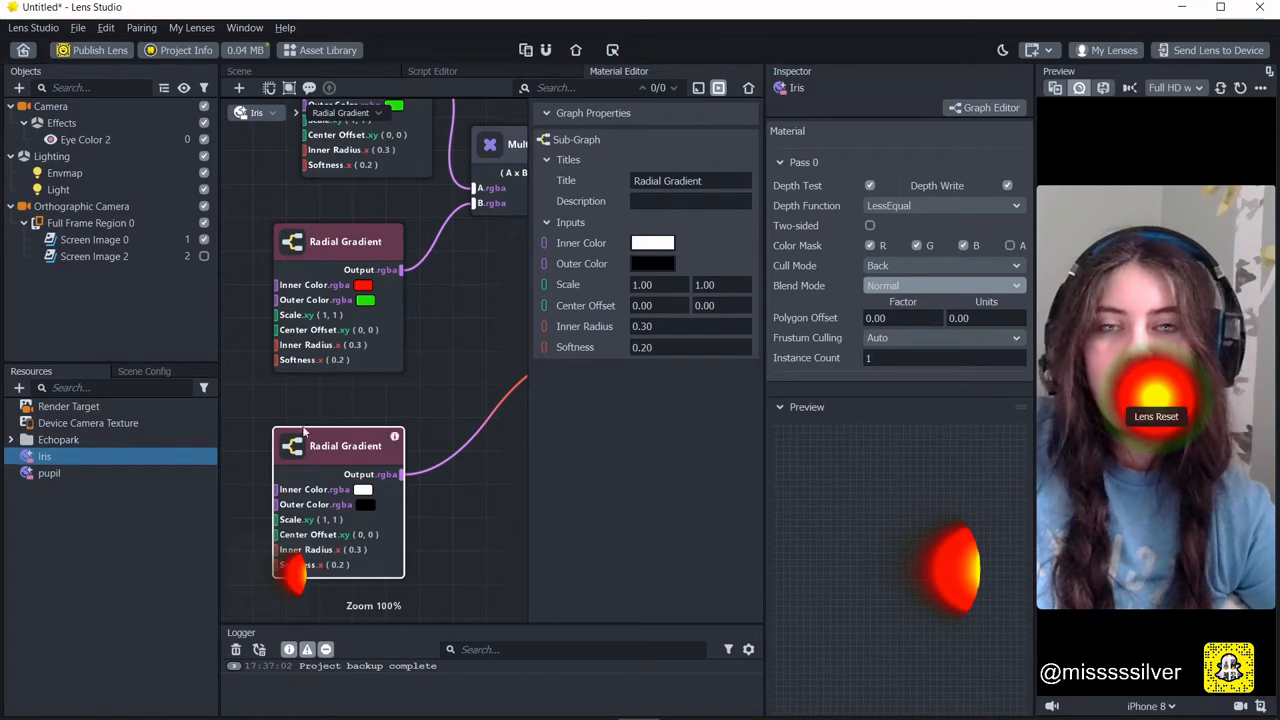
Nudge the top Radial Gradient node closer above the middle one and set its inner color to white.
middle_click_drag(466, 445, 444, 453)
middle_click_drag(527, 433, 676, 446)
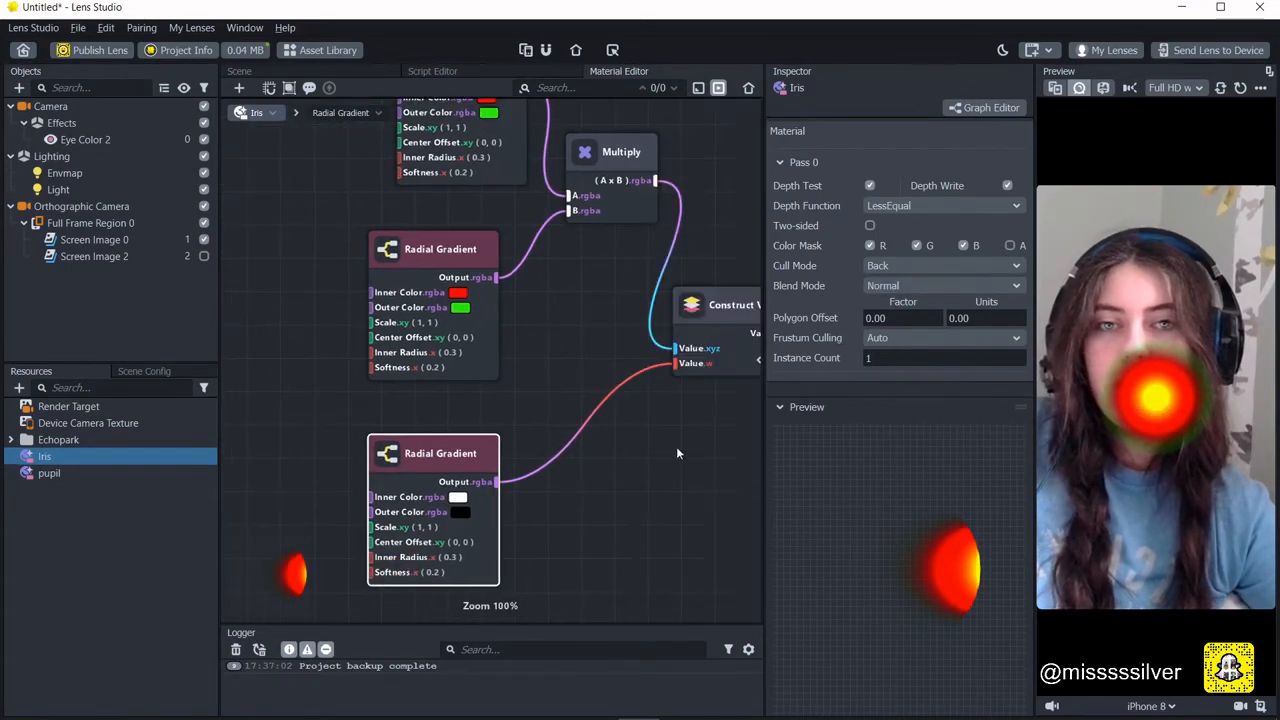
middle_click_drag(609, 376, 654, 448)
left_click(478, 318)
left_click_drag(478, 318, 482, 321)
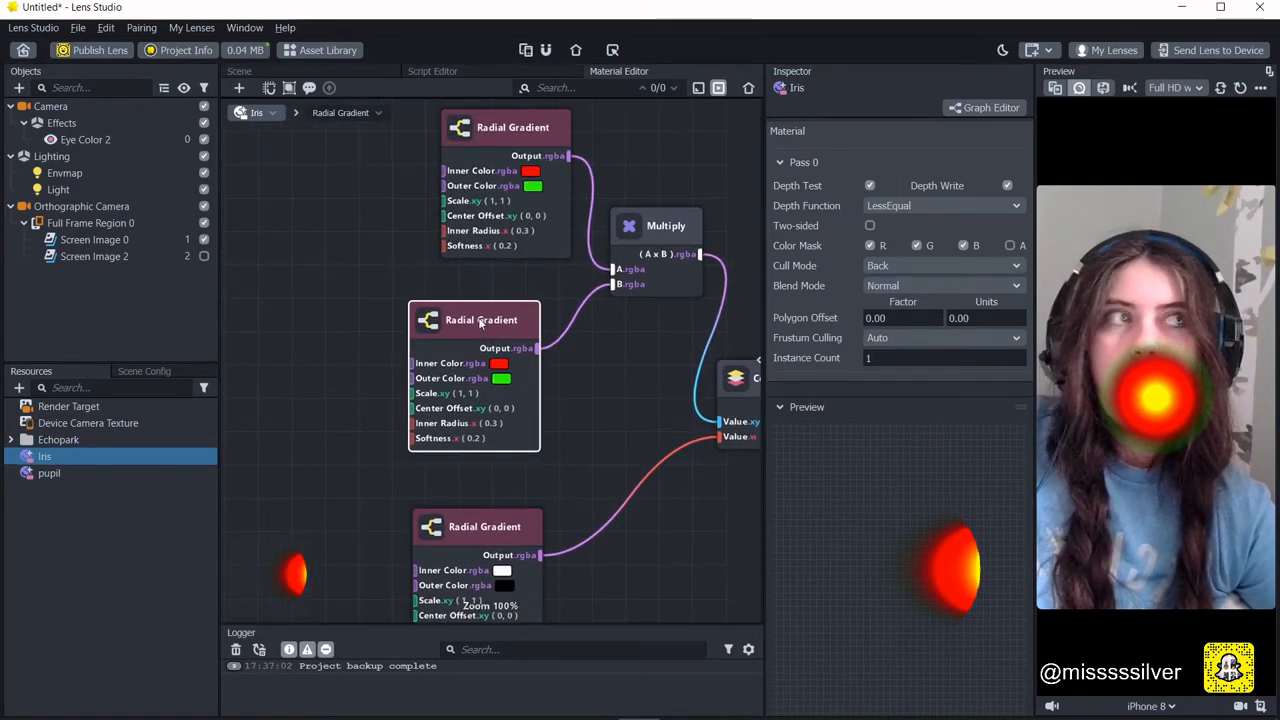
left_click_drag(533, 128, 516, 131)
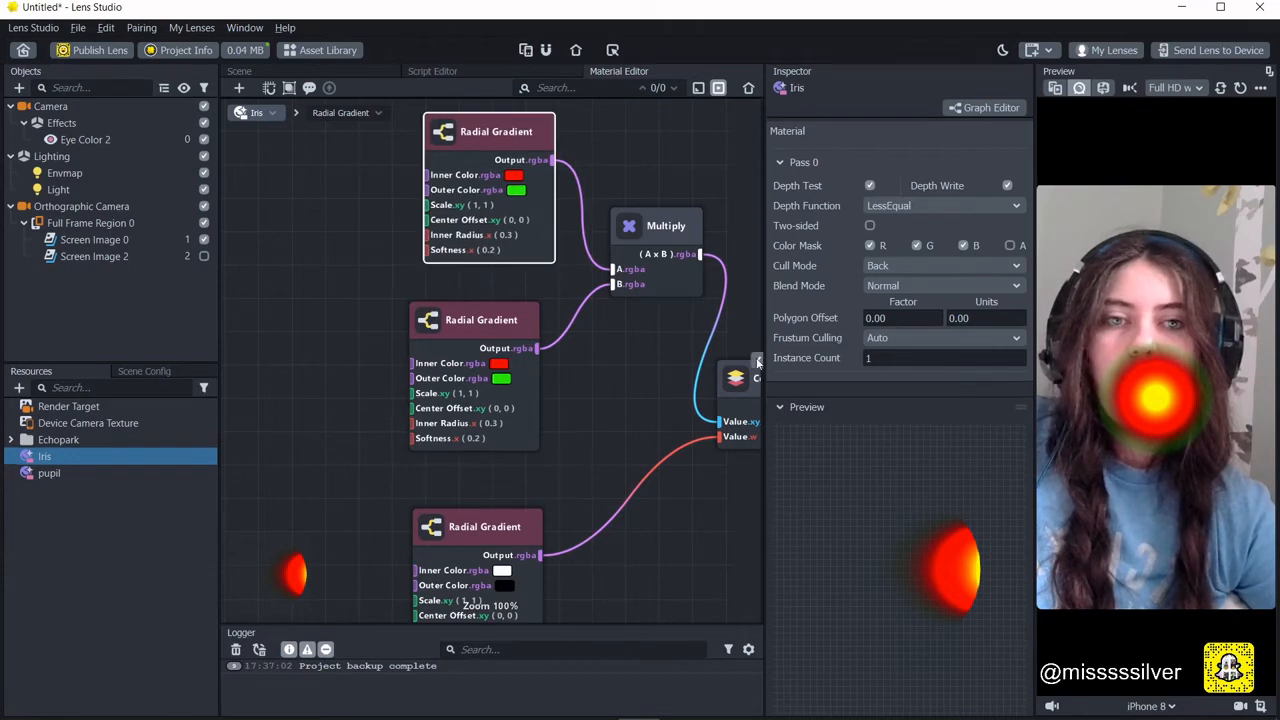
left_click(757, 362)
left_click(651, 245)
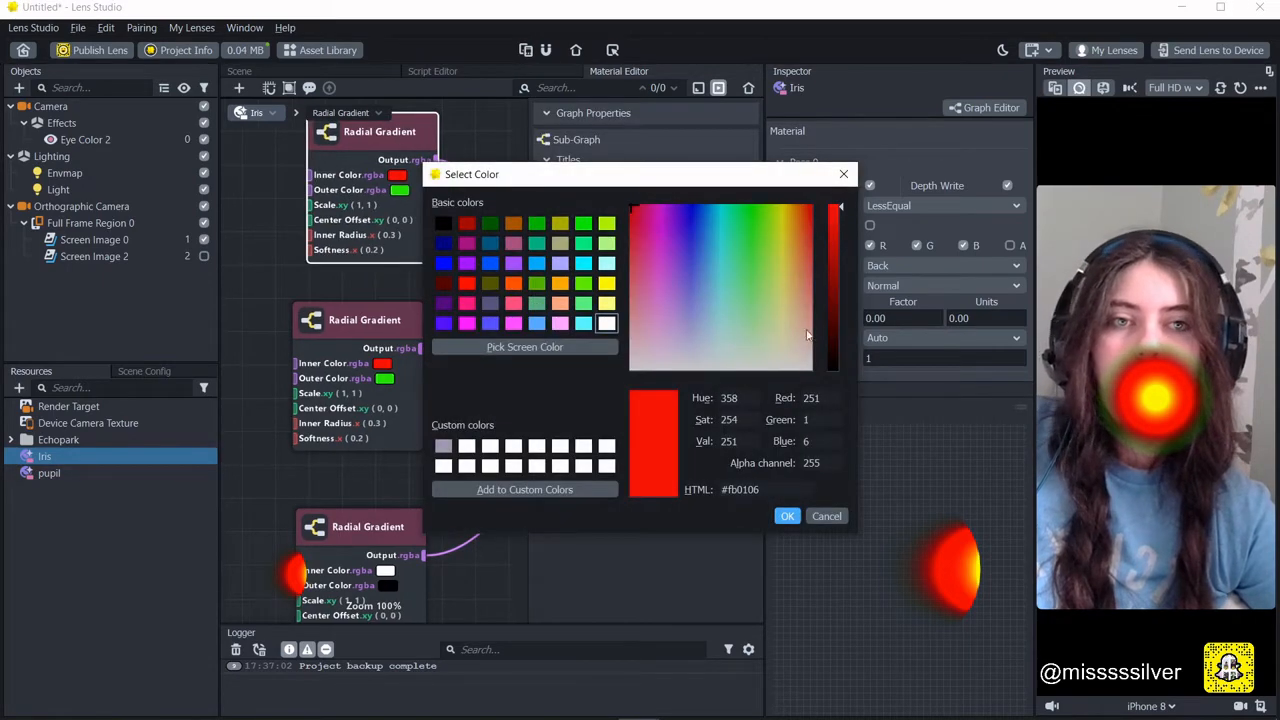
left_click_drag(808, 335, 716, 400)
left_click(788, 516)
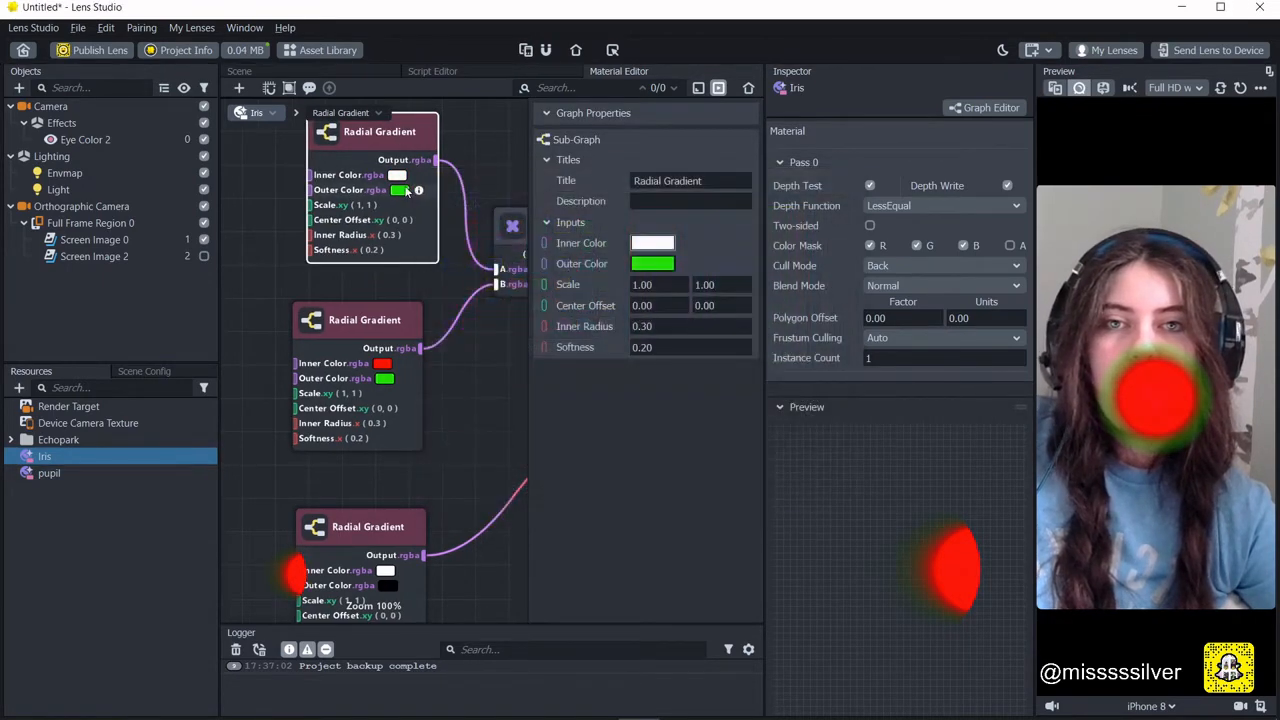
Set the outer color of the top Radial Gradient node to white (#ffffff).
left_click(651, 266)
left_click_drag(765, 286, 757, 370)
mouse_move(838, 212)
left_mouse_down()
mouse_move(838, 226)
mouse_move(838, 205)
left_mouse_up()
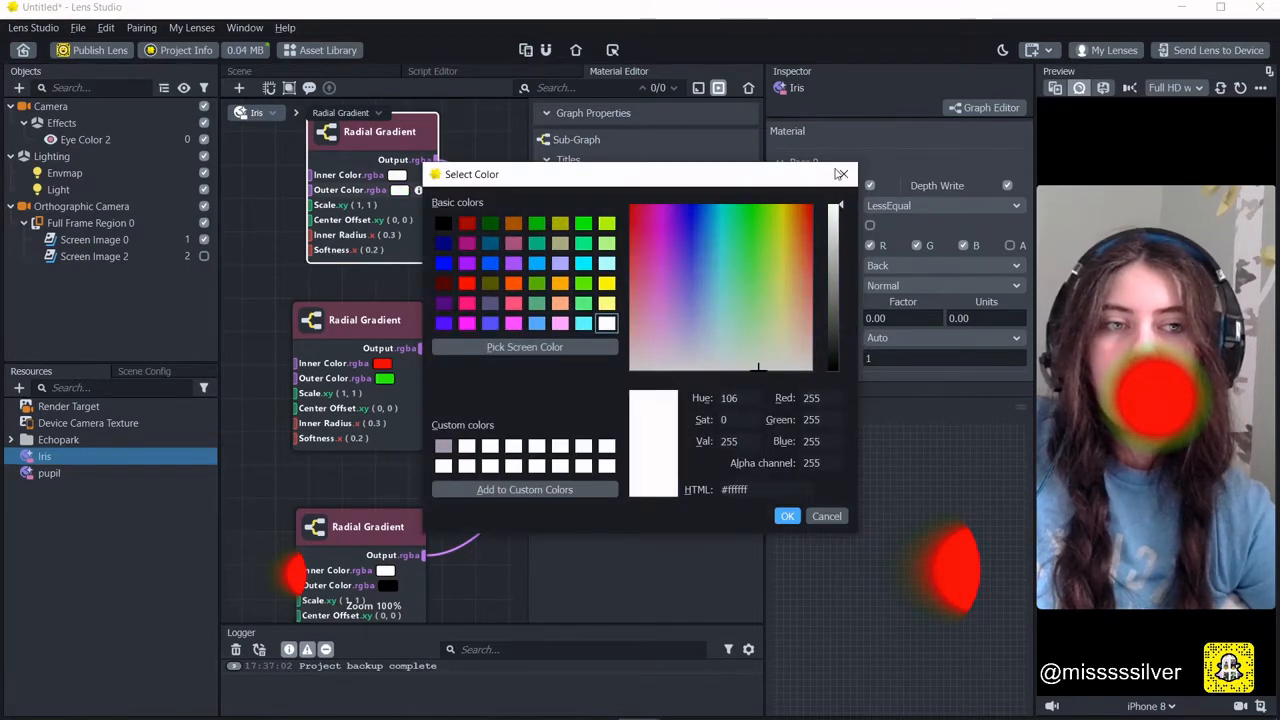
left_click(794, 515)
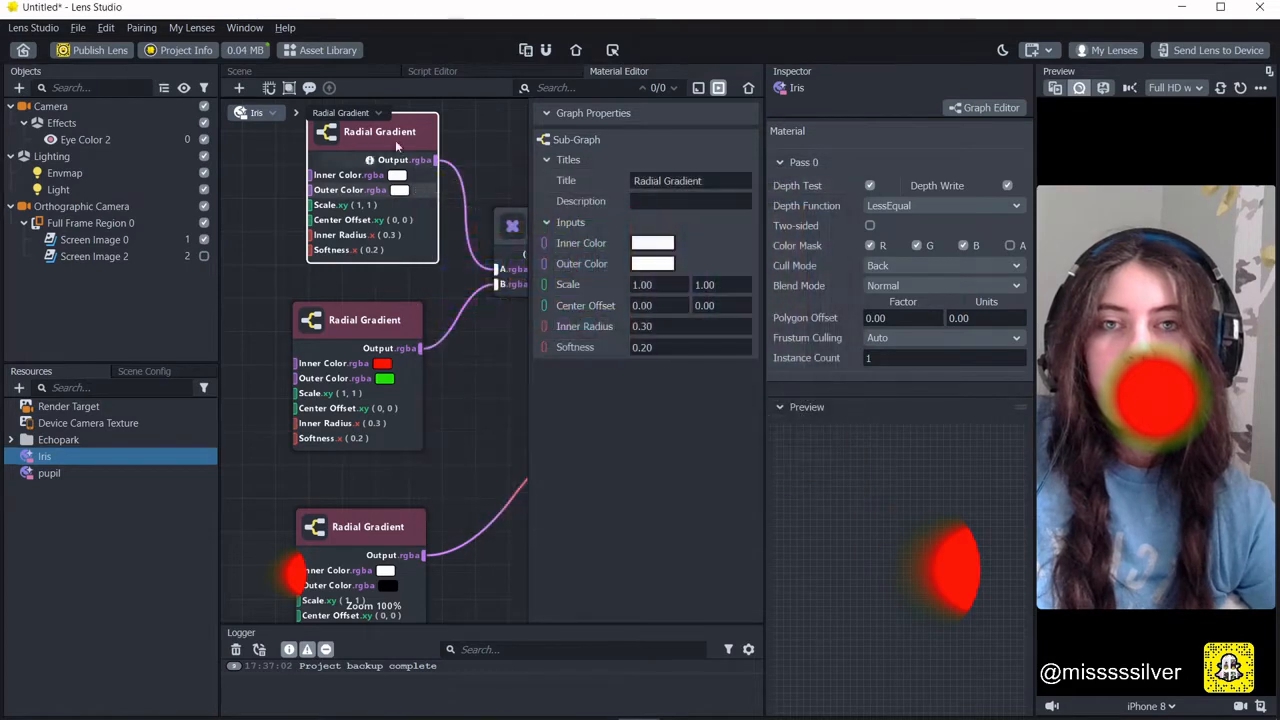
Set the inner color of the middle Radial Gradient node to a light blue.
left_click(364, 323)
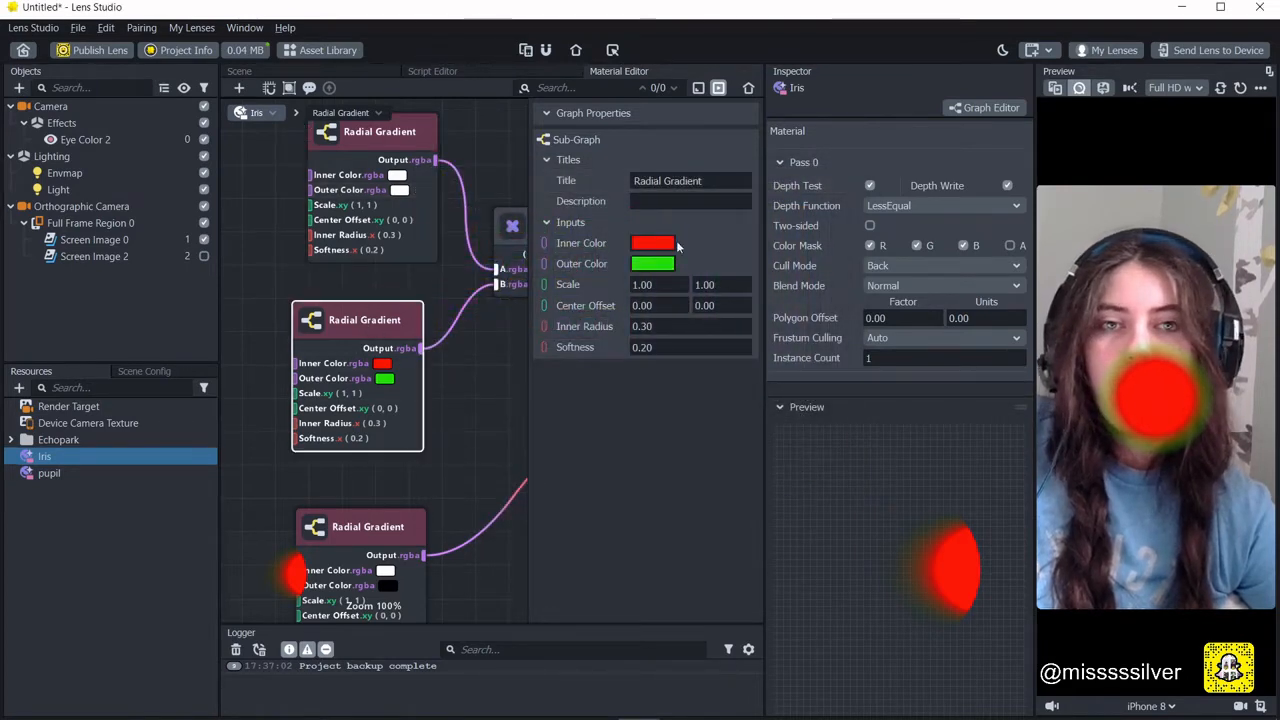
left_click(655, 245)
left_click(686, 260)
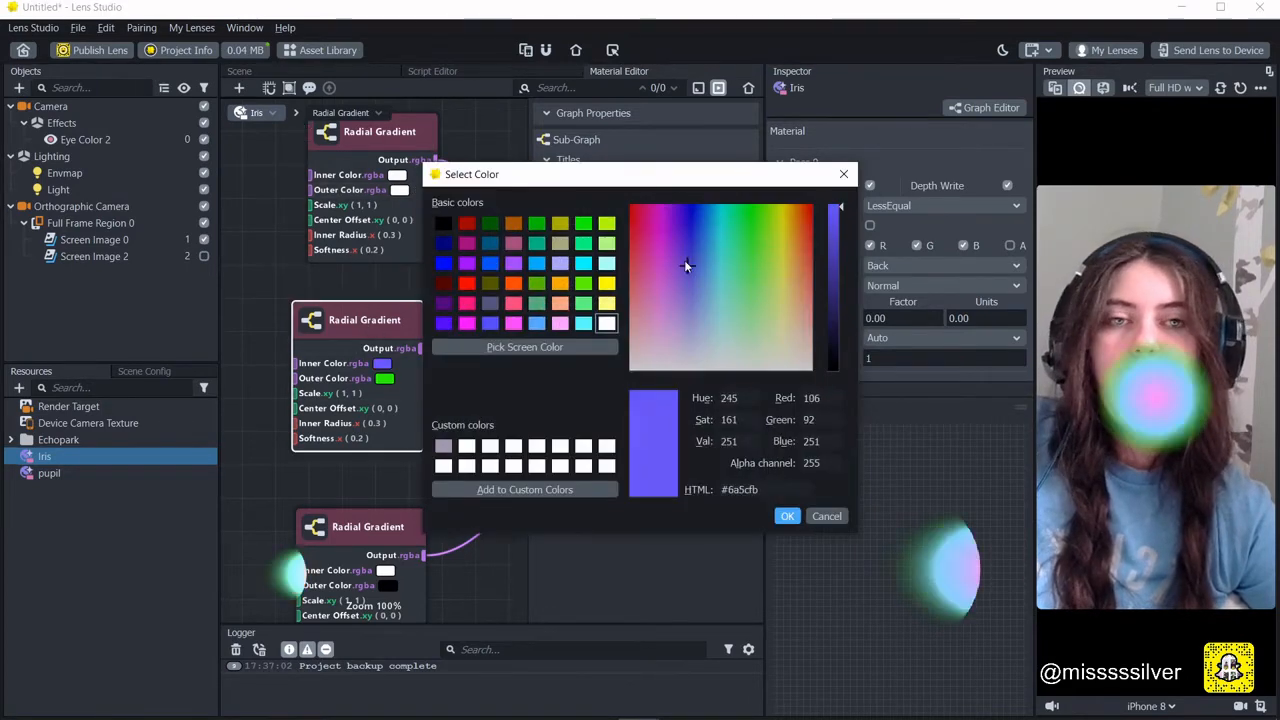
left_click(731, 275)
left_click(703, 268)
left_click(797, 516)
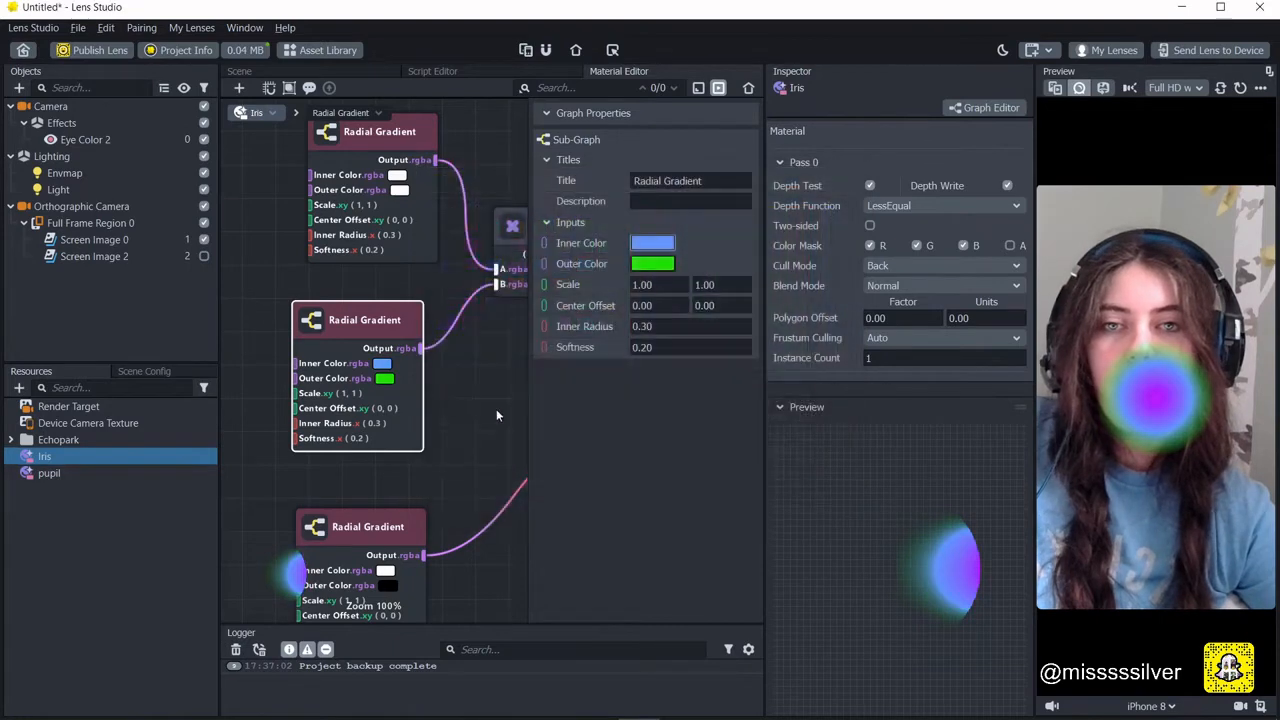
Set the outer color of the middle Radial Gradient node to black (#000000).
left_click_drag(833, 268, 833, 372)
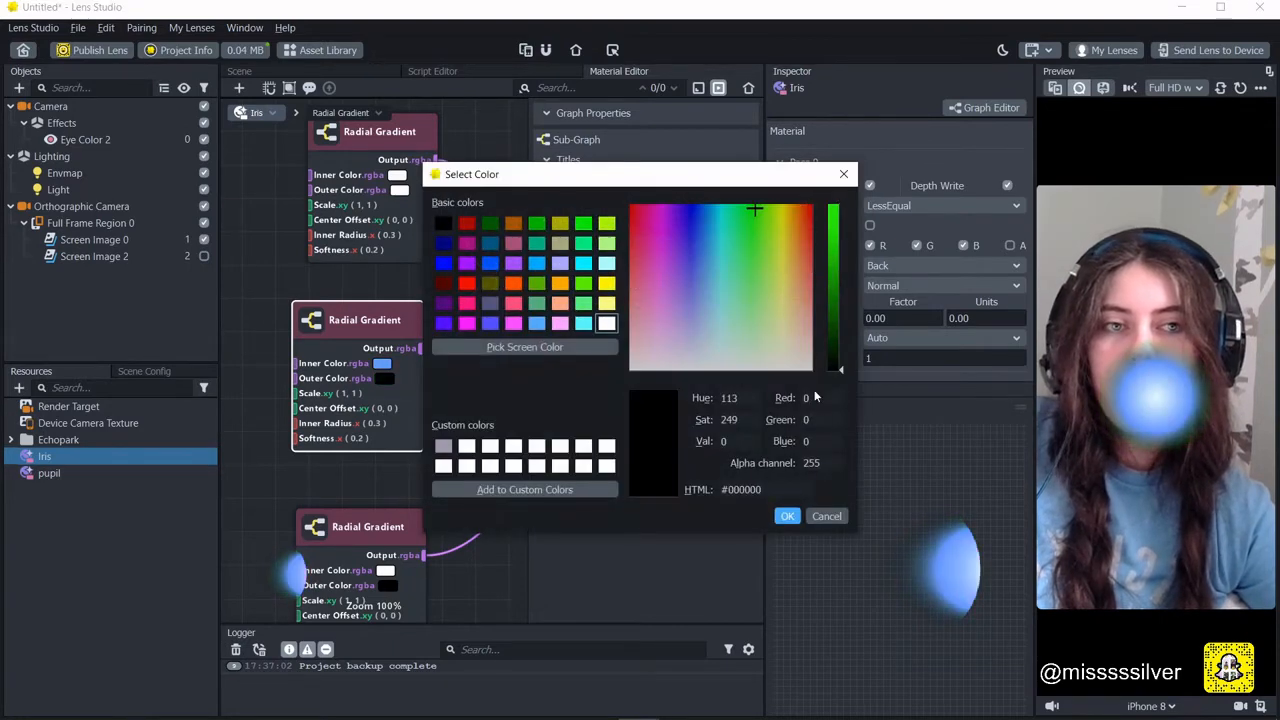
left_click(786, 517)
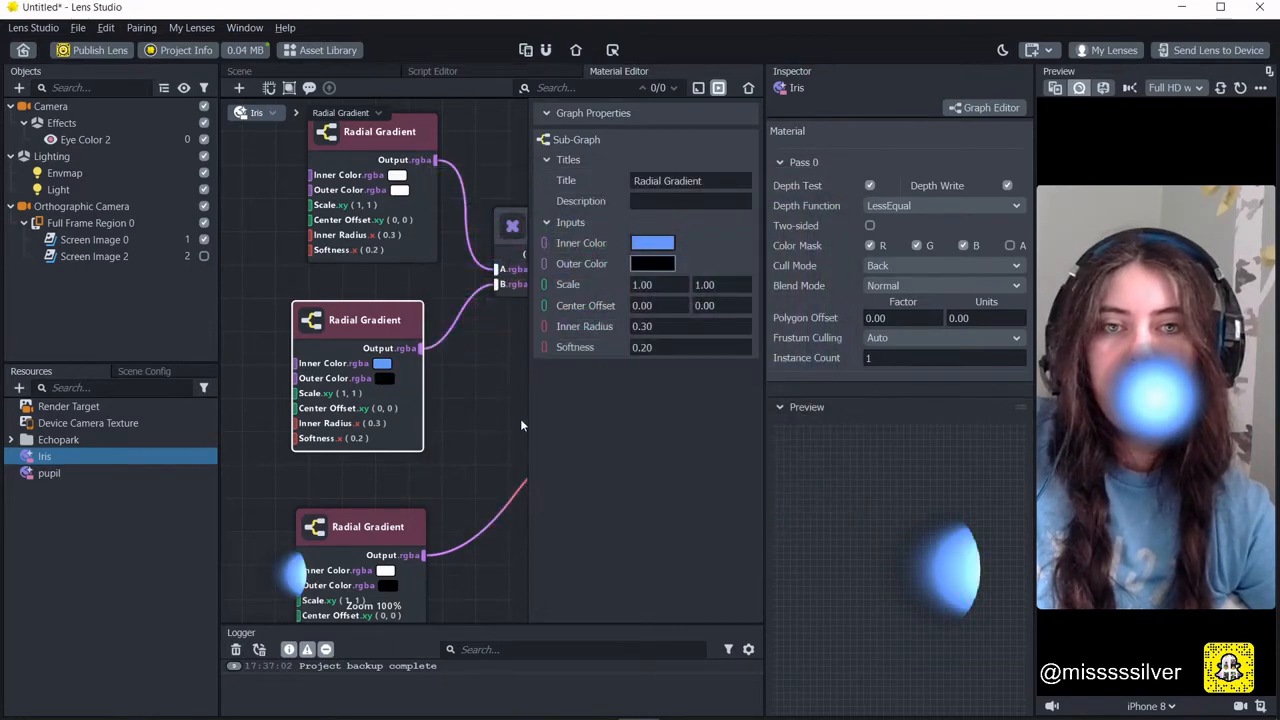
left_click_drag(528, 416, 543, 416)
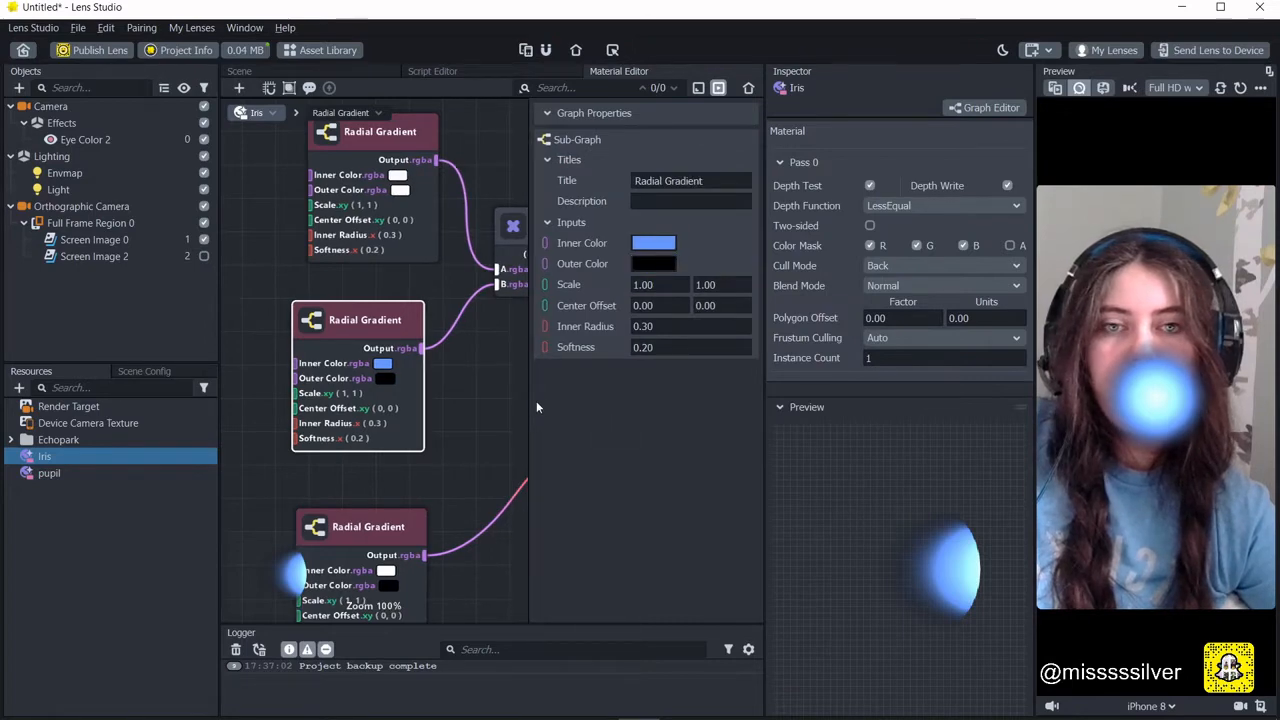
Check the outer color of the top Radial Gradient node.
middle_click_drag(437, 257, 480, 275)
left_click(468, 134)
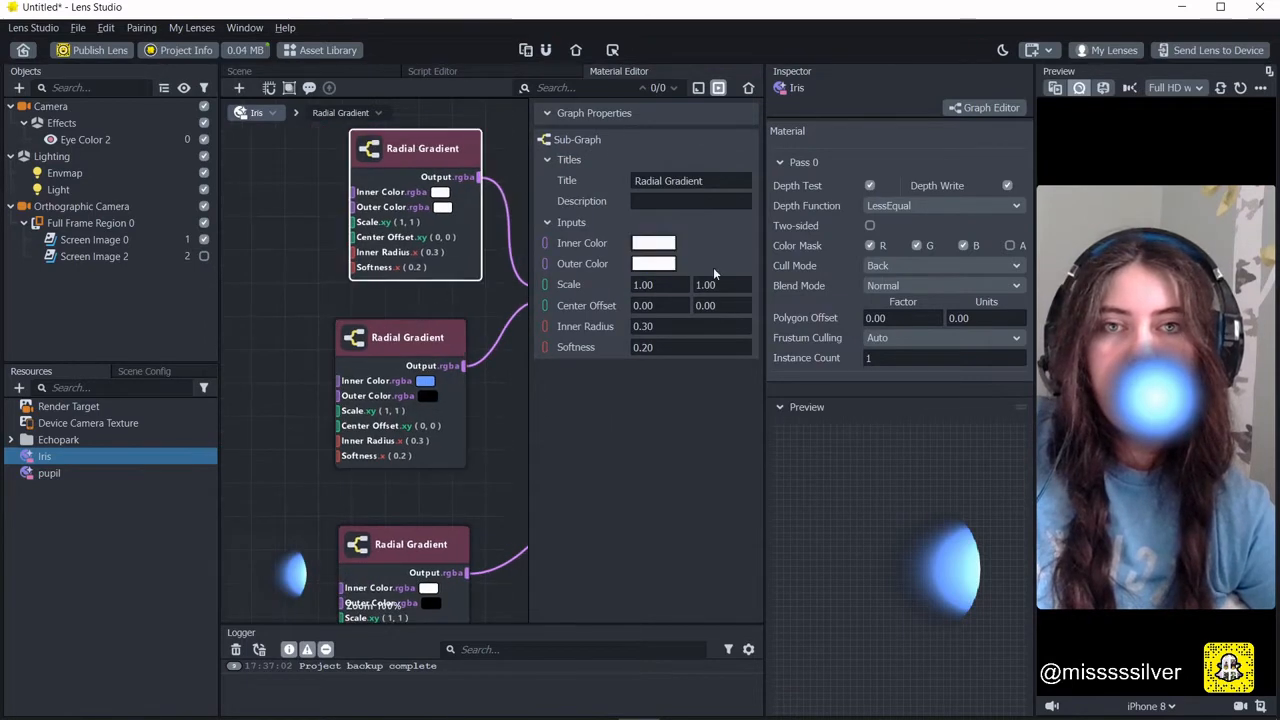
left_click(655, 264)
left_click(787, 516)
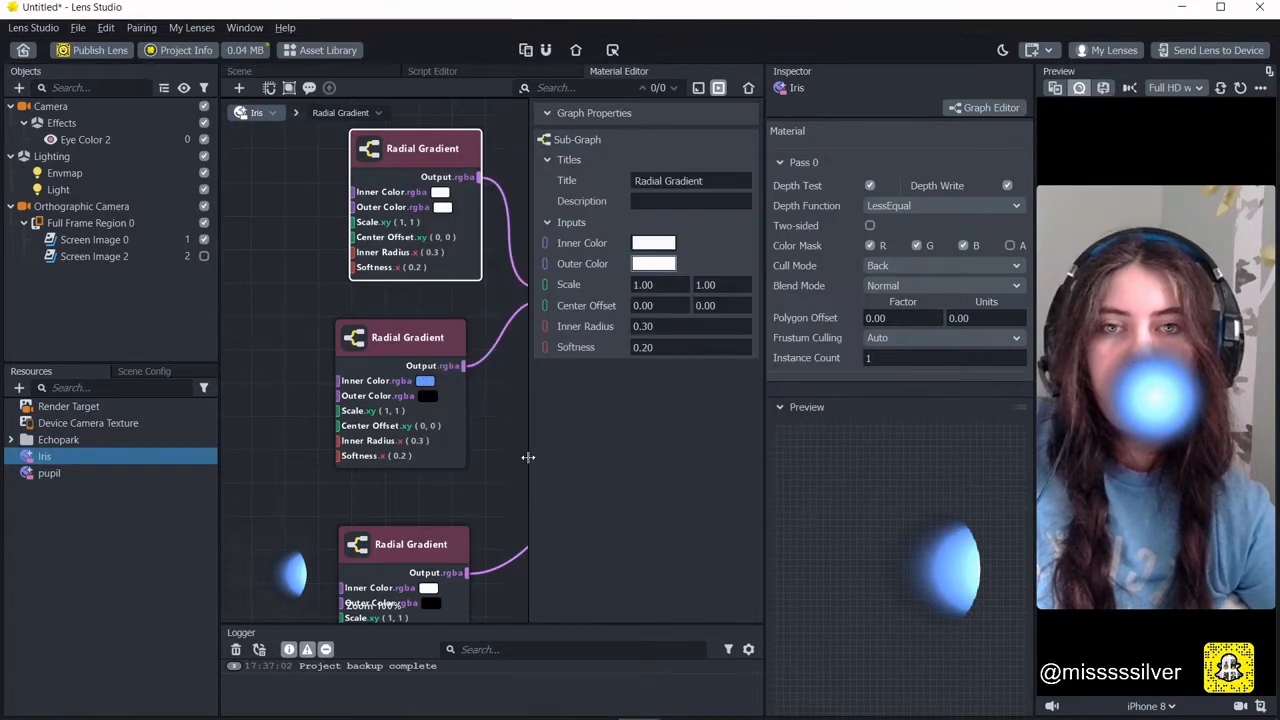
Align the top Radial Gradient node above the middle one and set its inner radius to 0.25 and softness to 0.5.
middle_click_drag(477, 413, 528, 404)
middle_click_drag(427, 250, 383, 287)
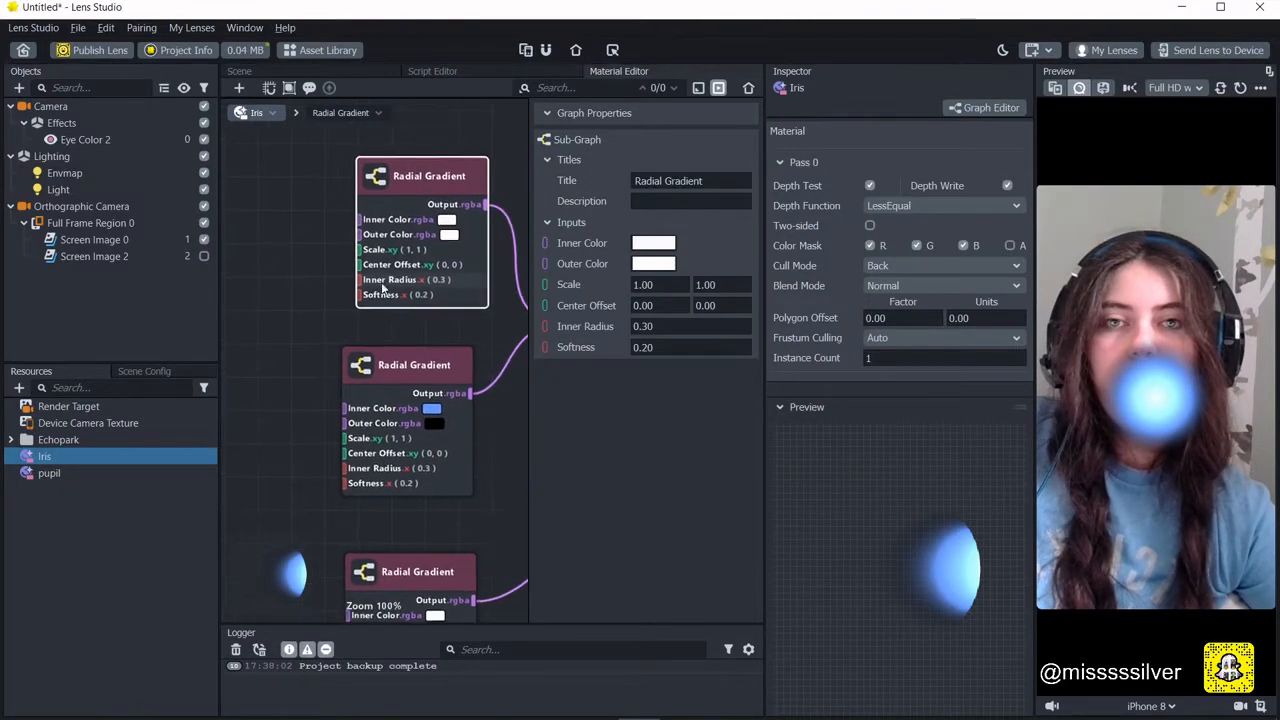
mouse_move(408, 175)
left_mouse_down()
mouse_move(382, 177)
mouse_move(391, 171)
left_mouse_up()
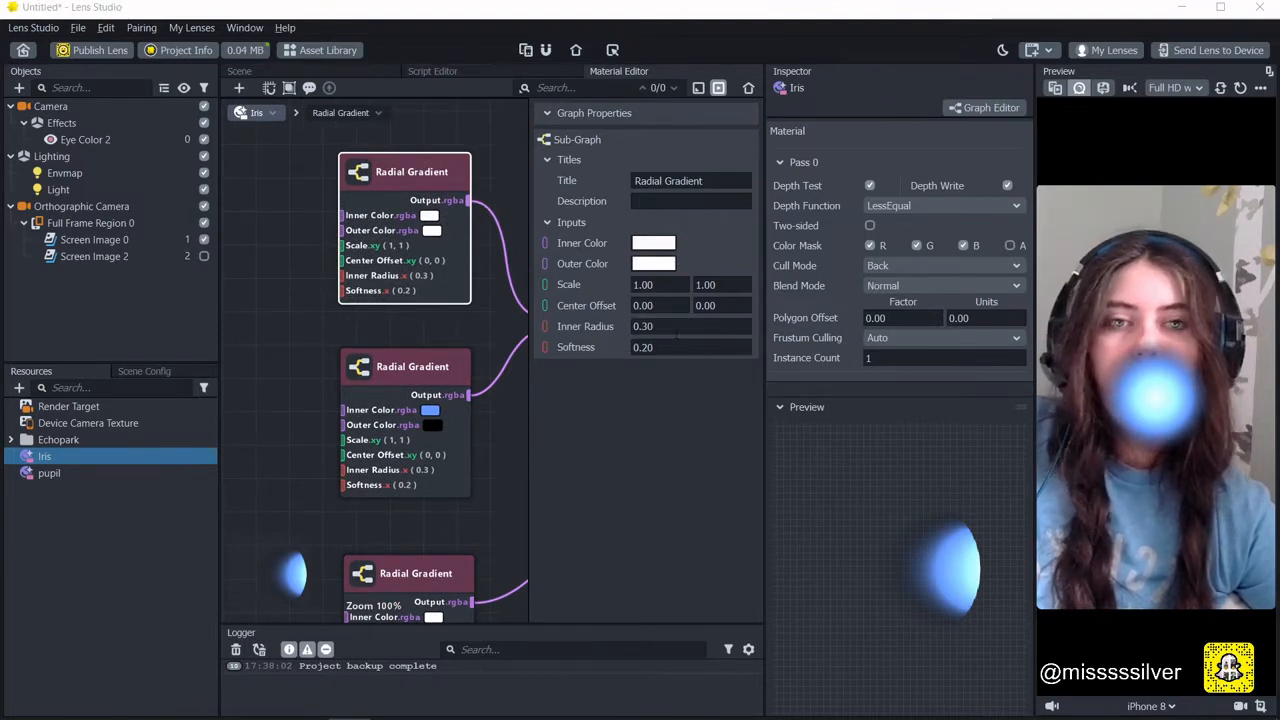
left_click_drag(672, 326, 611, 326)
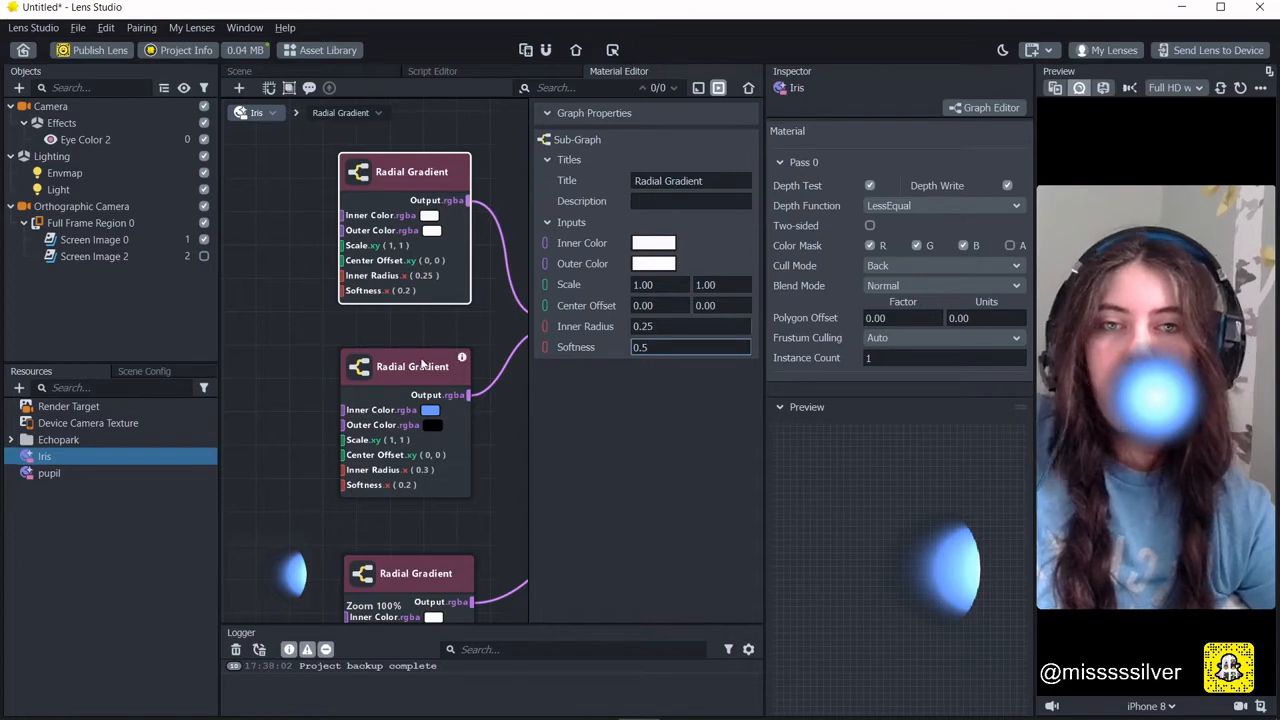
Set the middle Radial Gradient node's inner radius to 0.85 and softness to 0.5.
mouse_move(414, 369)
left_mouse_down()
mouse_move(404, 363)
mouse_move(416, 370)
left_mouse_up()
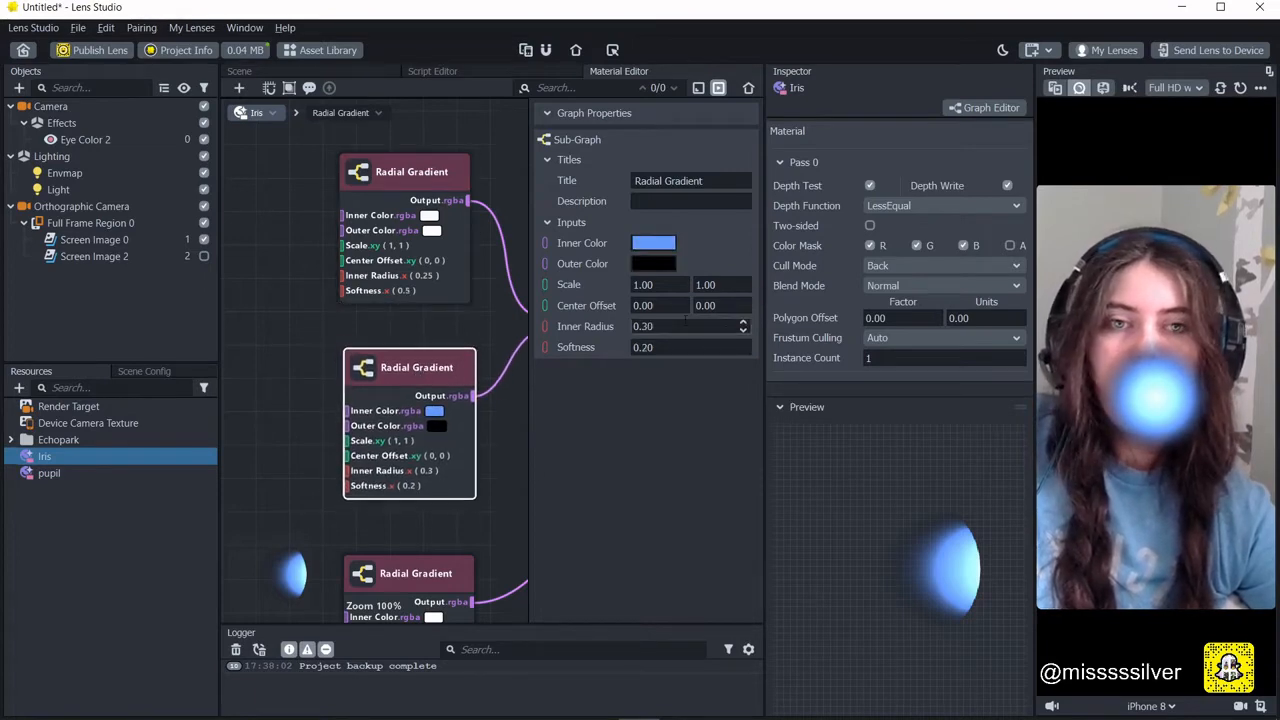
type("0.85")
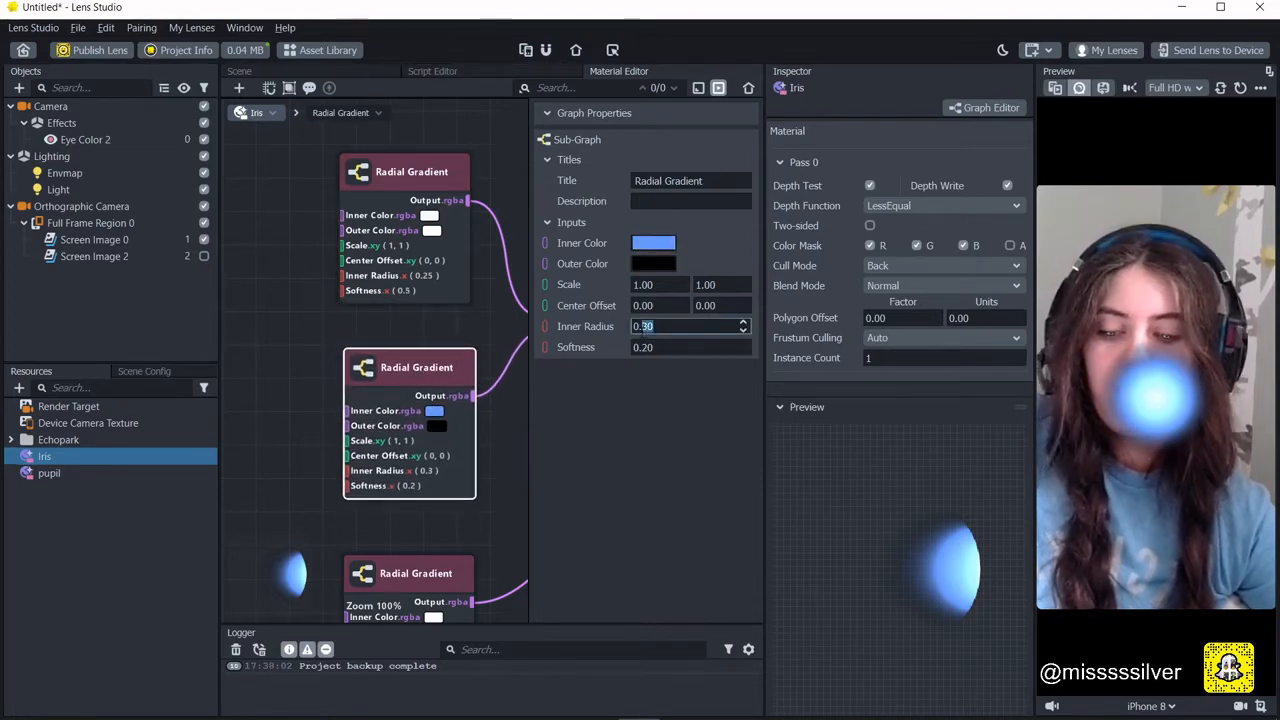
left_click(668, 347)
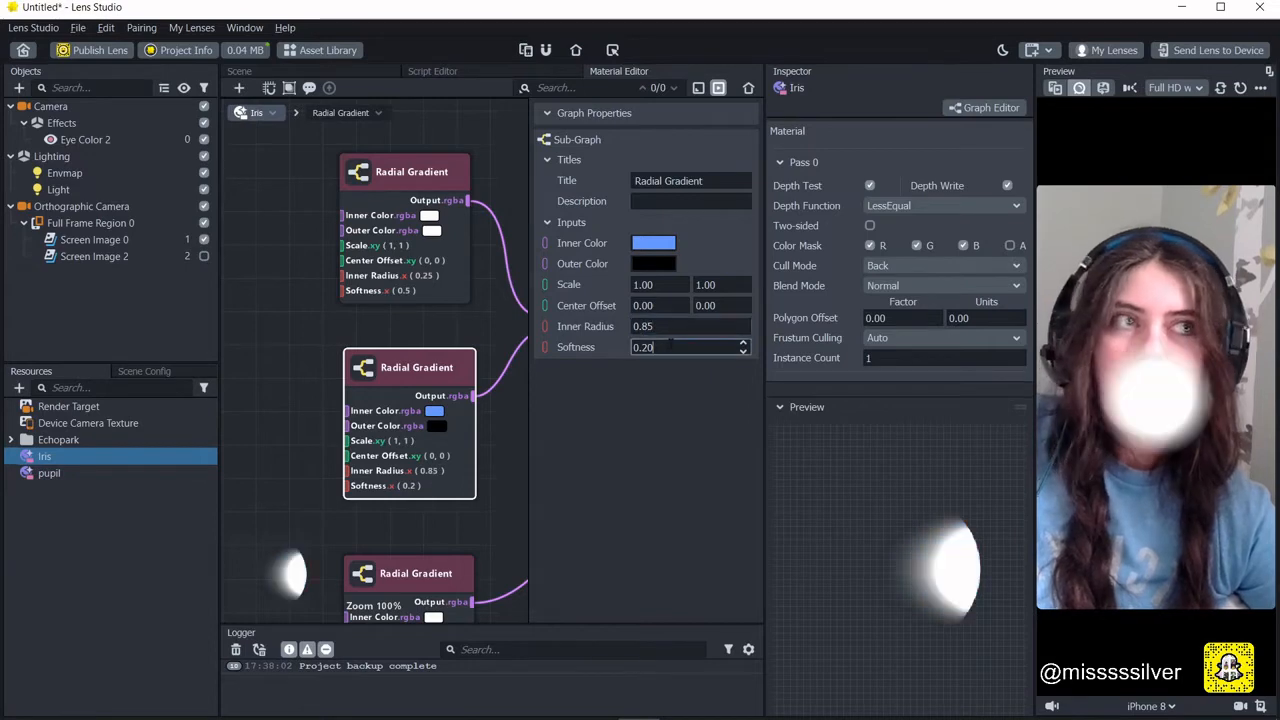
type("0.5")
left_click(500, 449)
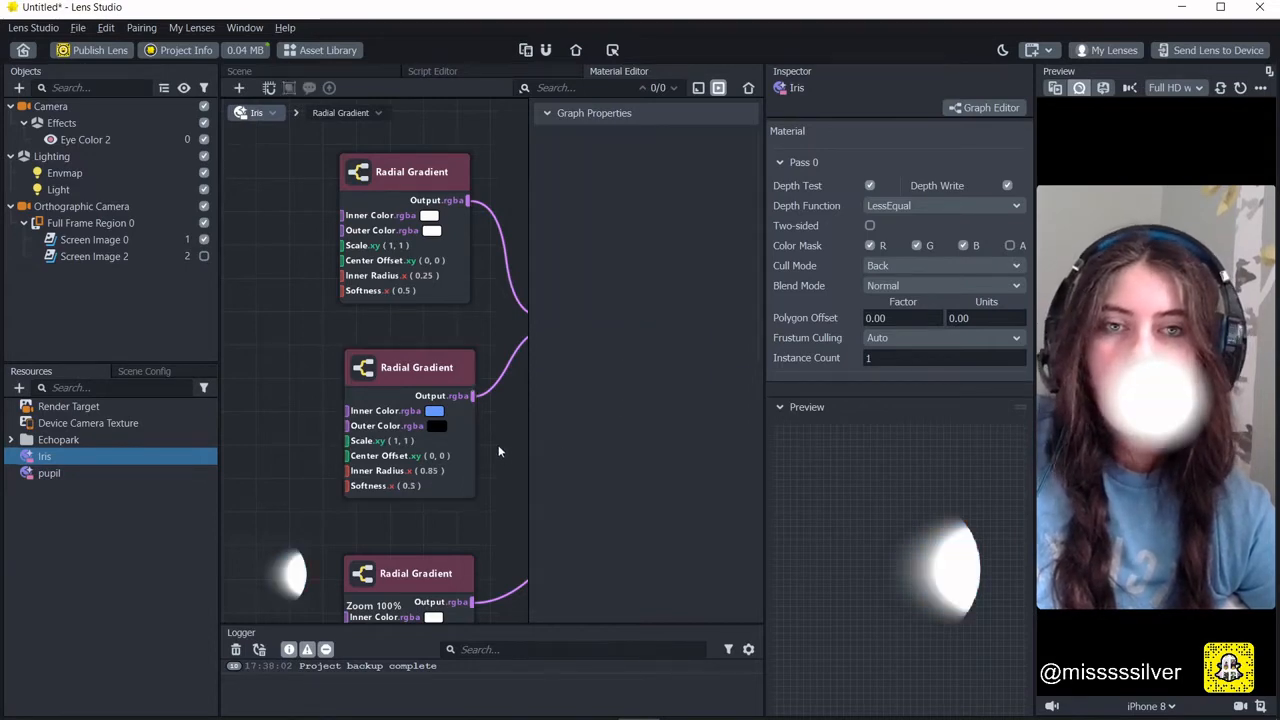
Set the bottom Radial Gradient node's inner radius to 0.97 and softness to 0.05.
middle_click_drag(514, 508, 486, 344)
left_click_drag(388, 409, 393, 403)
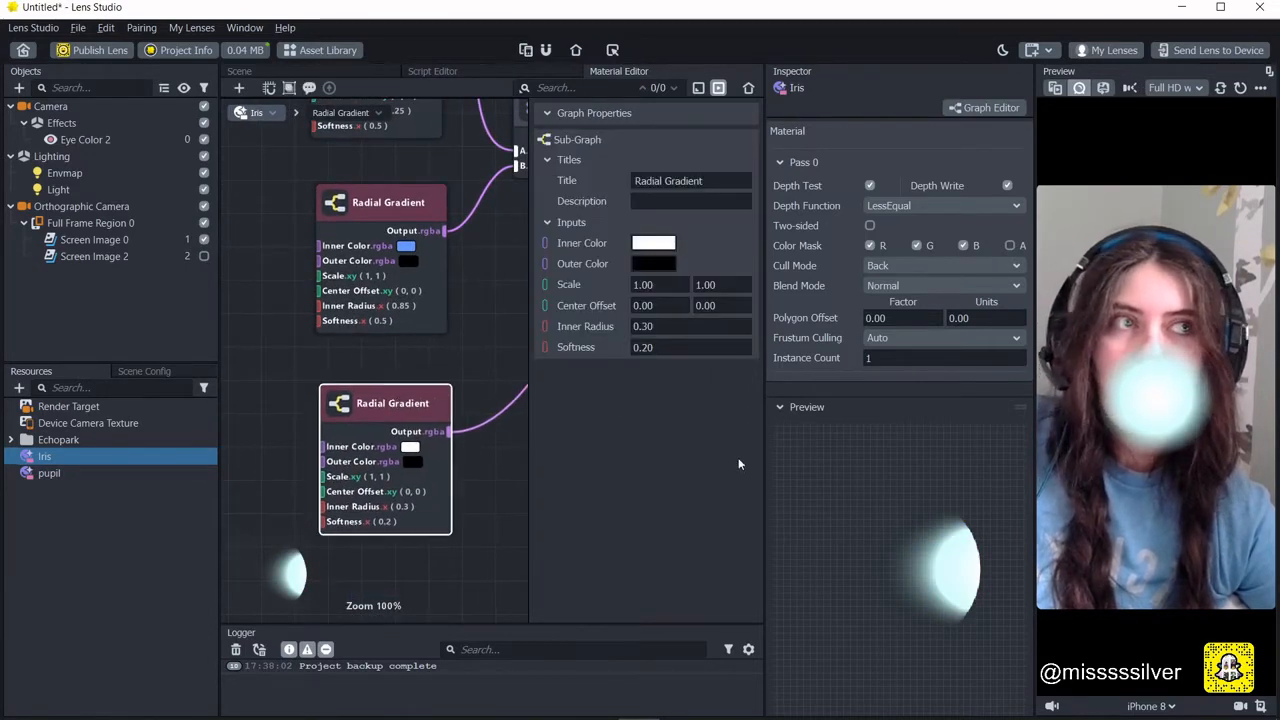
left_click(660, 326)
type("0.97")
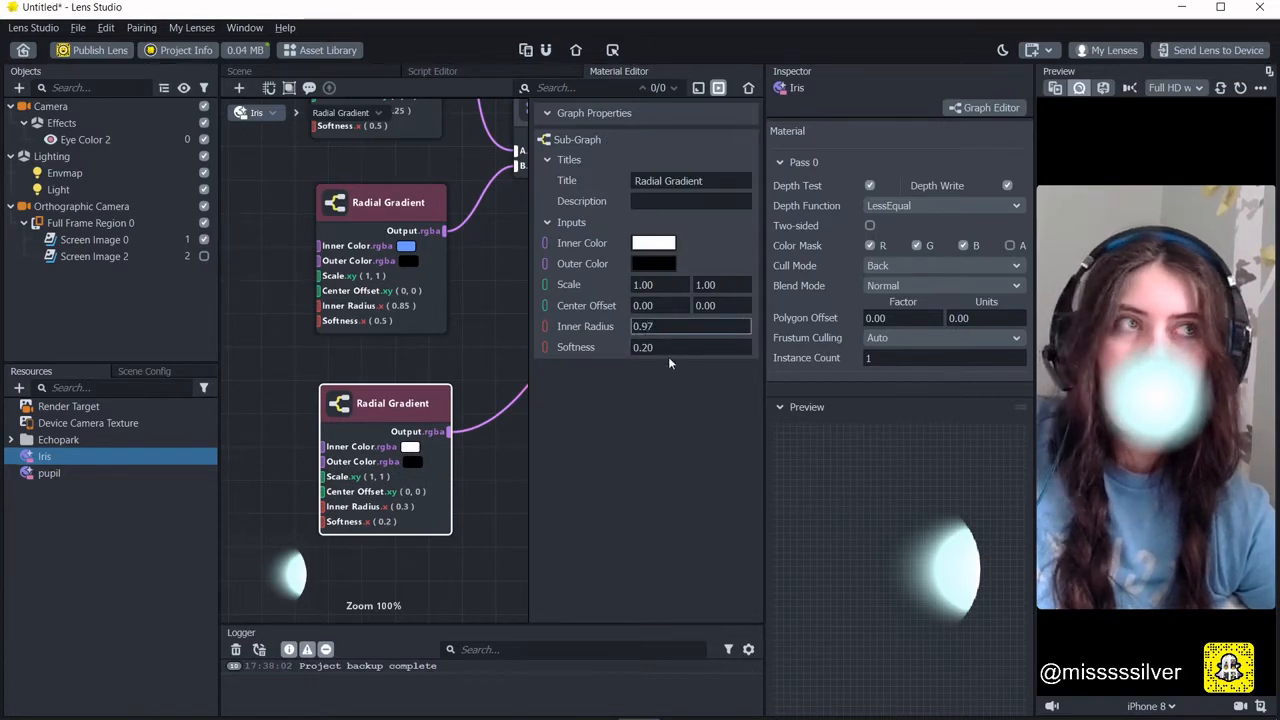
left_click(644, 347)
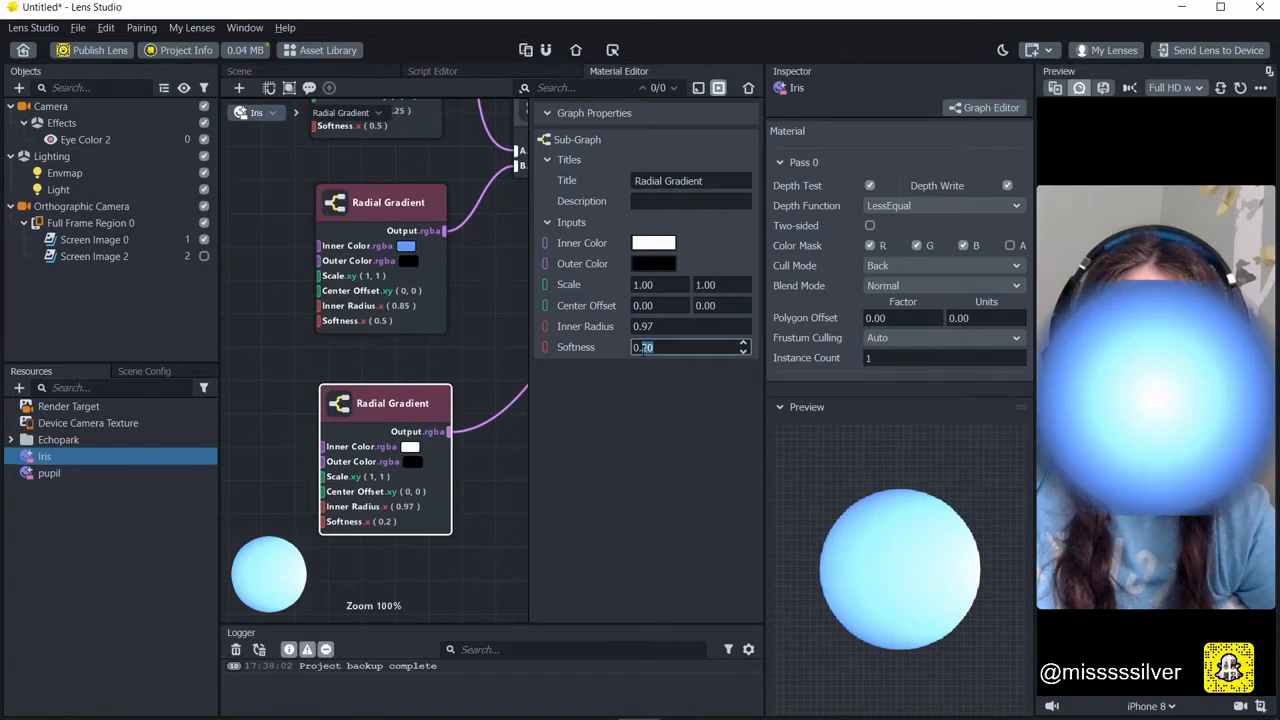
type("0.05")
left_click(503, 467)
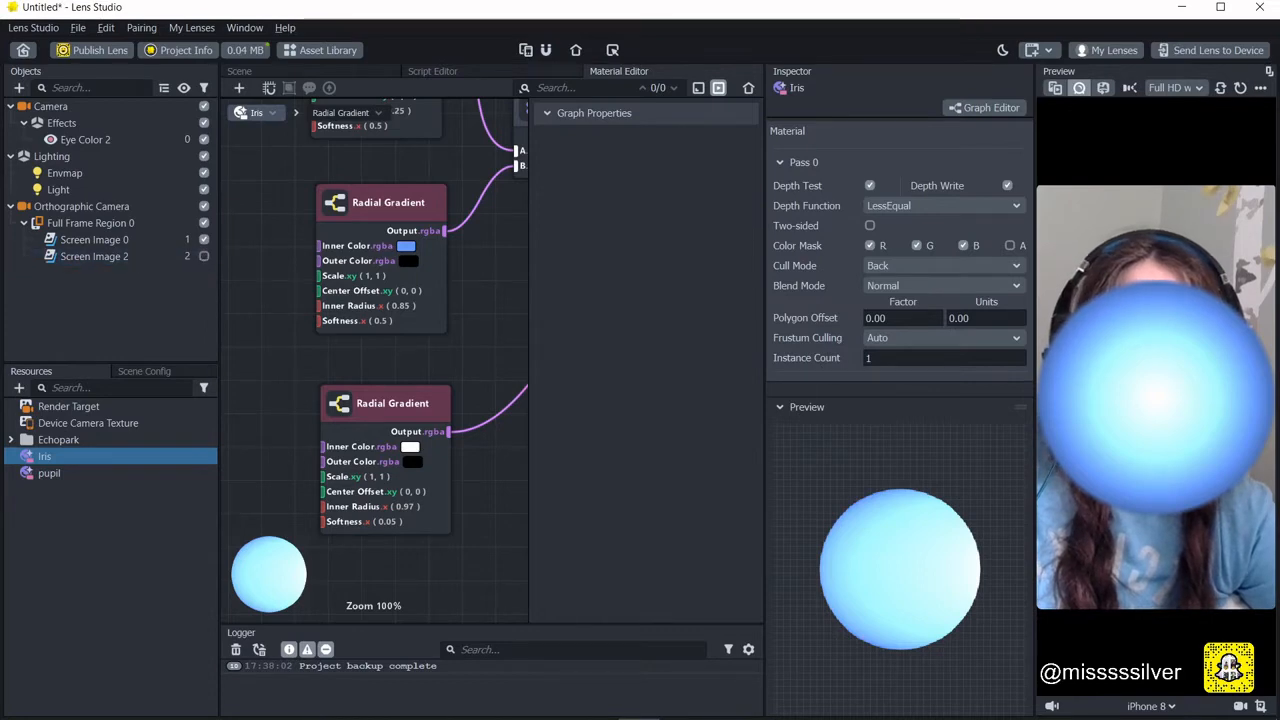
Open the pupil material's graph and enable Screen Image 2.
left_click(50, 473)
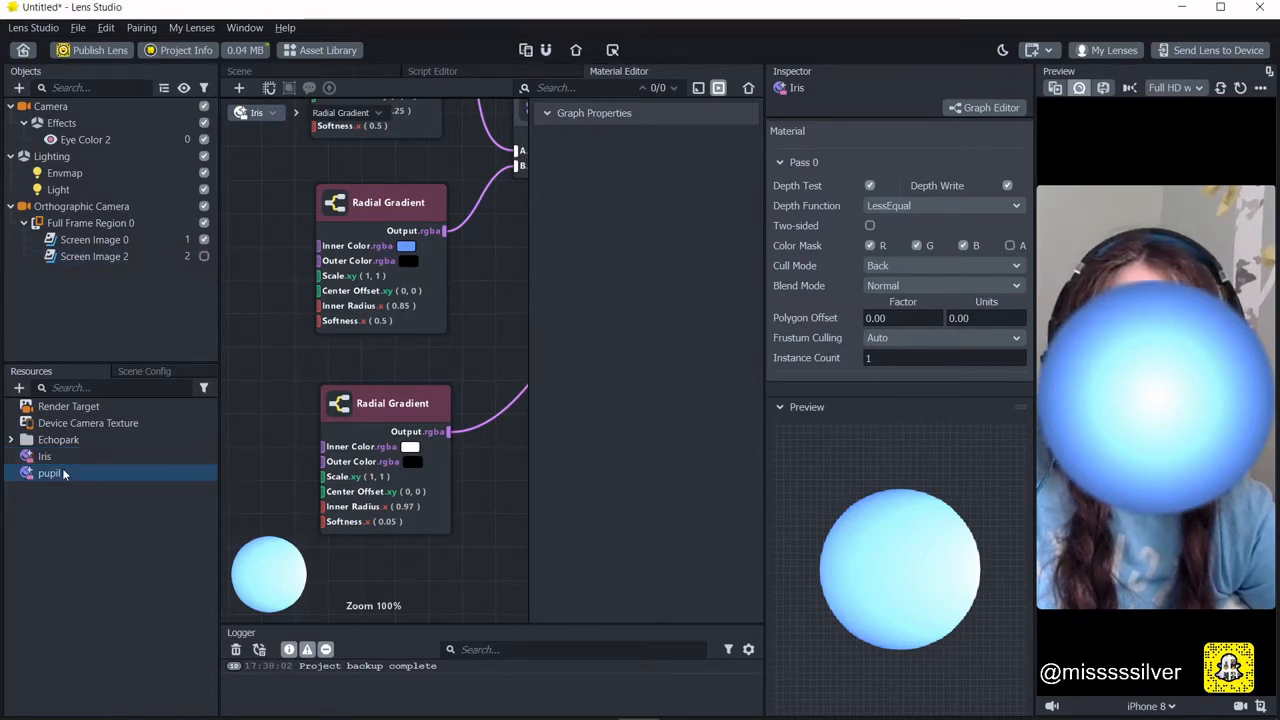
left_click_drag(534, 461, 757, 461)
left_click(200, 260)
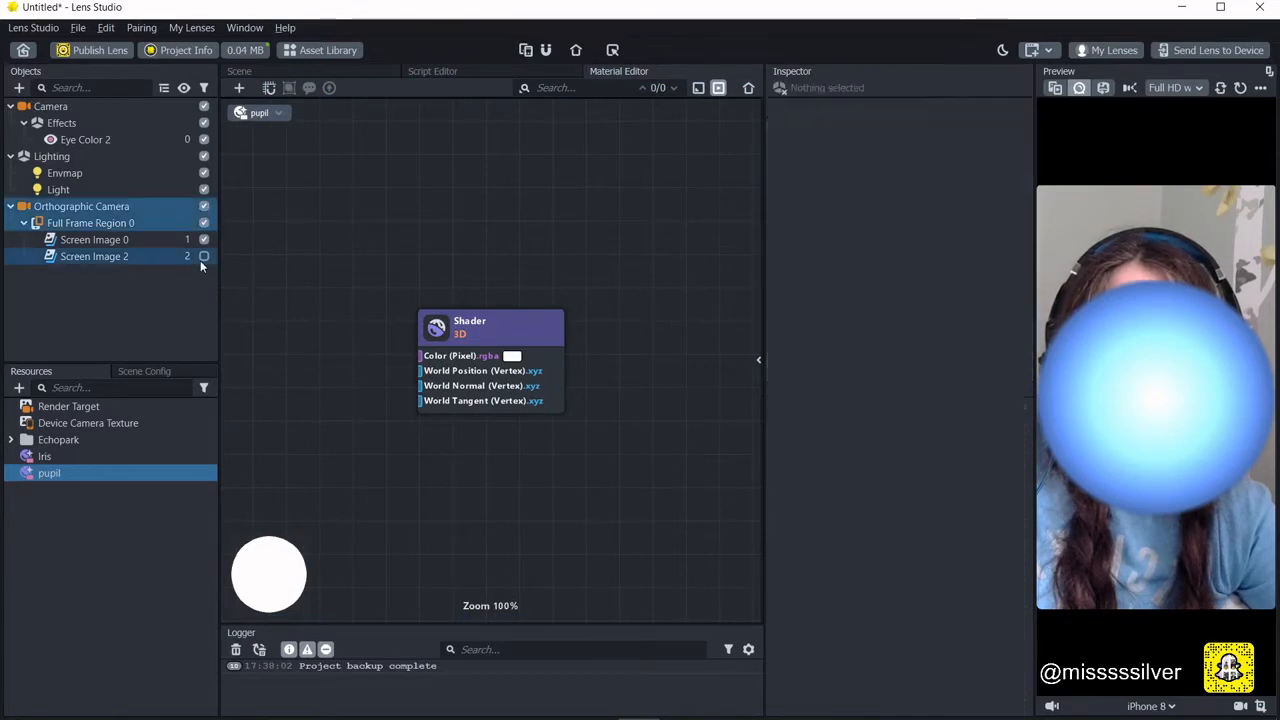
left_click(200, 260)
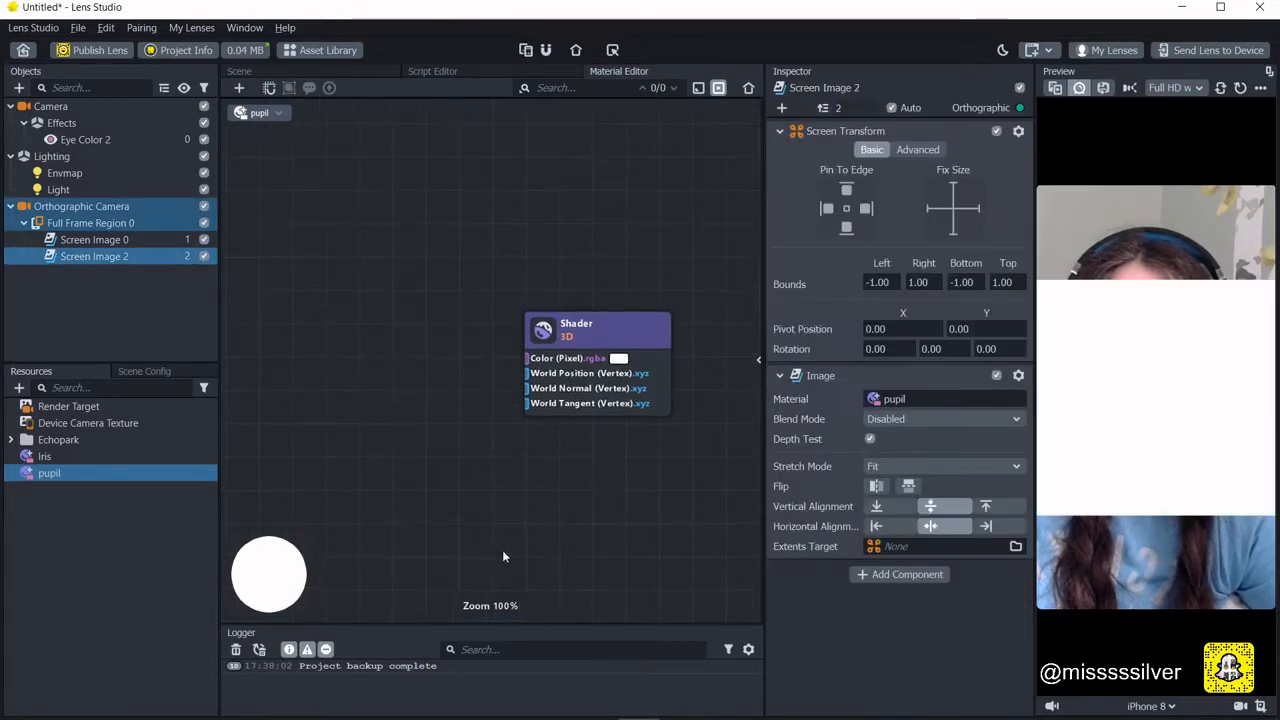
Add a Construct Vector node to the pupil graph and set the dimension of its Input 1 to 3.
right_click(418, 330)
type("con")
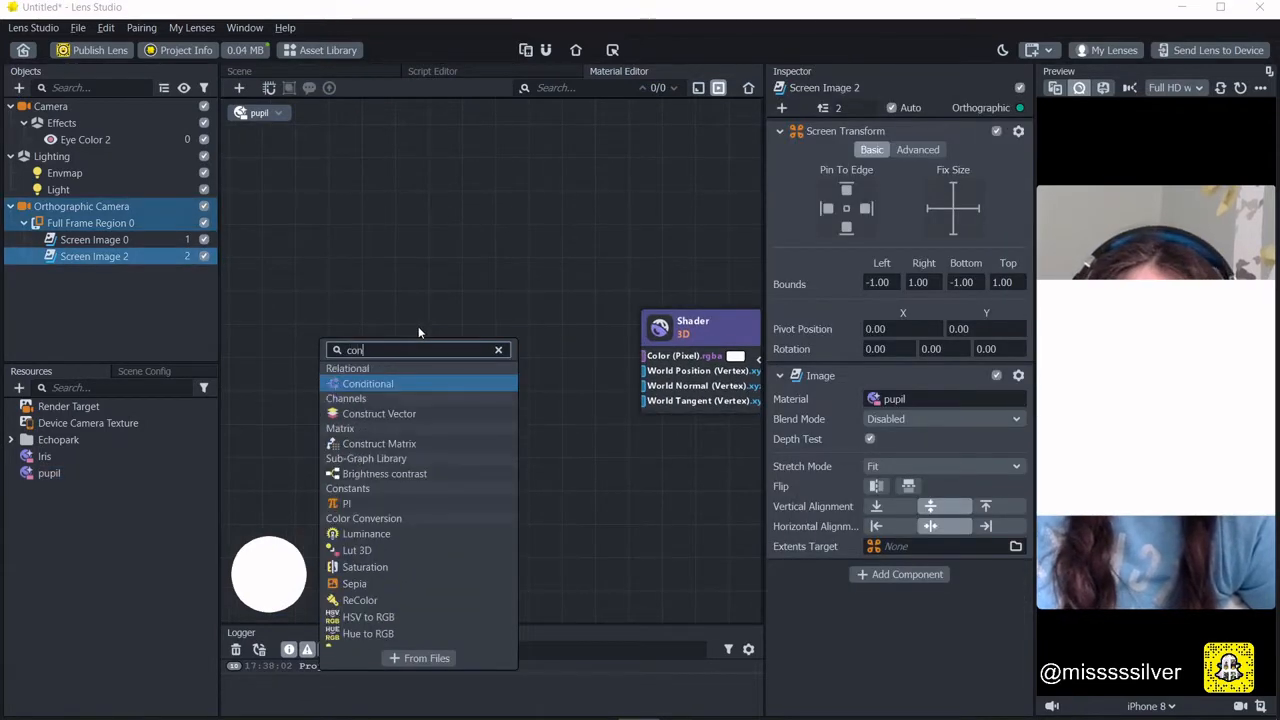
left_click(480, 413)
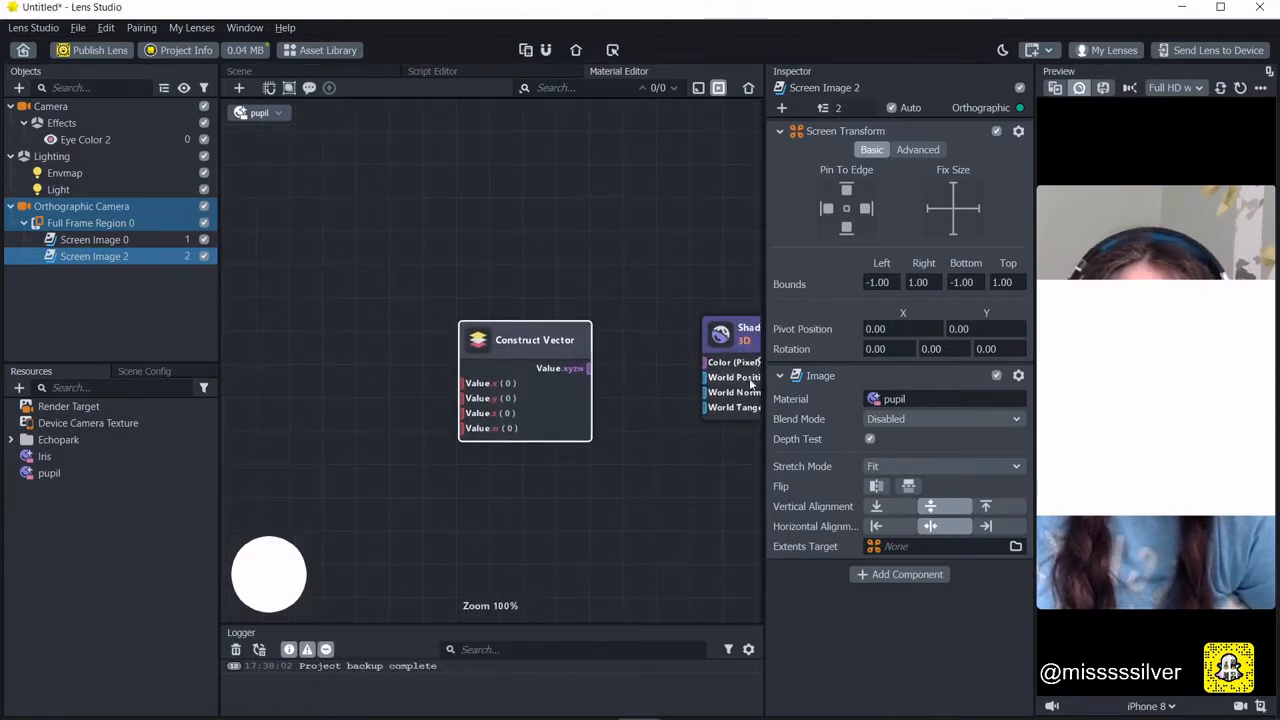
left_click(690, 222)
left_click(692, 258)
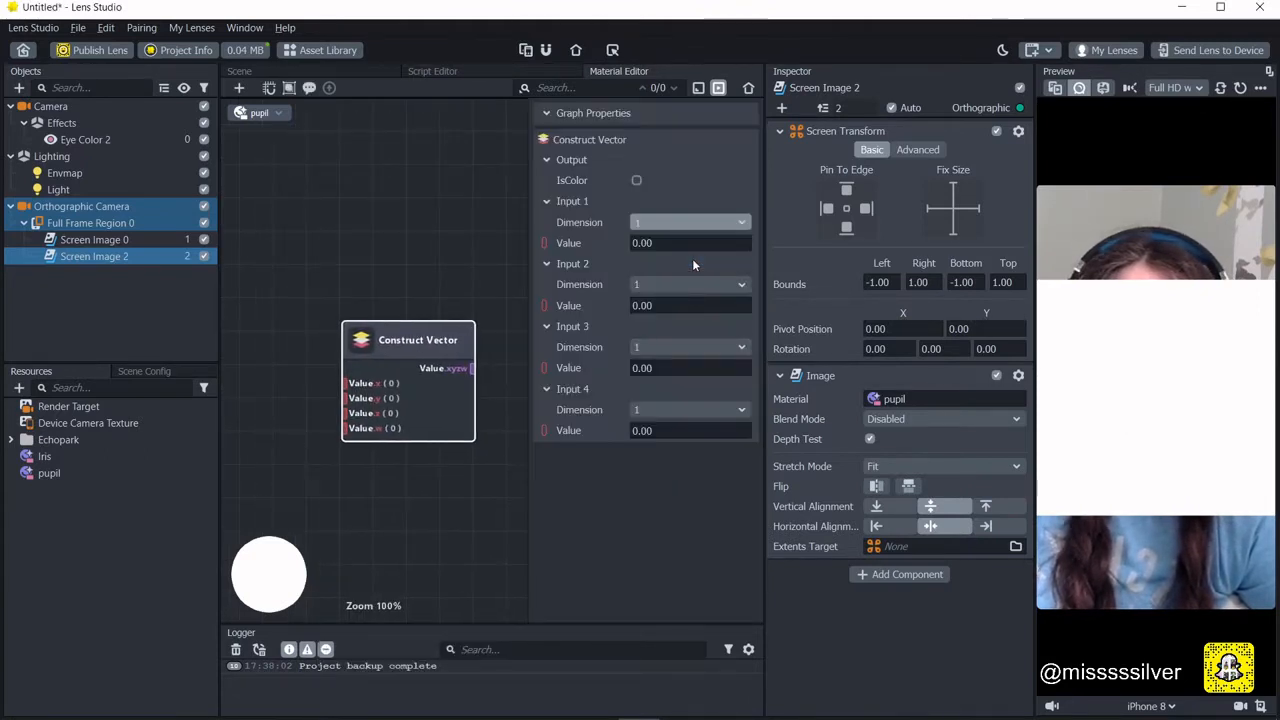
left_click(528, 358)
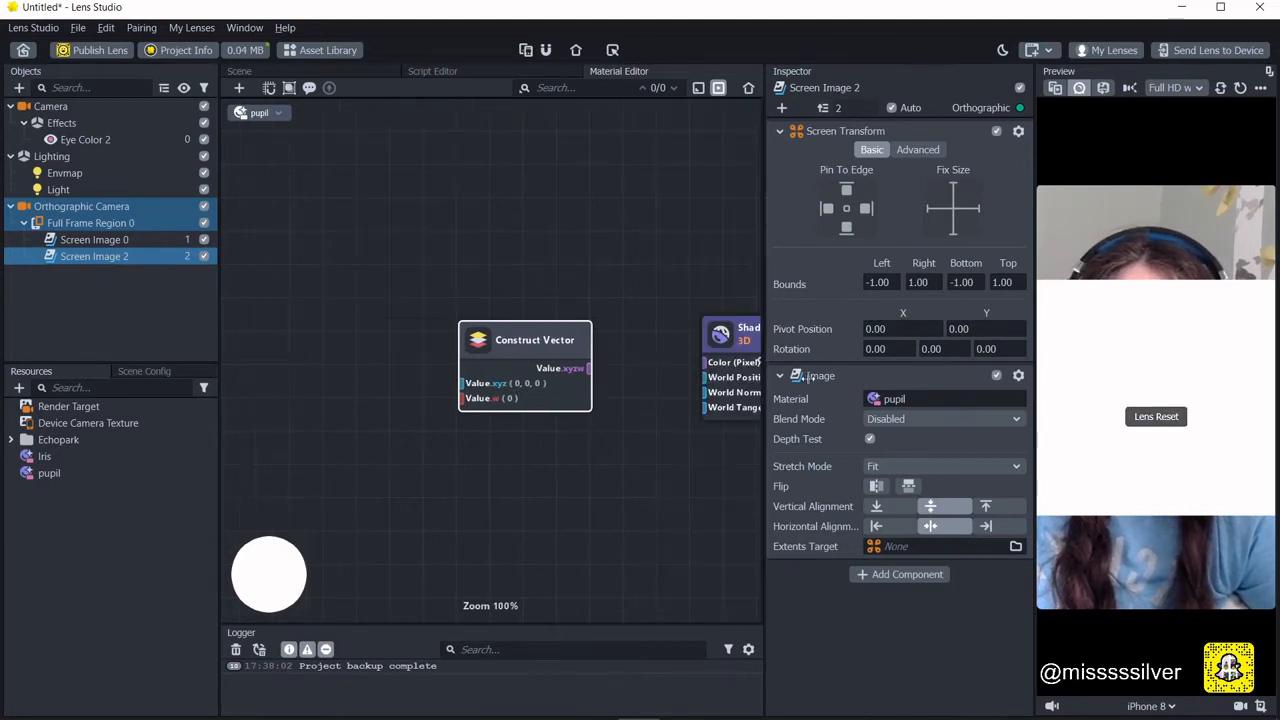
Add a Radial Gradient node to the pupil graph and connect its output to the Construct Vector node's w input.
right_click(358, 336)
type("radi")
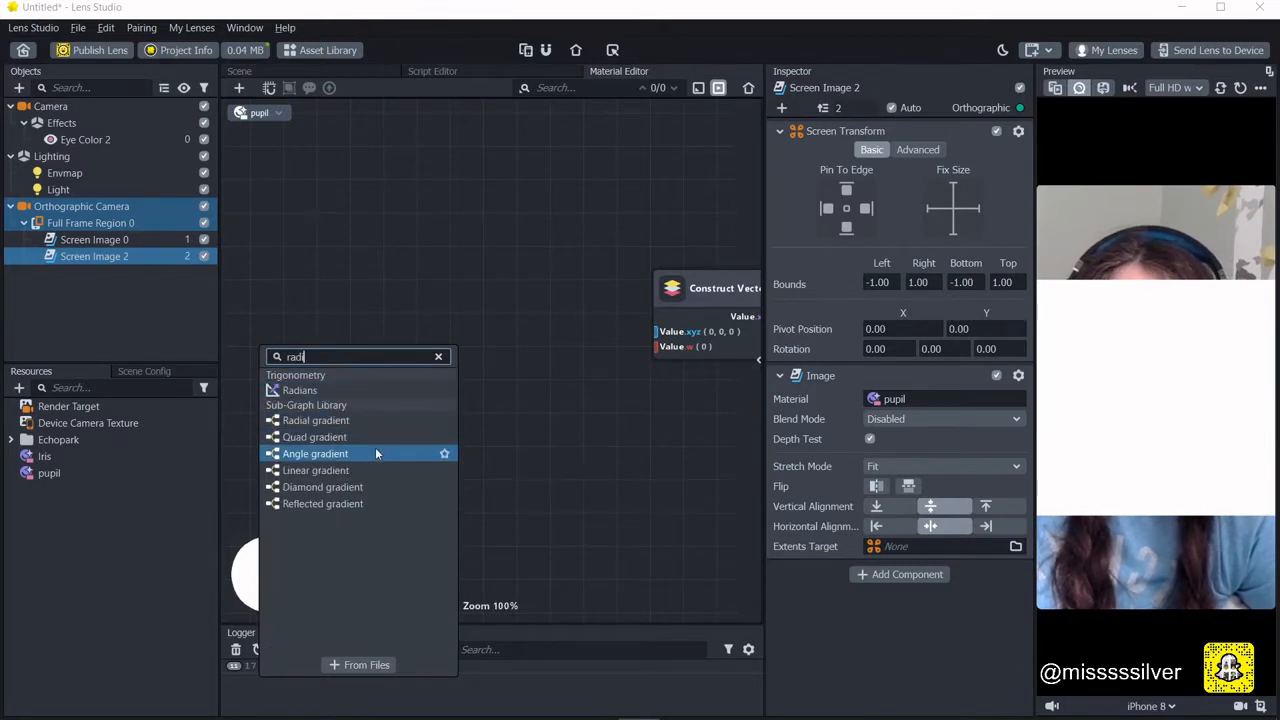
left_click(366, 420)
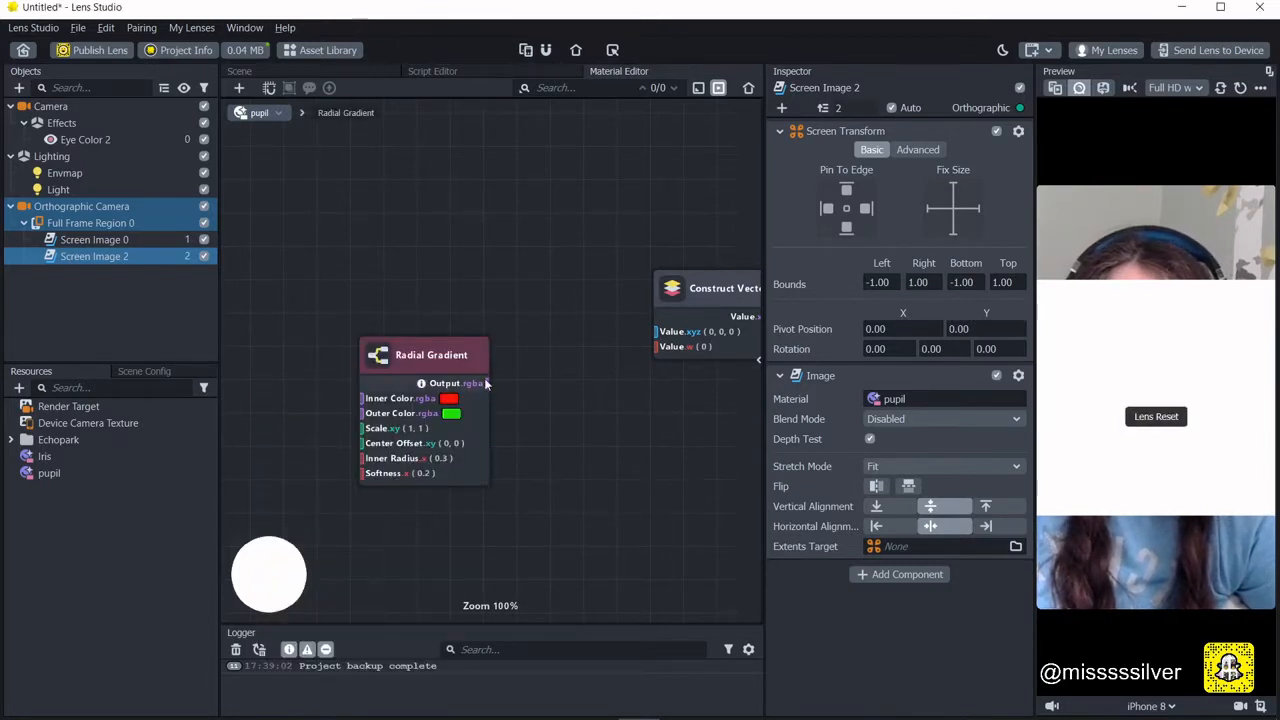
left_click_drag(487, 383, 660, 346)
left_click_drag(405, 360, 398, 405)
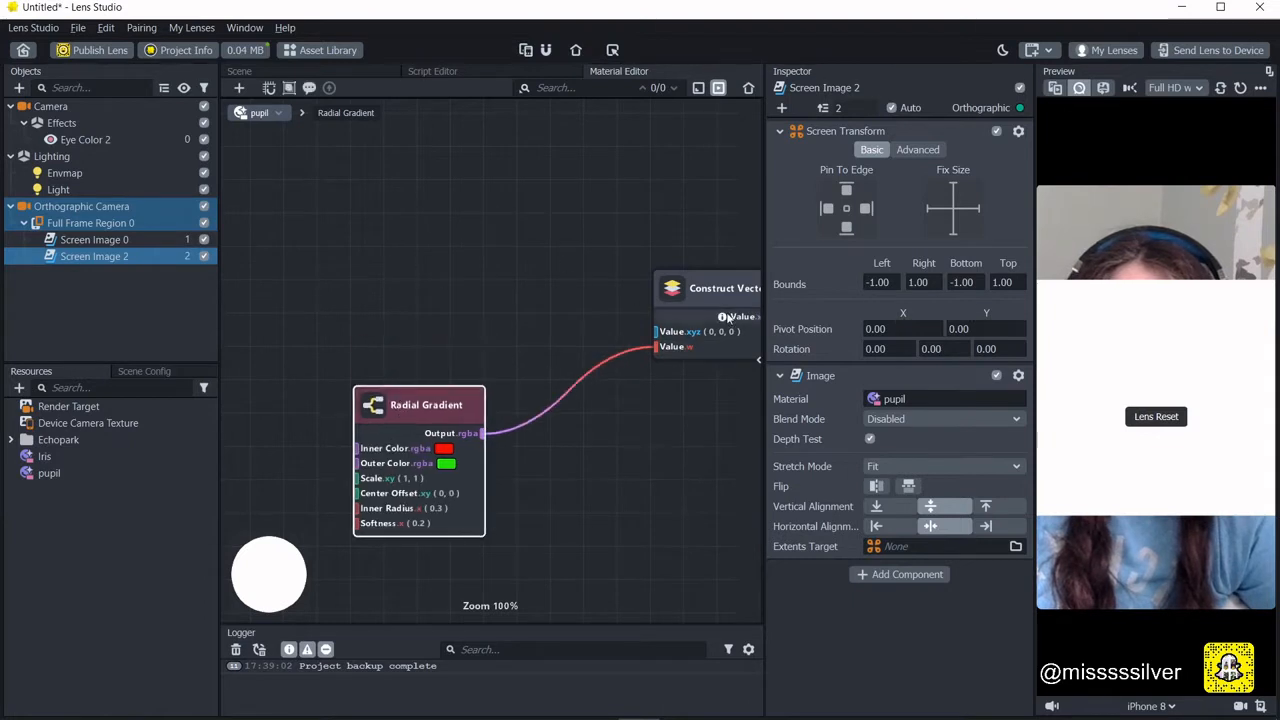
Add a Color Parameter node feeding the Construct Vector node's xyz input and place it above the Radial Gradient node.
left_click_drag(658, 331, 482, 237)
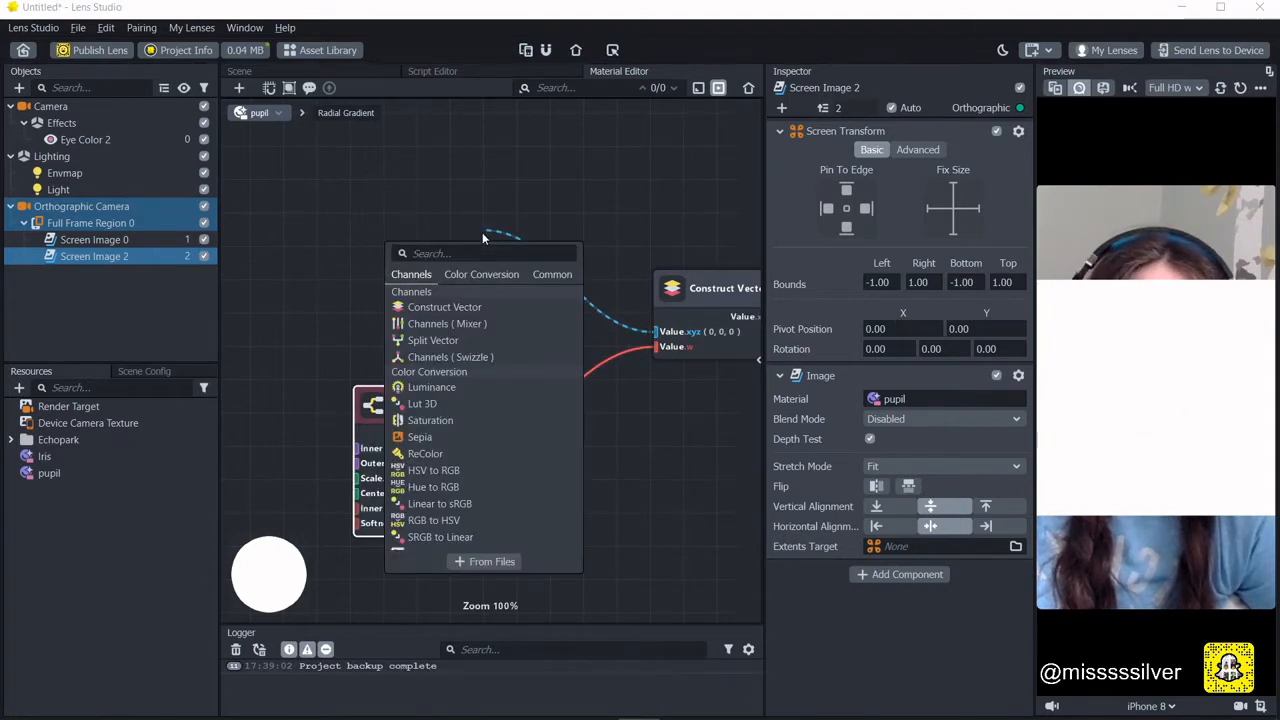
type("color")
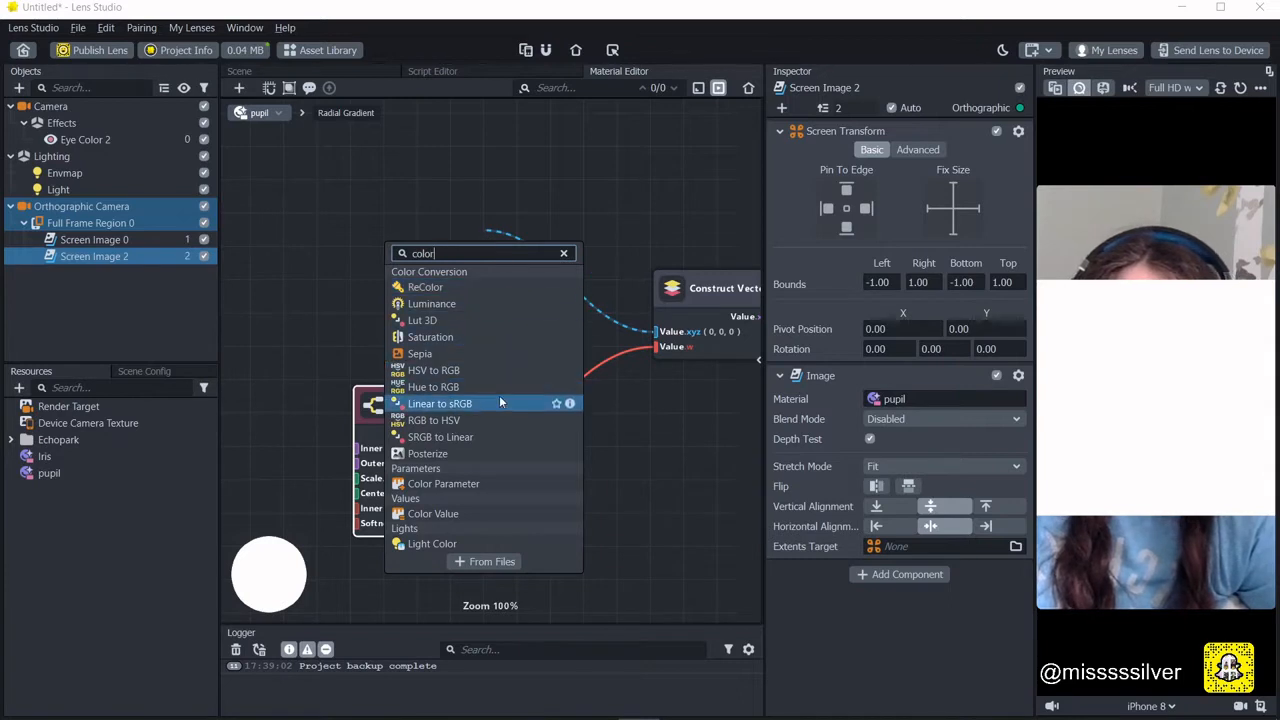
scroll(500, 403, "down", 2)
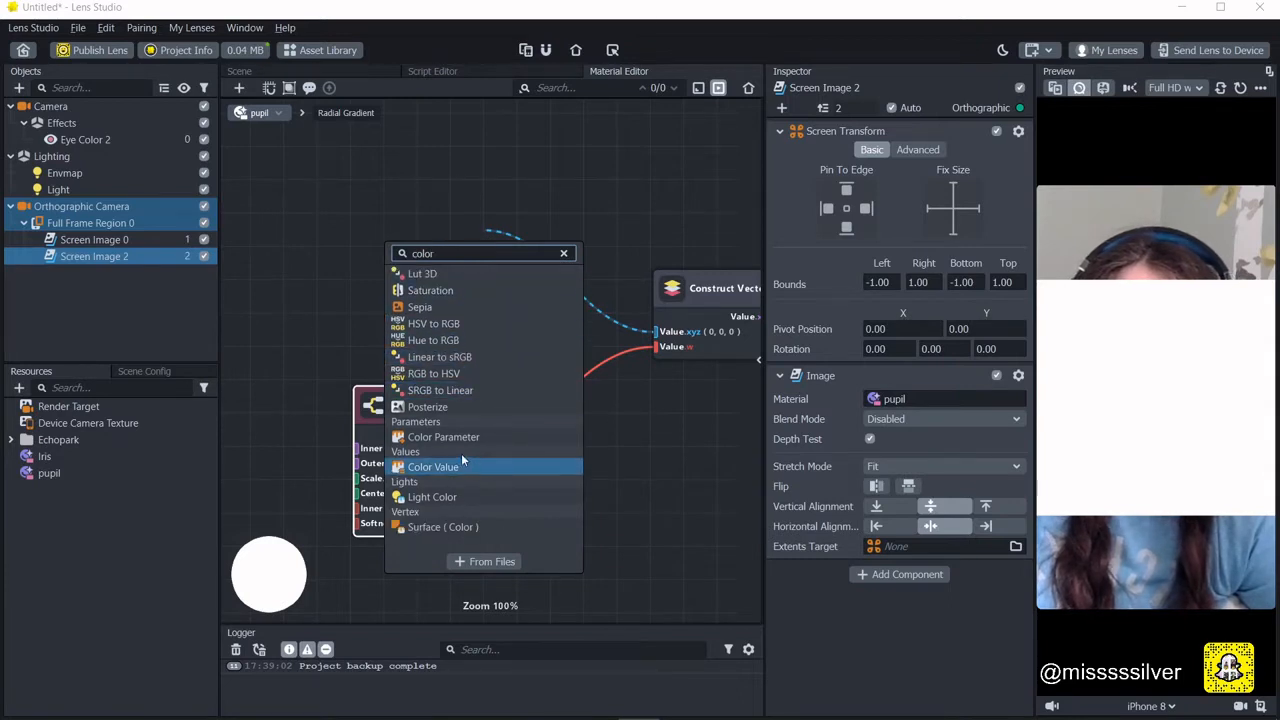
left_click(461, 434)
left_click_drag(519, 155, 449, 201)
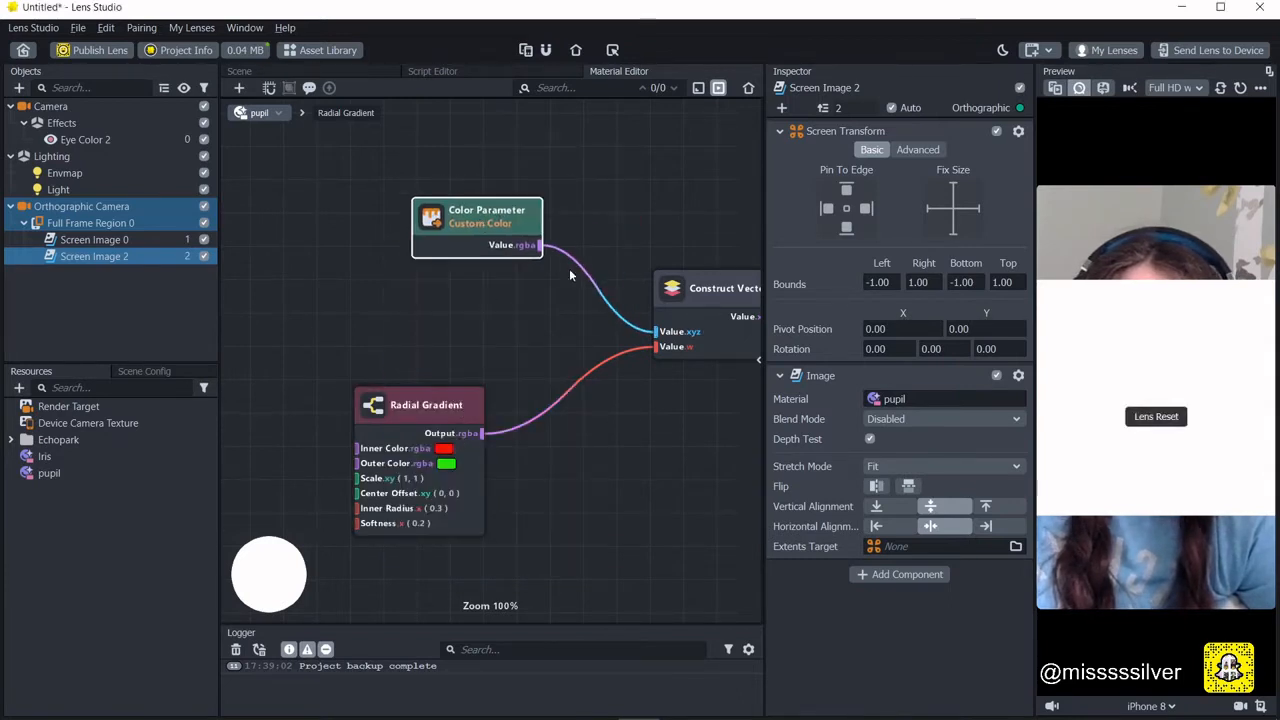
Connect the Construct Vector output to the Shader node's Color (Pixel) input.
middle_click_drag(531, 354, 348, 351)
left_click_drag(599, 314, 727, 315)
middle_click_drag(476, 520, 498, 519)
Set the blend mode of the pupil material to Normal.
left_click(49, 473)
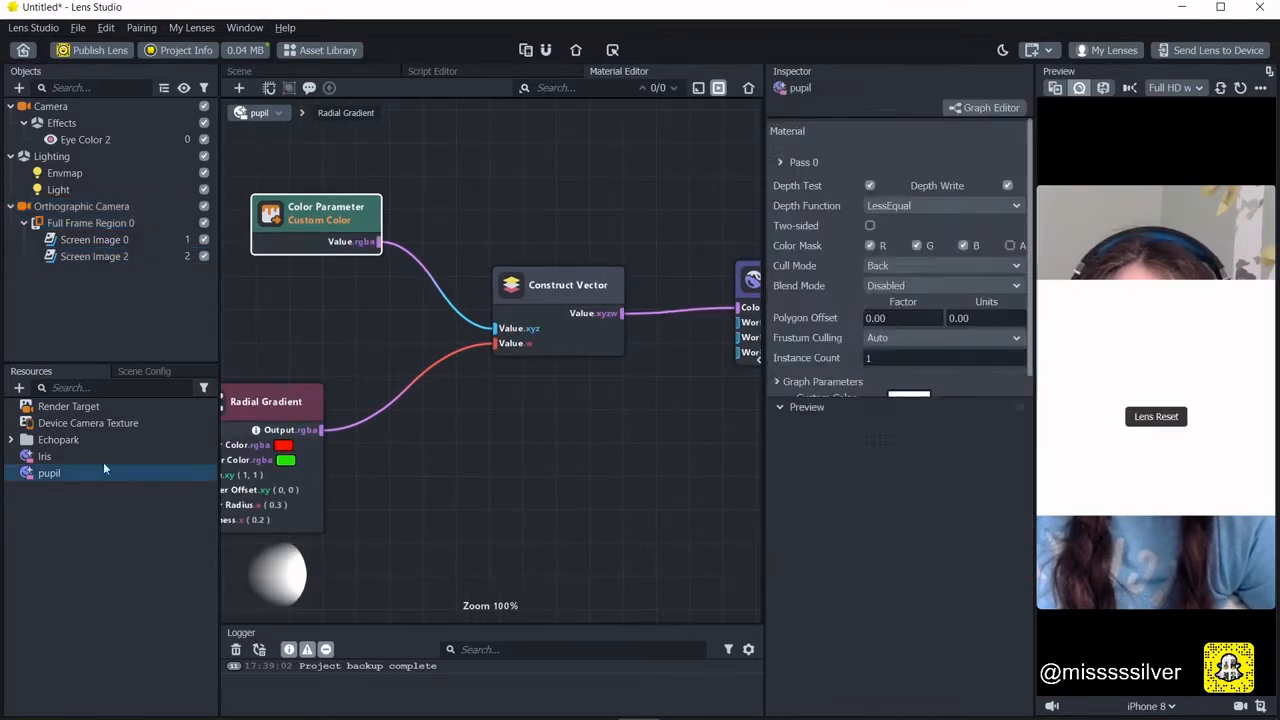
left_click(947, 284)
left_click(949, 287)
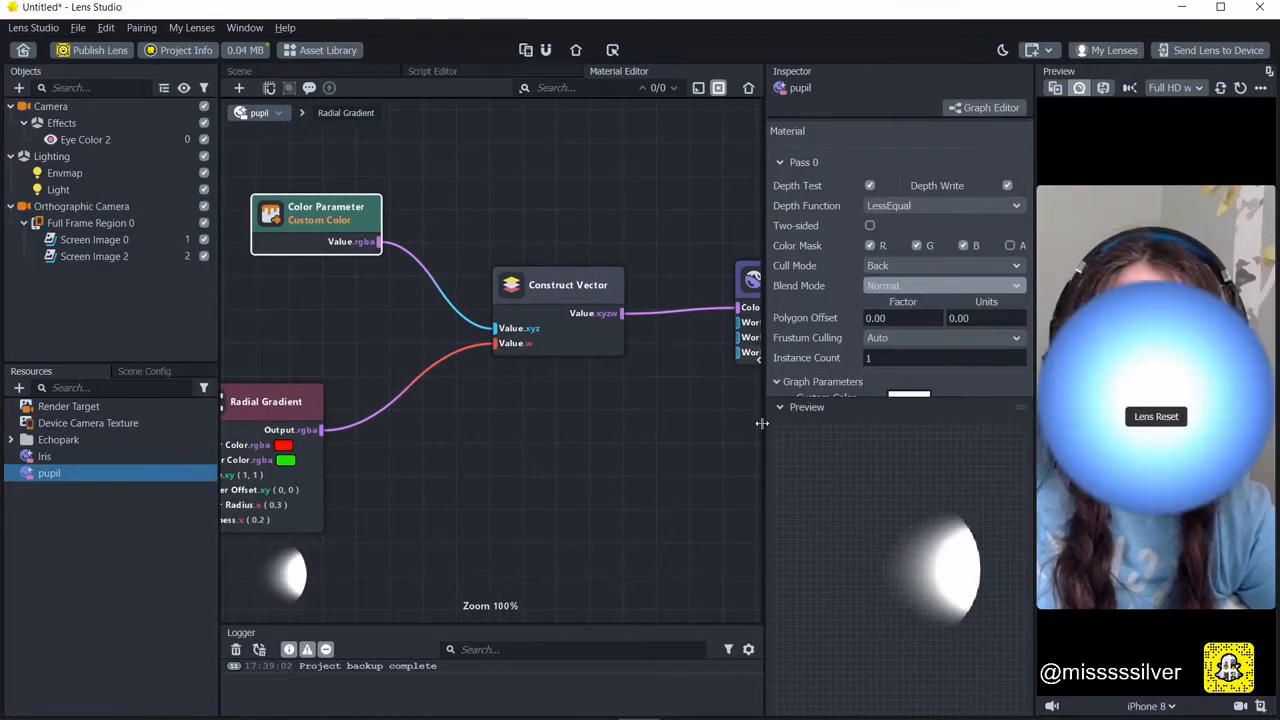
Set the pupil graph's Radial Gradient inner color to white and its outer color to black.
left_click(792, 405)
middle_click_drag(389, 490, 559, 486)
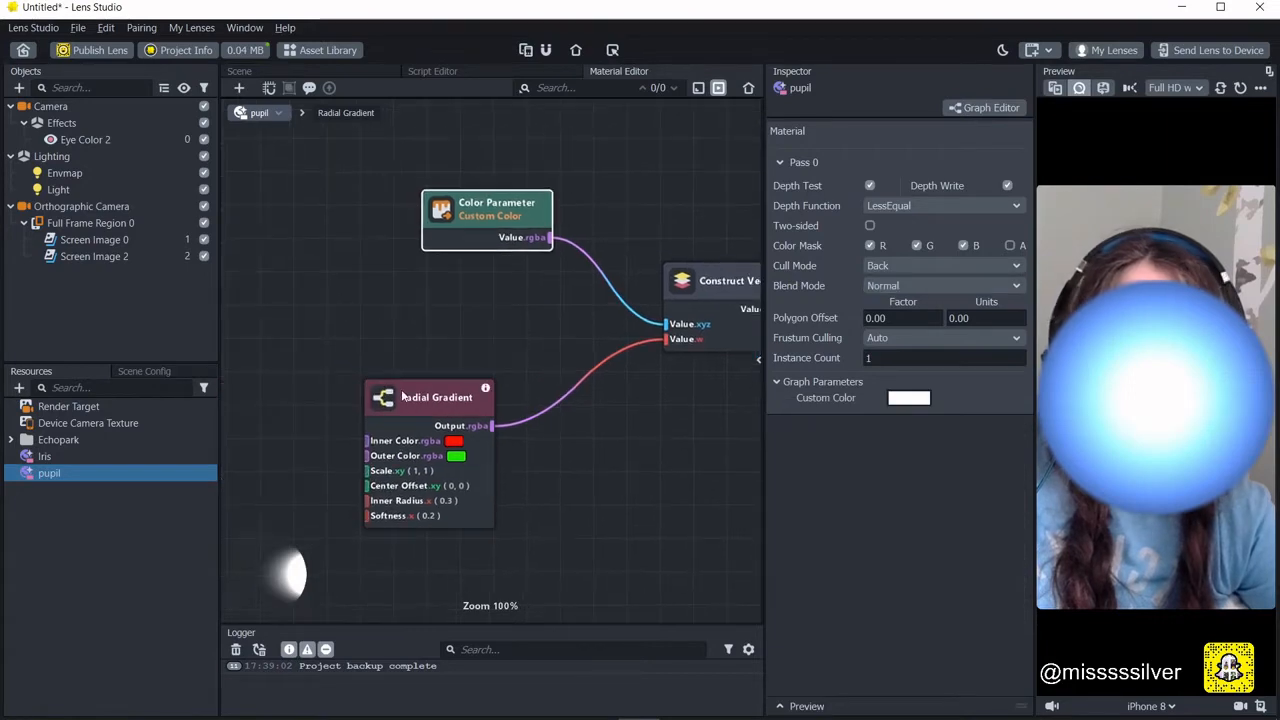
left_click(436, 395)
left_click(757, 360)
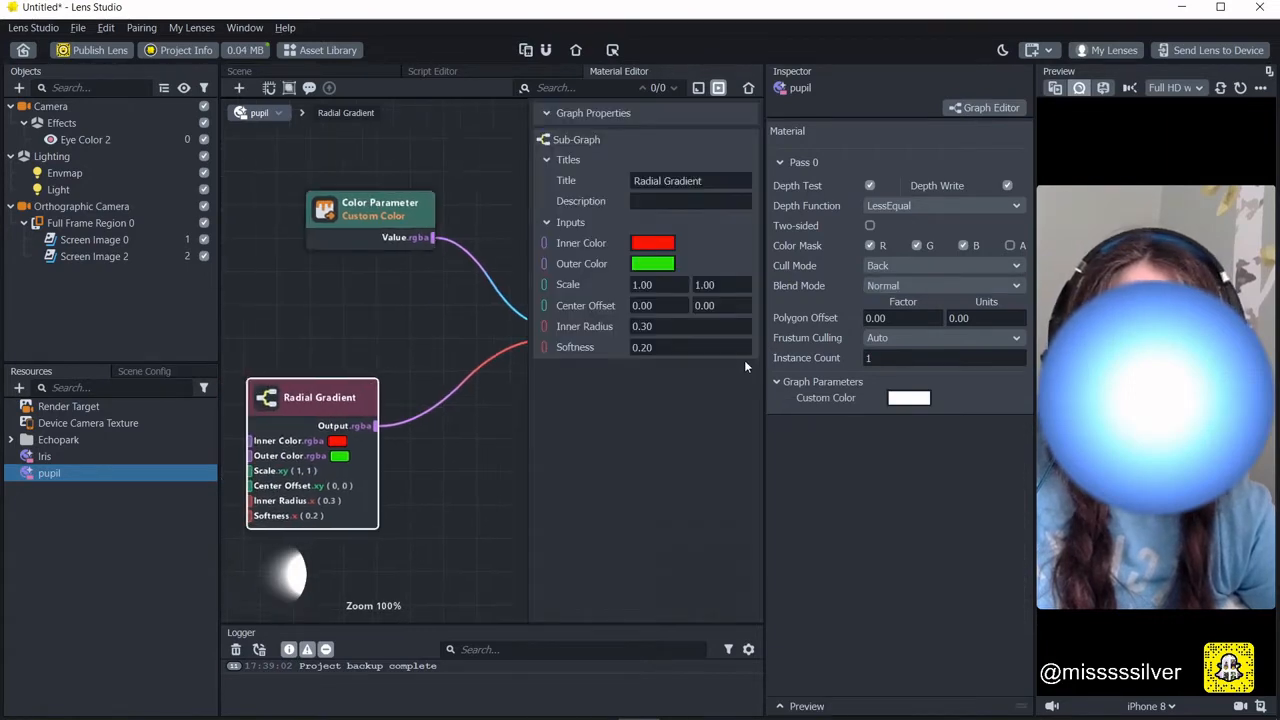
left_click(652, 243)
left_click(697, 275)
left_click(783, 509)
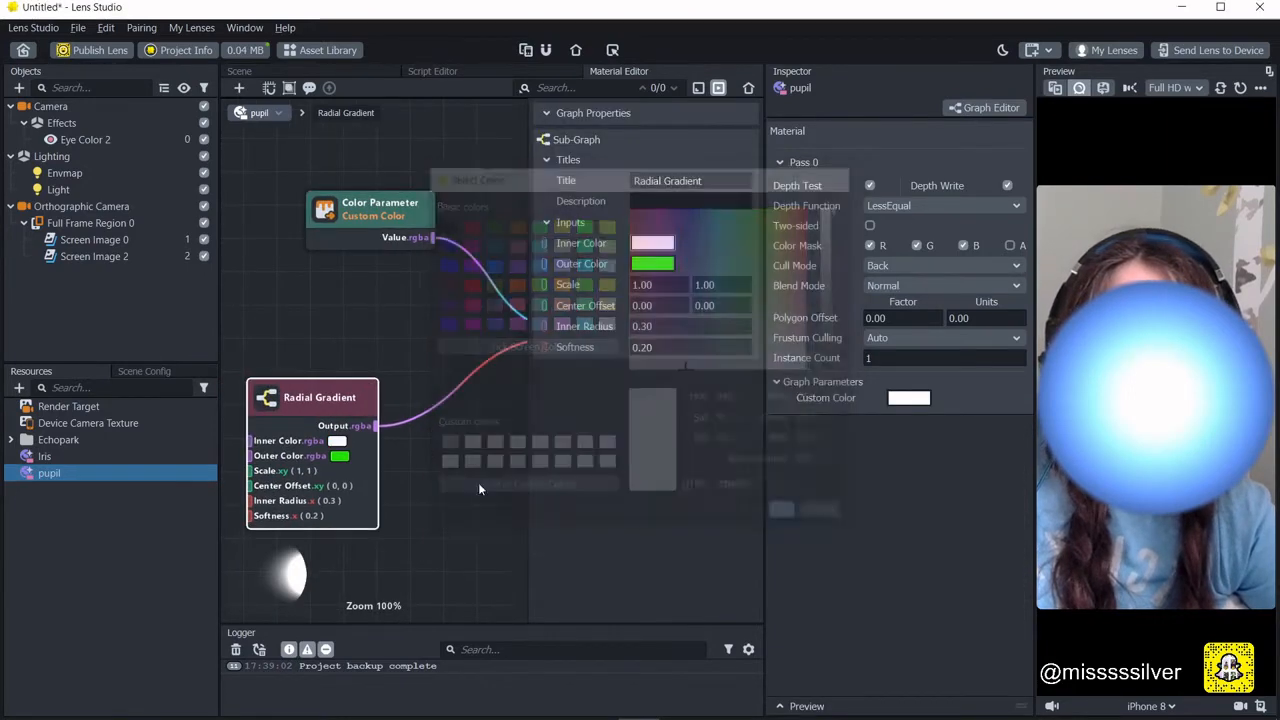
left_click(642, 262)
left_click_drag(745, 300, 748, 372)
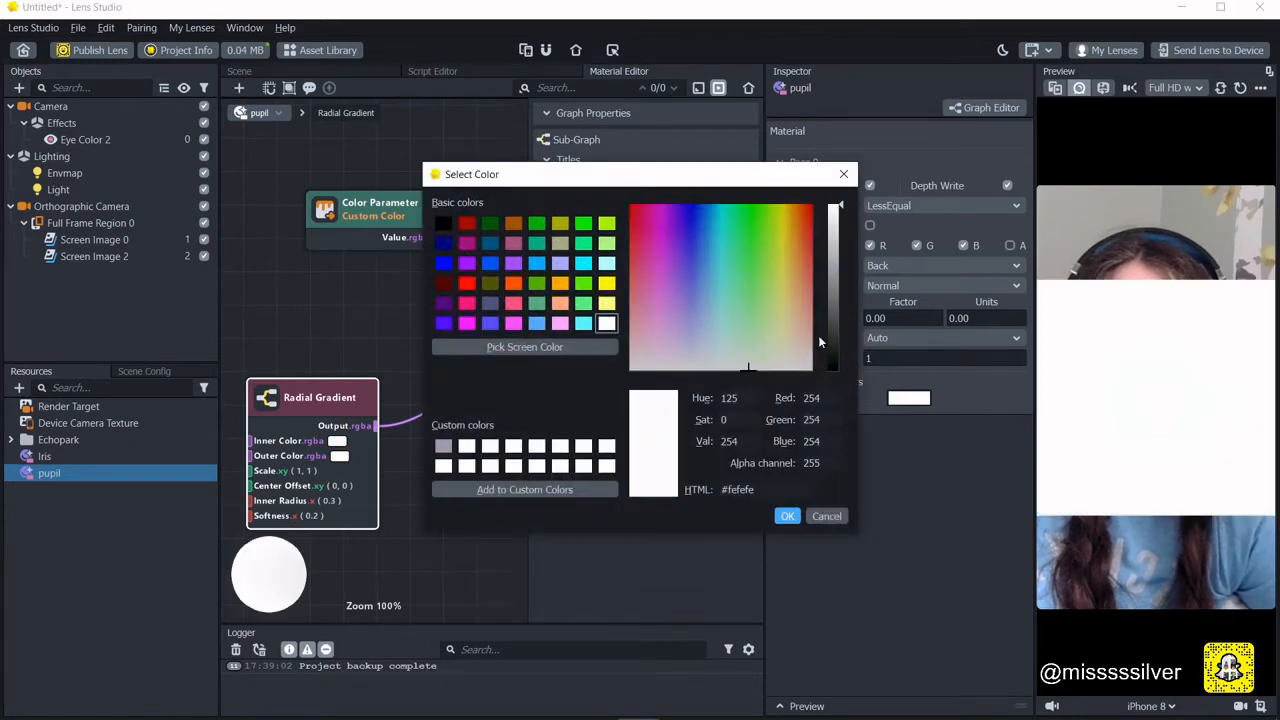
left_click_drag(833, 345, 831, 378)
left_click(789, 517)
Change the pupil material's Custom Color parameter to black.
left_click(900, 398)
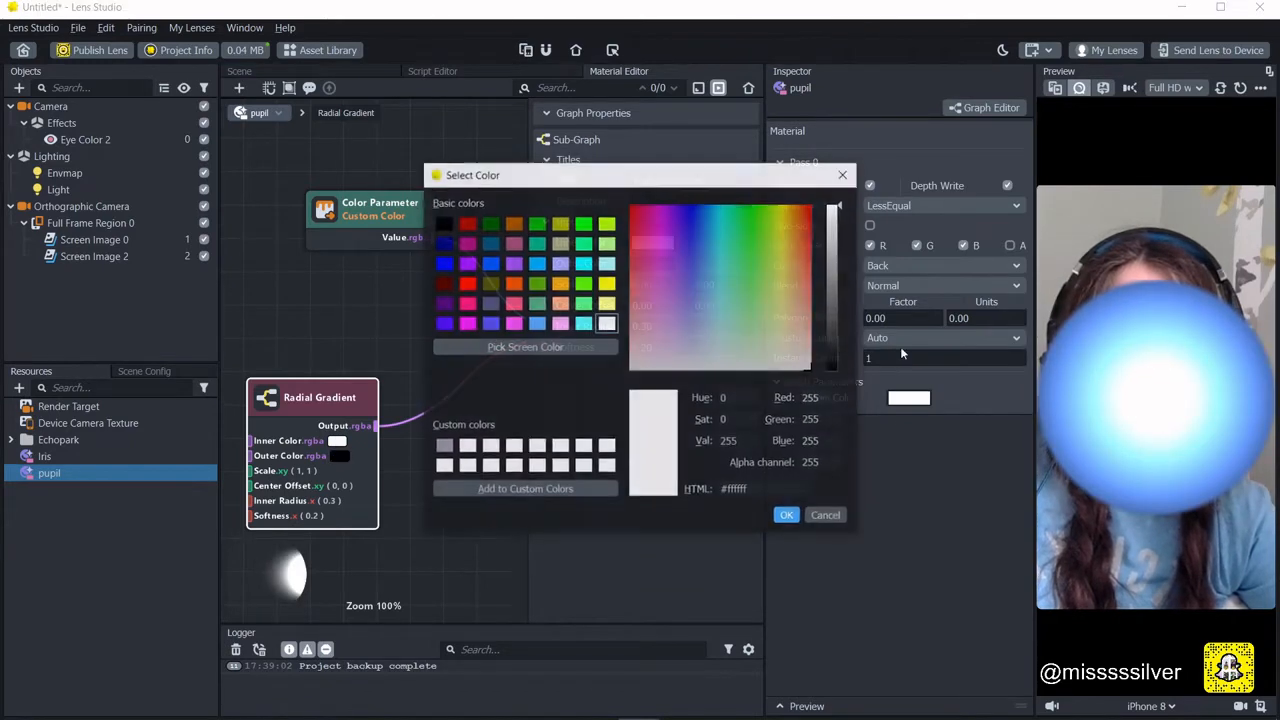
left_click_drag(840, 210, 840, 370)
left_click(788, 516)
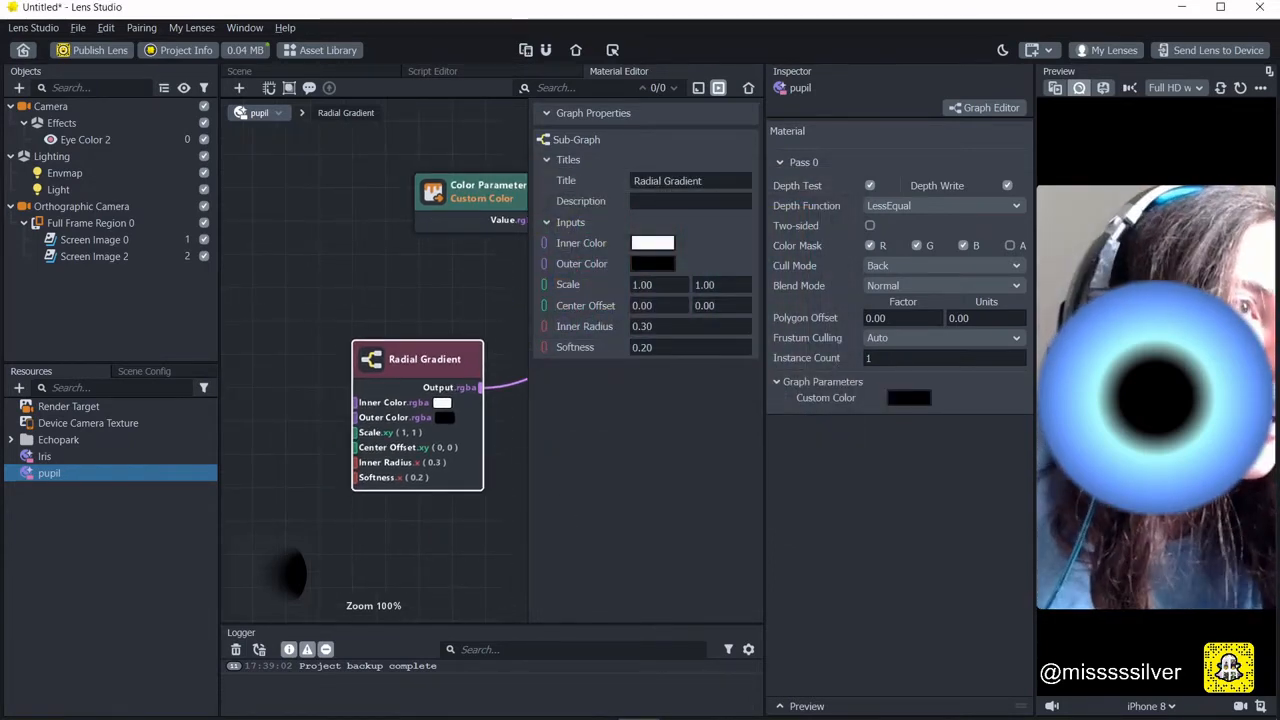
Set the pupil Radial Gradient's inner radius to 0.44 and its softness to 0.05.
left_click(670, 328)
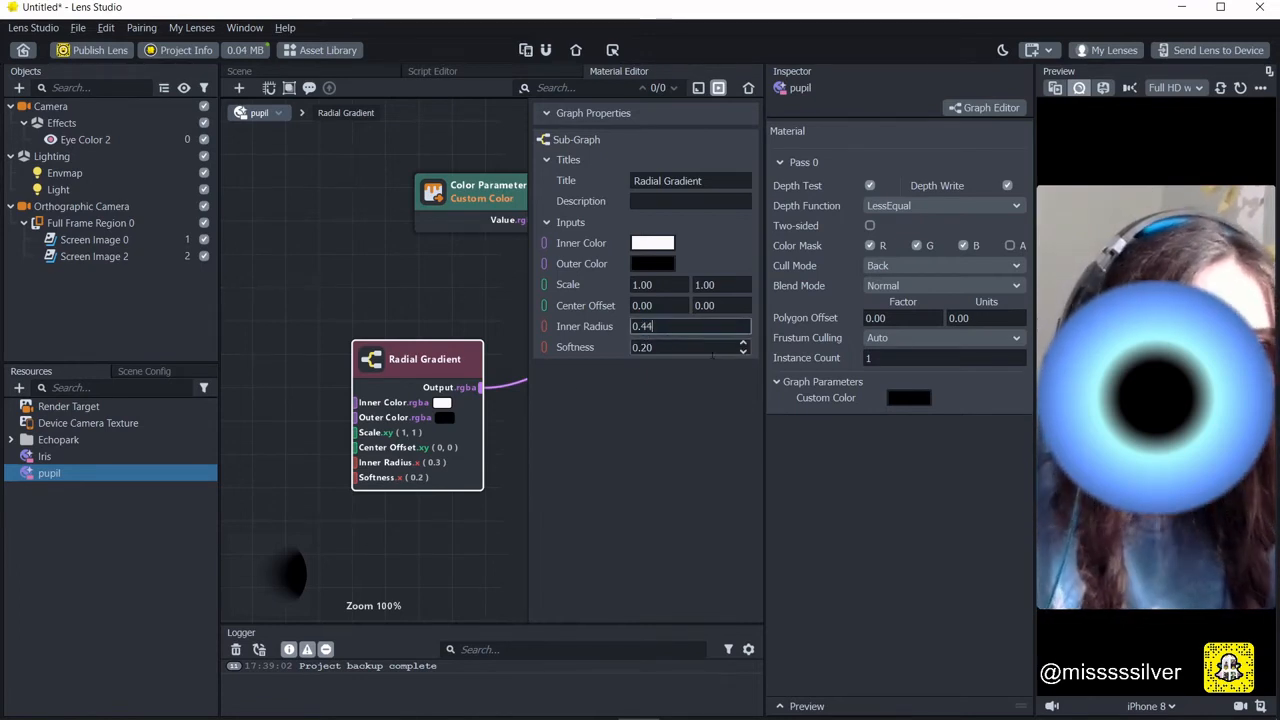
left_click(667, 348)
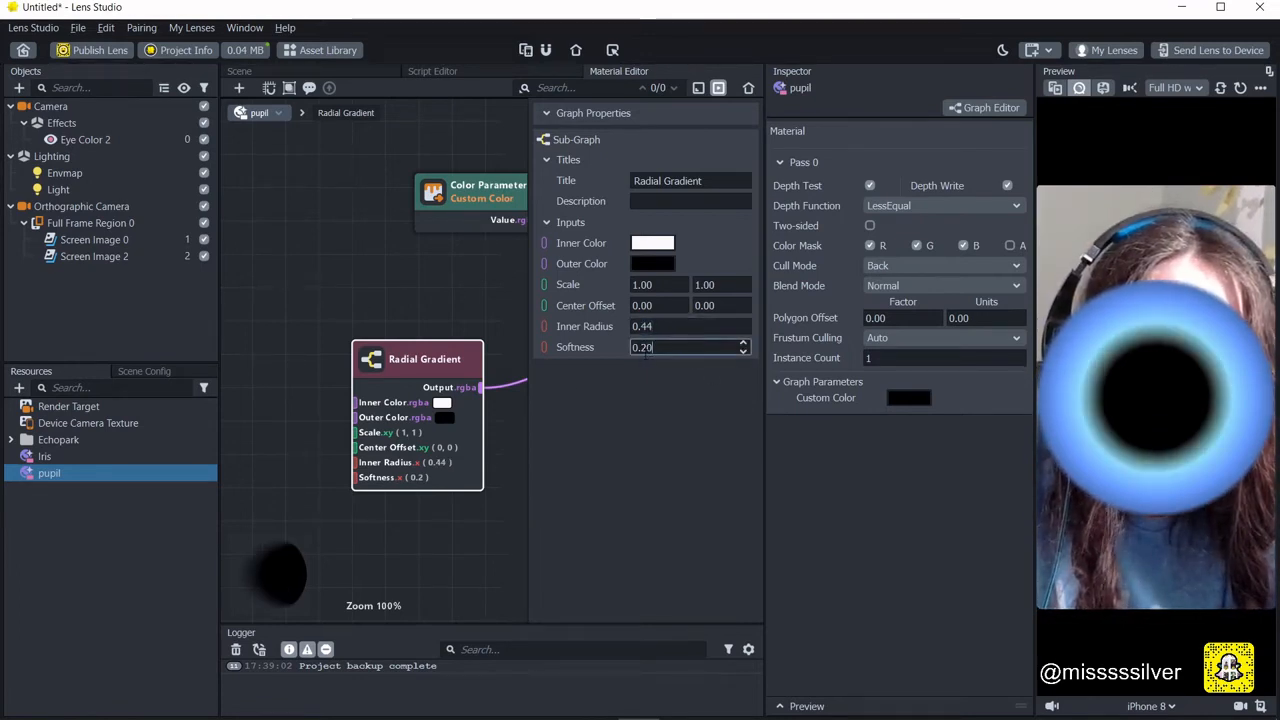
double_click(646, 347)
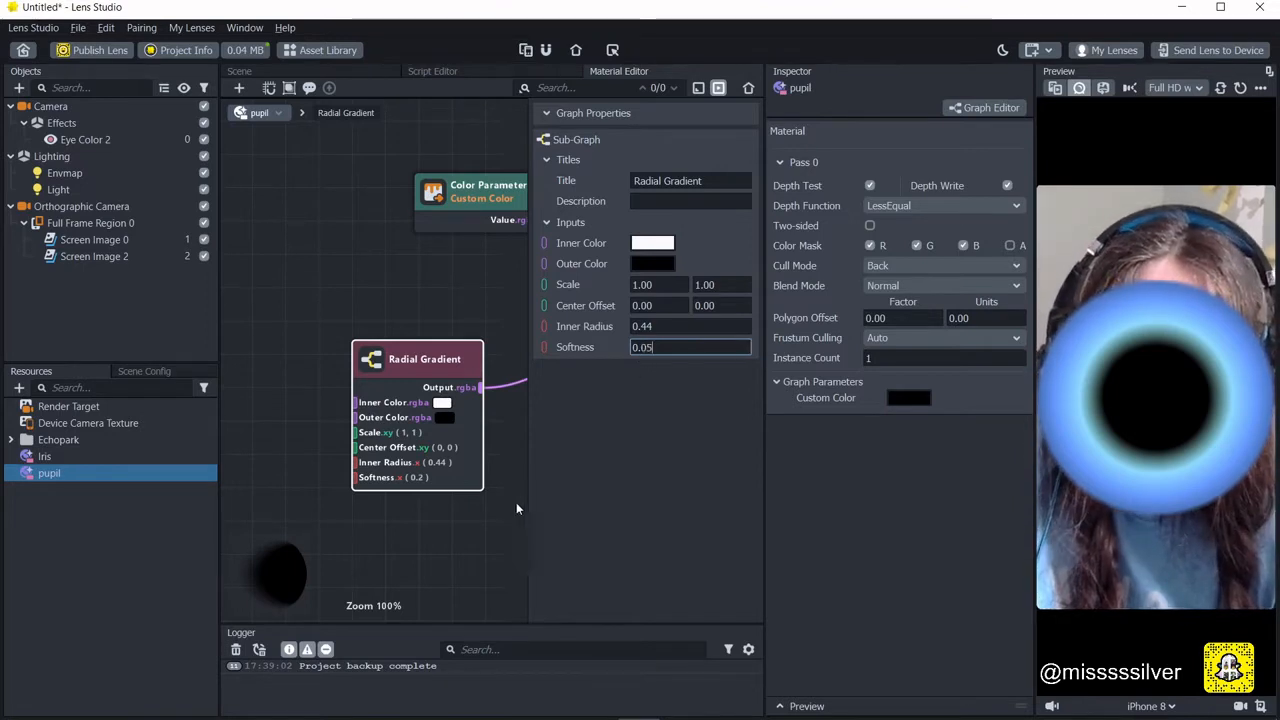
left_click(494, 526)
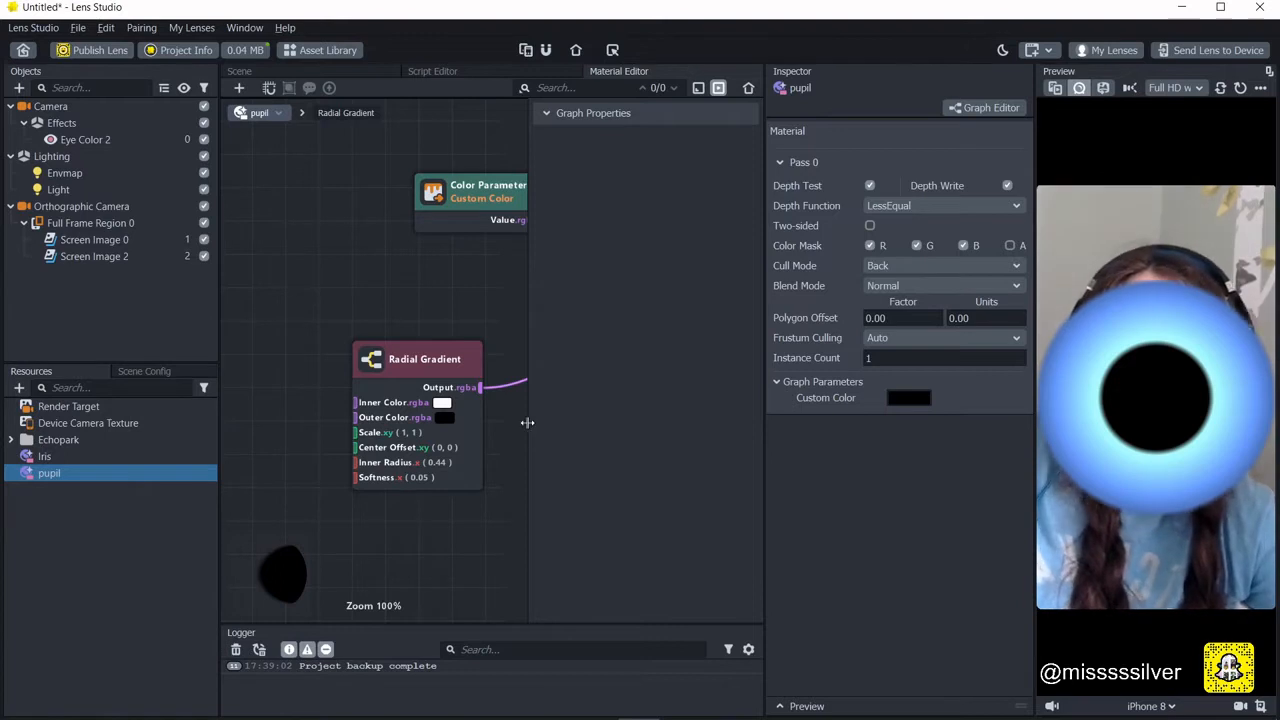
left_click_drag(527, 422, 698, 442)
middle_click_drag(651, 450, 621, 441)
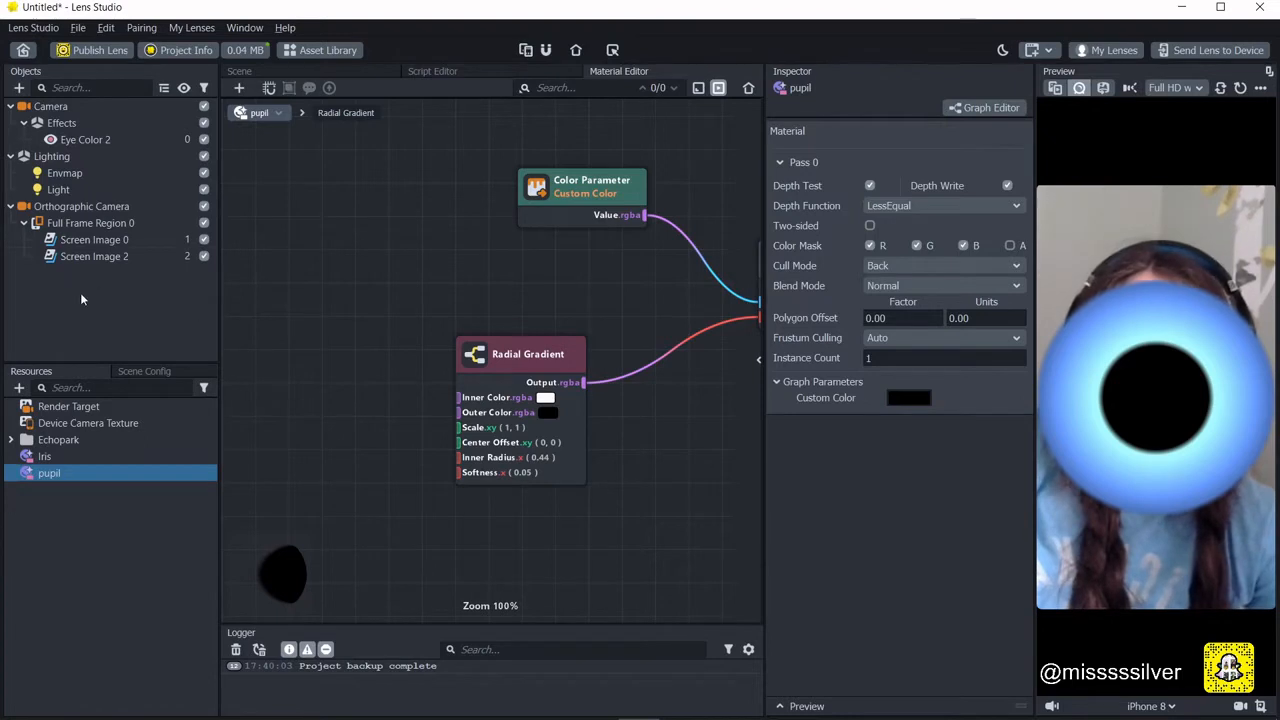
Duplicate the Render Target resource and rename the copy "eye texture".
left_click(84, 208)
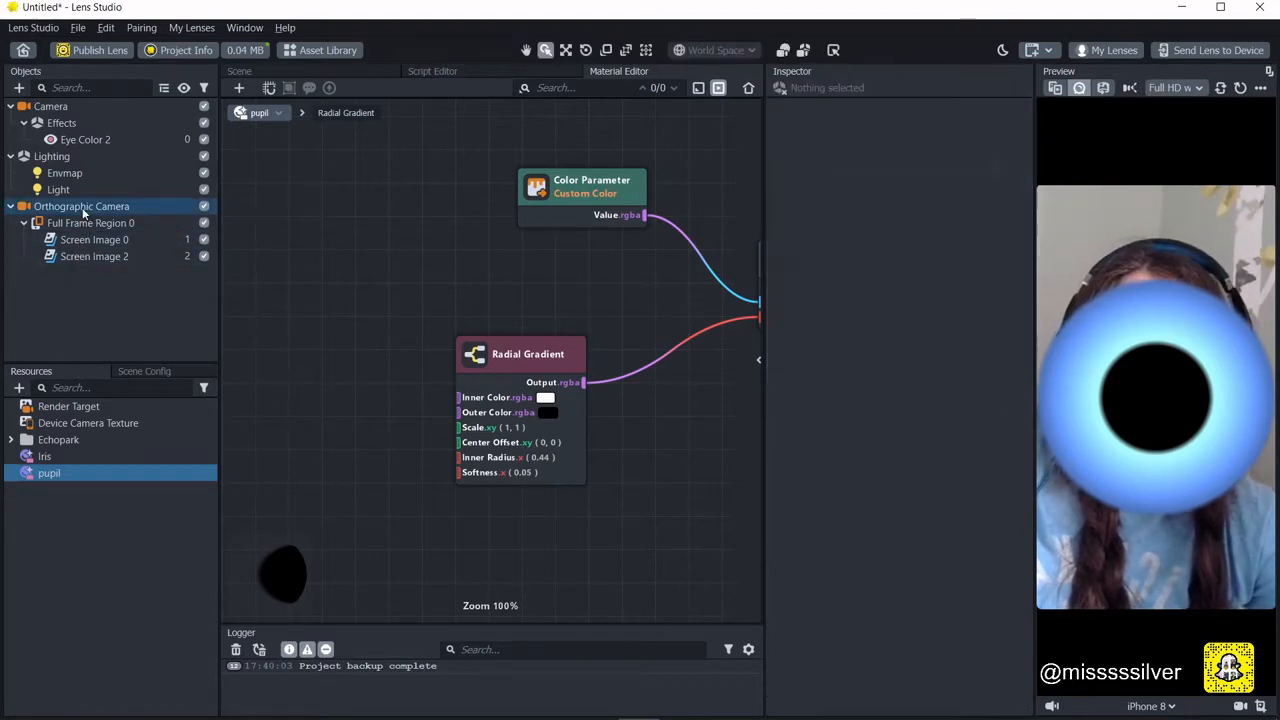
left_click(84, 223)
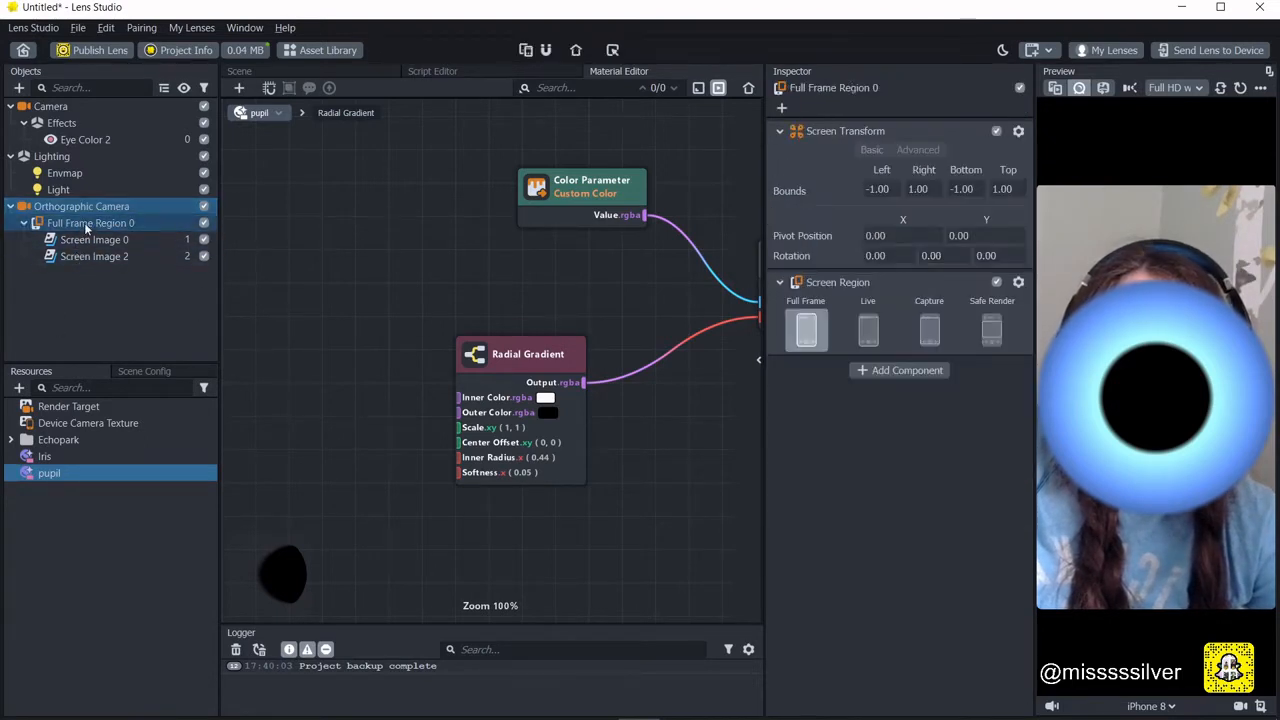
left_click(58, 407)
right_click(68, 408)
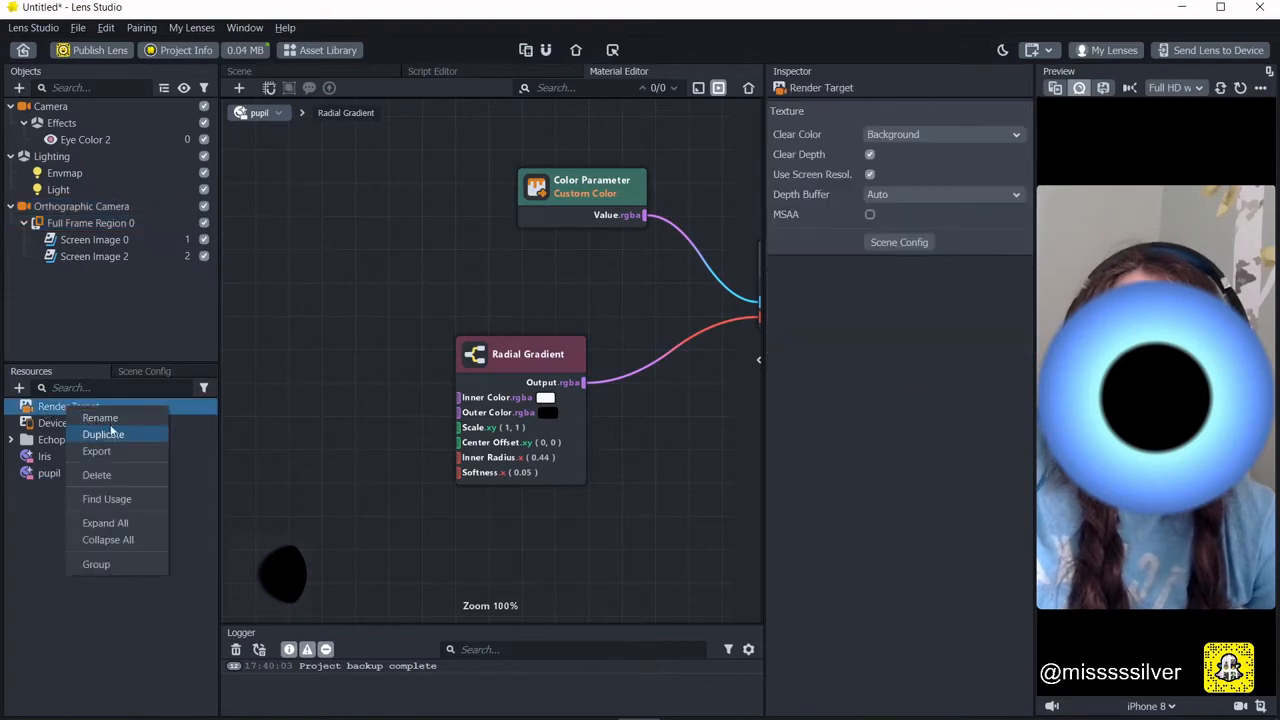
left_click(126, 439)
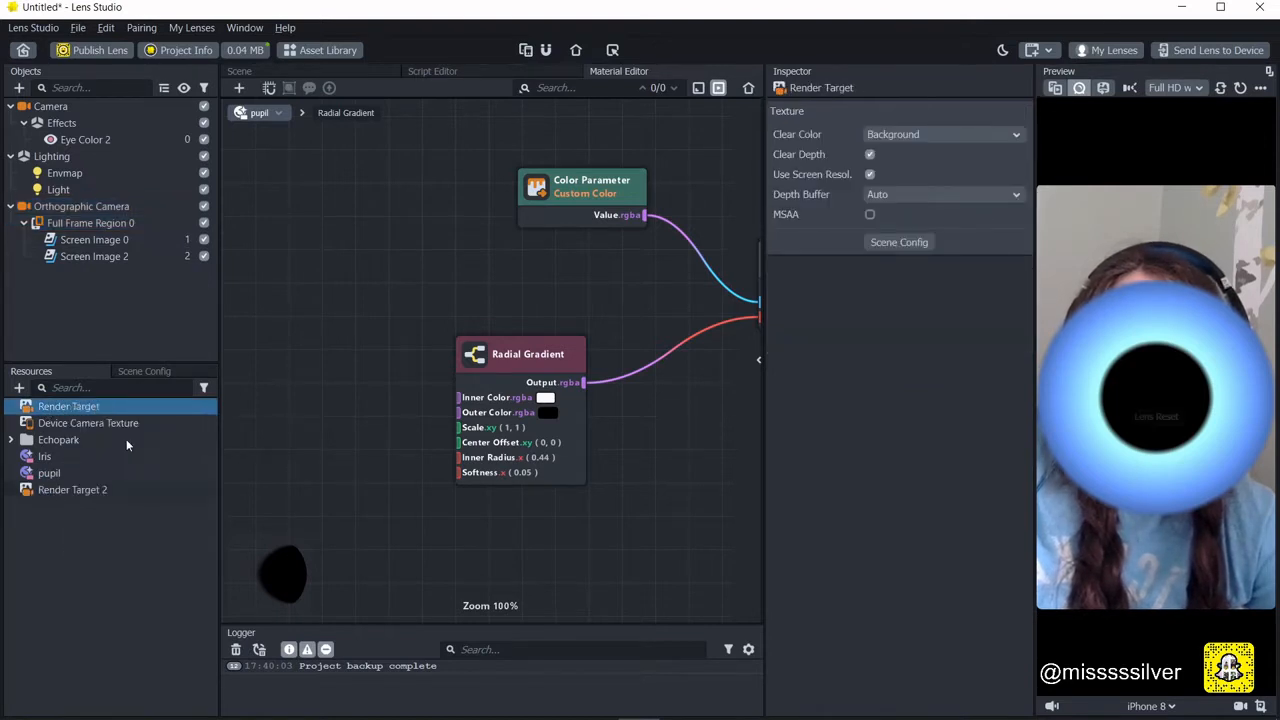
double_click(75, 488)
type("eye")
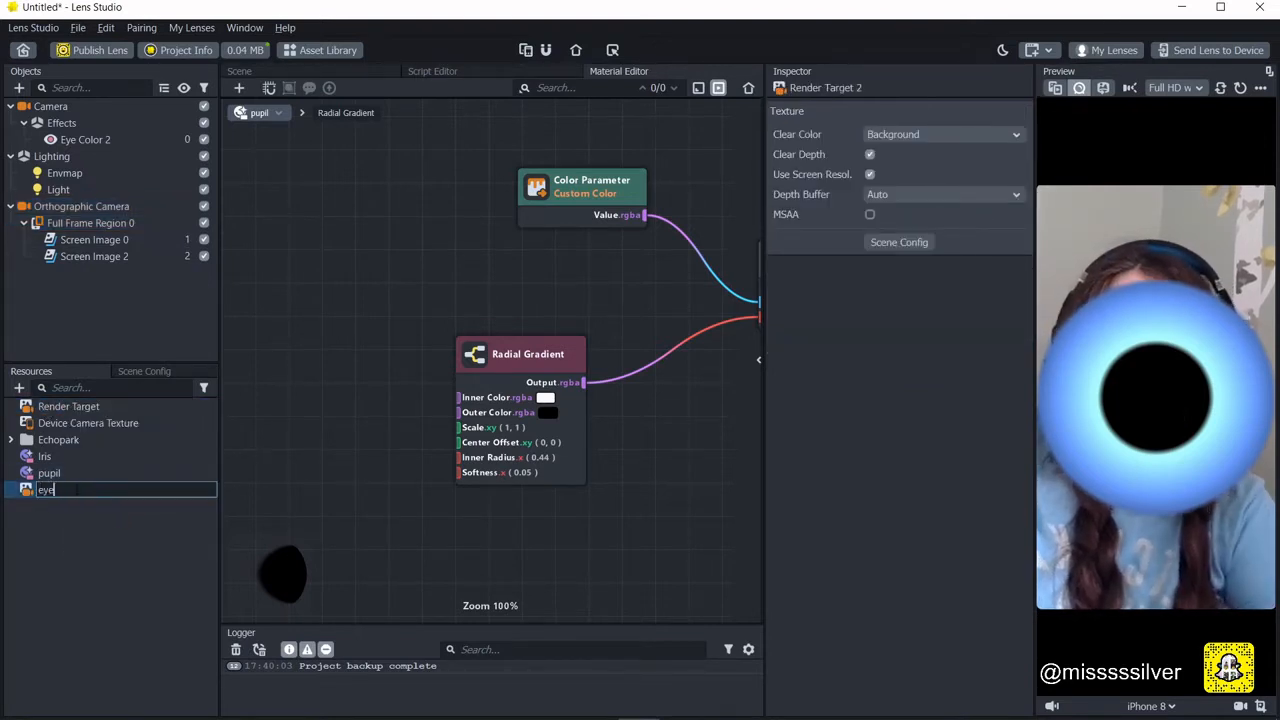
type(" texture")
key("Return")
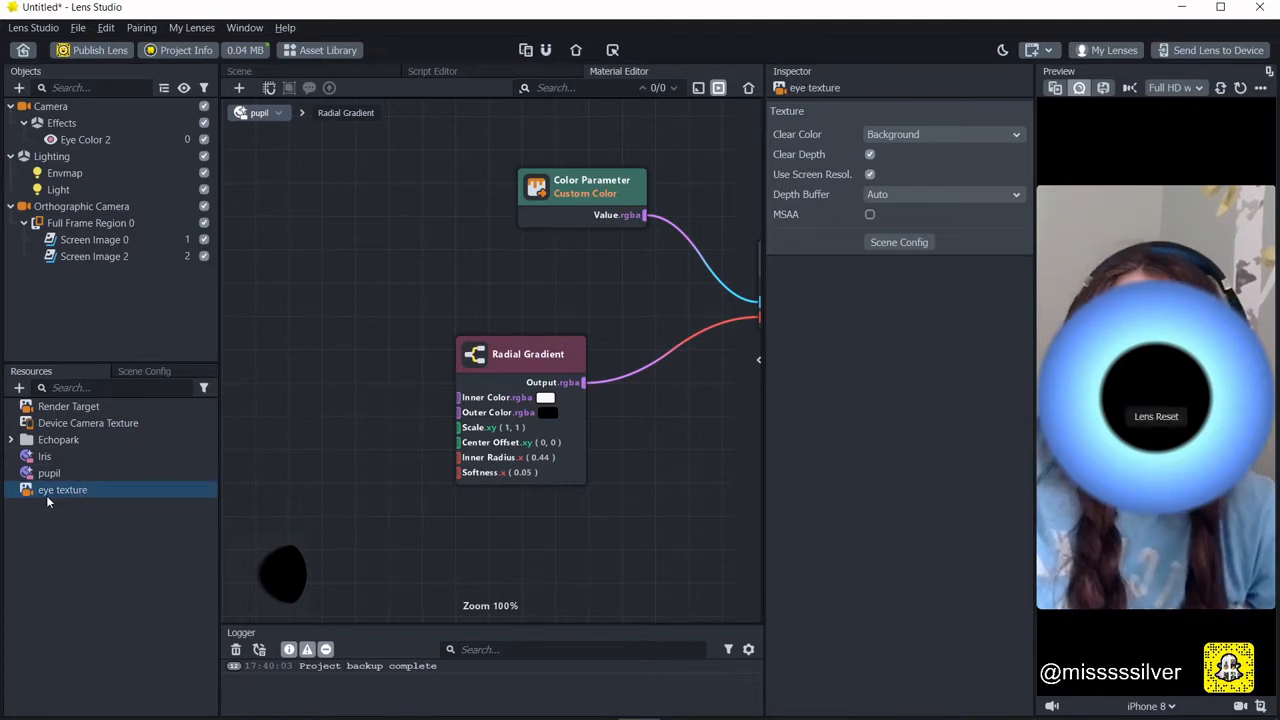
Set the Orthographic Camera's render target to eye texture and assign the same texture to Eye Color 2.
left_click(80, 206)
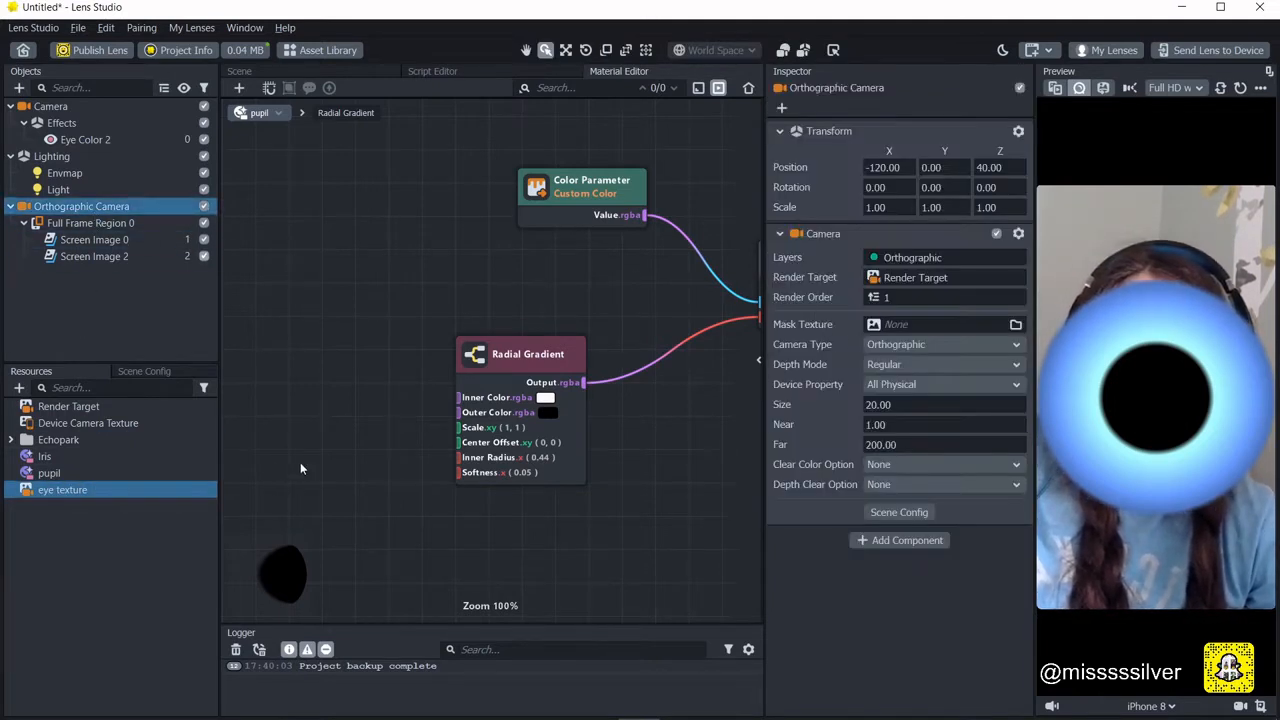
left_click(6, 519)
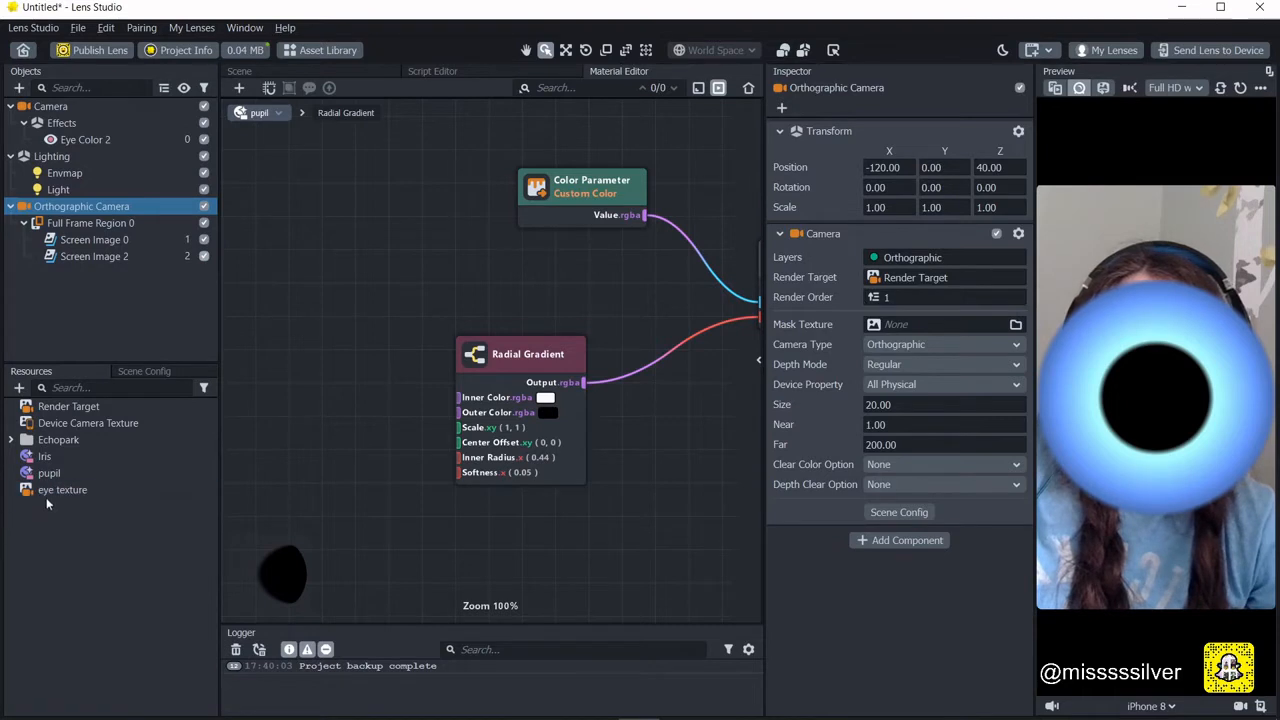
left_click(50, 490)
left_click_drag(935, 276, 935, 276)
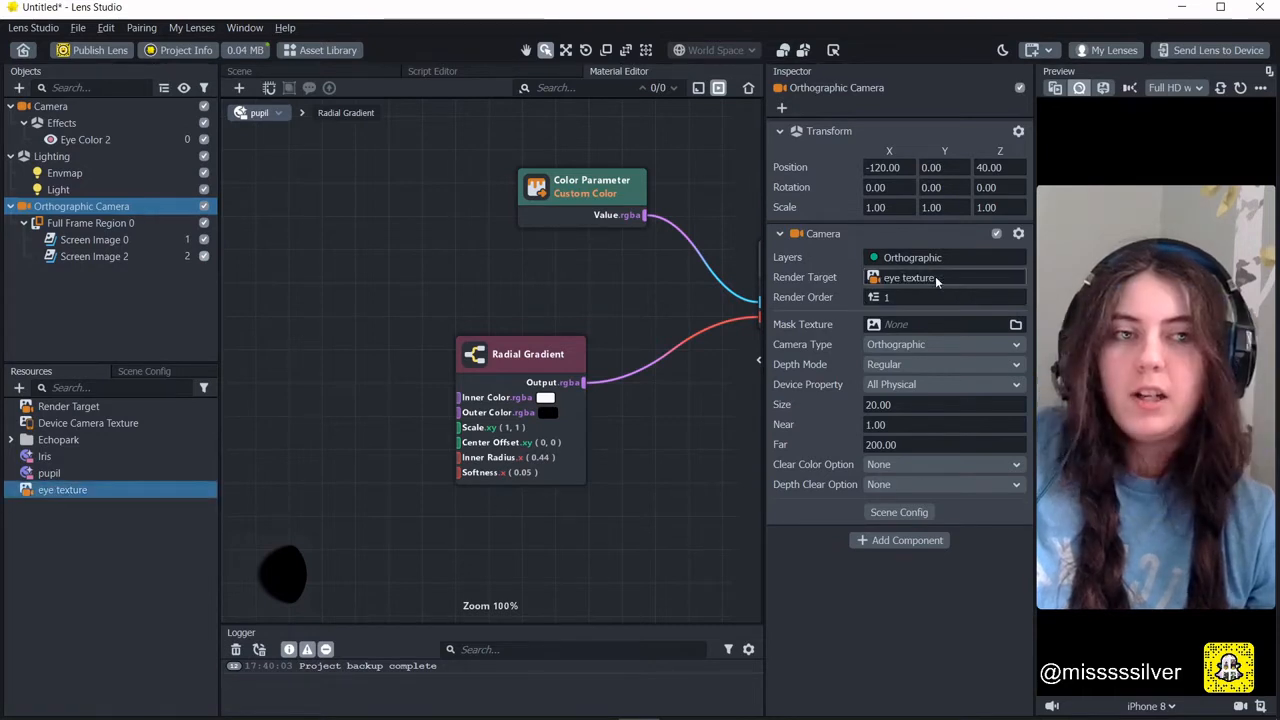
left_click(80, 142)
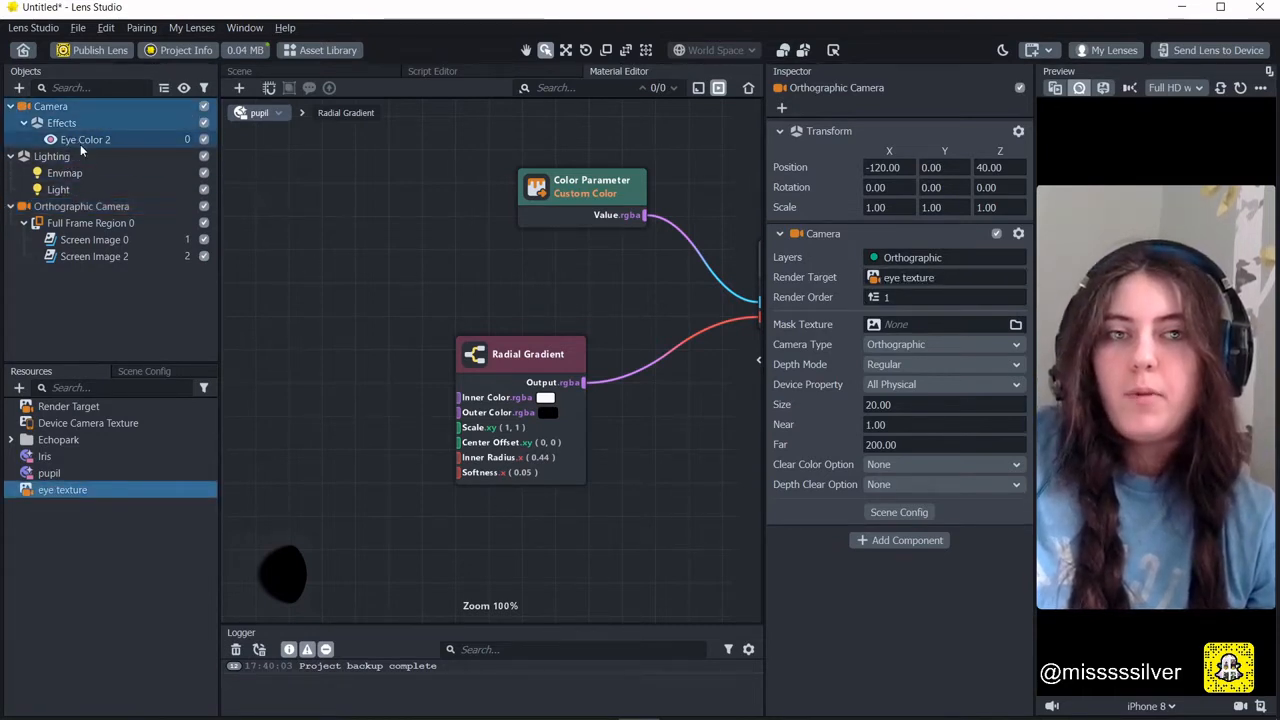
left_click_drag(60, 490, 935, 238)
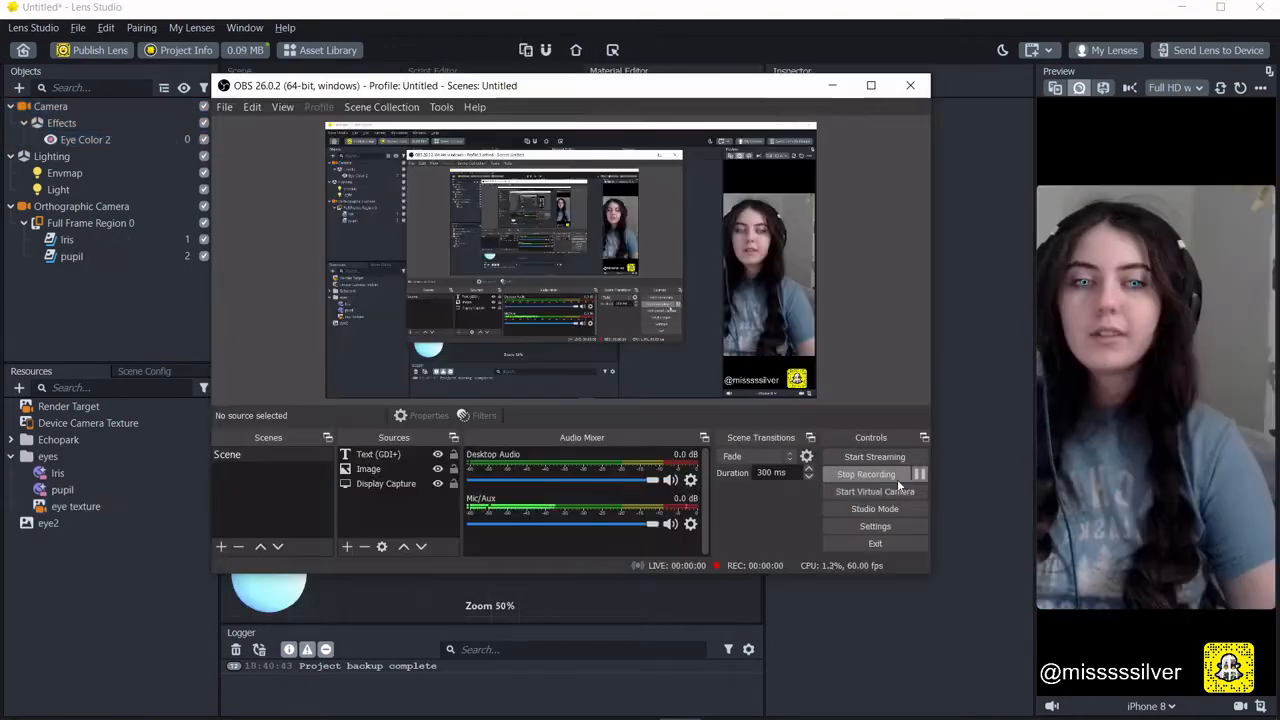
left_click(148, 593)
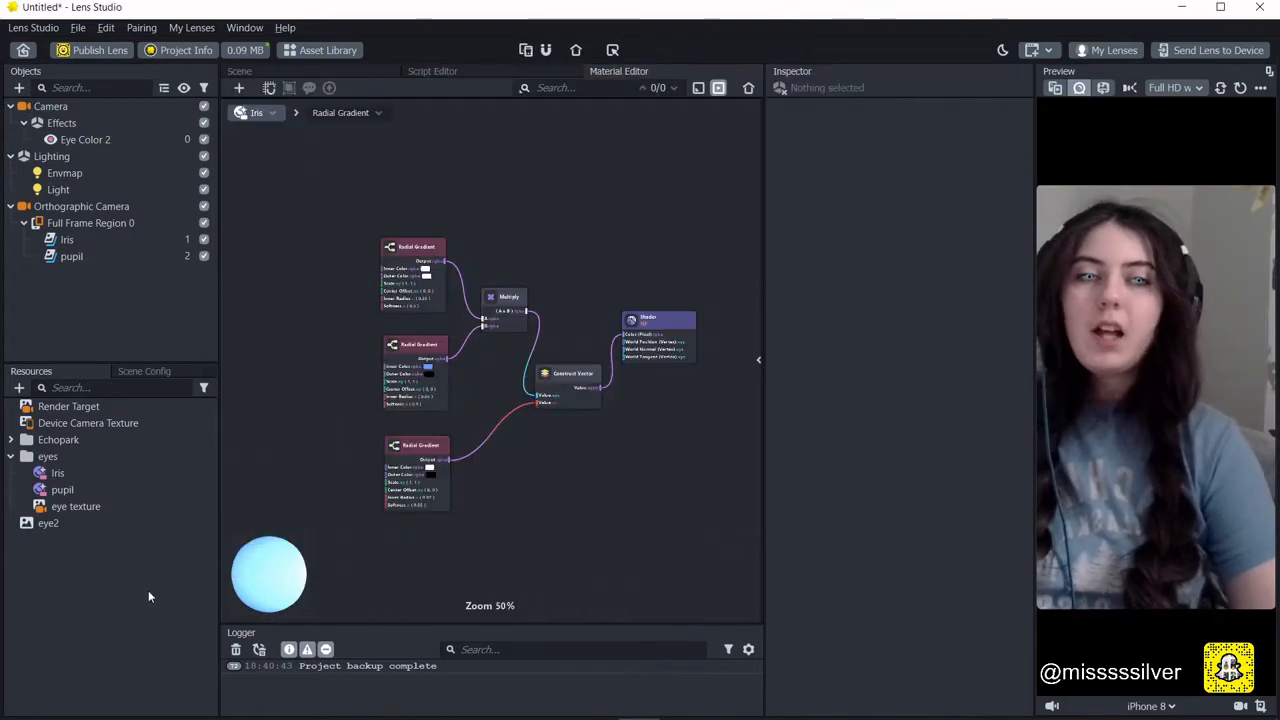
middle_click_drag(320, 460, 480, 420)
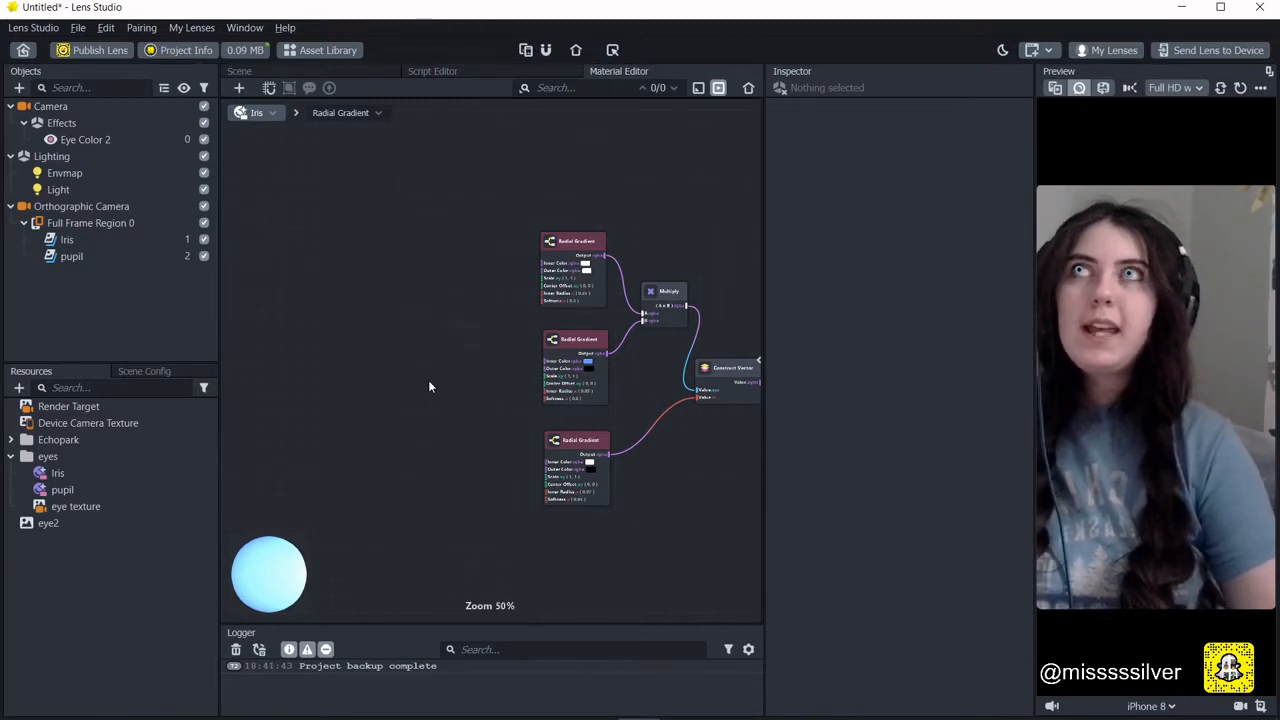
middle_click_drag(416, 415, 363, 398)
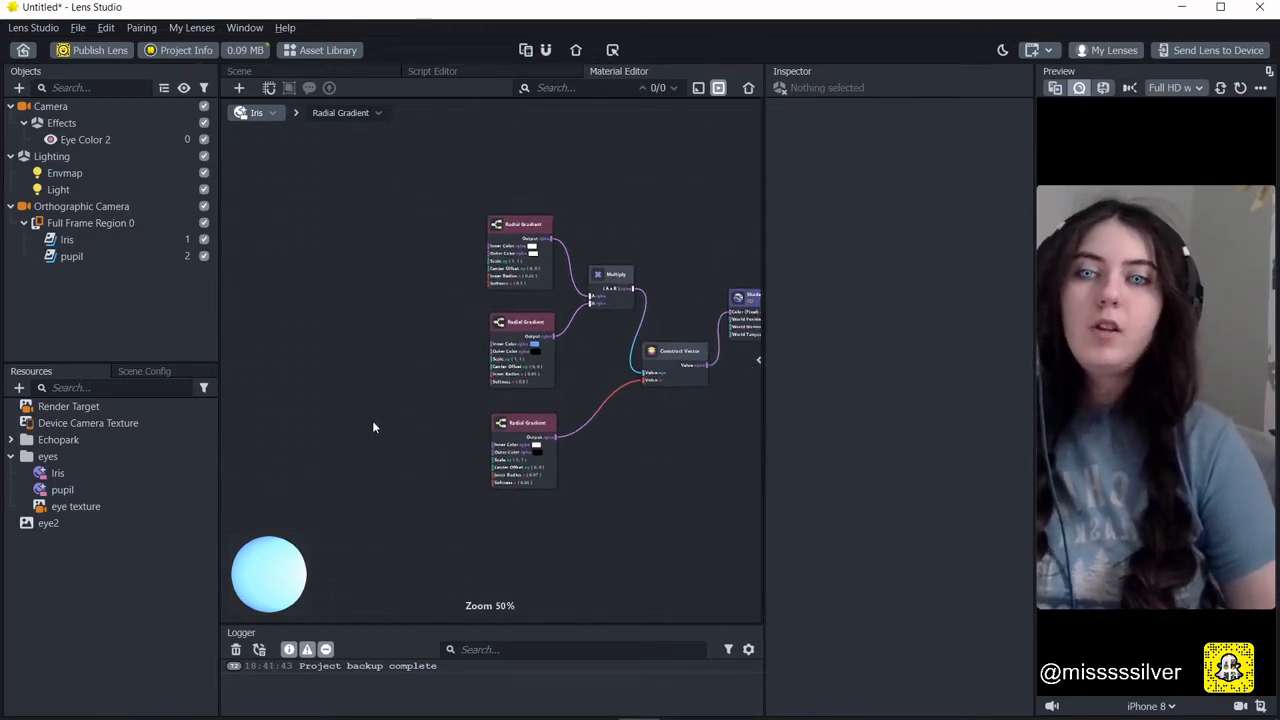
Add a new Graph Empty material to the project resources.
left_click(48, 473)
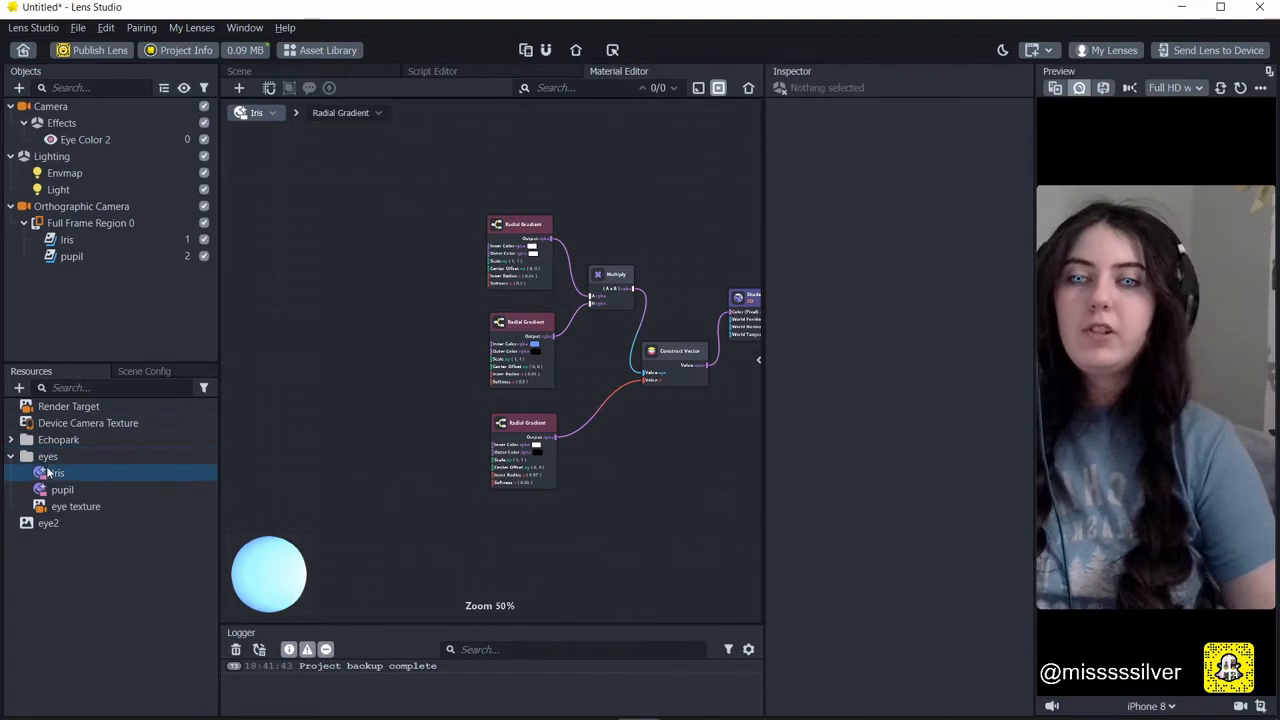
left_click(18, 387)
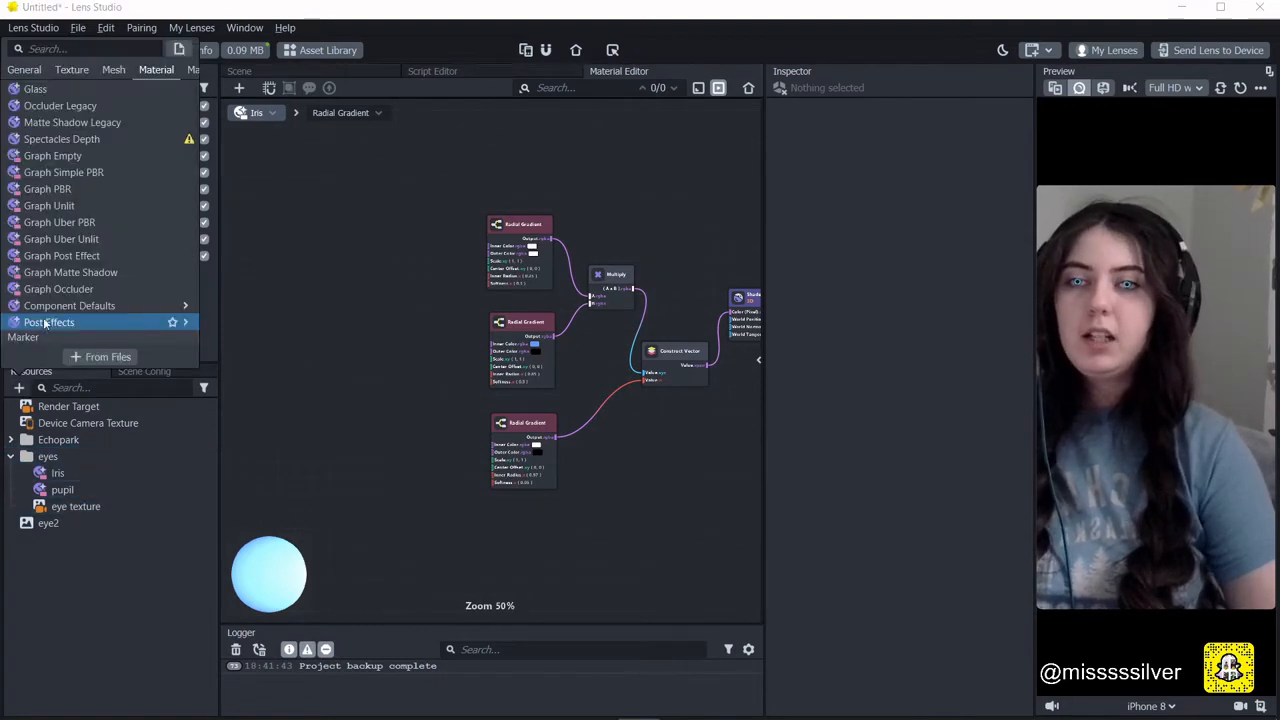
mouse_move(48, 310)
scroll(74, 204, "up", 2)
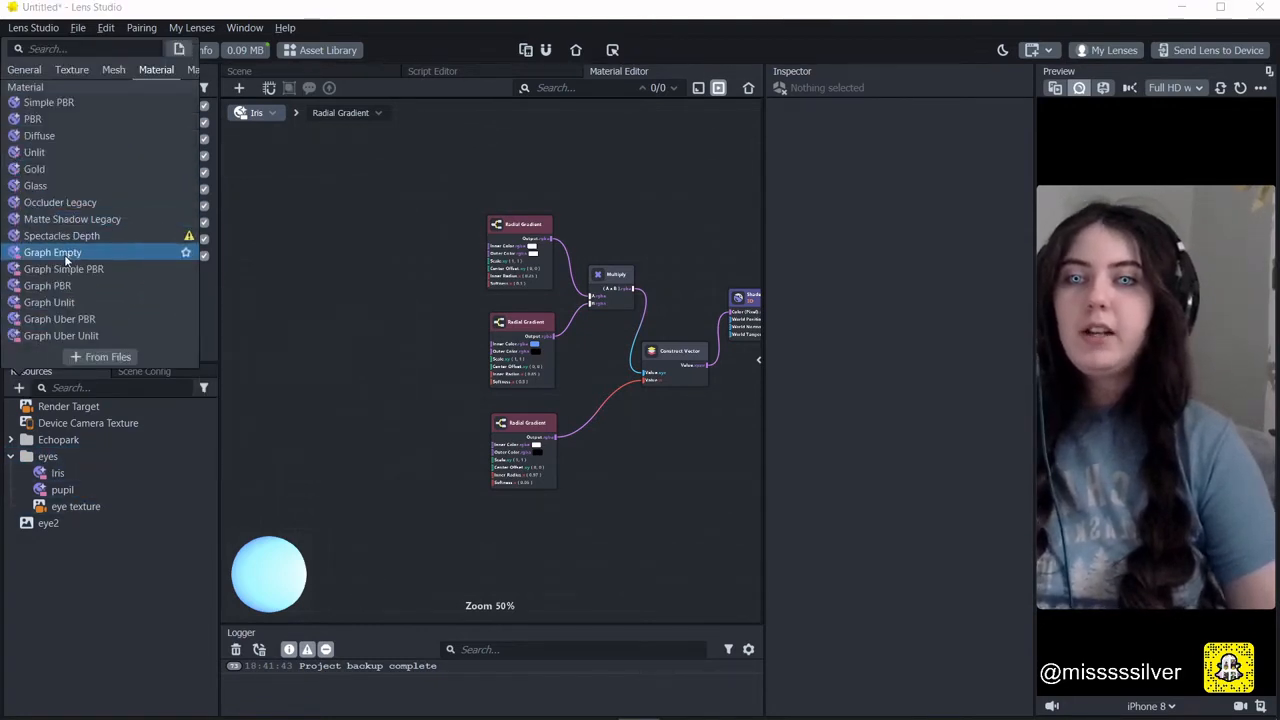
left_click(68, 254)
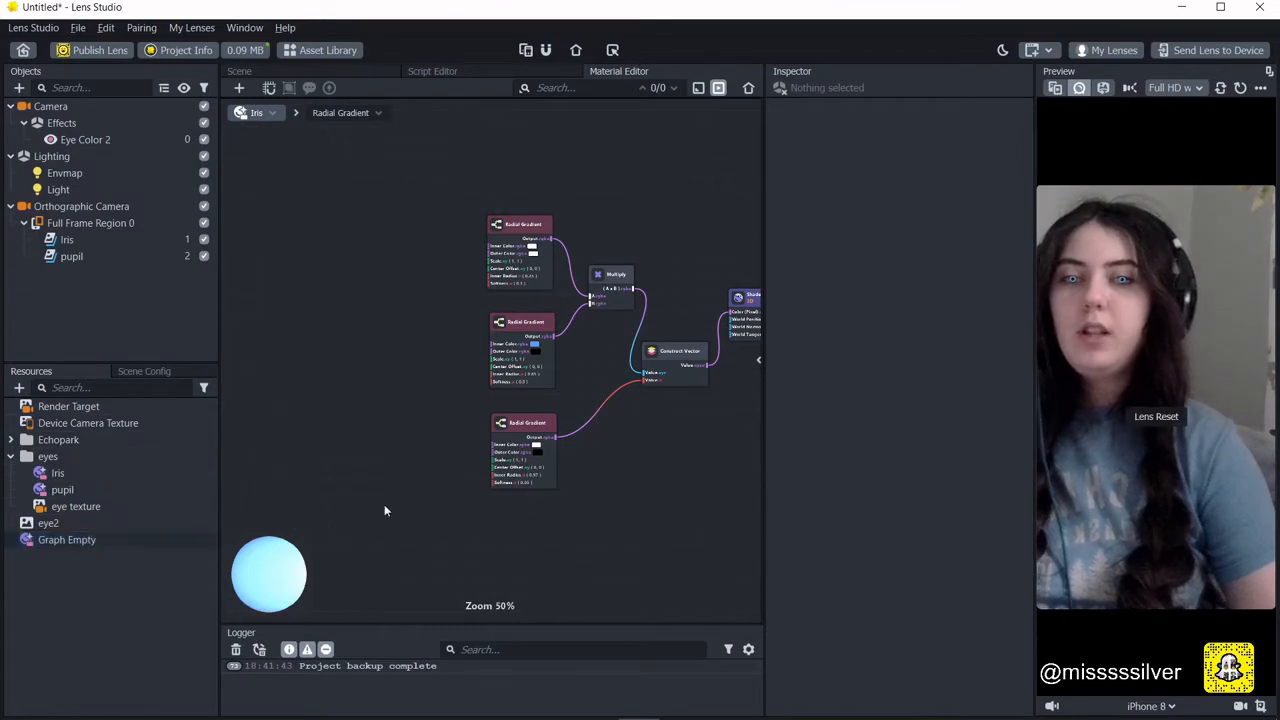
Copy all nodes except the Shader from the Iris graph and paste them into the Graph Empty material.
left_click_drag(650, 530, 445, 240)
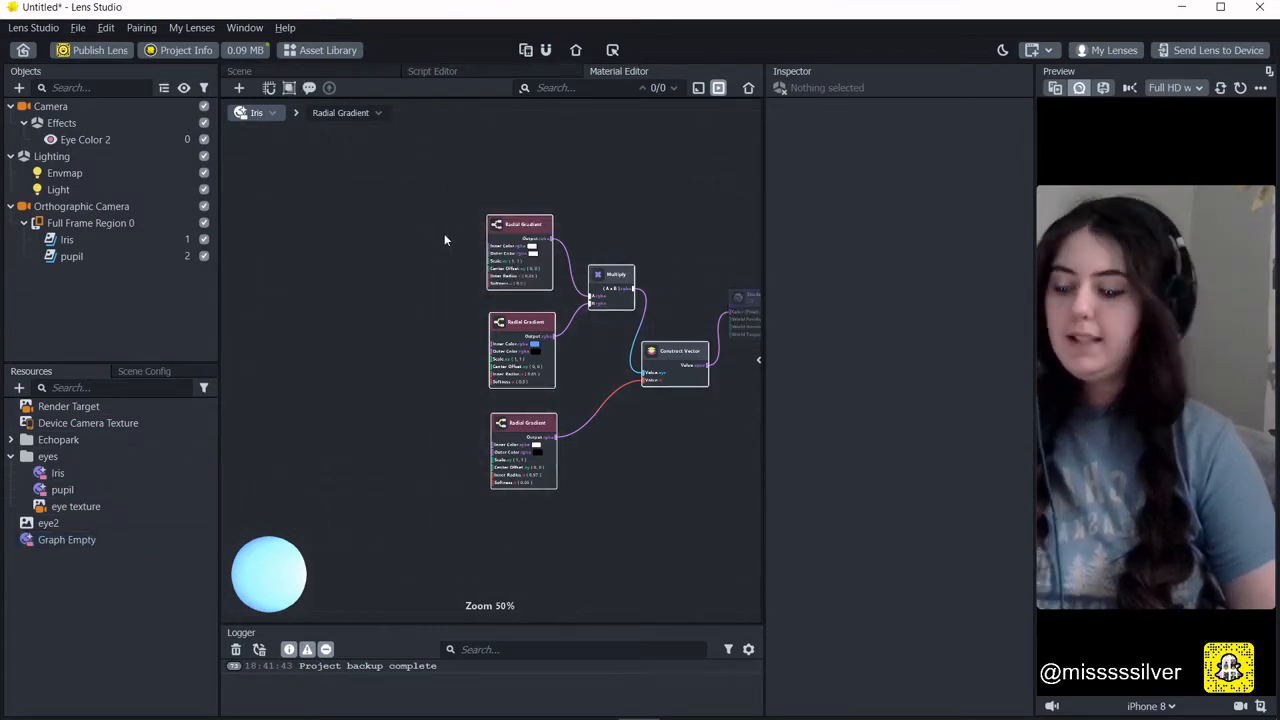
left_click(56, 543)
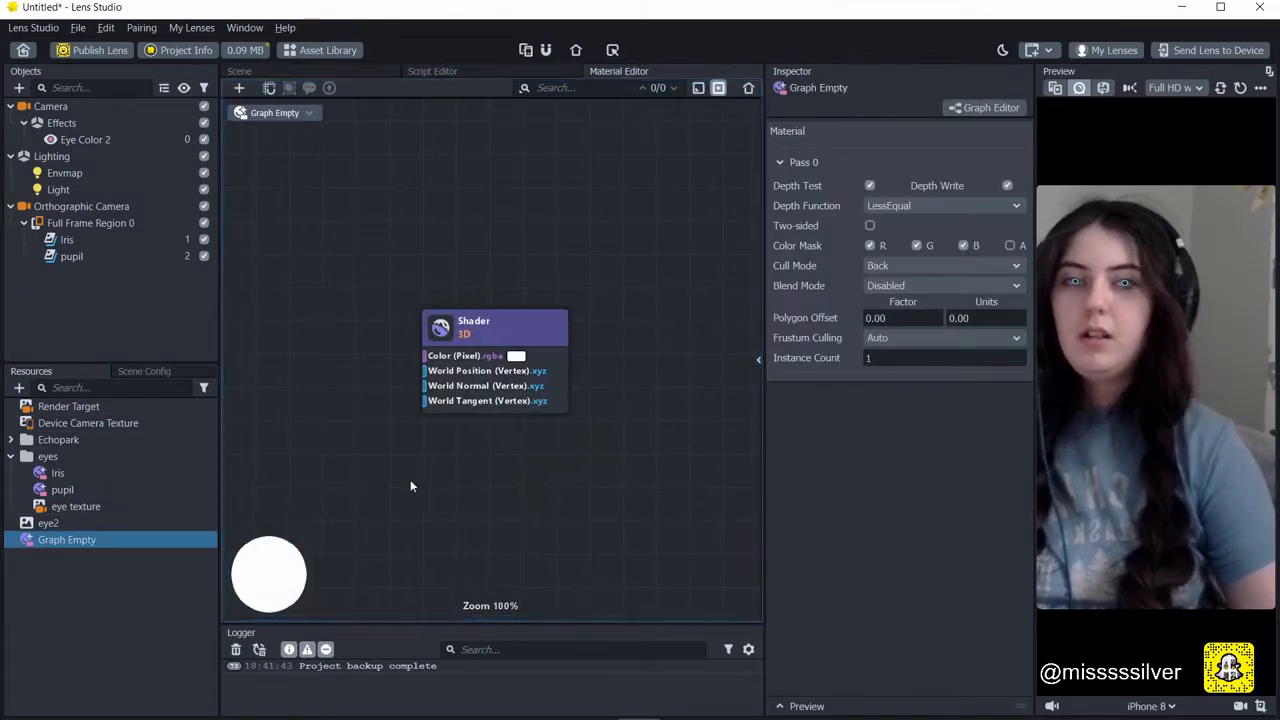
scroll(431, 402, "up", 4)
key("ctrl+v")
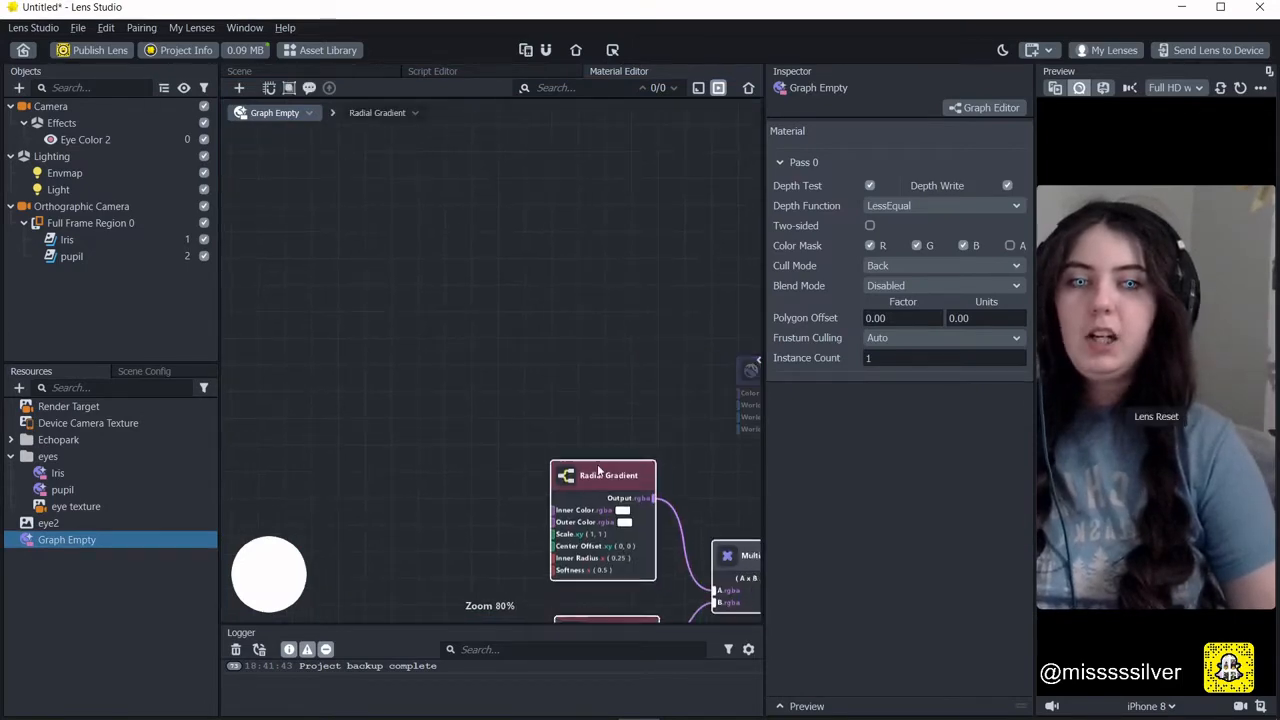
Connect the pasted Construct Vector output to the Shader node's Color (Pixel) input in the Graph Empty material.
left_click_drag(630, 415, 747, 394)
middle_click_drag(438, 464, 637, 453)
left_click_drag(663, 350, 454, 321)
middle_click_drag(324, 450, 622, 459)
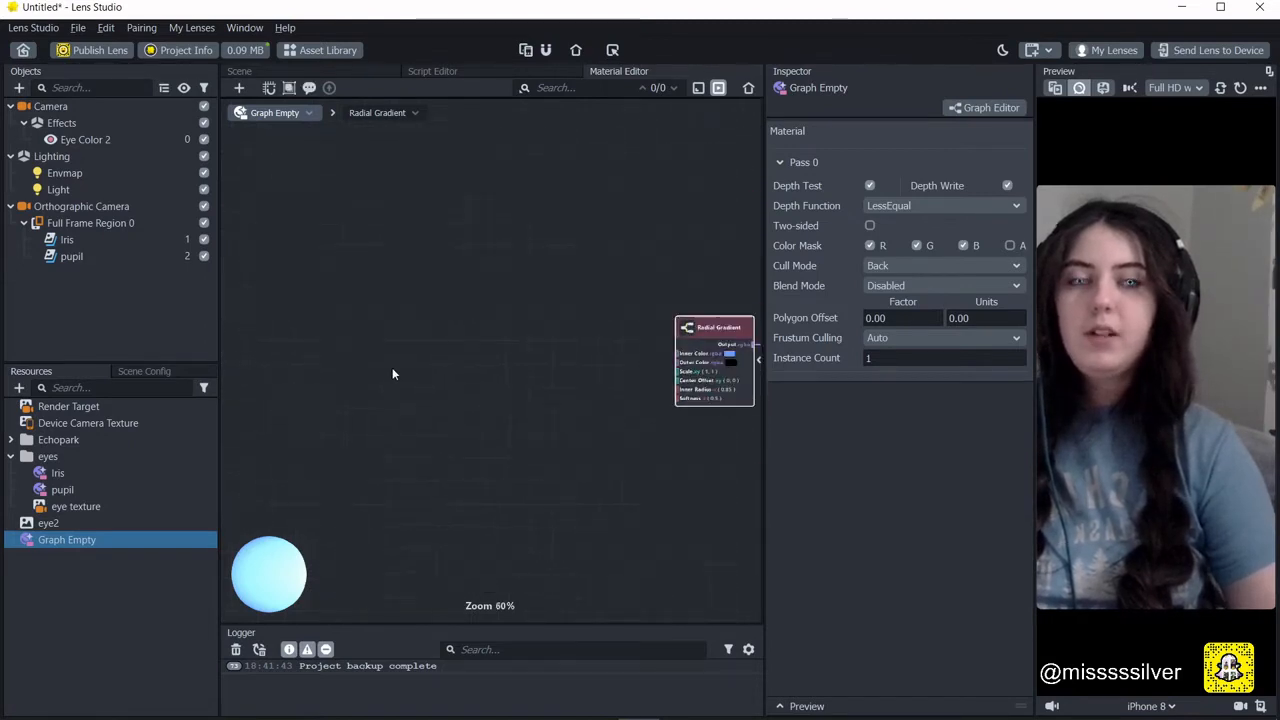
Add a Sub-Graph node to the Graph Empty material in an empty area of the graph and open it.
scroll(454, 380, "down", 1)
left_click(330, 321)
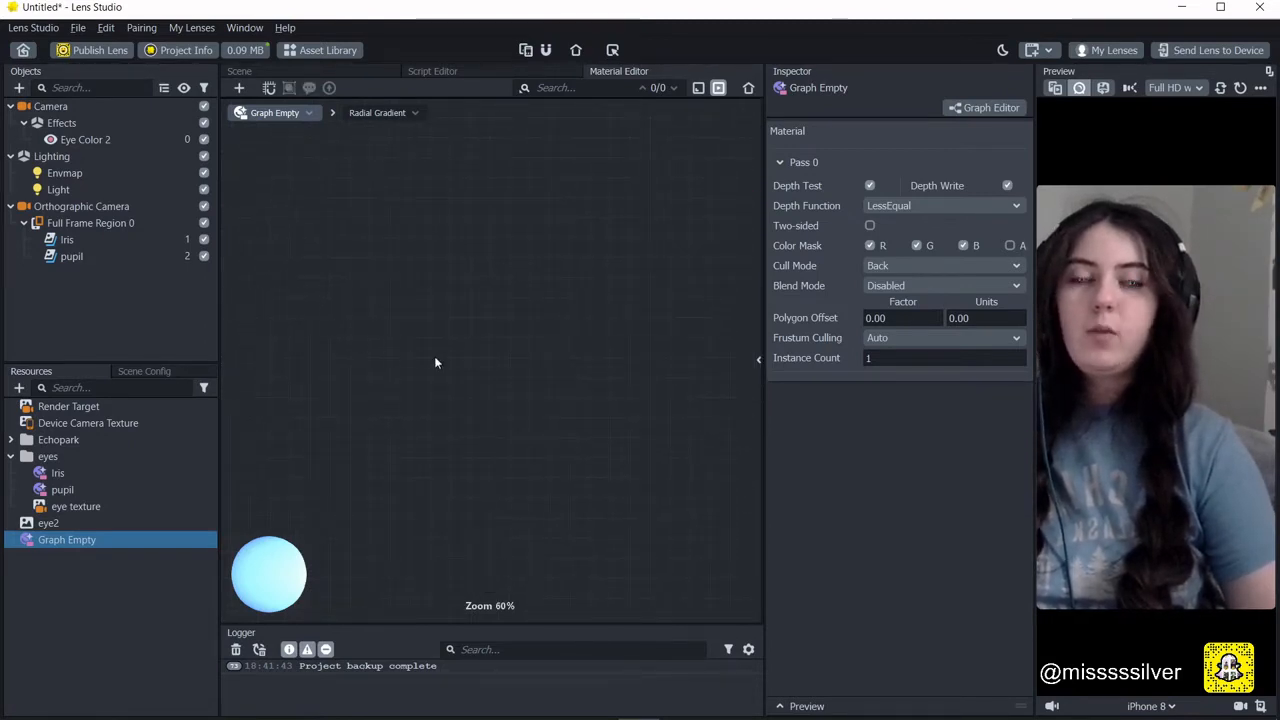
right_click(294, 294)
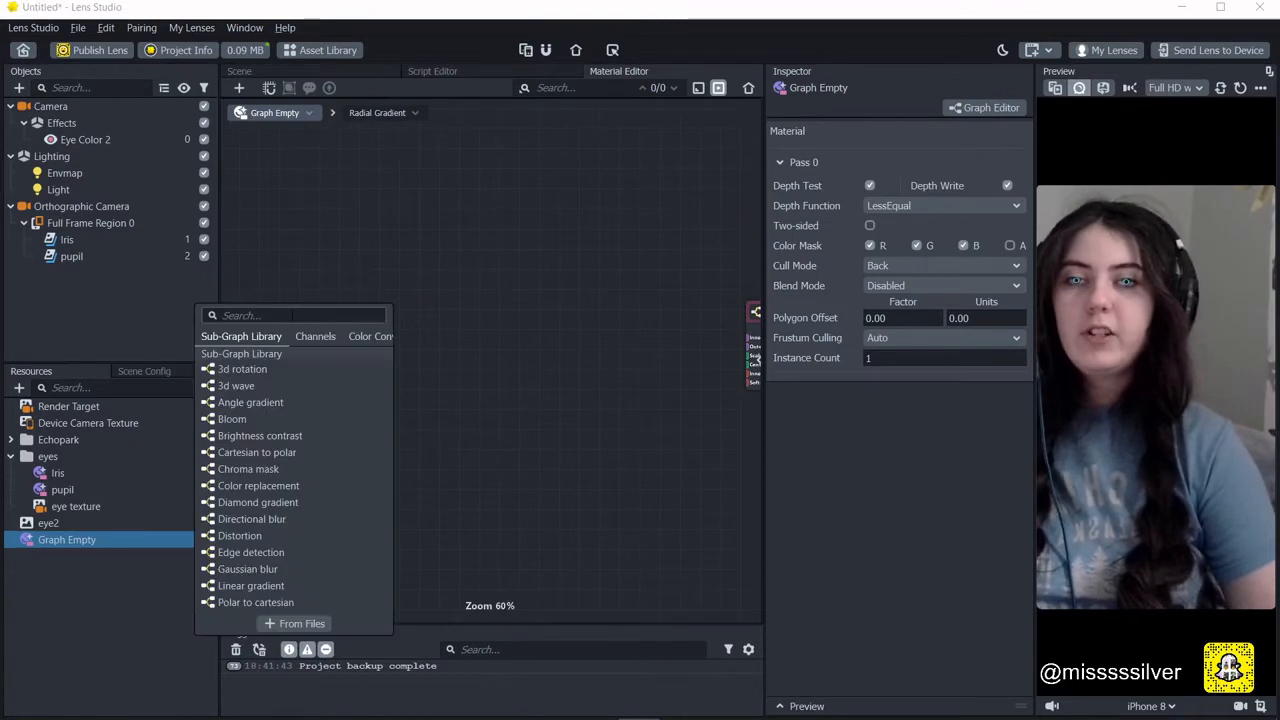
type("sub")
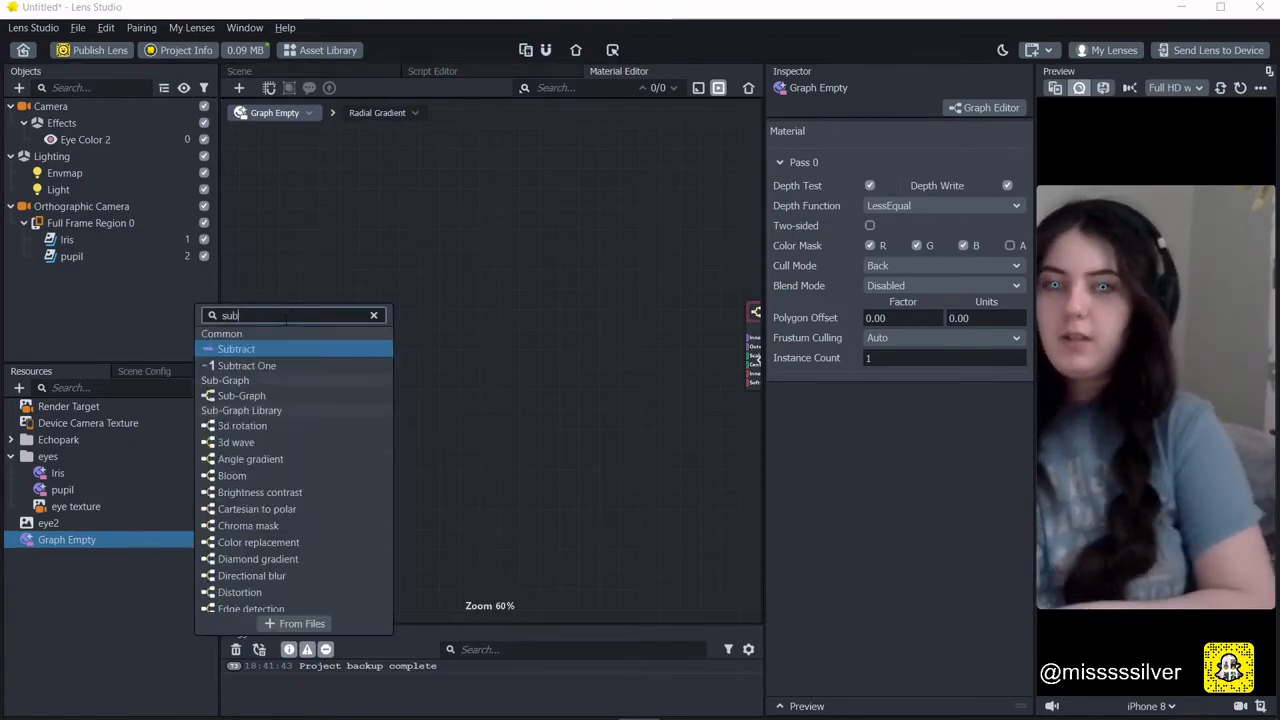
left_click(308, 395)
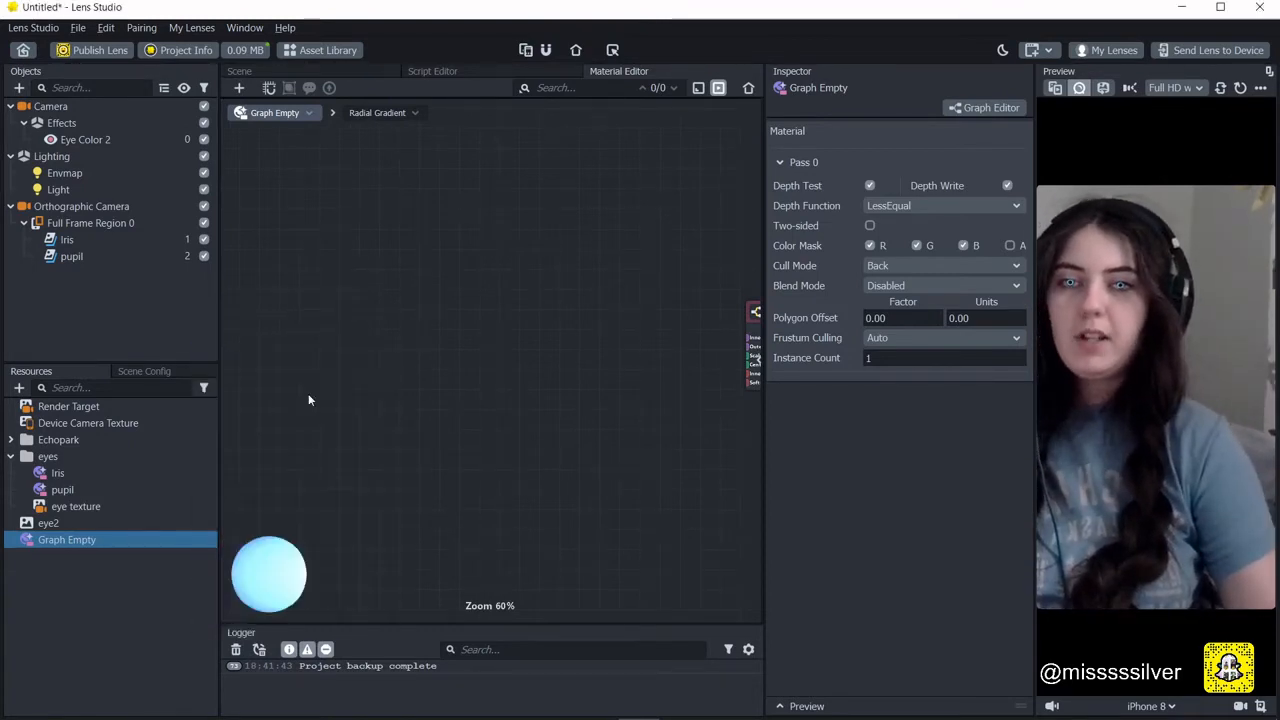
double_click(316, 304)
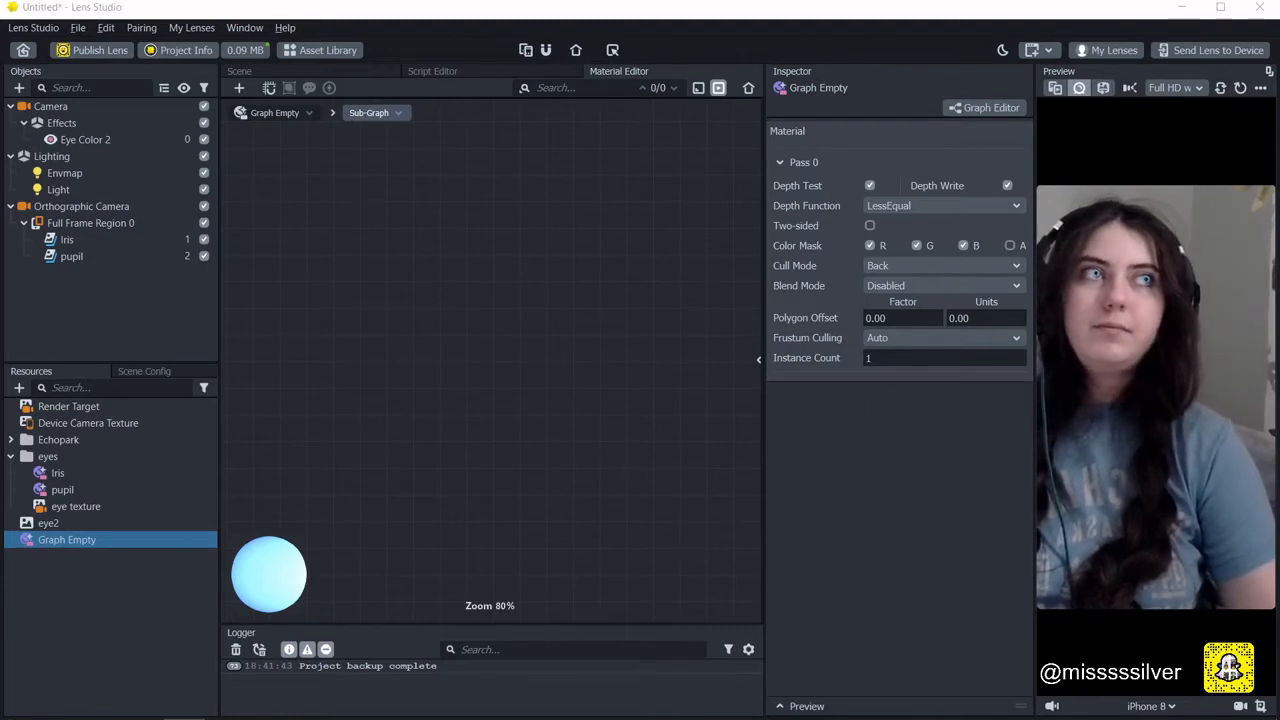
Add a Float Sub-Graph Import node inside the sub-graph, paste three more copies and place the copies below it.
right_click(349, 284)
type("Flo")
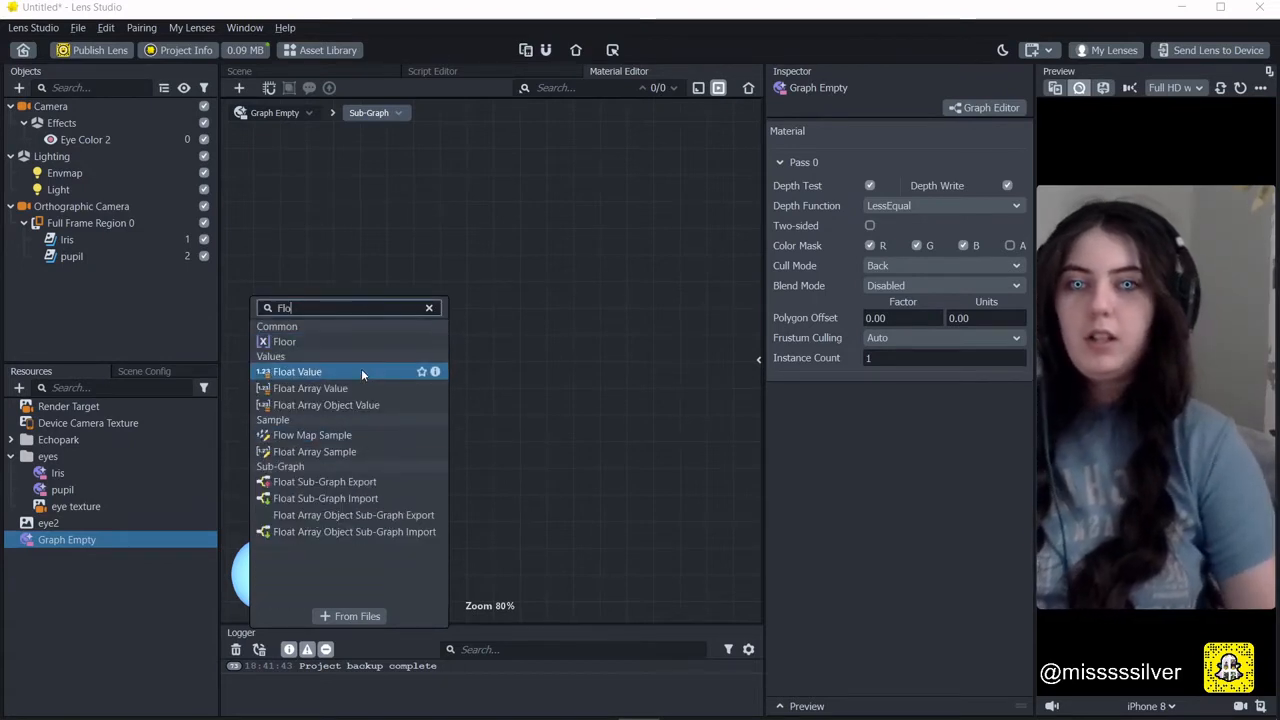
left_click(368, 497)
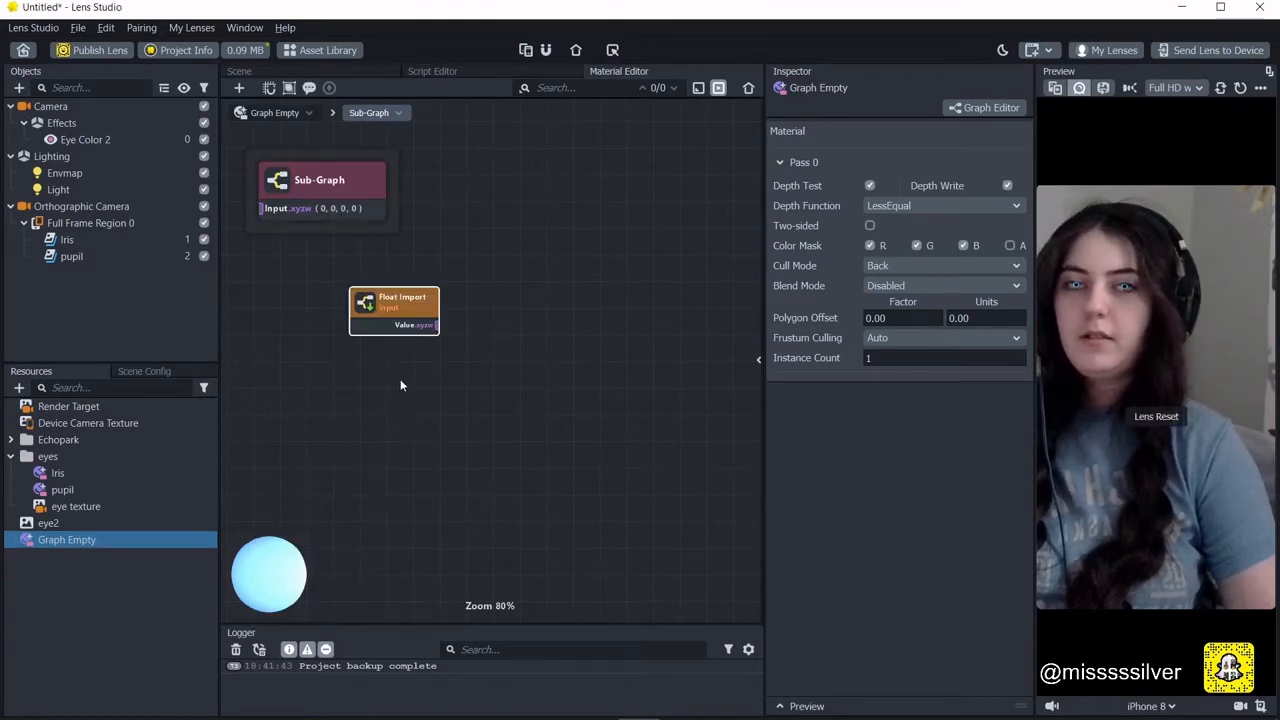
key("ctrl+v")
key("ctrl+v")
key("ctrl+v")
mouse_move(680, 535)
left_mouse_down()
mouse_move(644, 457)
mouse_move(611, 554)
mouse_move(660, 539)
left_mouse_up()
left_click_drag(546, 494, 538, 529)
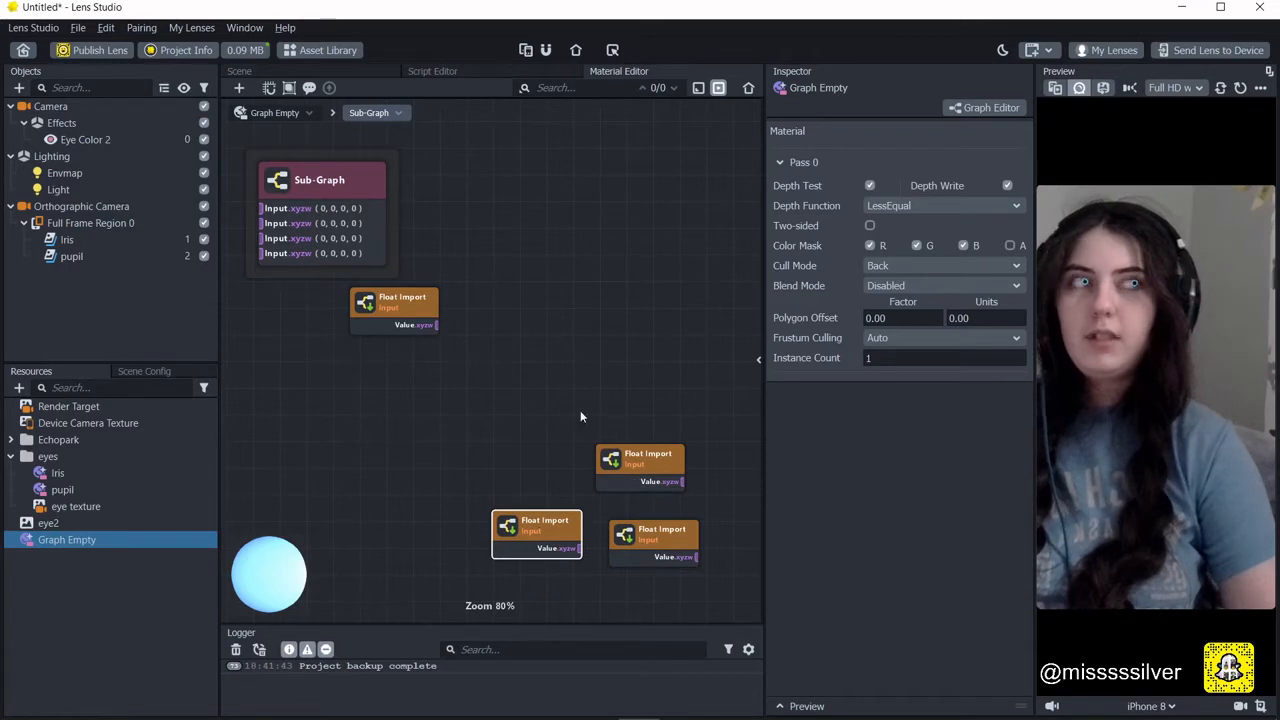
scroll(535, 426, "down", 1)
left_click_drag(621, 482, 630, 505)
middle_click_drag(572, 331, 507, 370)
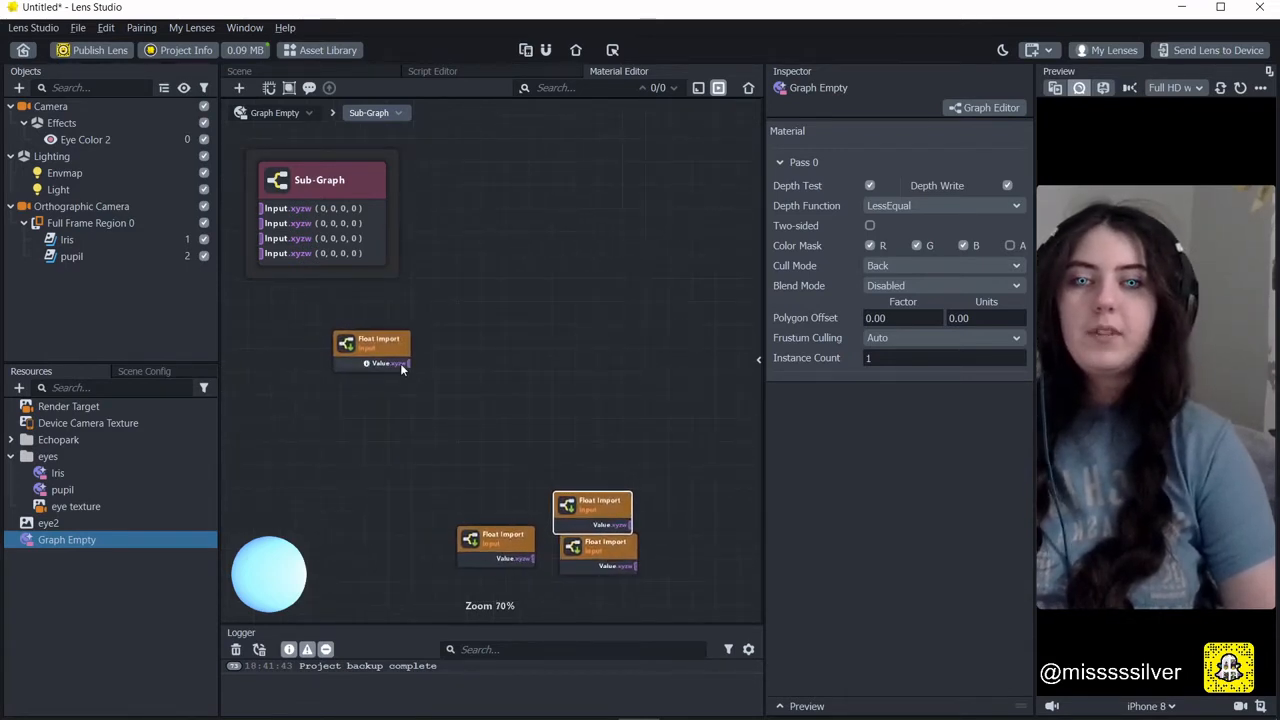
Connect the upper Float Import's Value output to the Multiplier of a new Elapsed Time node.
left_click_drag(400, 363, 496, 348)
type("esa")
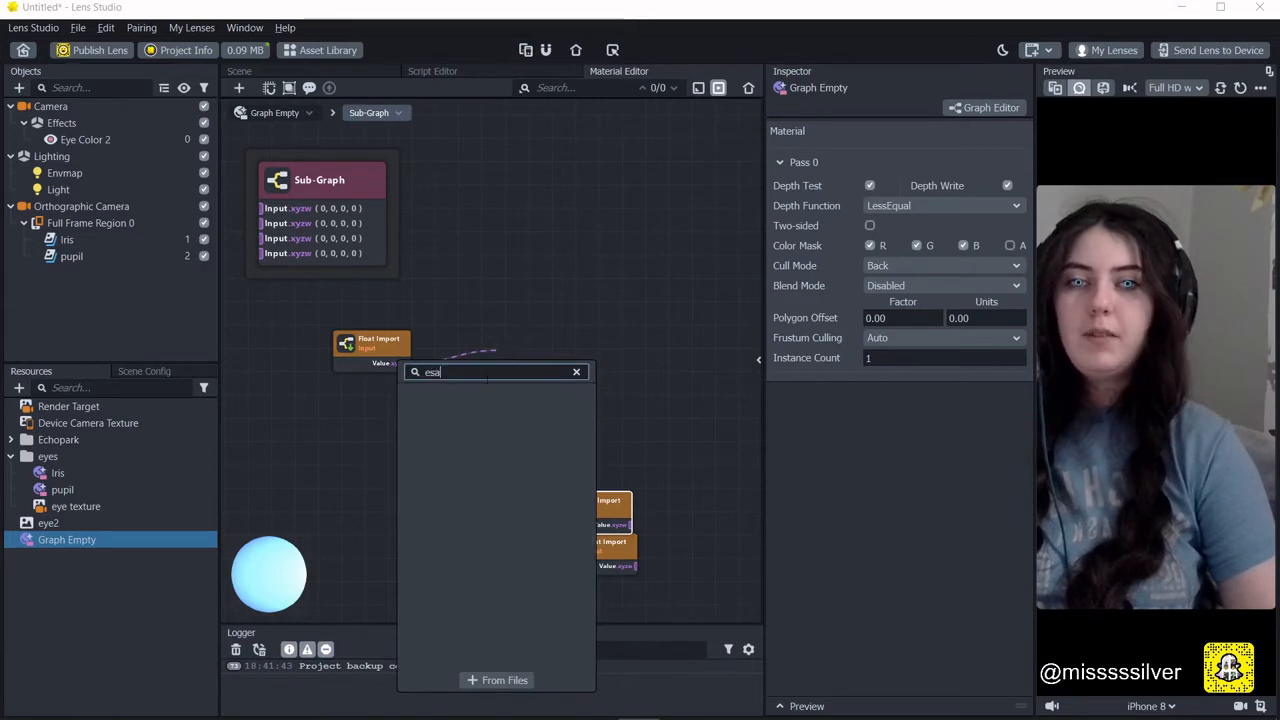
key("BackSpace")
type("lap")
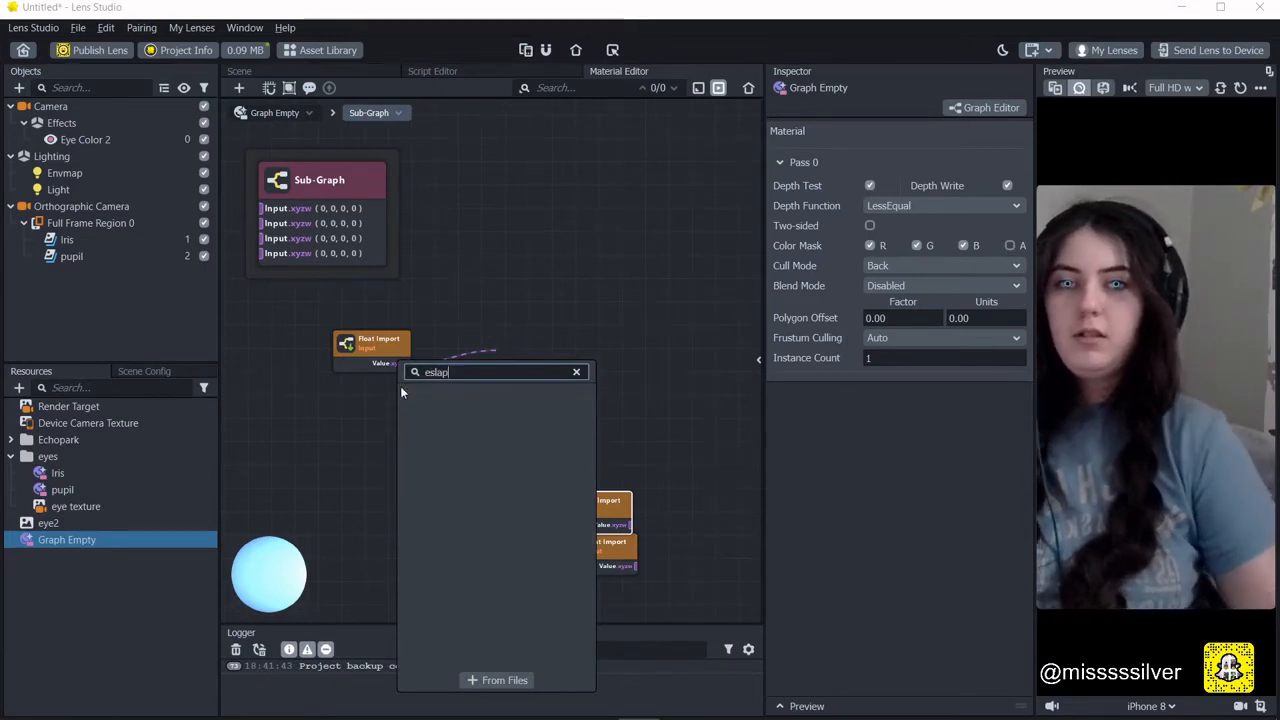
key("BackSpace")
key("BackSpace")
key("BackSpace")
key("BackSpace")
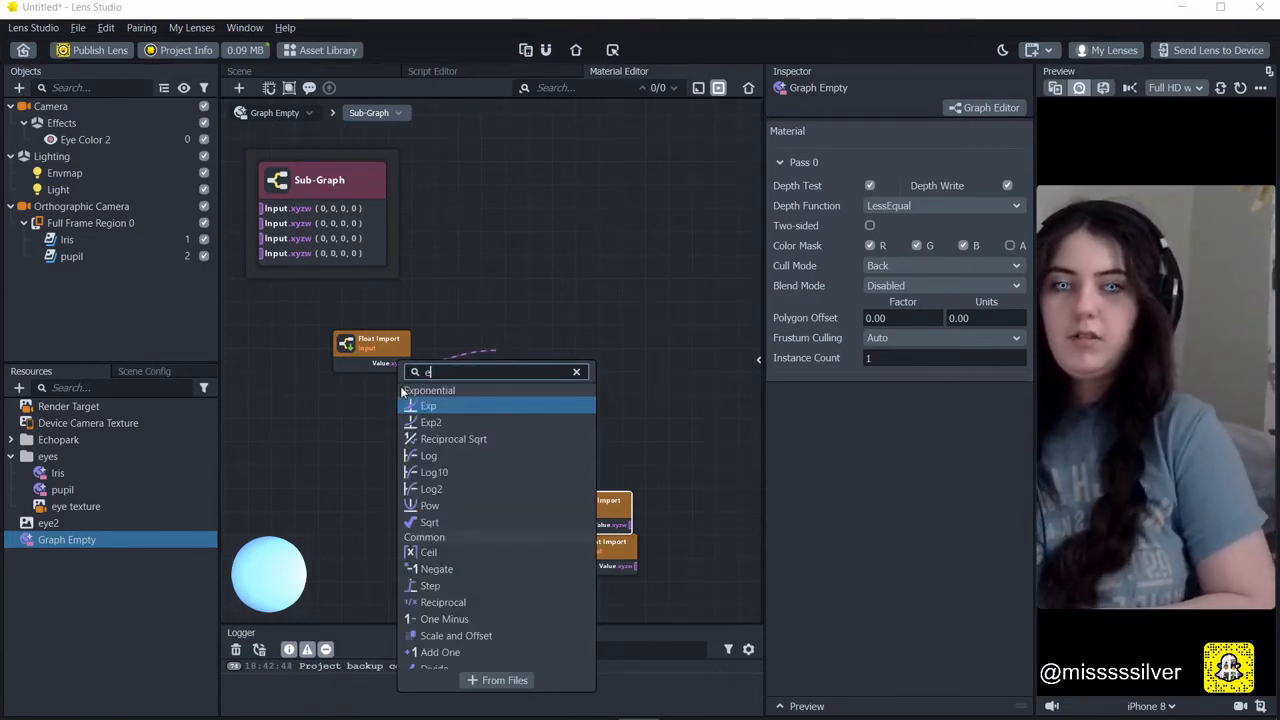
type("lap")
key("Return")
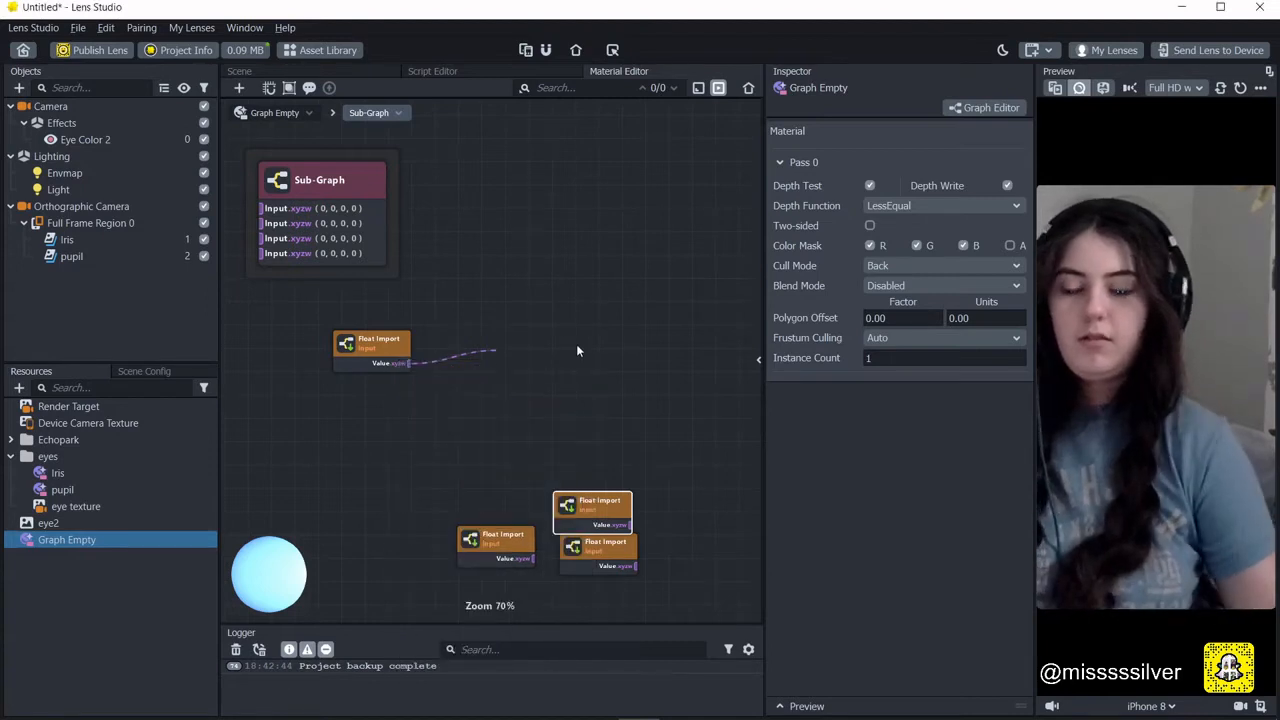
Title the Float Import that feeds Elapsed Time as Time.
left_click(758, 359)
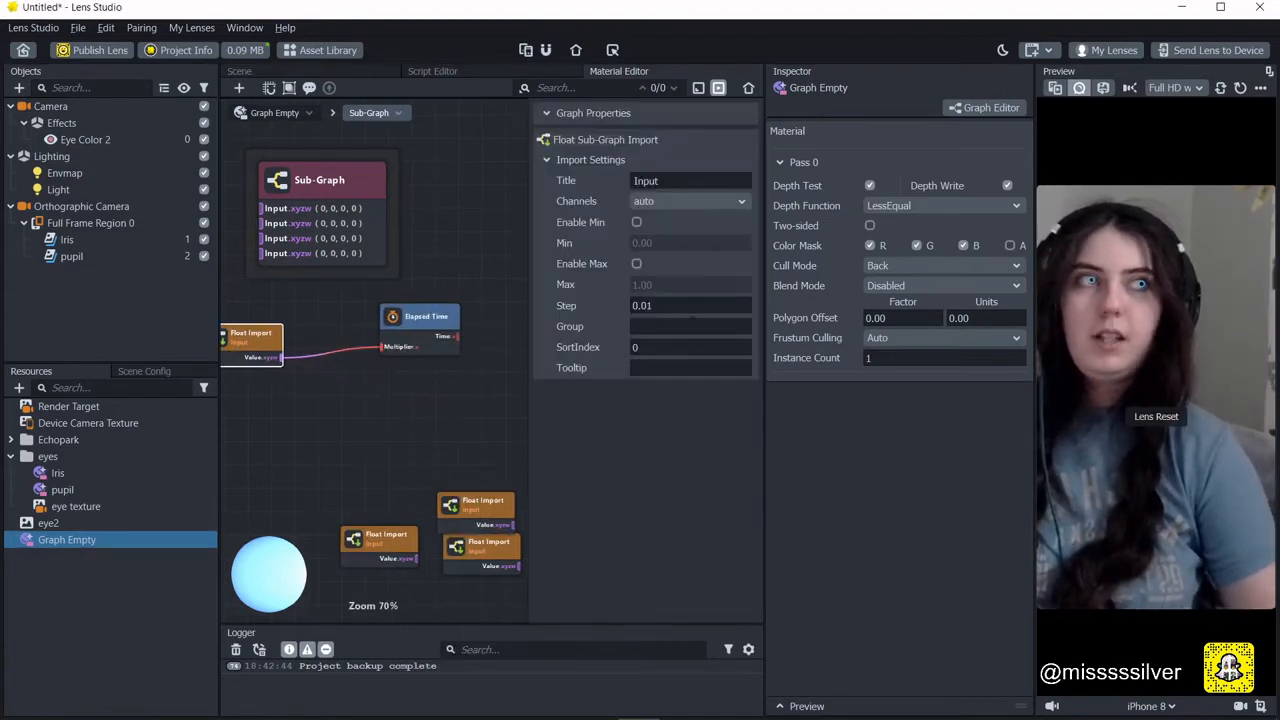
double_click(645, 180)
type("Time")
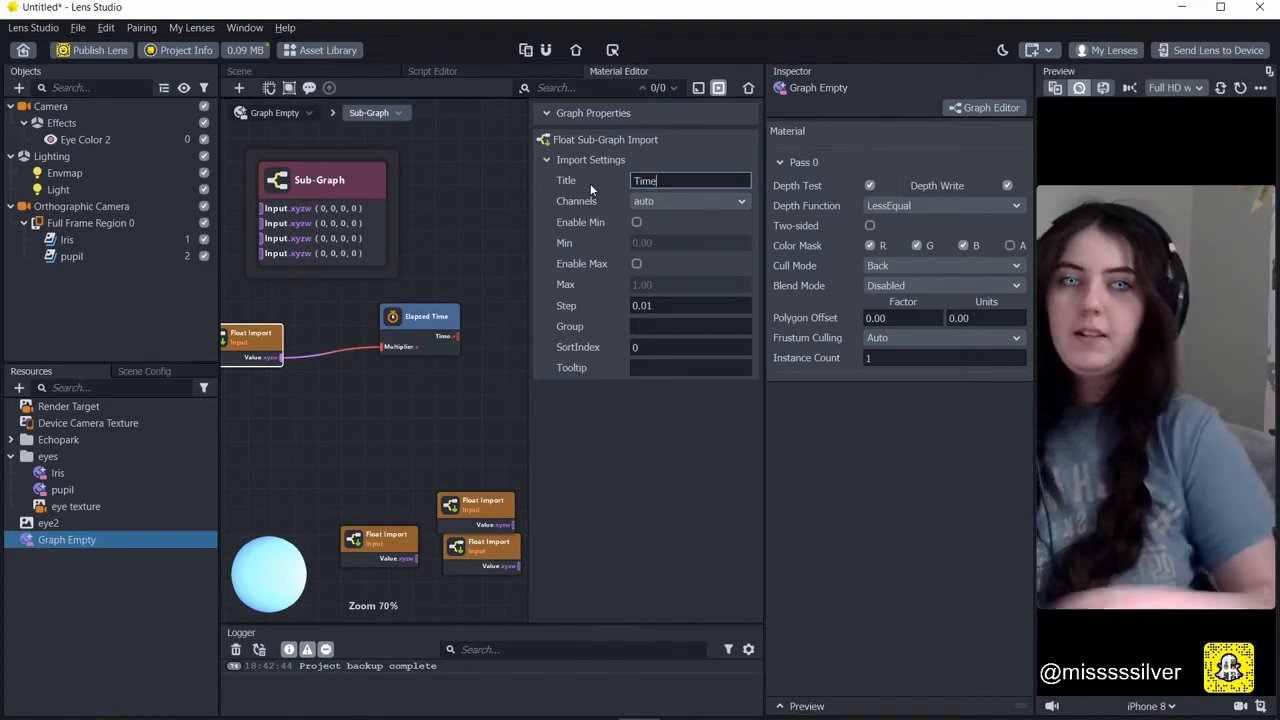
left_click(523, 399)
left_click_drag(529, 398, 689, 385)
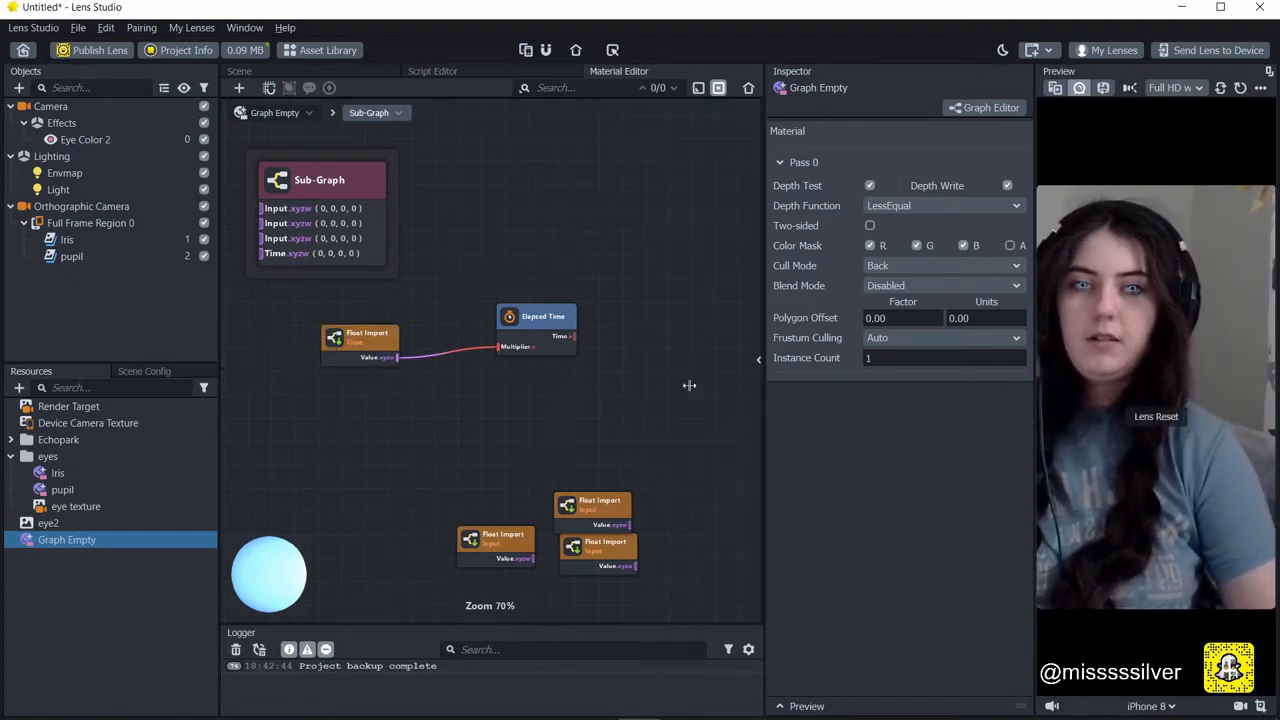
Add a Construct Vector node beside the Elapsed Time node in the sub-graph.
middle_click_drag(689, 385, 475, 398)
left_click_drag(424, 345, 412, 365)
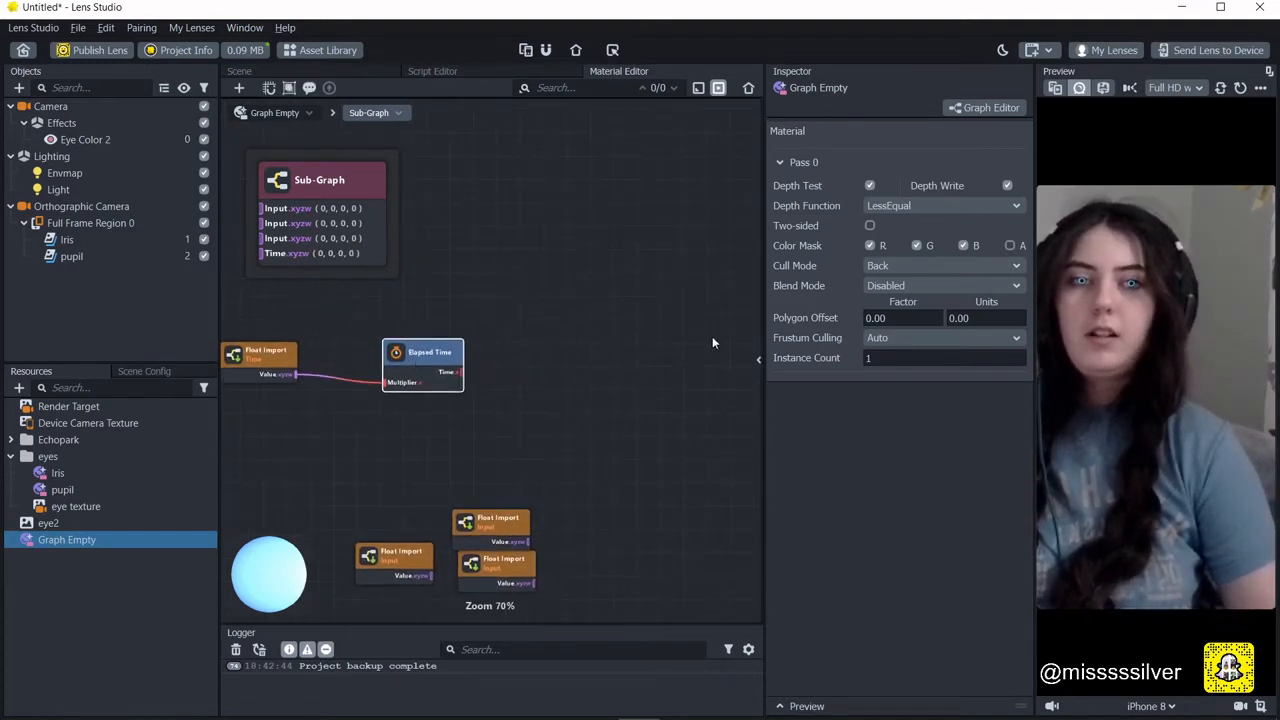
left_click(758, 359)
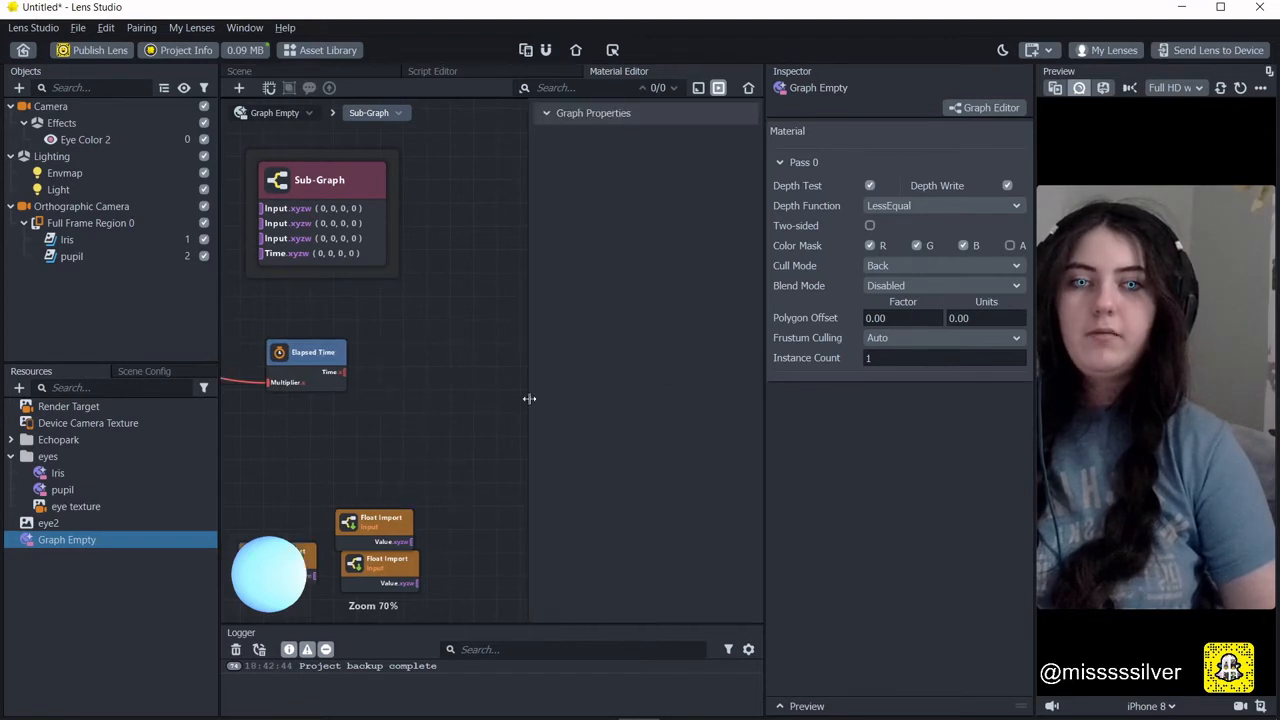
left_click_drag(529, 398, 573, 335)
right_click(573, 335)
type("con")
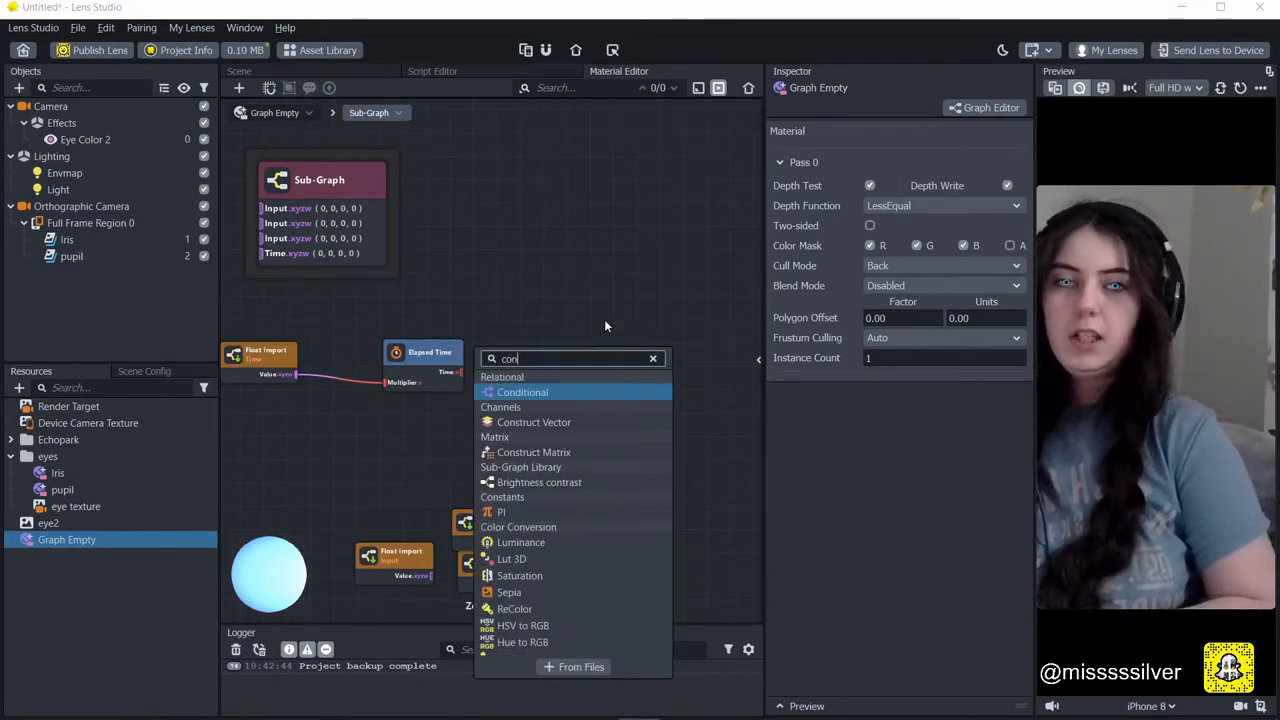
type("st")
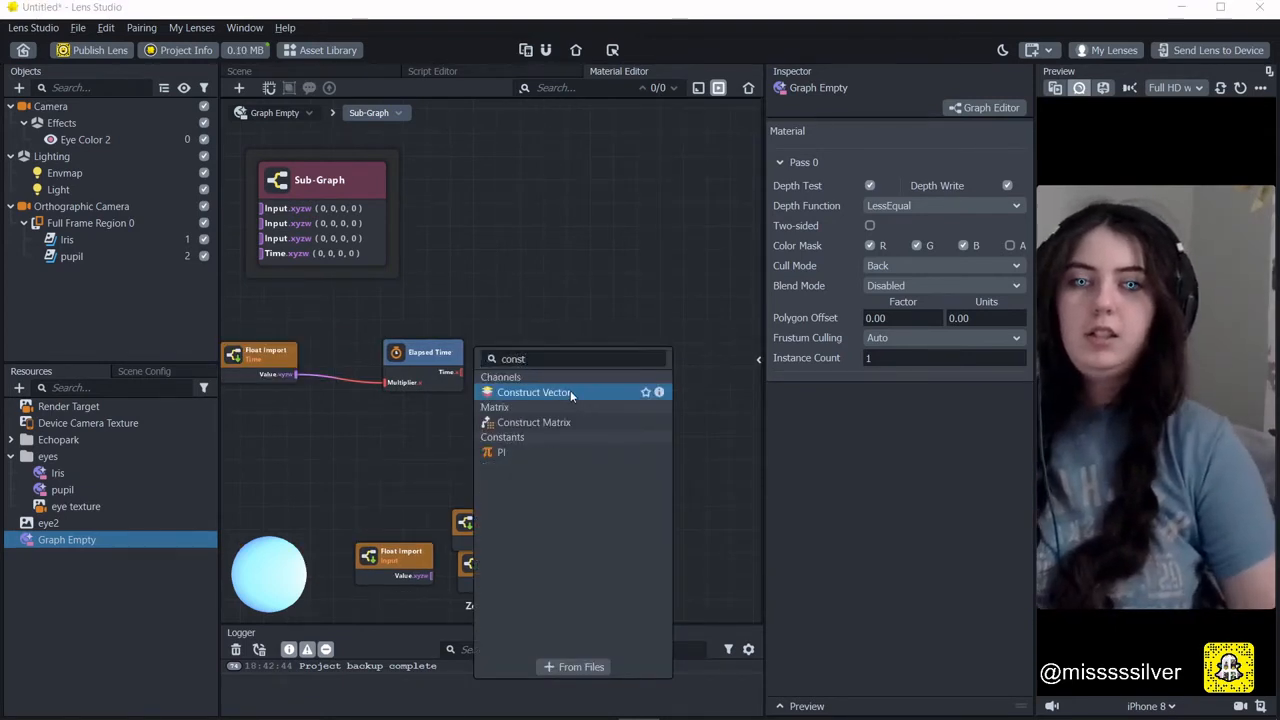
left_click(570, 392)
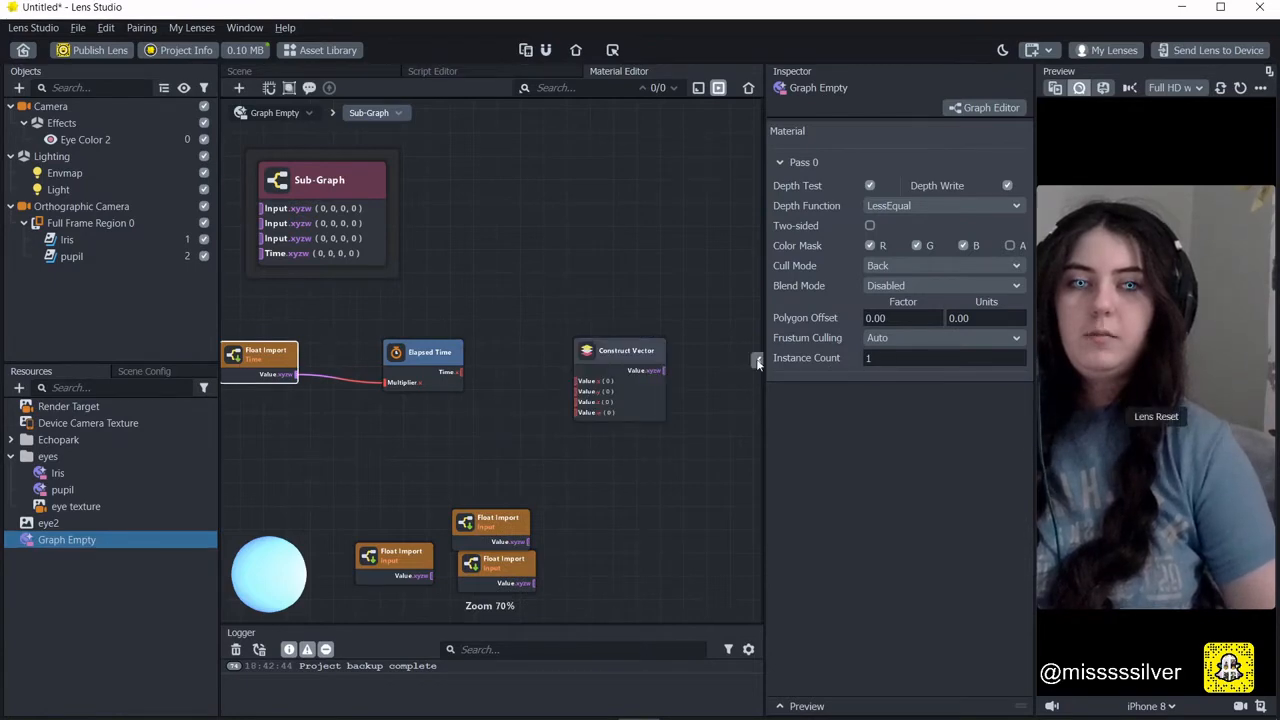
Set the Time import's channels to x and move the node closer to Elapsed Time.
left_click(757, 362)
left_click(680, 203)
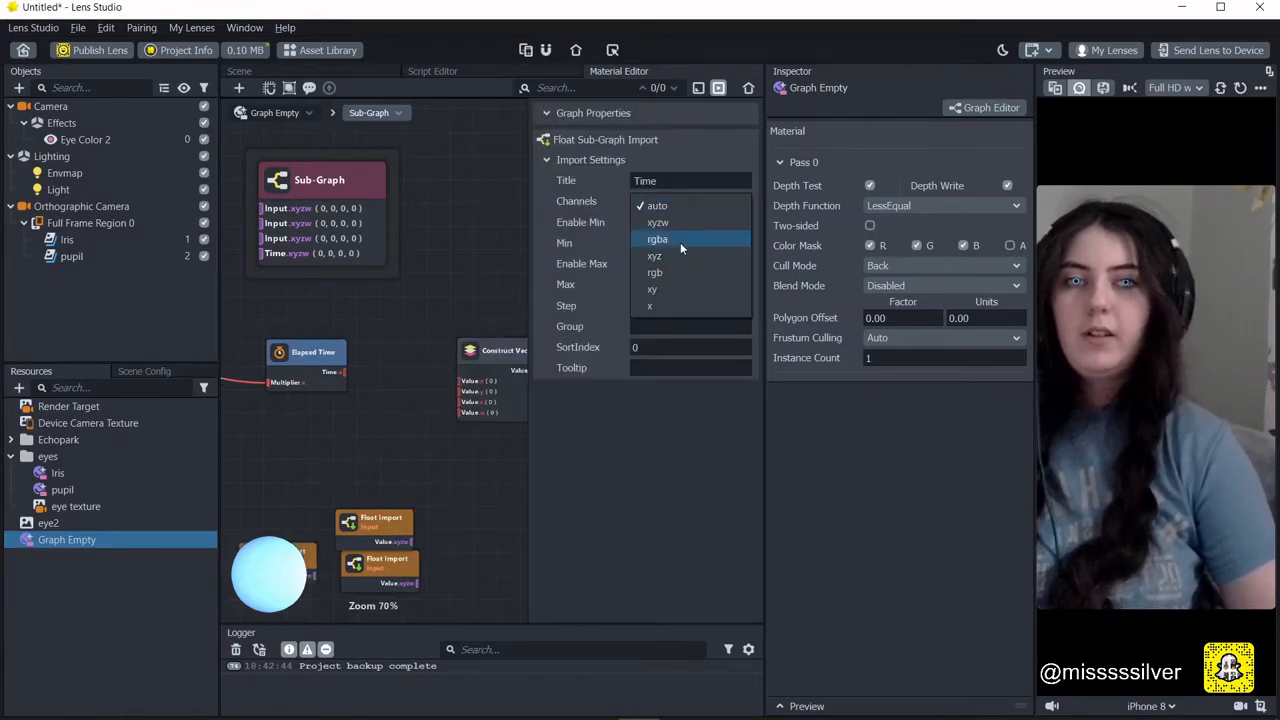
left_click(678, 296)
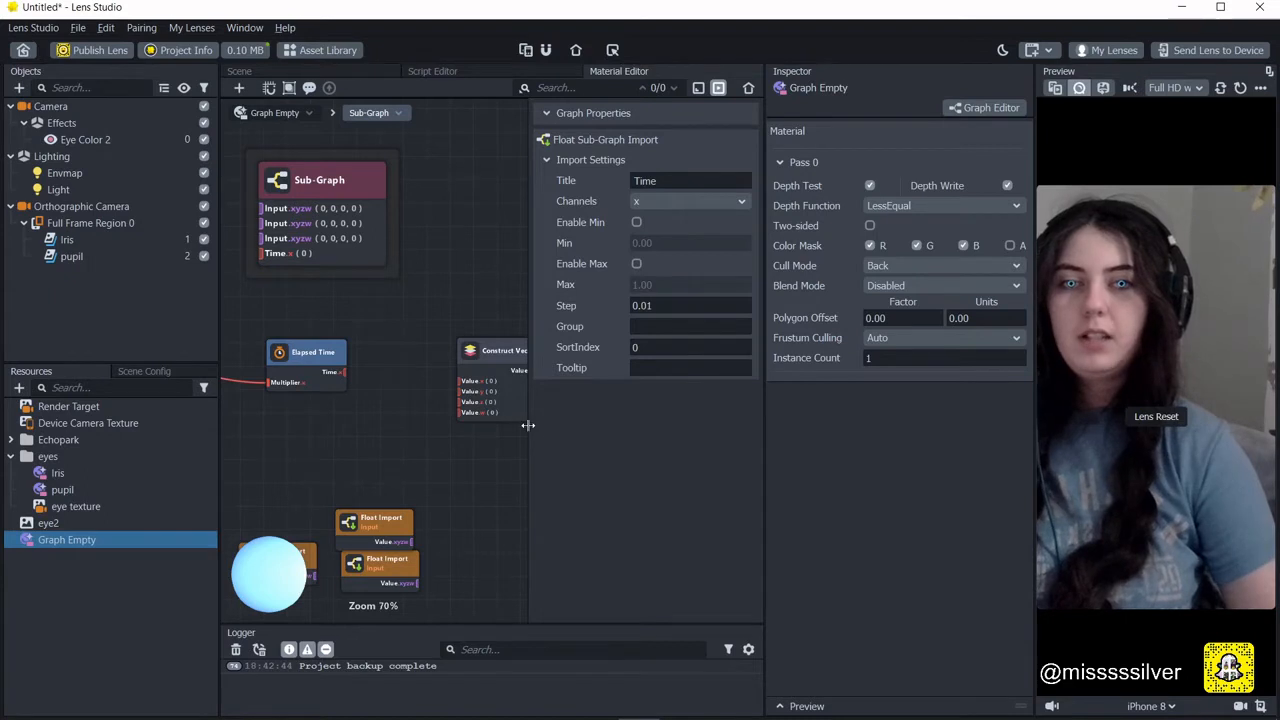
left_click(529, 425)
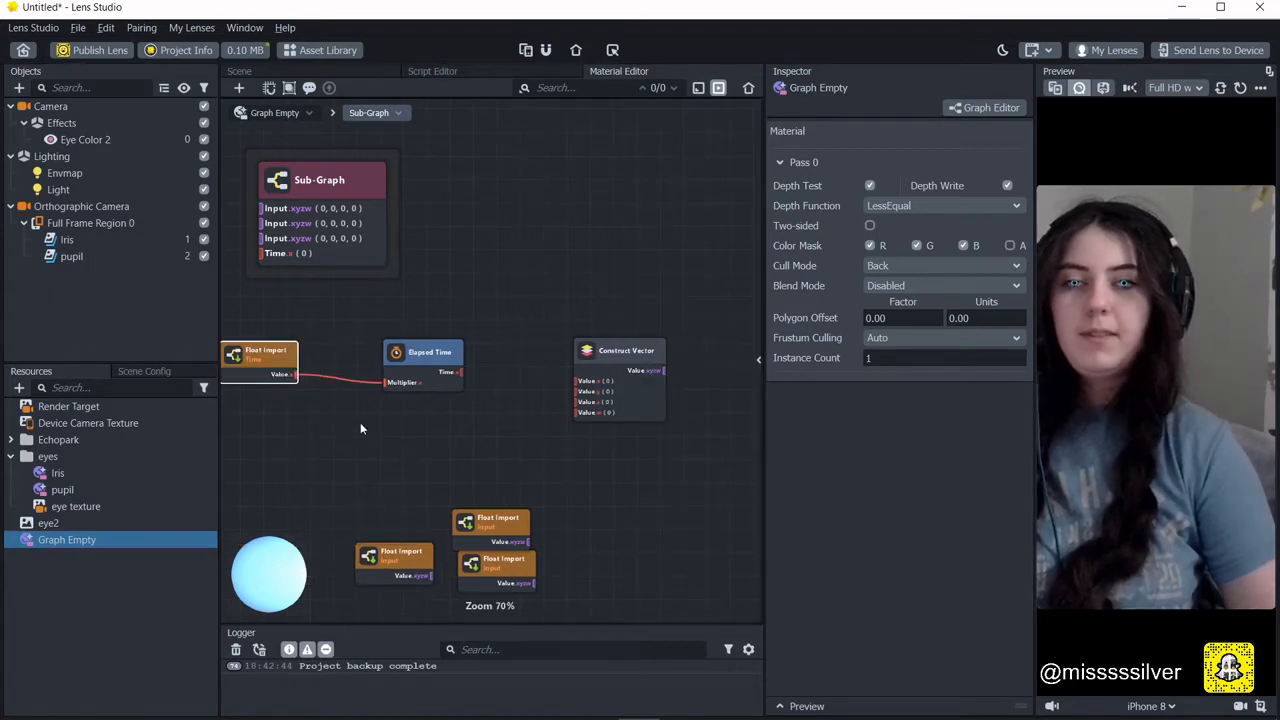
left_click_drag(252, 355, 269, 356)
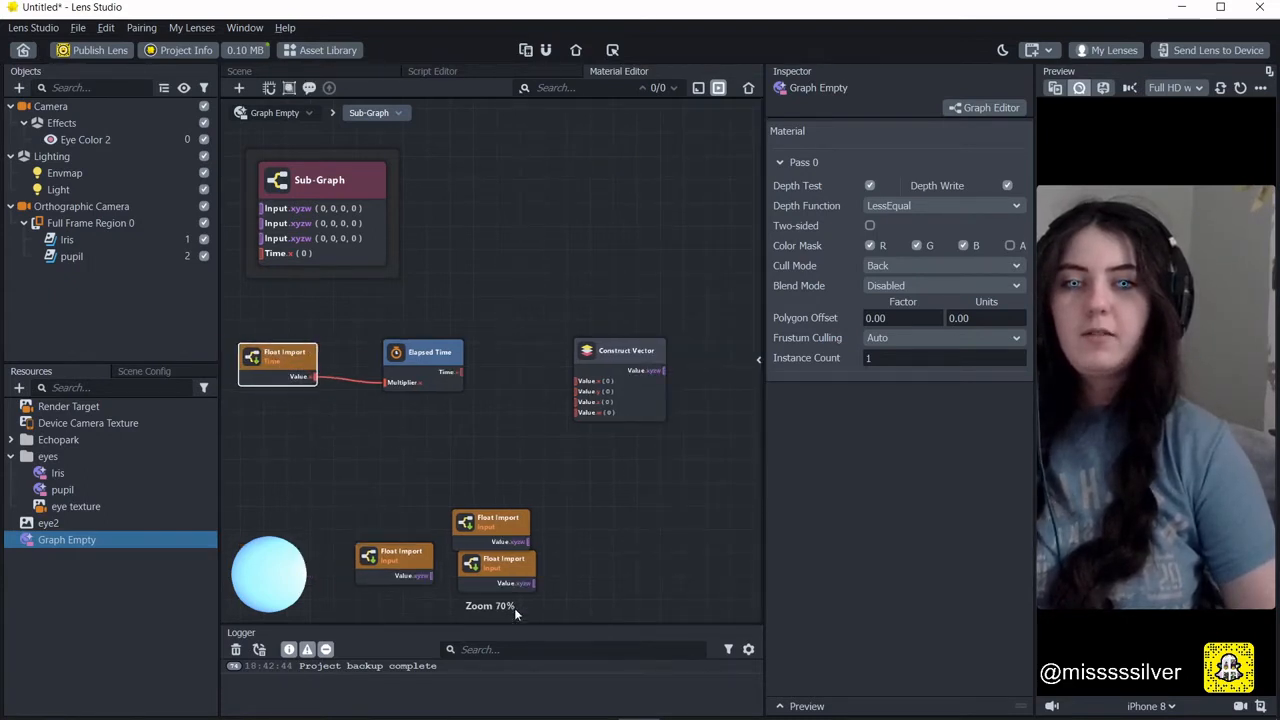
Move the Construct Vector node closer to Elapsed Time and set its Input 3 dimension to disabled.
middle_click_drag(460, 479, 416, 486)
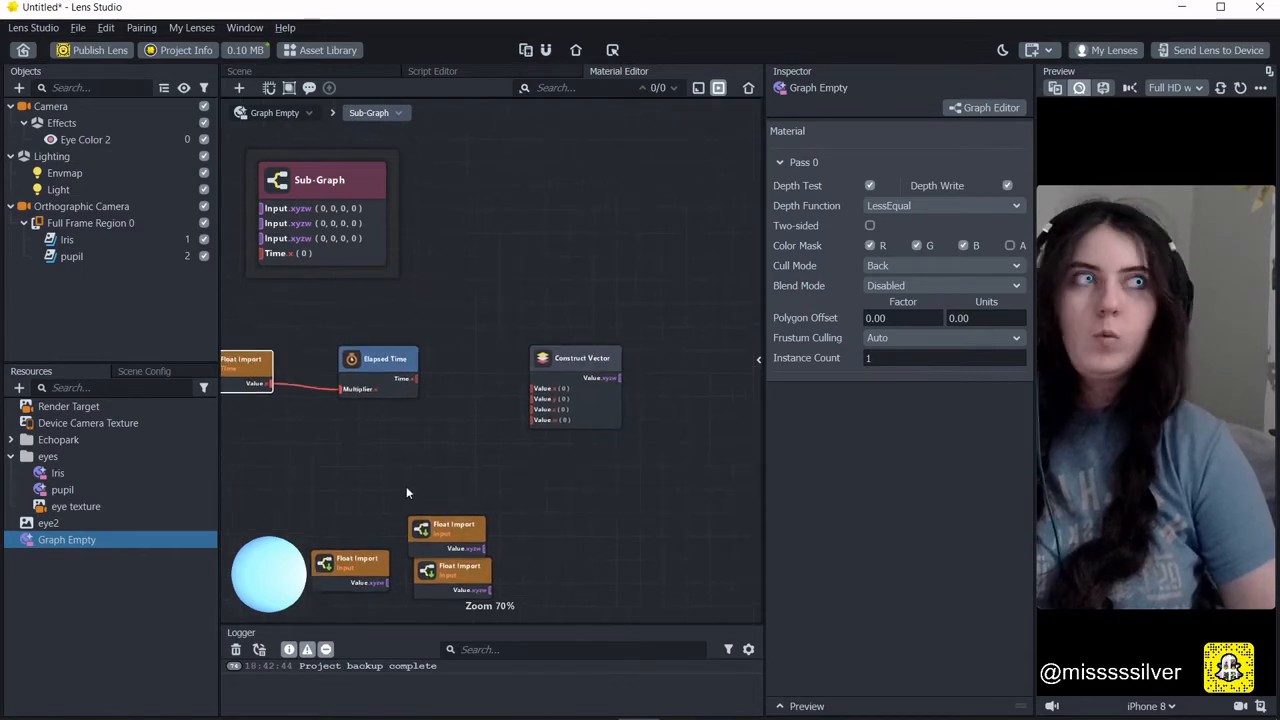
left_click_drag(580, 360, 539, 345)
left_click(758, 359)
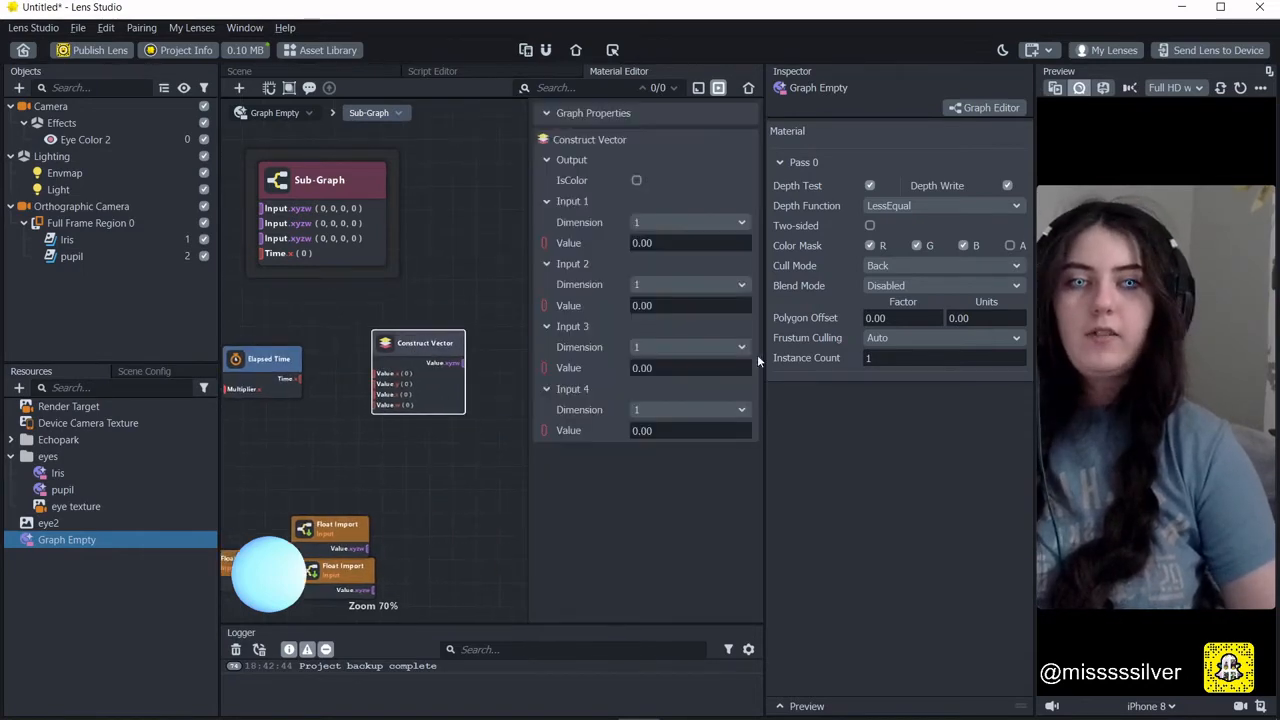
left_click(659, 328)
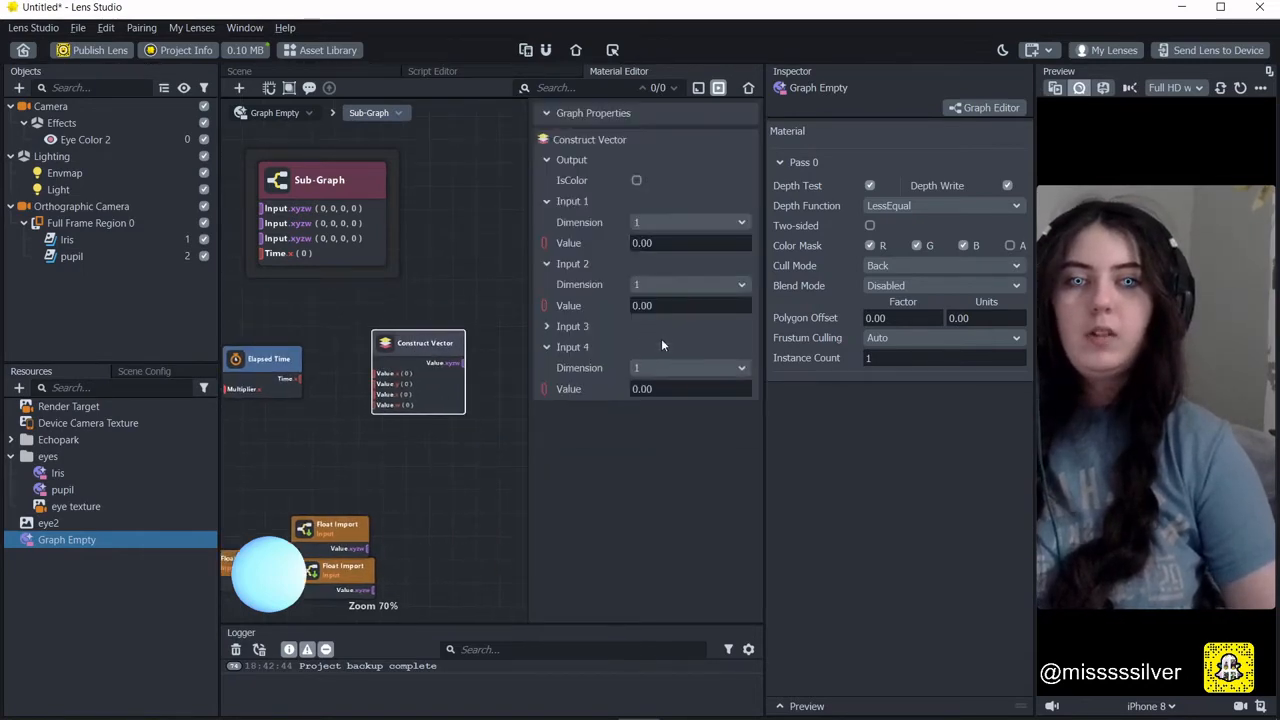
left_click(645, 331)
left_click(660, 346)
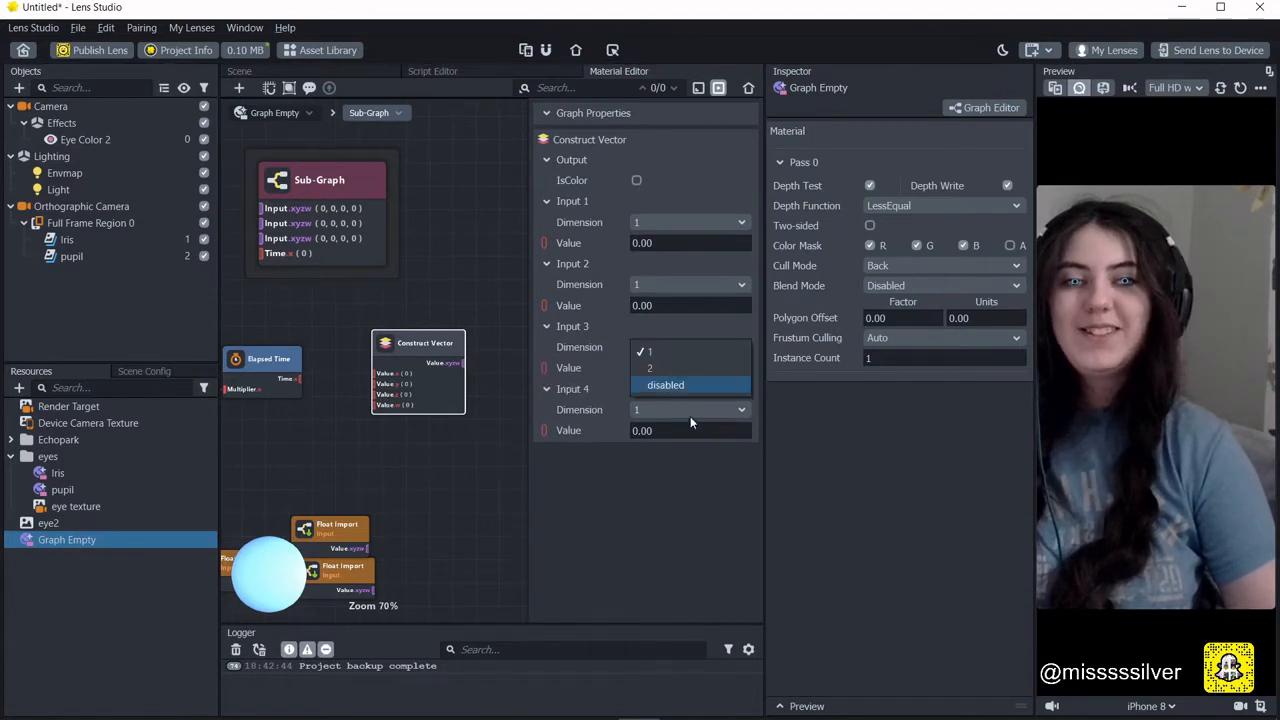
left_click(676, 388)
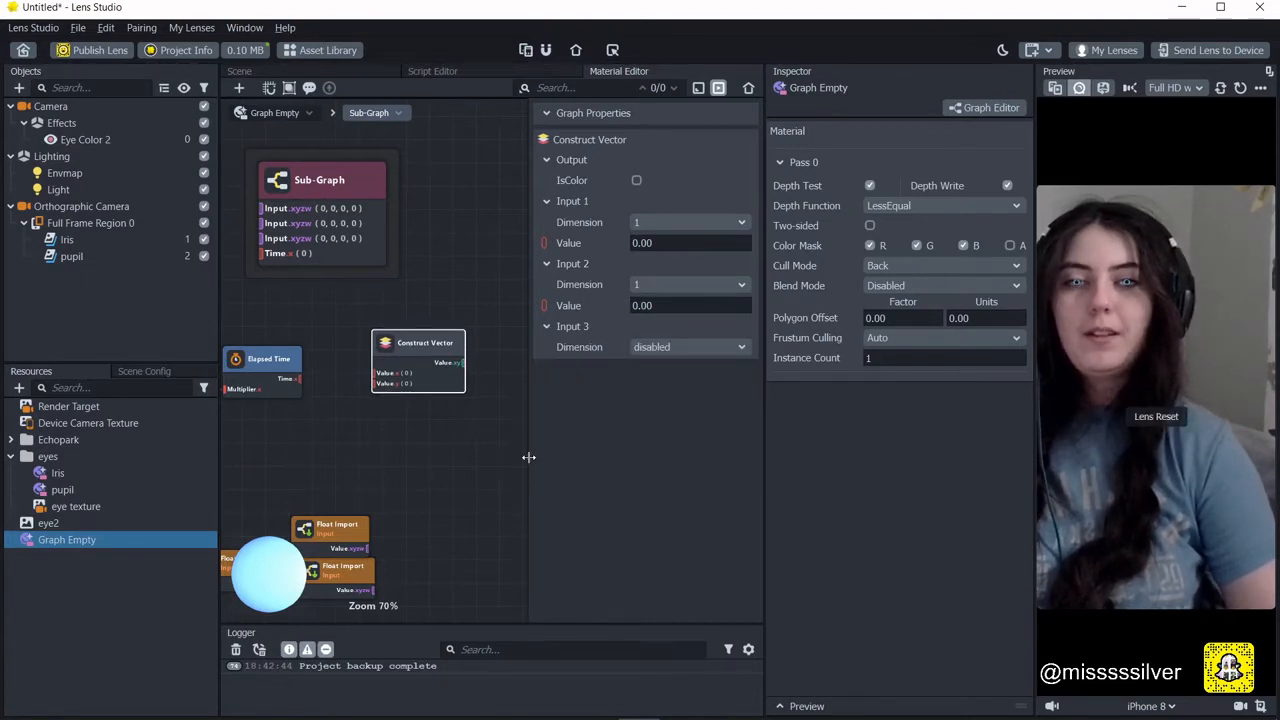
left_click_drag(529, 457, 692, 461)
Connect Elapsed Time's output to Construct Vector's x value and feed the vector's output into input A of a new Add node.
scroll(433, 389, "up", 1)
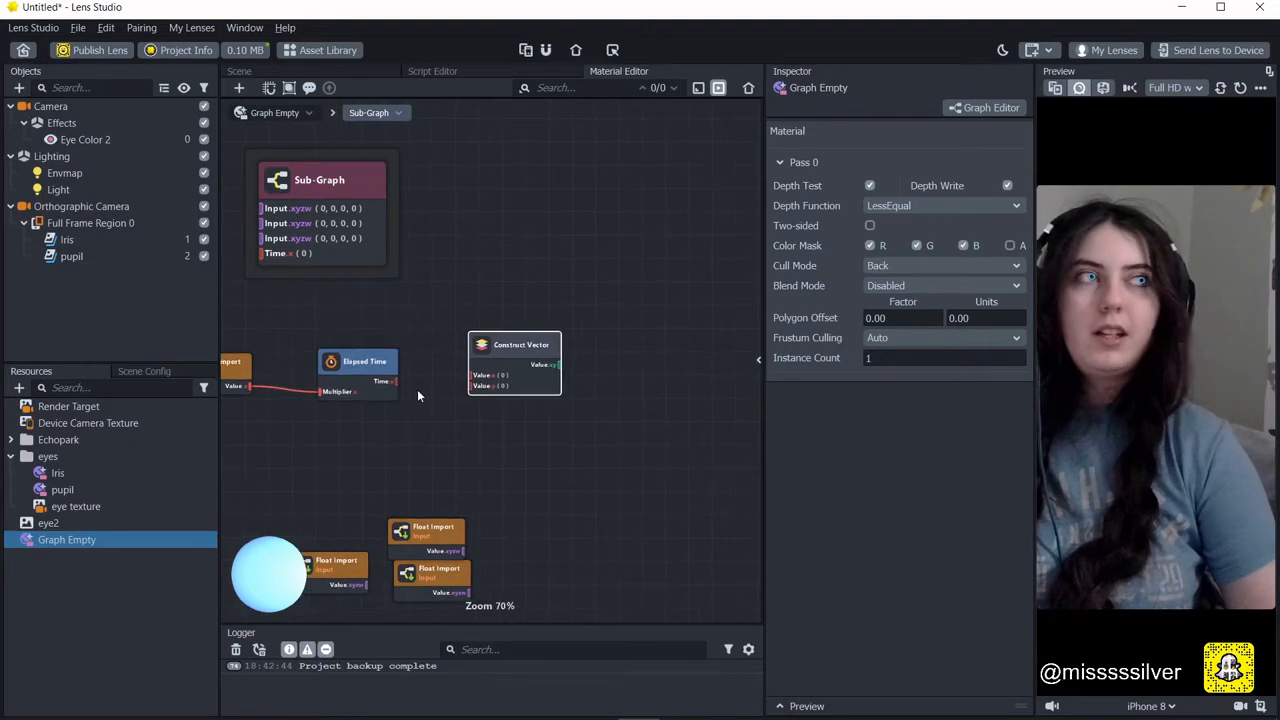
left_click_drag(390, 379, 484, 373)
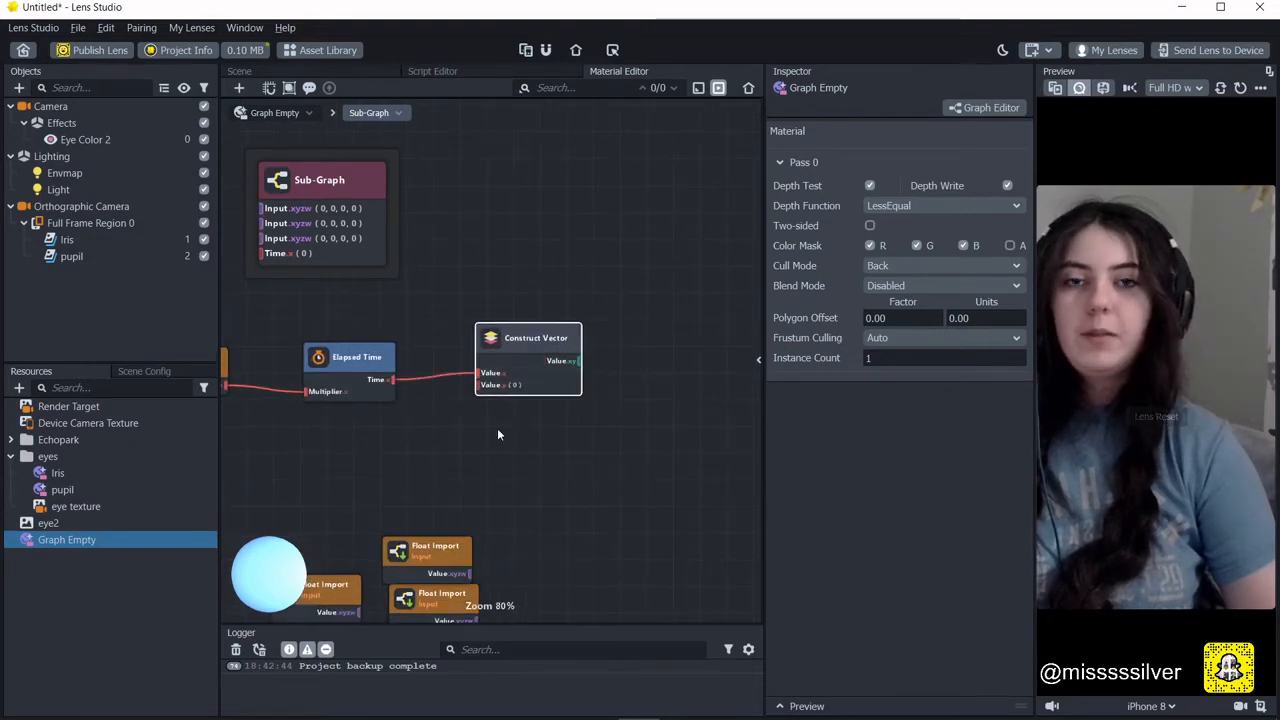
middle_click_drag(497, 454, 527, 484)
scroll(527, 484, "down", 1)
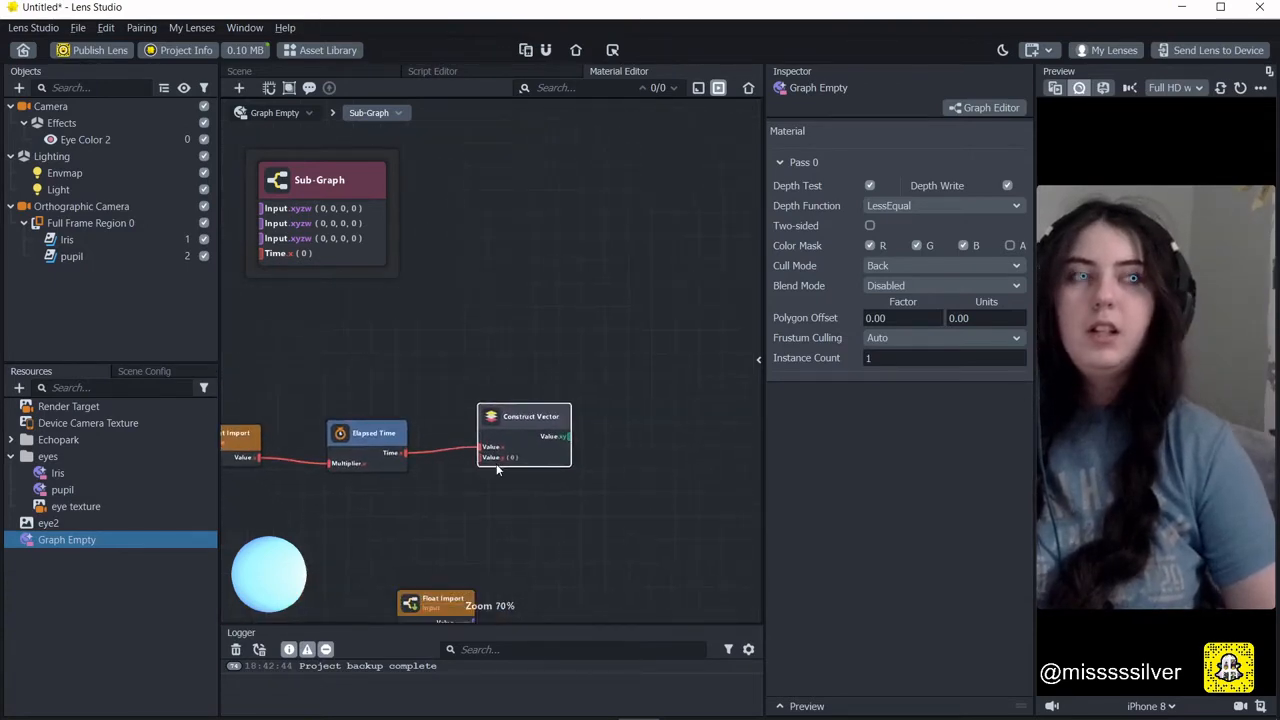
left_click_drag(556, 441, 520, 332)
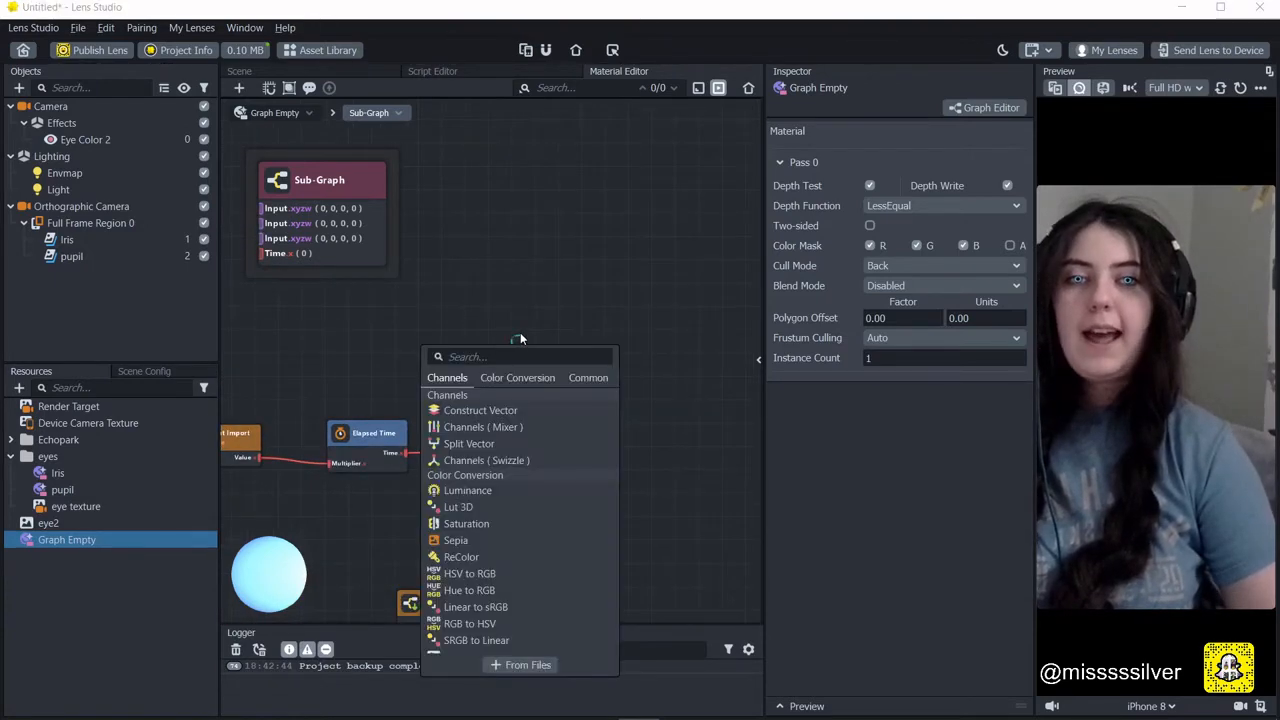
type("add")
left_click(486, 381)
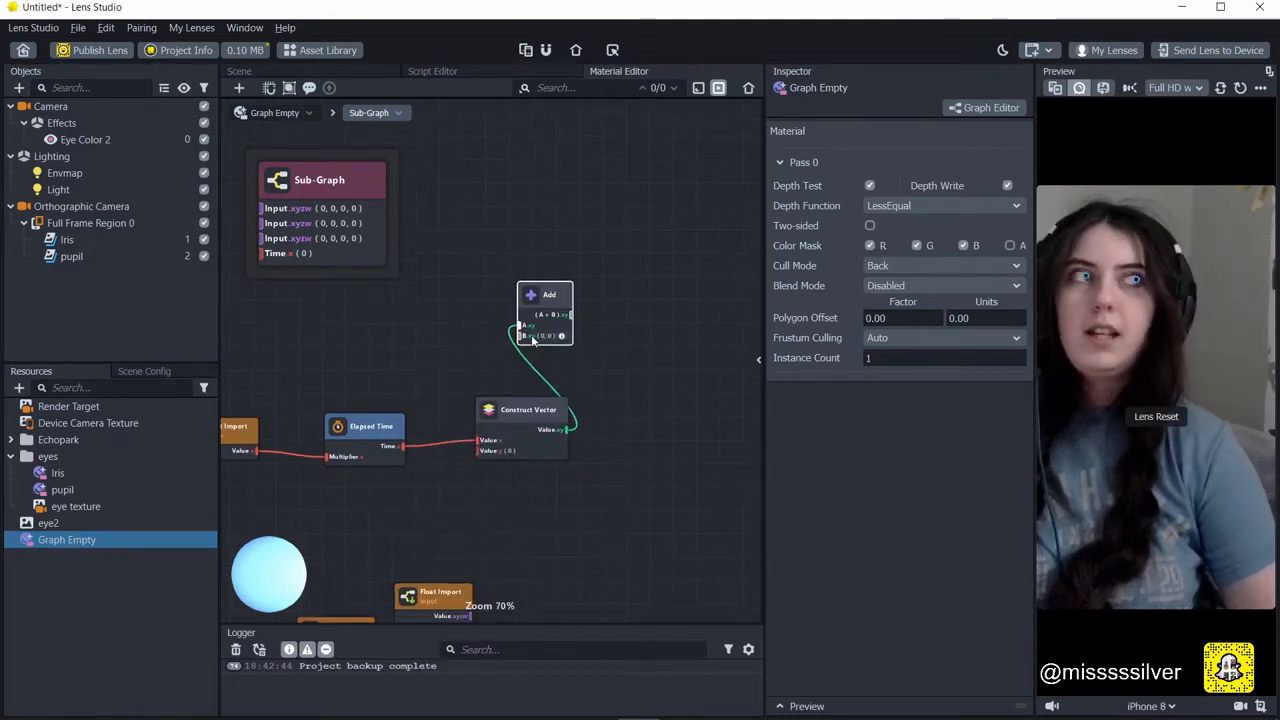
Feed a new Screen UV Coord node into the Add node's input B and move the Add node beyond Construct Vector.
left_click_drag(533, 339, 449, 291)
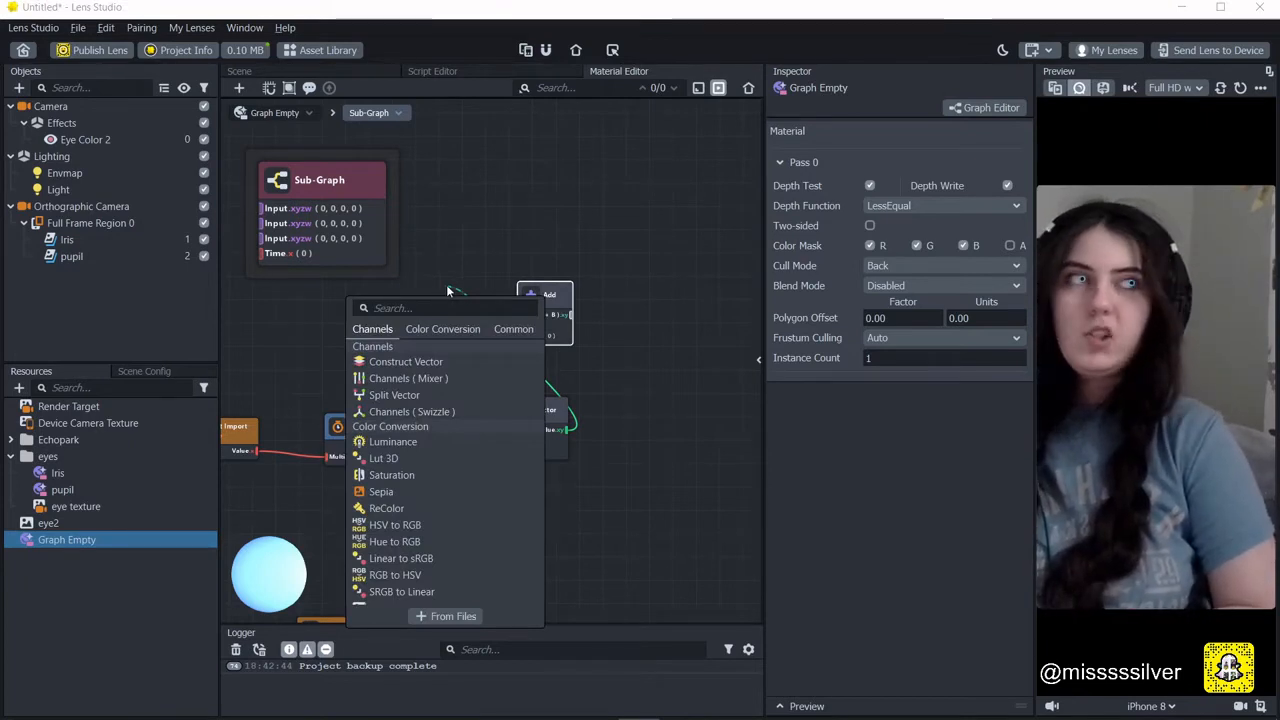
type("scre")
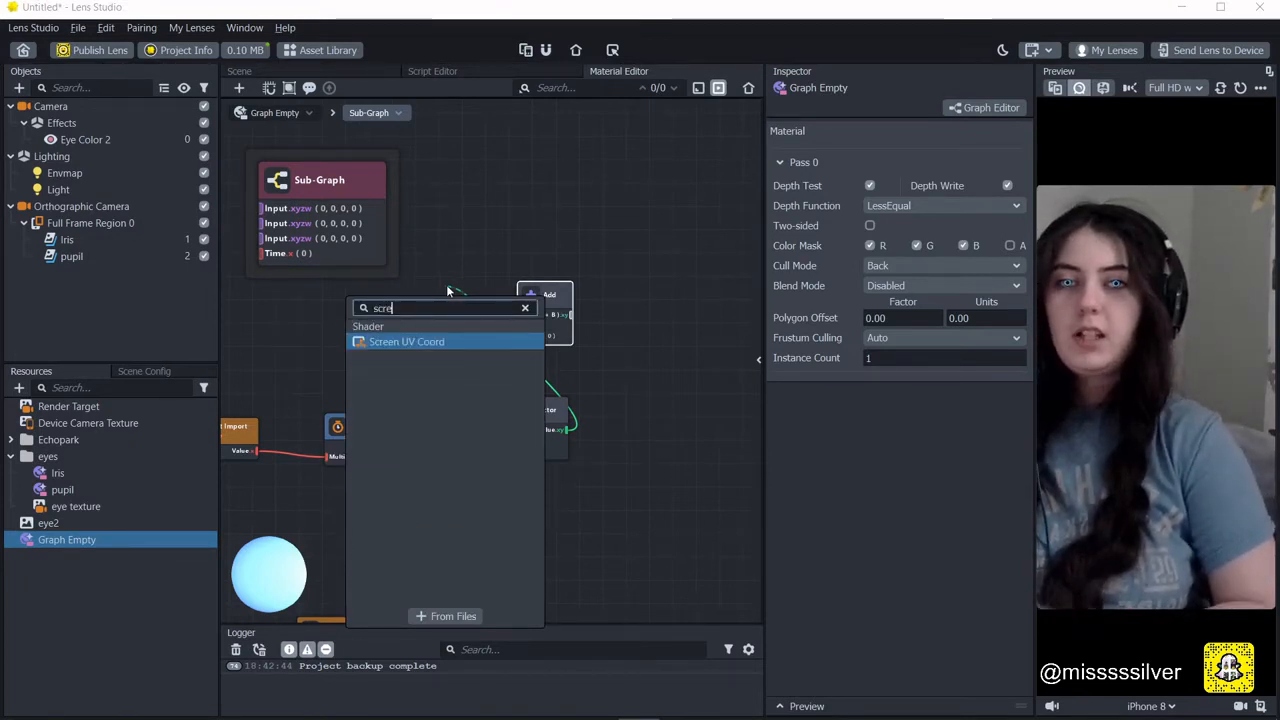
left_click(434, 342)
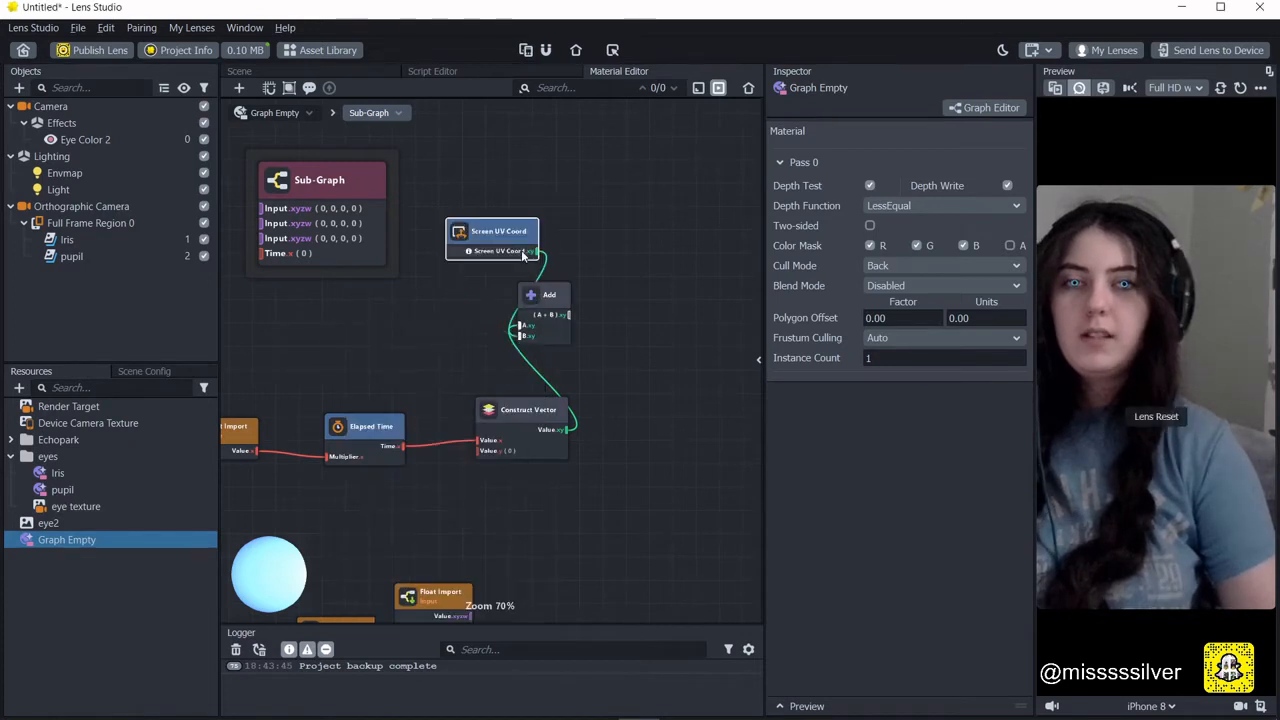
left_click_drag(521, 250, 451, 247)
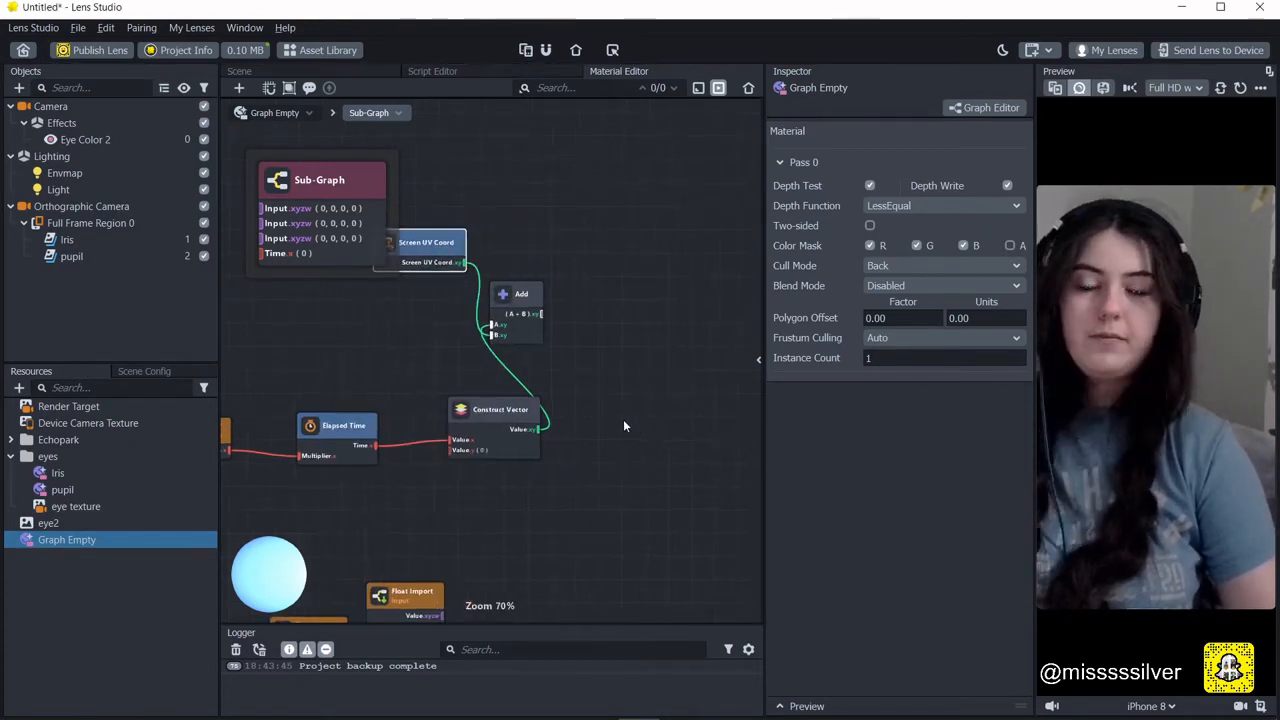
middle_click_drag(623, 419, 536, 370)
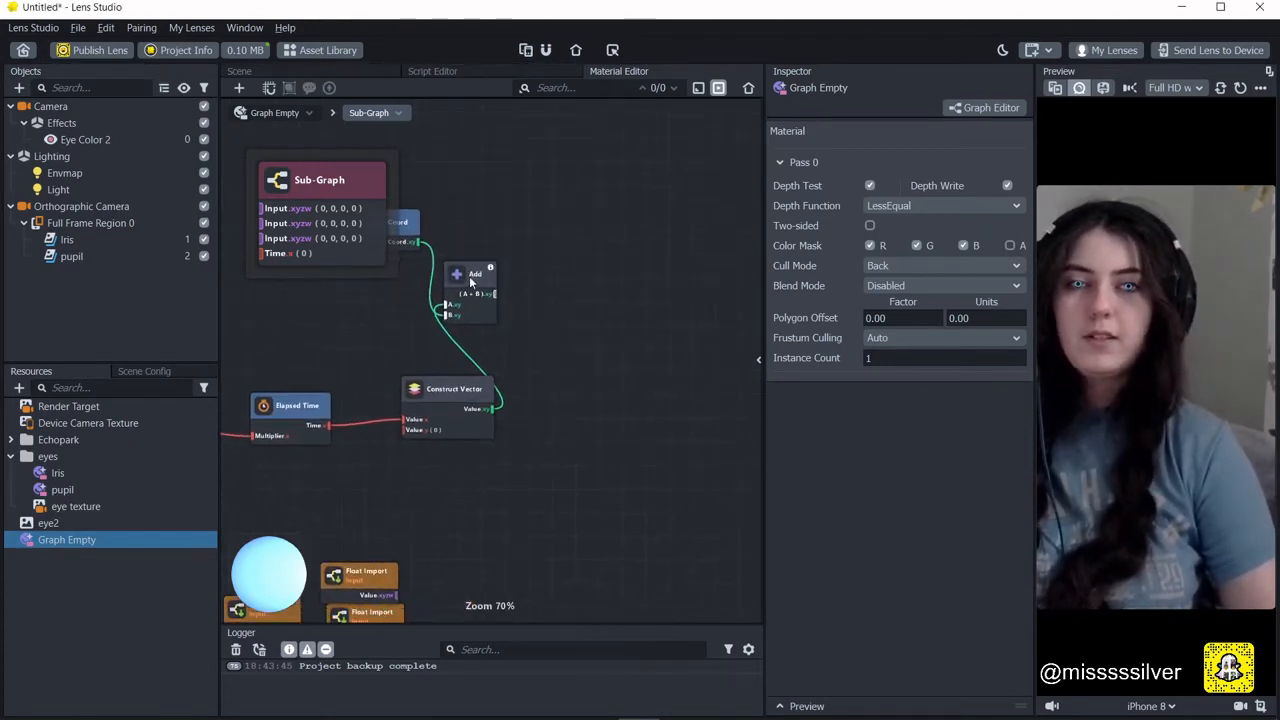
left_click_drag(470, 283, 553, 318)
middle_click_drag(568, 501, 520, 464)
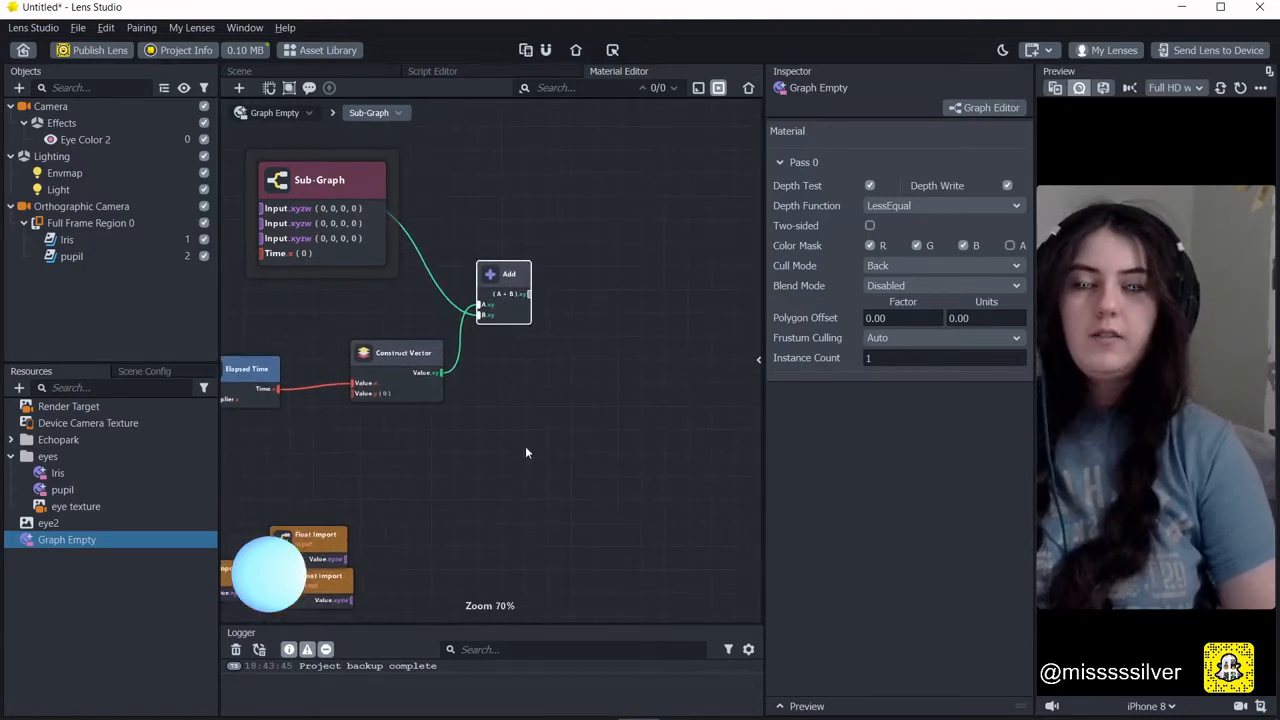
Feed the Add node's output into the Coords input of a new Rotate Coords node.
middle_click_drag(531, 379, 547, 406)
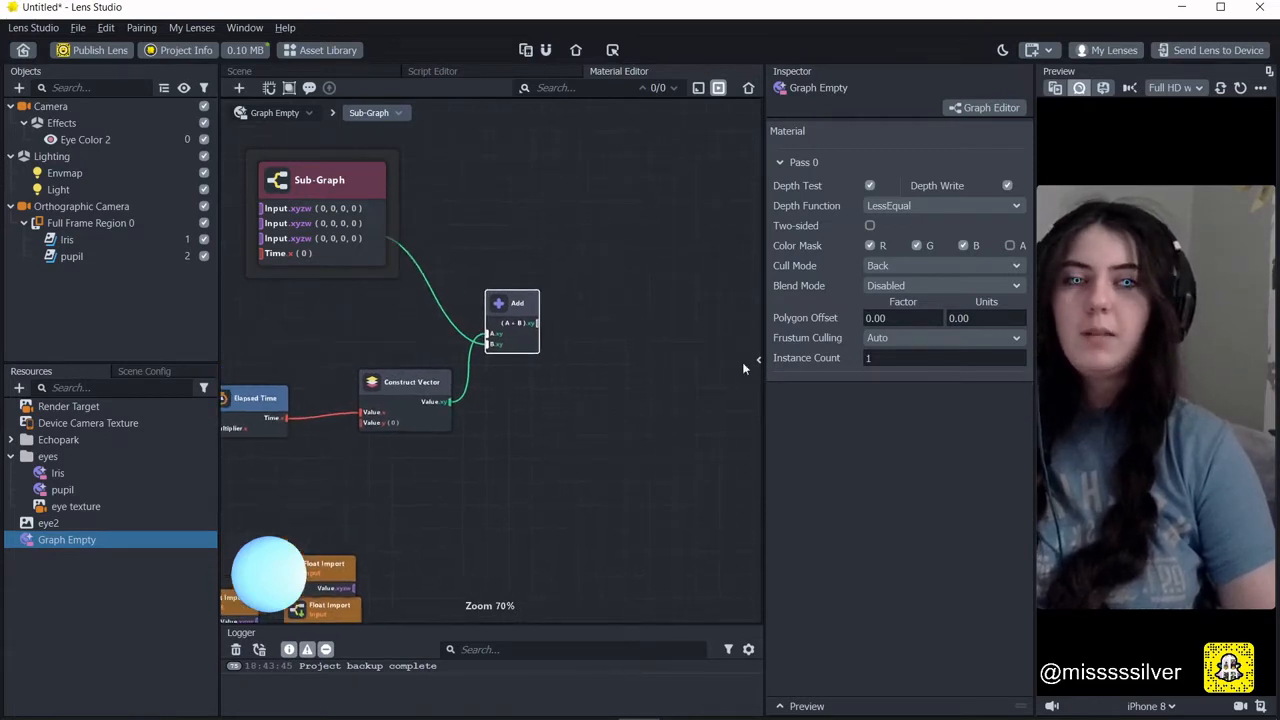
middle_click_drag(711, 379, 671, 408)
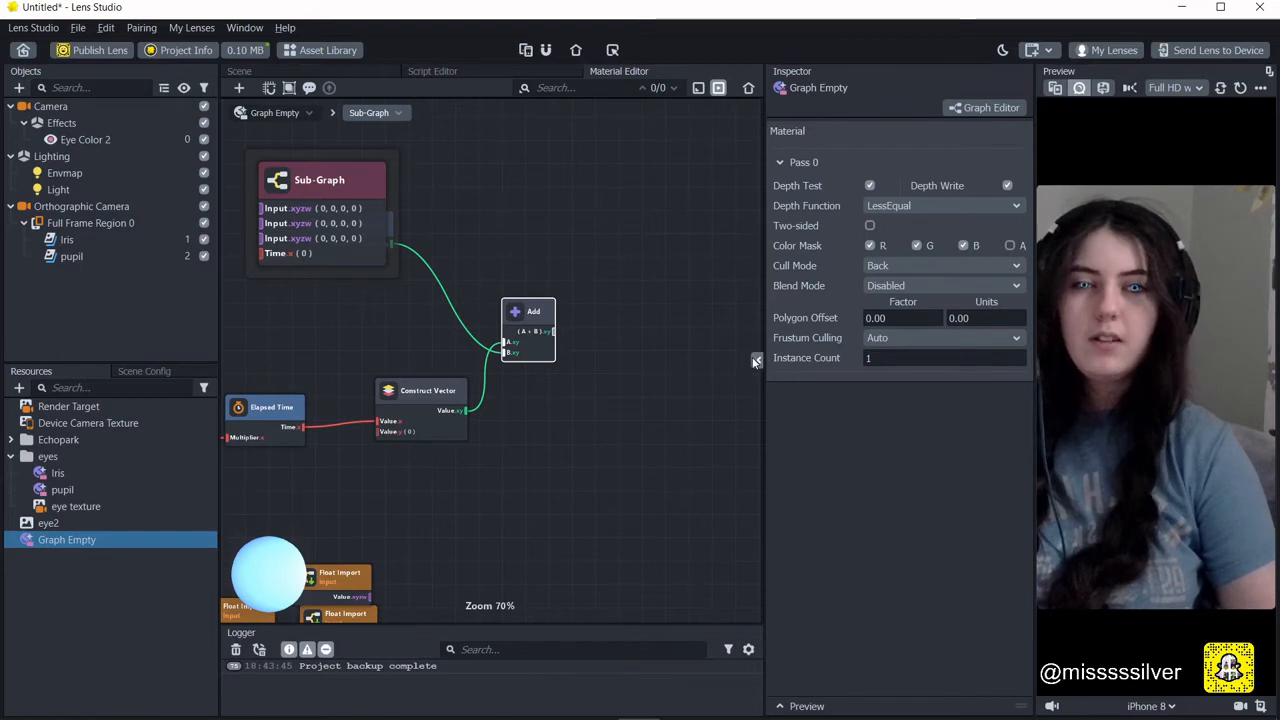
middle_click_drag(612, 420, 609, 416)
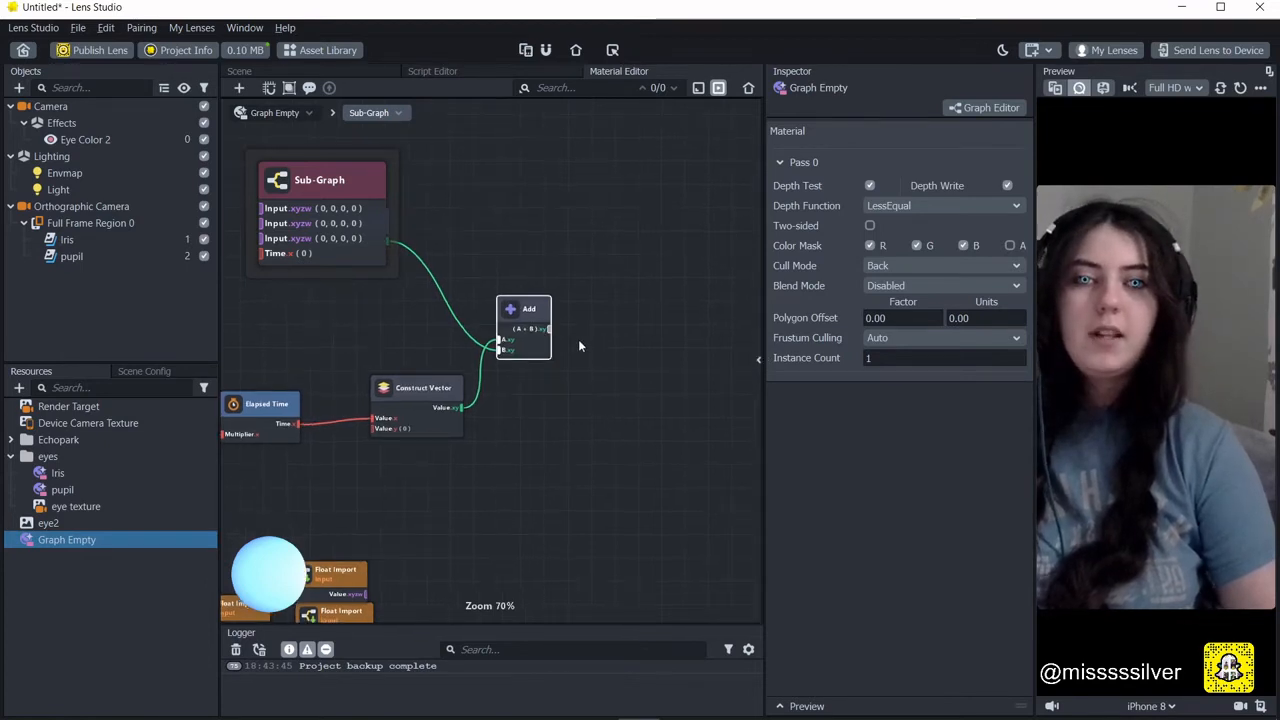
middle_click_drag(578, 346, 509, 363)
left_click_drag(489, 352, 564, 350)
type("r")
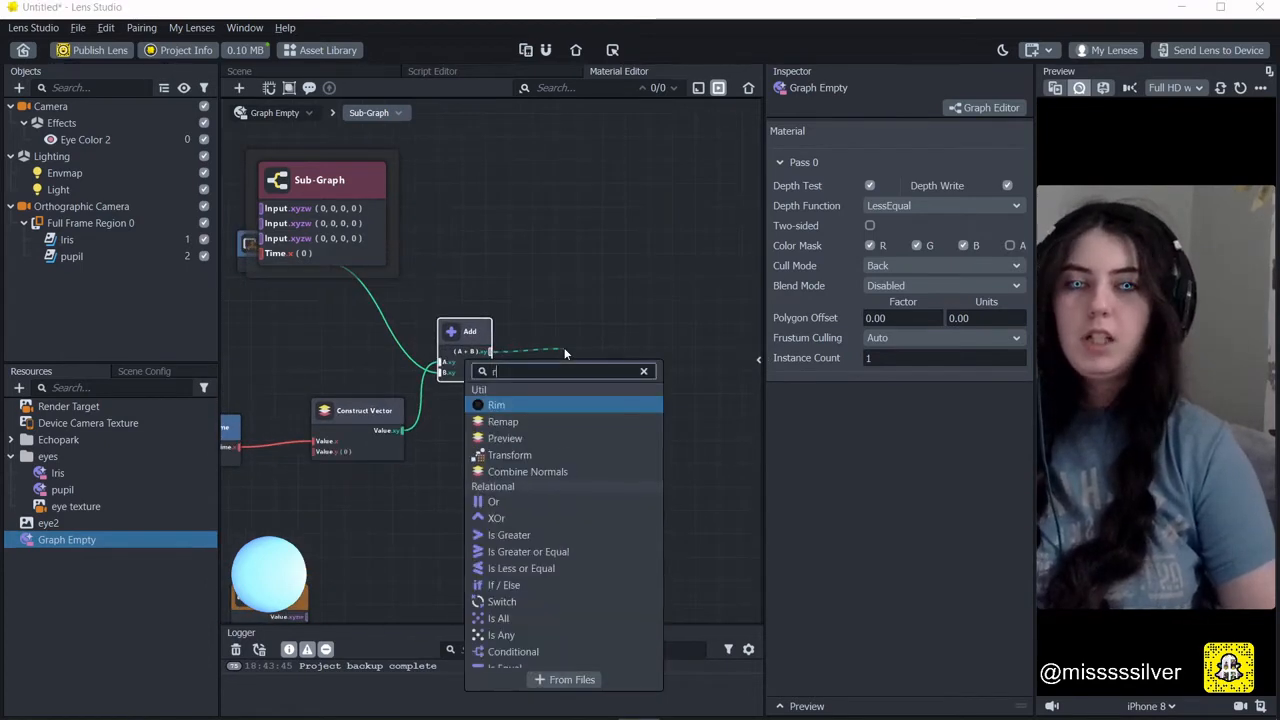
type("ota")
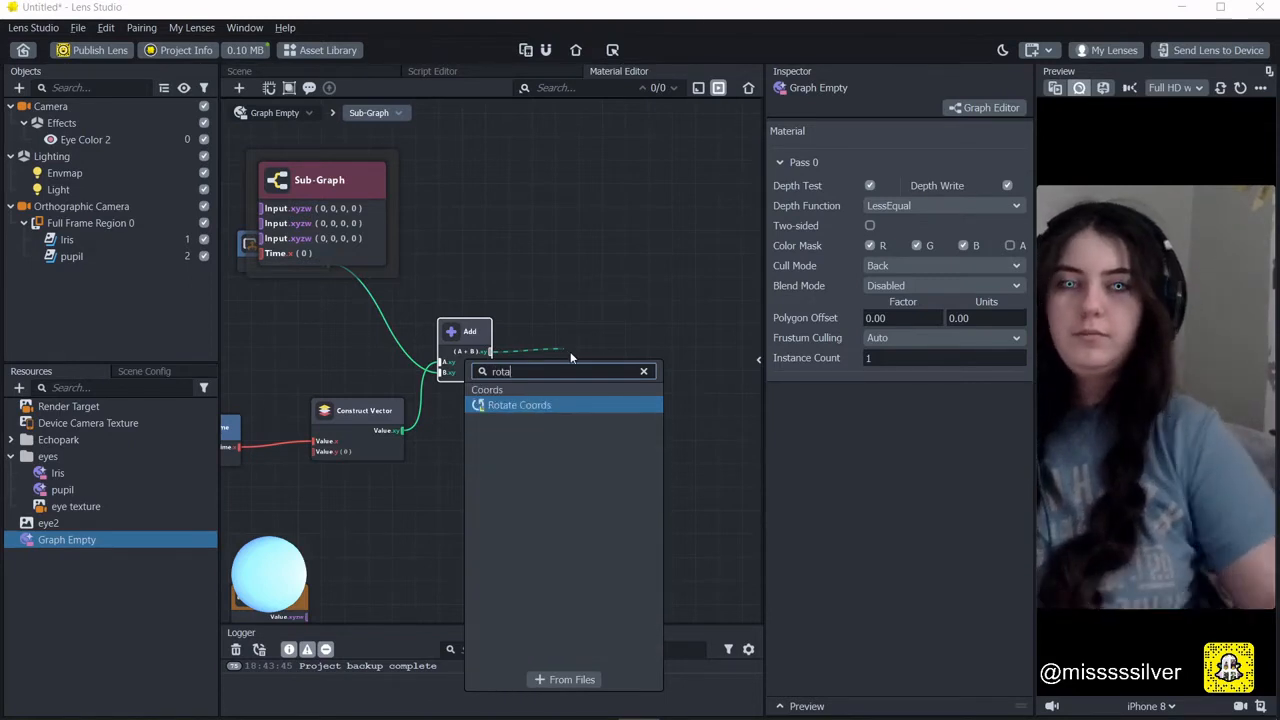
left_click(565, 406)
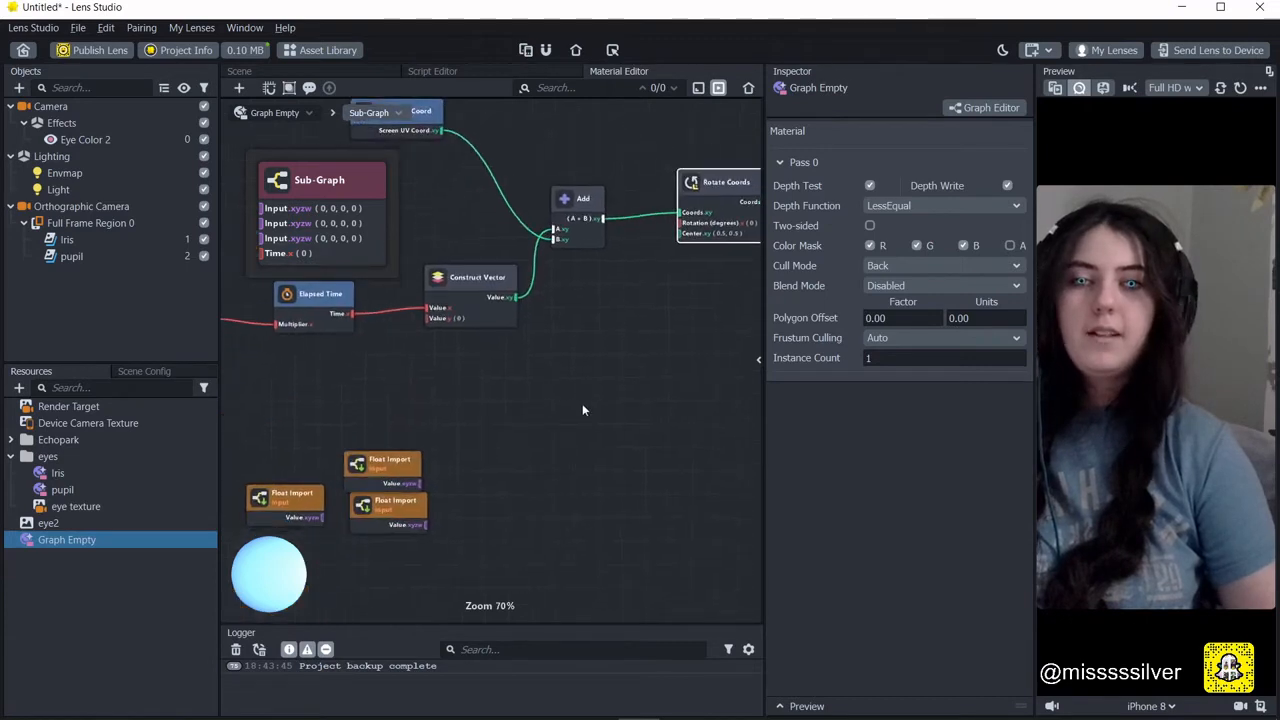
Move the three unconnected Float Import nodes closer to Rotate Coords and place one of them above the Add node.
left_click_drag(506, 562, 234, 470)
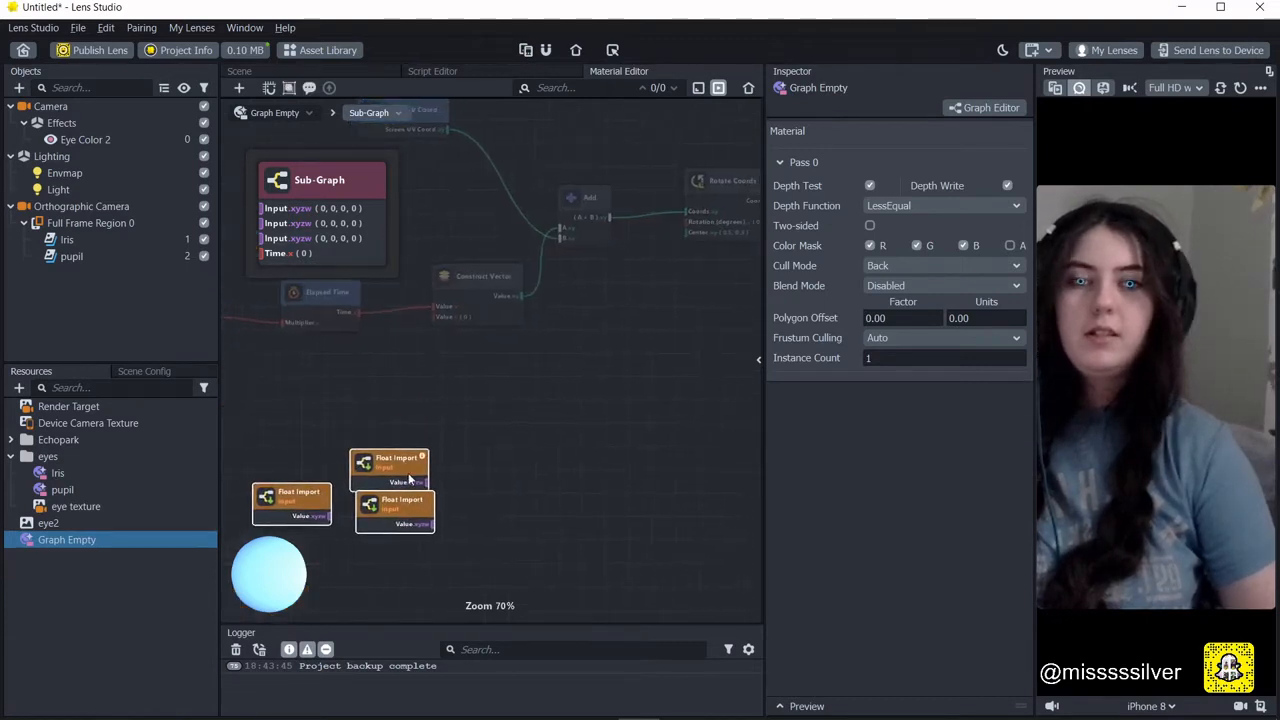
left_click_drag(409, 480, 612, 452)
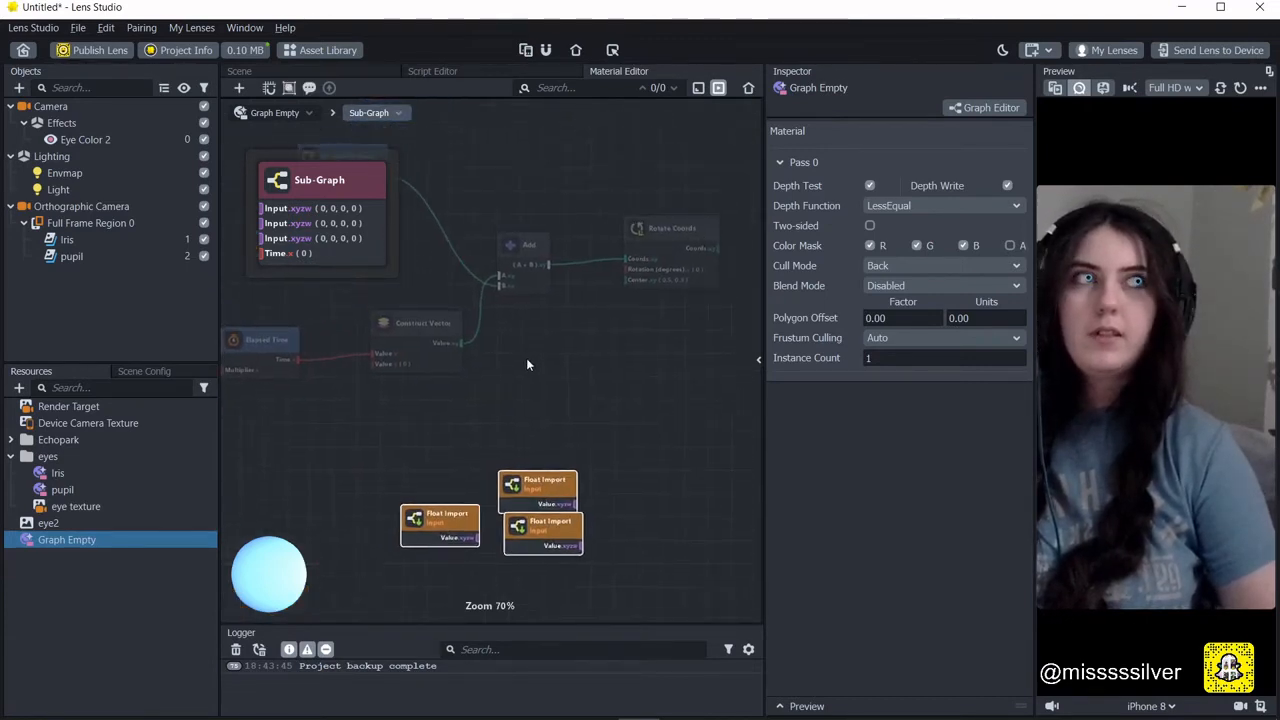
left_click(548, 404)
left_click_drag(523, 498, 575, 367)
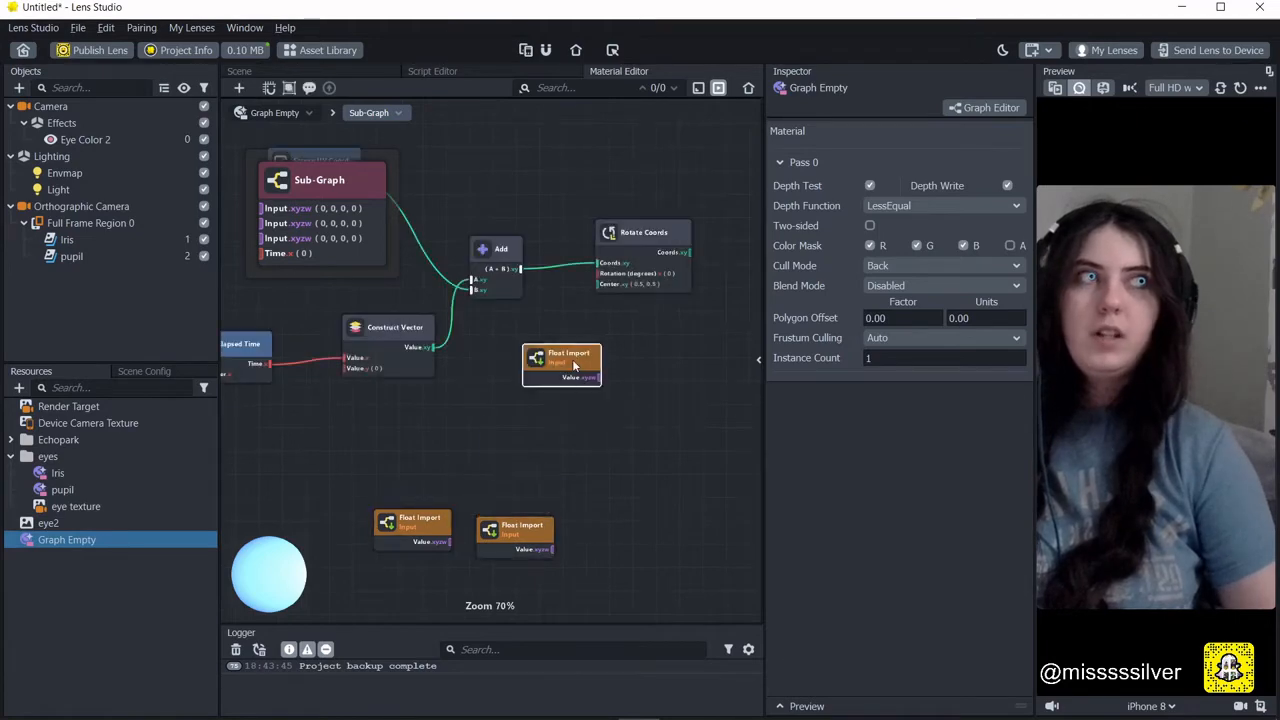
middle_click_drag(624, 299, 610, 322)
left_click_drag(541, 382, 501, 173)
middle_click_drag(560, 289, 394, 369)
middle_click_drag(422, 287, 464, 280)
Set the channels of the Float Import above the Add node to x and title it Rotation.
left_click(757, 362)
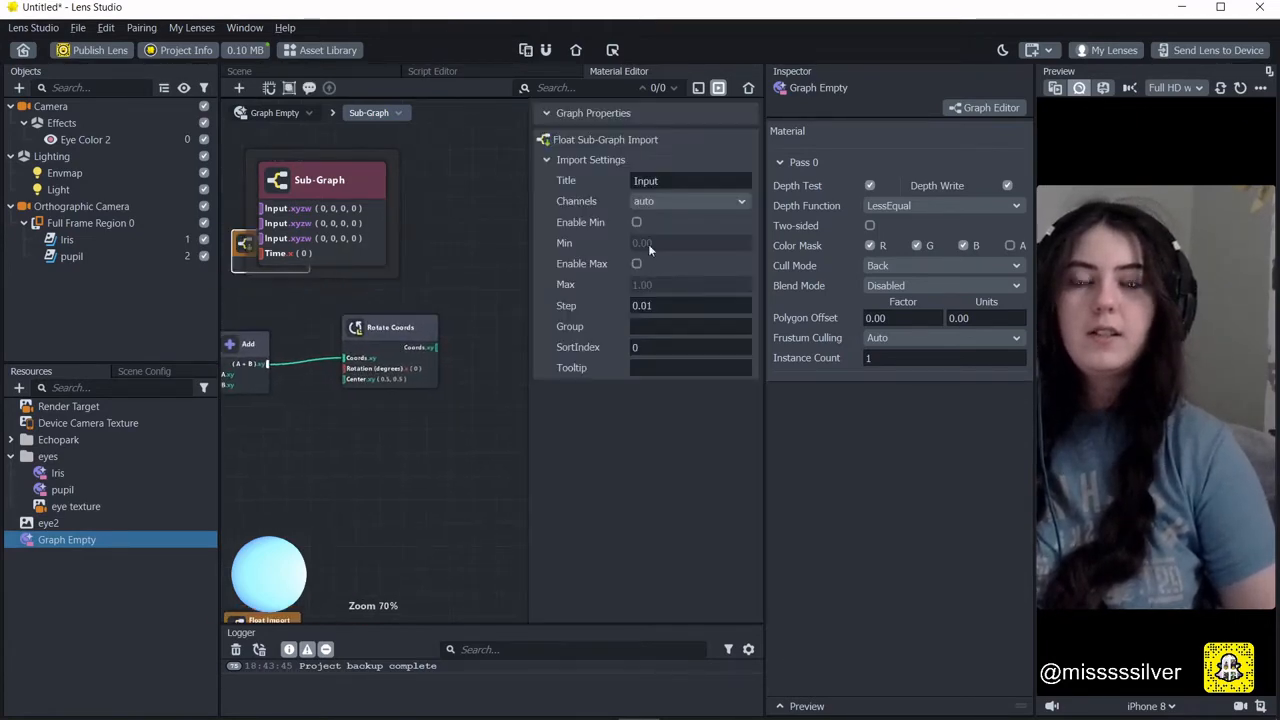
left_click(680, 202)
left_click(521, 349)
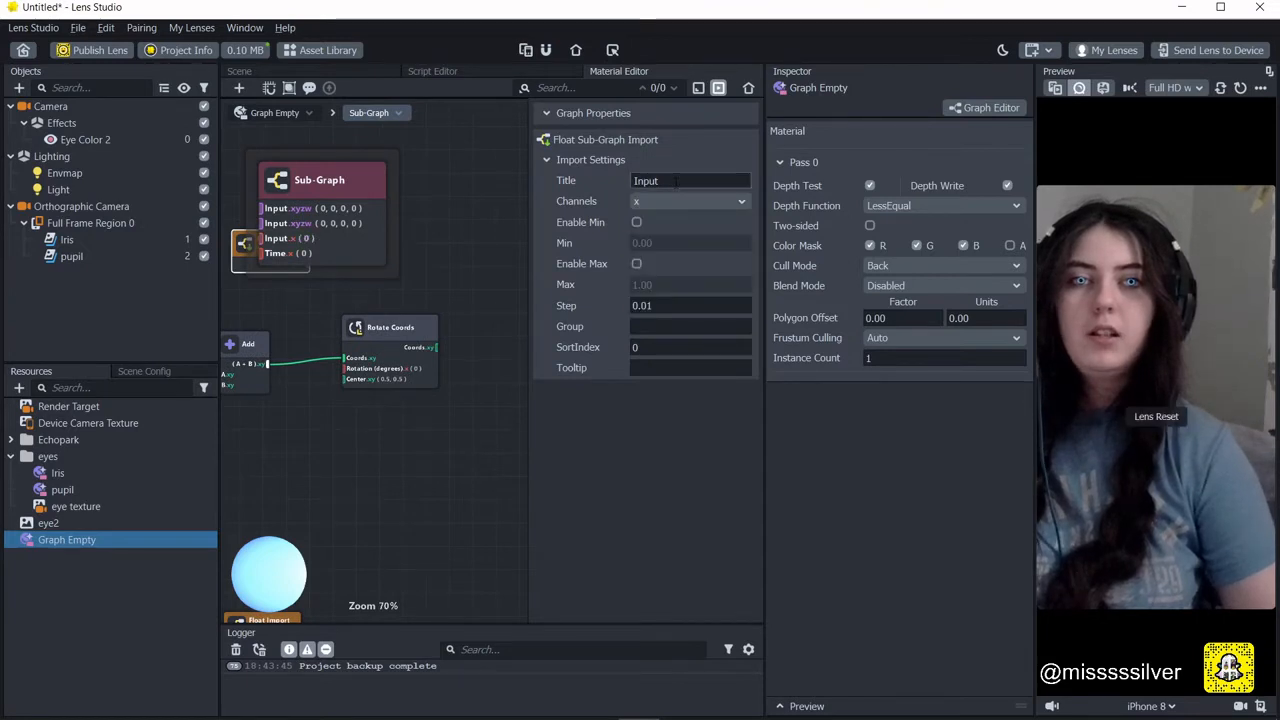
double_click(715, 180)
type("Rotation")
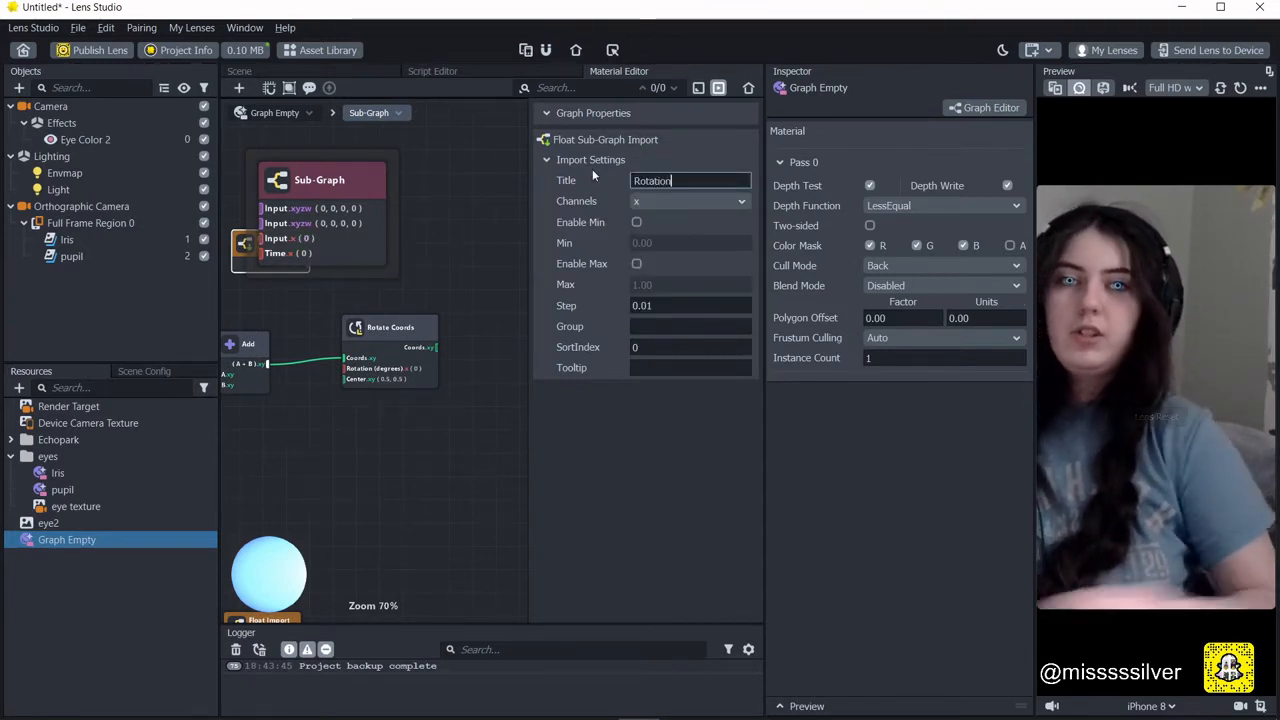
left_click(464, 216)
Connect the Rotation import's value to the Rotation (degrees) input of Rotate Coords and collapse the graph properties.
middle_click_drag(464, 229, 548, 240)
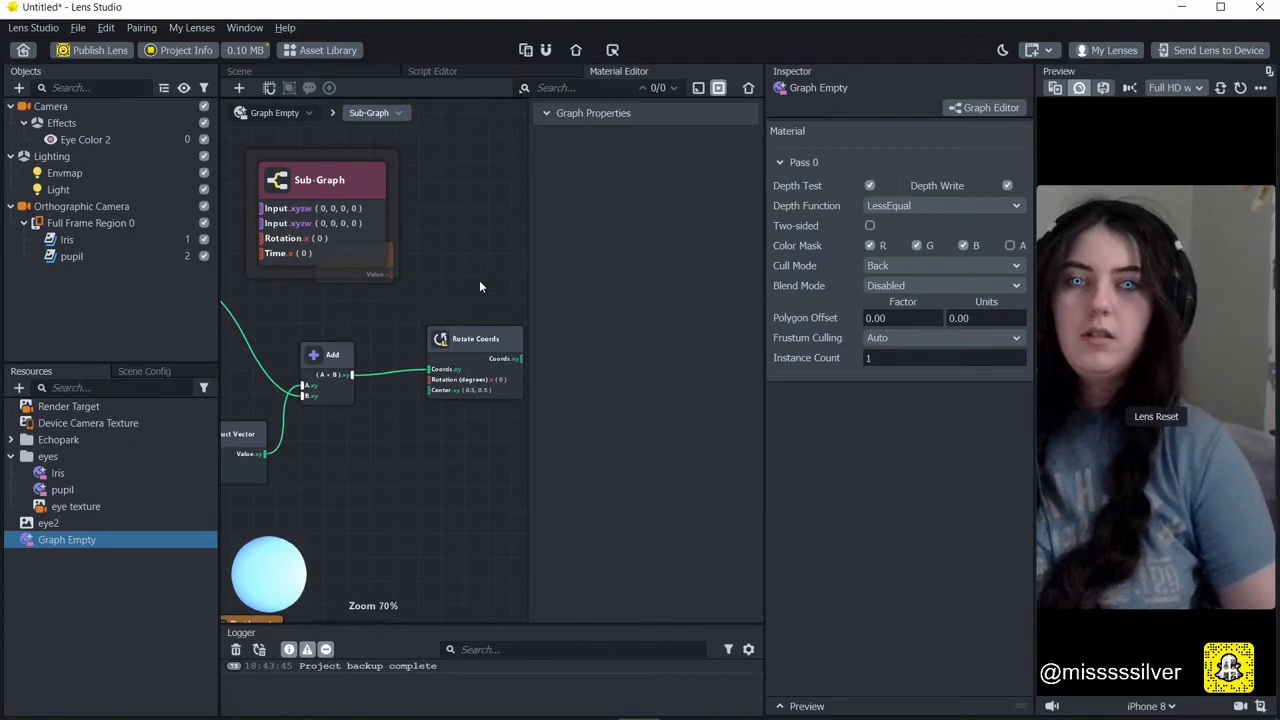
left_click_drag(409, 278, 451, 383)
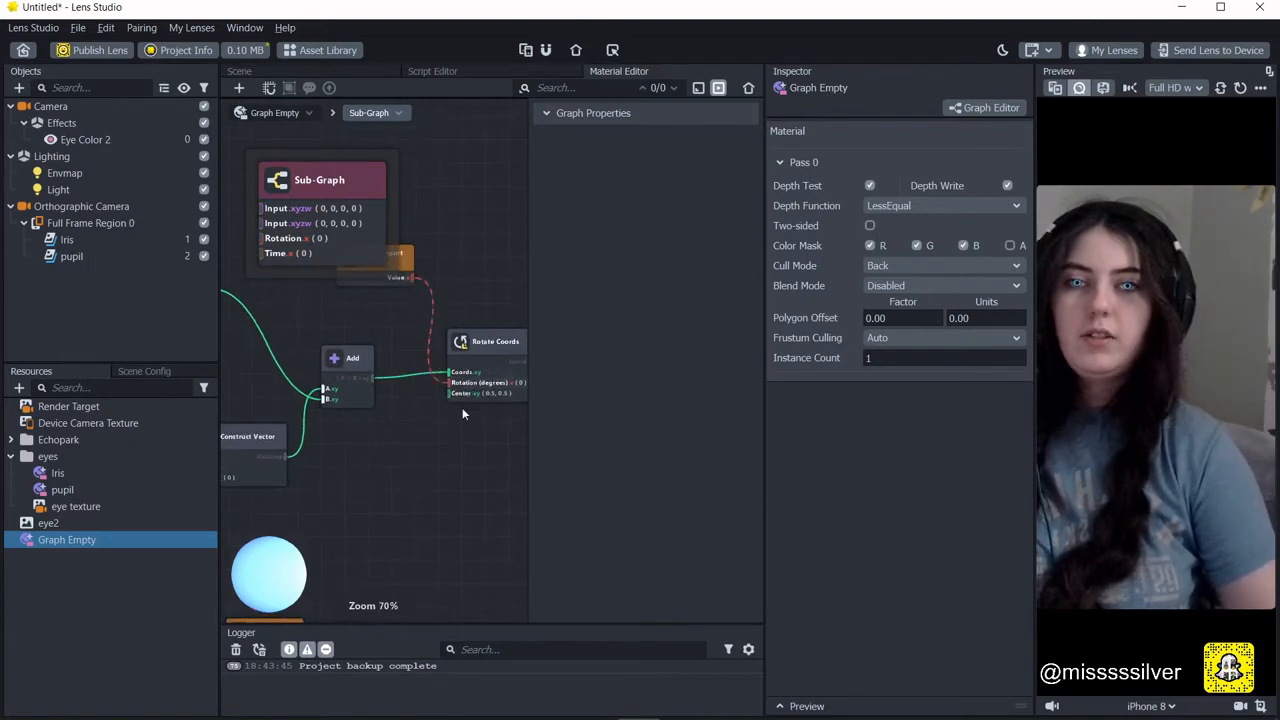
middle_click_drag(462, 408, 436, 357)
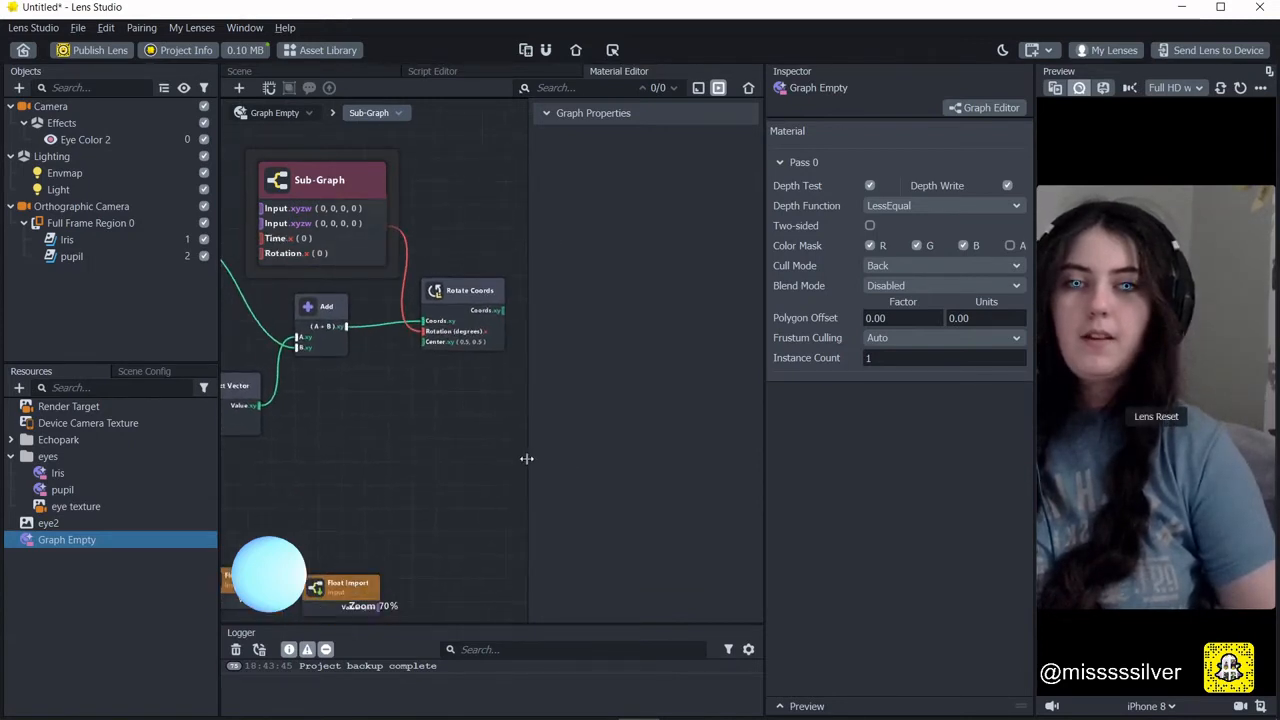
left_click_drag(527, 457, 840, 566)
Feed Rotate Coords into input A of a new Add node and a new Multiply node into its input B.
middle_click_drag(666, 489, 585, 470)
left_click_drag(464, 337, 450, 480)
type("add")
left_click(480, 108)
type("mul")
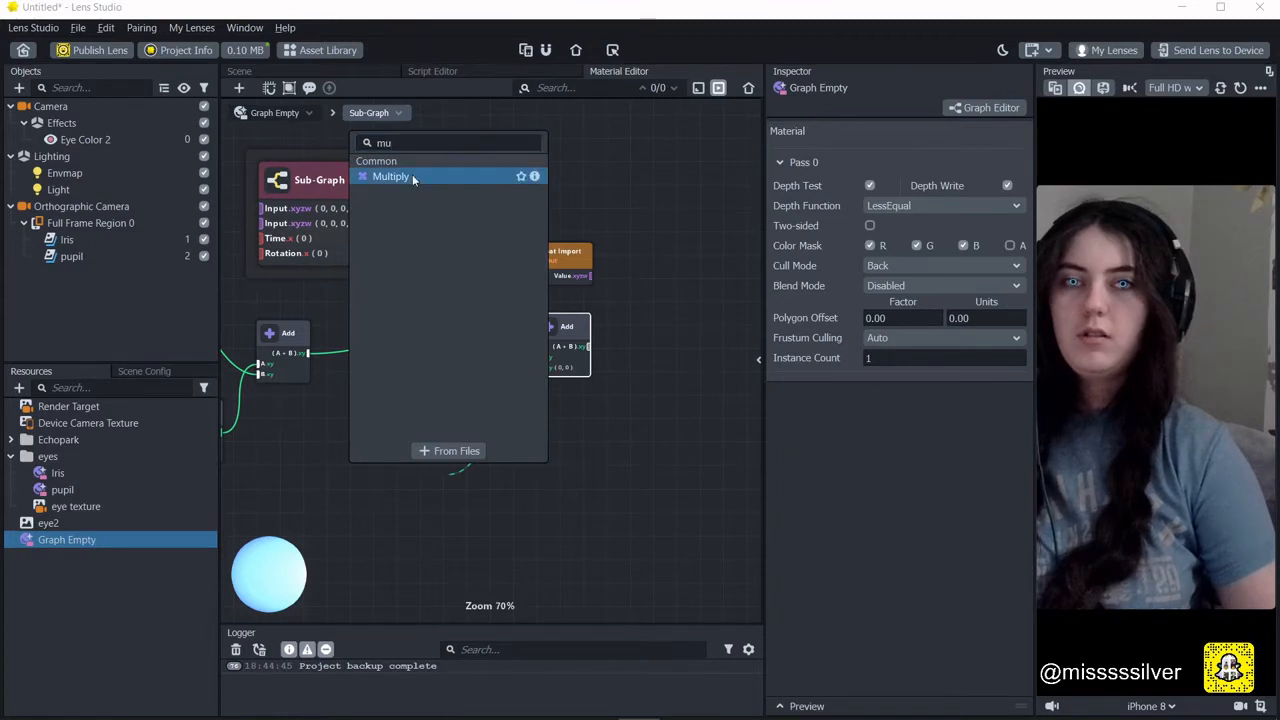
left_click(412, 175)
middle_click_drag(501, 515, 514, 474)
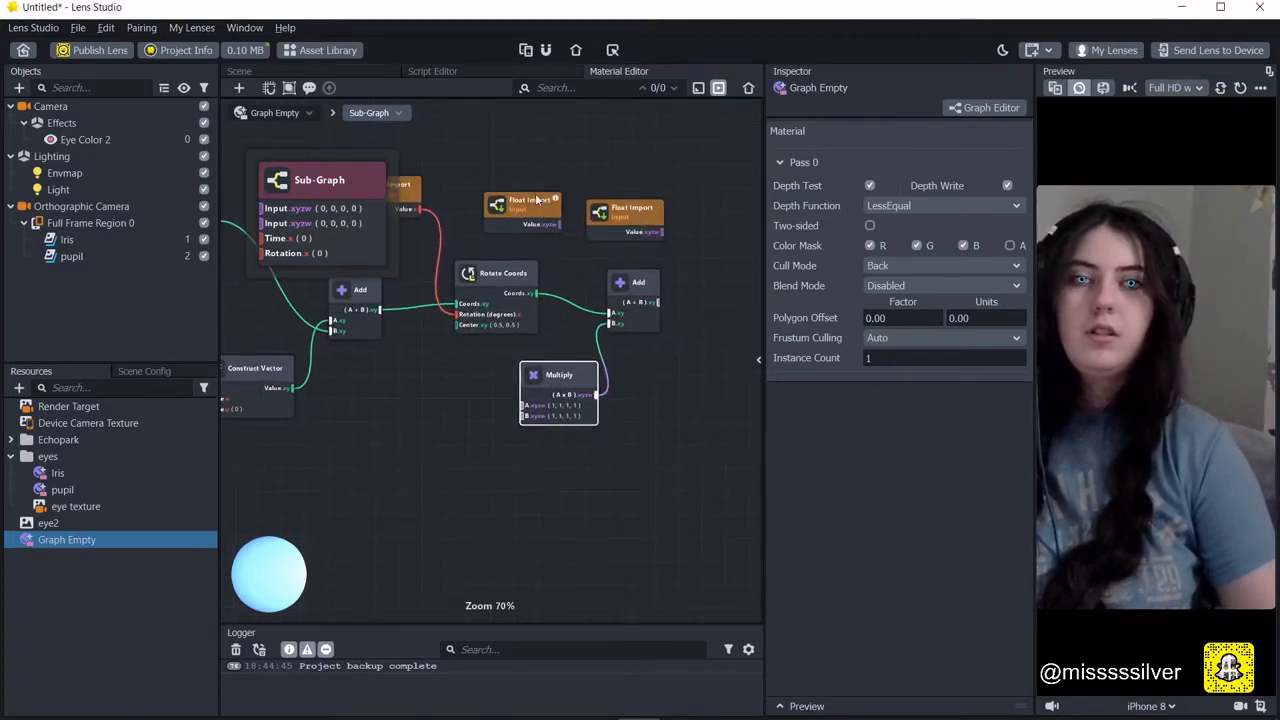
Move an unused Float Import below the Multiply node, set its channels to x and title it Multiply.
left_click_drag(520, 205, 376, 480)
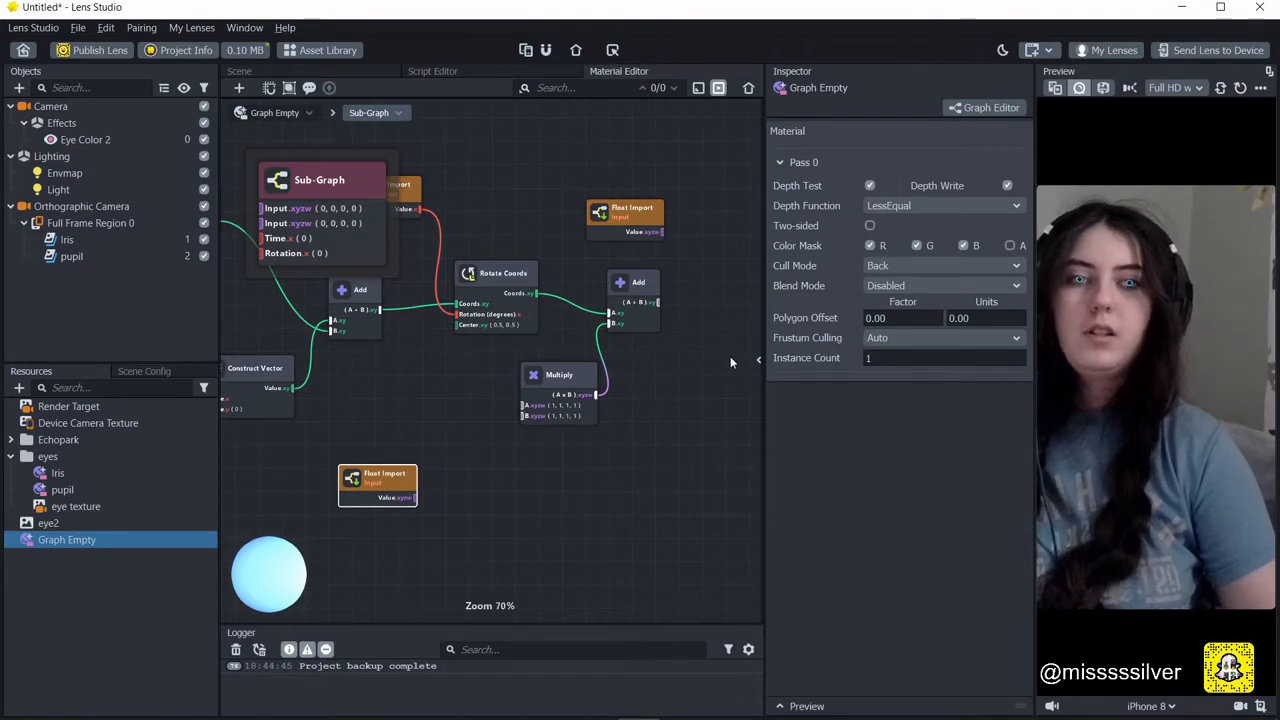
left_click(758, 360)
left_click(656, 202)
left_click(675, 307)
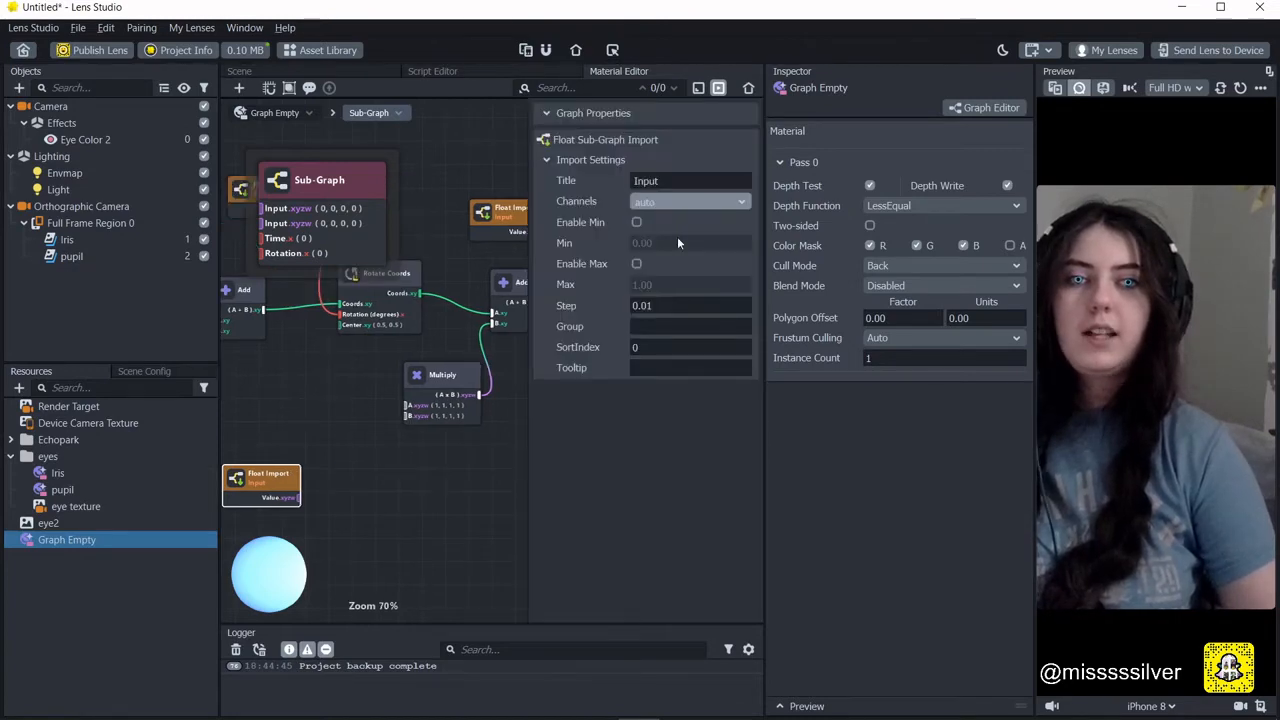
double_click(637, 181)
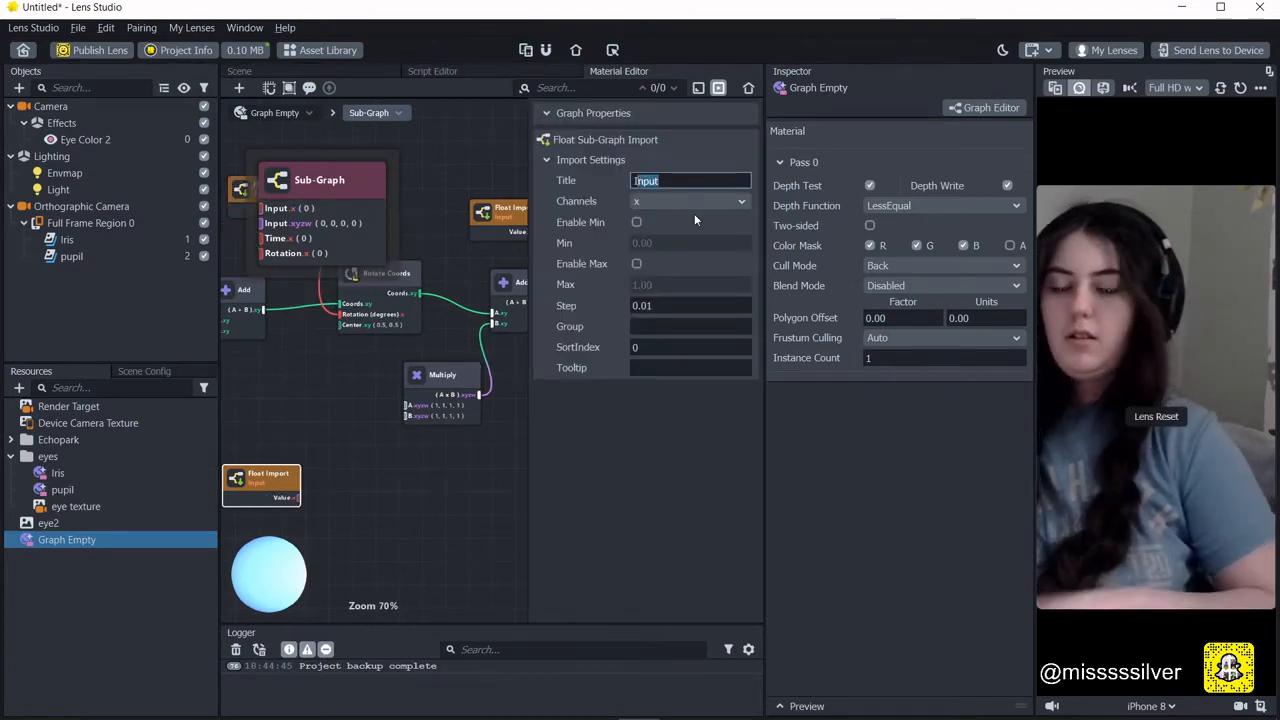
type("Multiply")
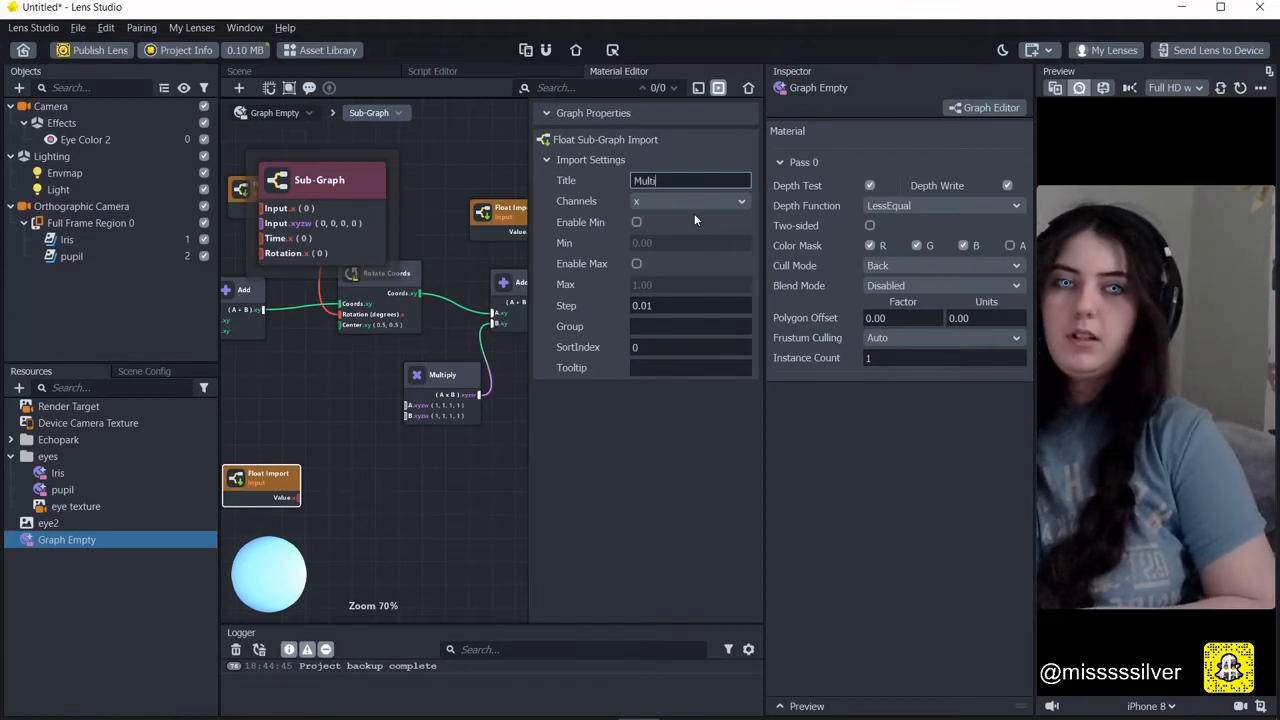
left_click(530, 386)
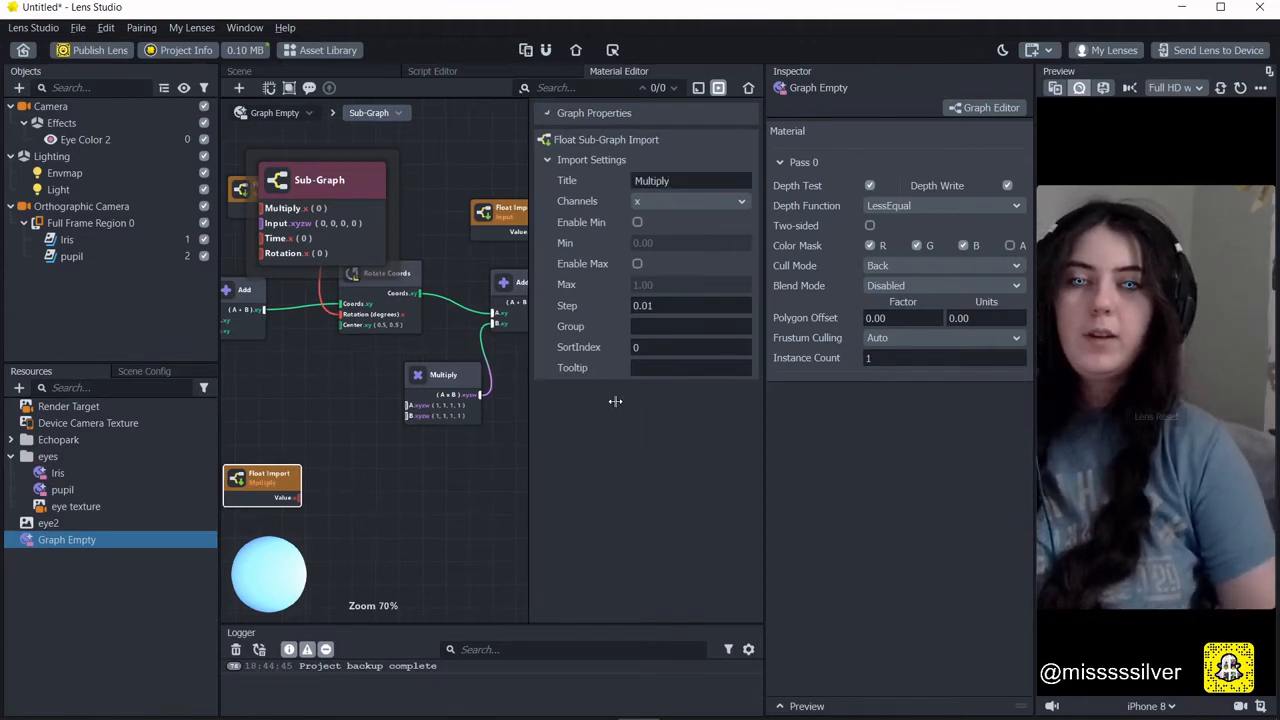
left_click(530, 440)
Connect the Multiply import to the Multiply node's input A and move the remaining Float Import just below that import.
left_click_drag(414, 497, 546, 408)
left_click_drag(625, 213, 530, 520)
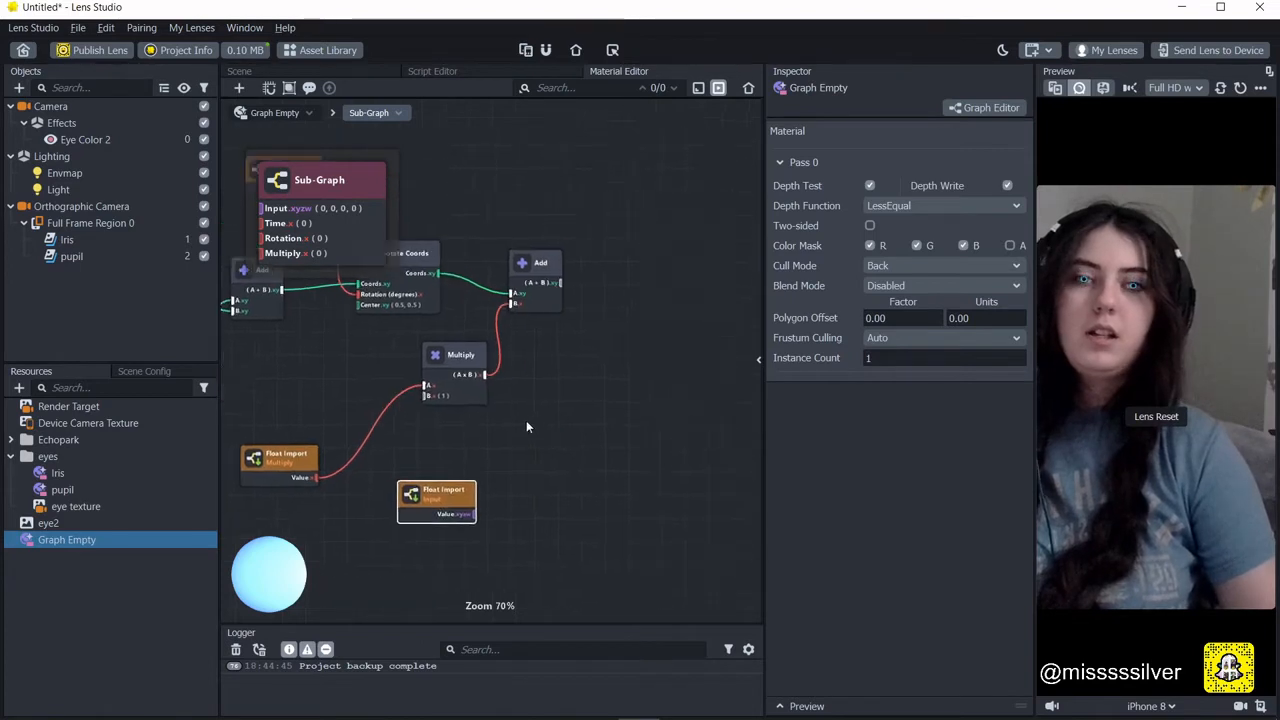
middle_click_drag(550, 418, 610, 402)
left_click_drag(478, 478, 389, 503)
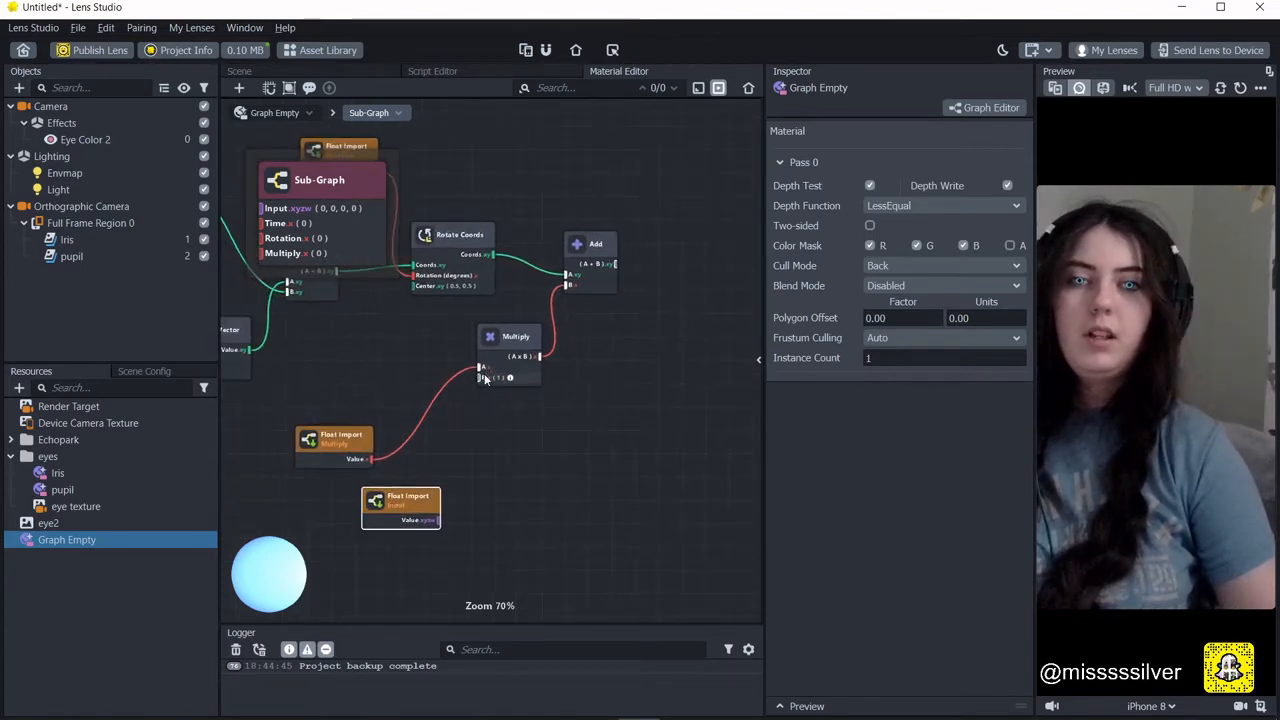
Search for a triplanar node with "trip" to feed into the Multiply node's input B.
left_click_drag(484, 375, 519, 489)
type("tr")
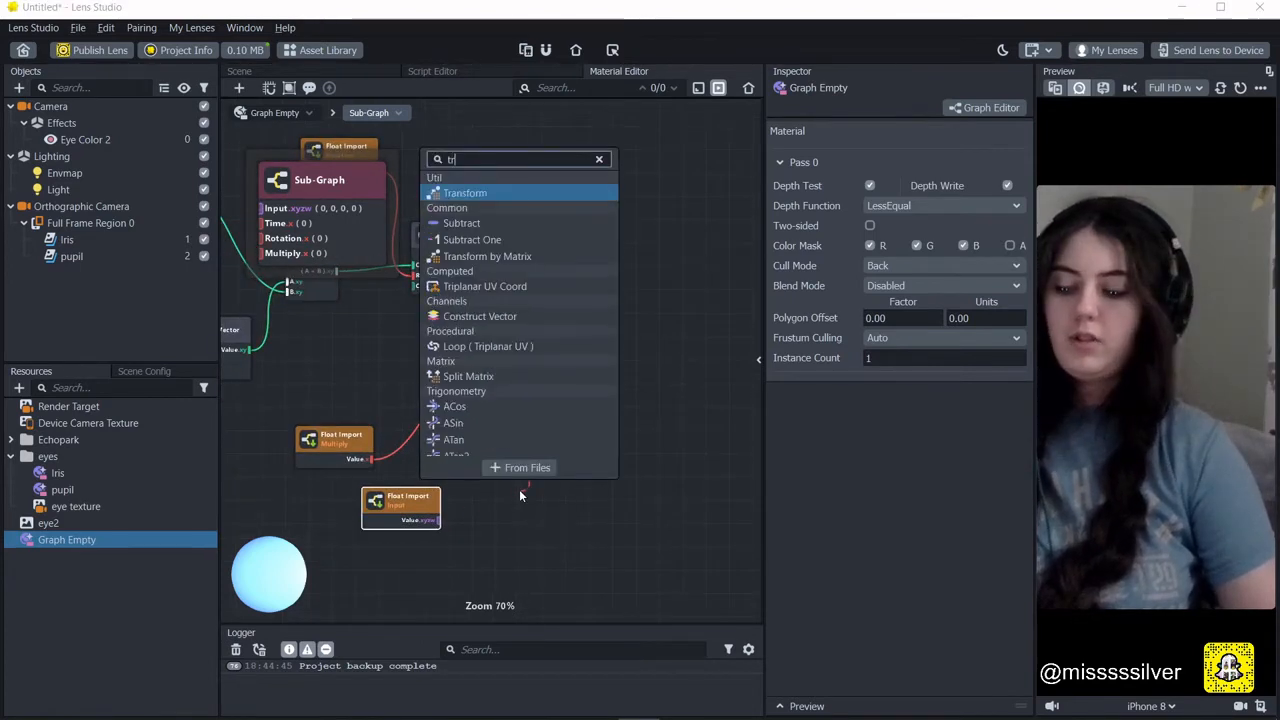
type("ip")
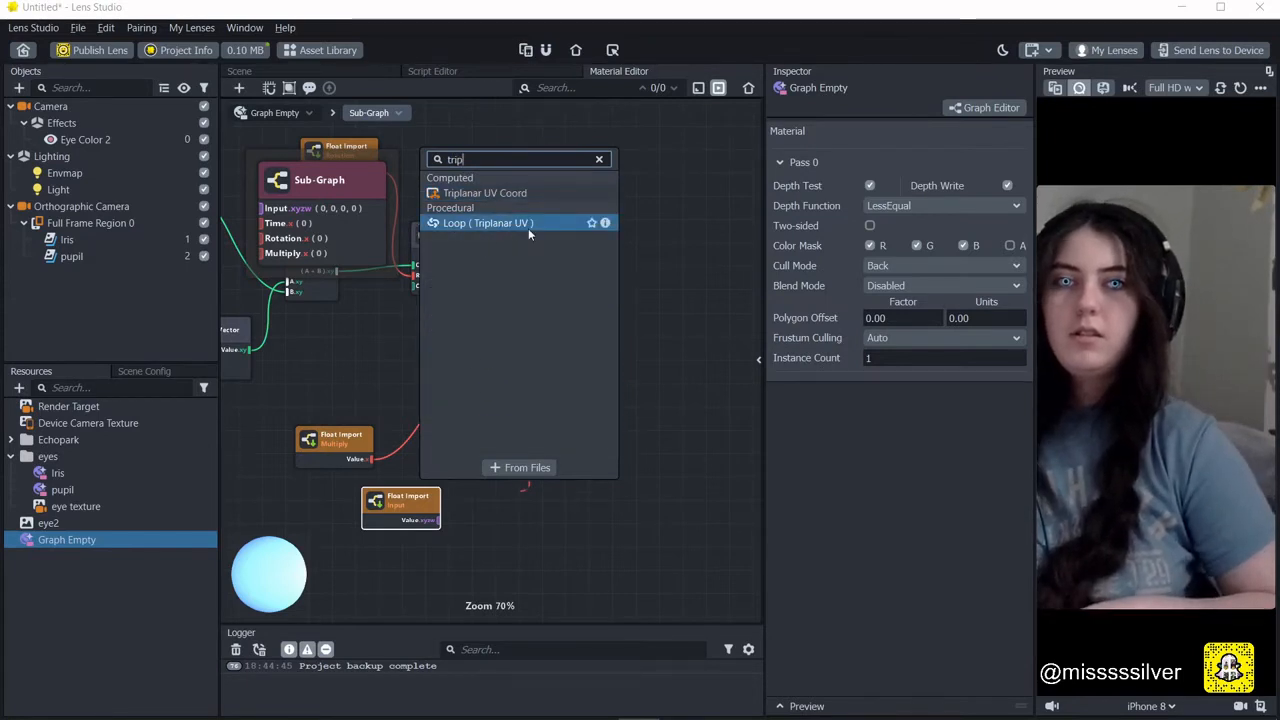
Add a Triplanar Noise node and connect the new Float Import's value to its Scale input.
key("BackSpace")
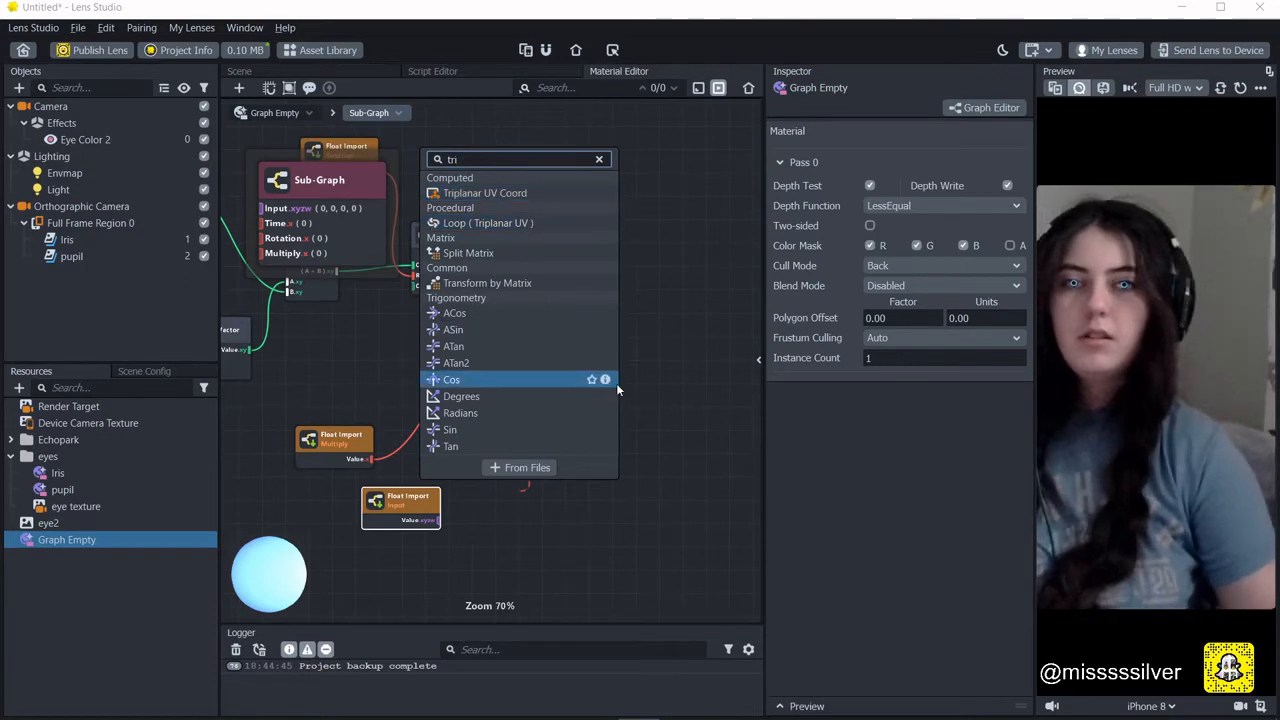
left_click(632, 394)
left_click_drag(437, 523, 480, 490)
type("tri")
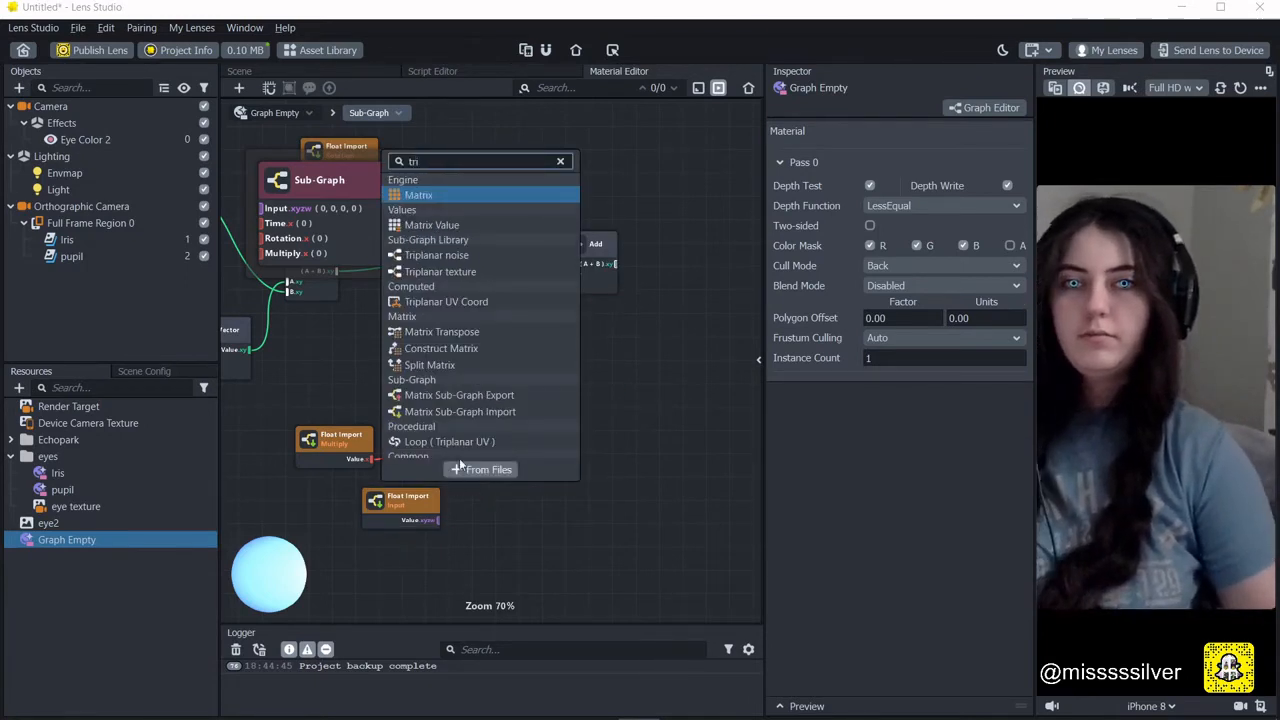
left_click(470, 255)
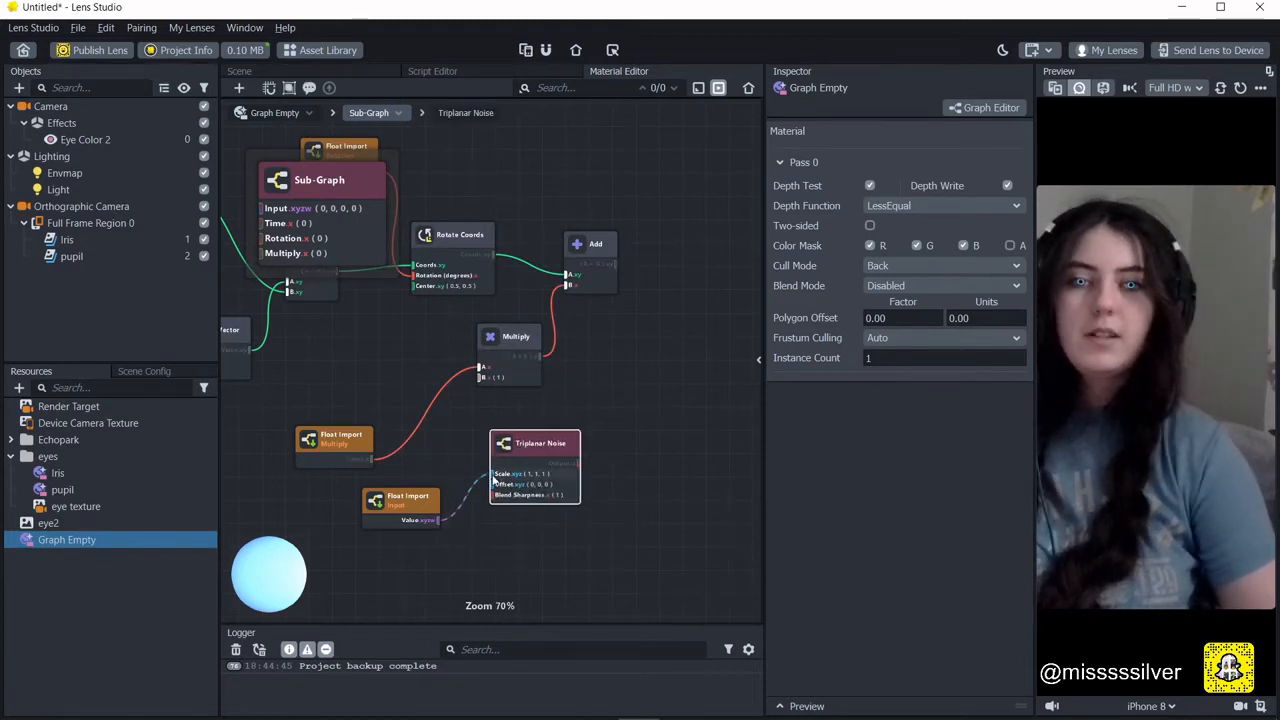
left_click_drag(493, 480, 494, 475)
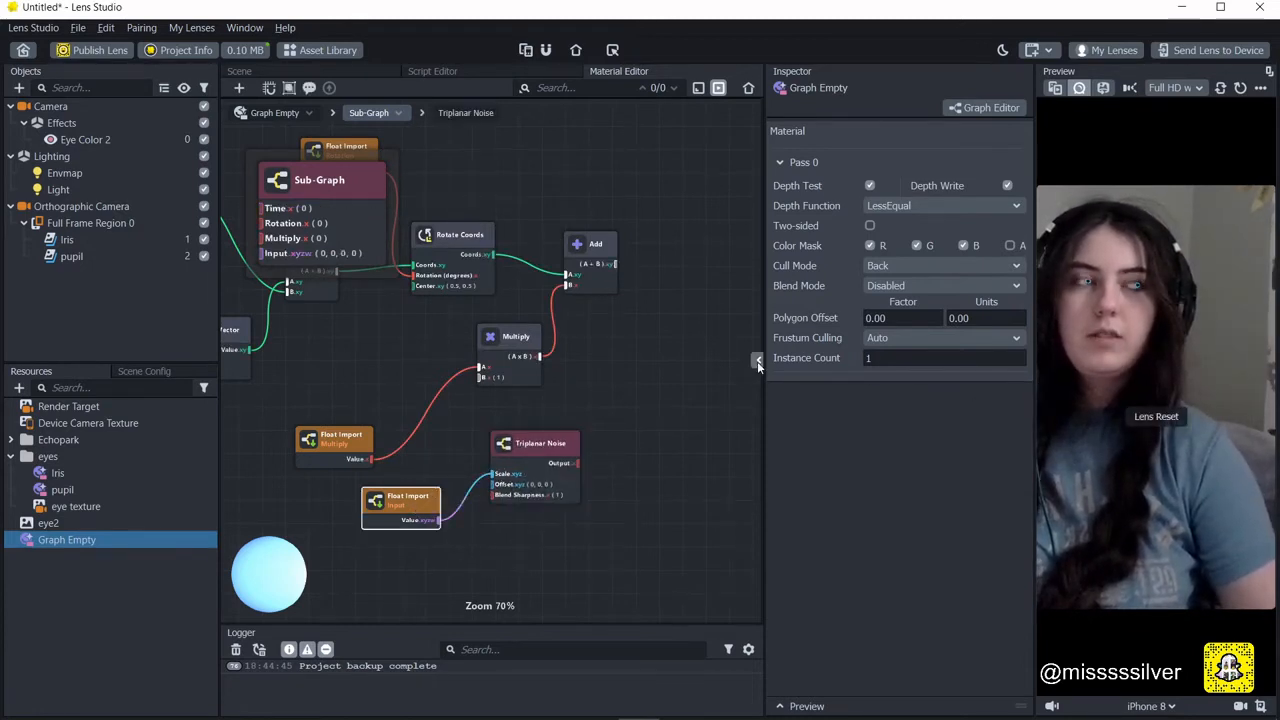
Set the Float Import feeding Triplanar Noise to channel x and title it Distortion.
left_click(757, 361)
left_click(675, 202)
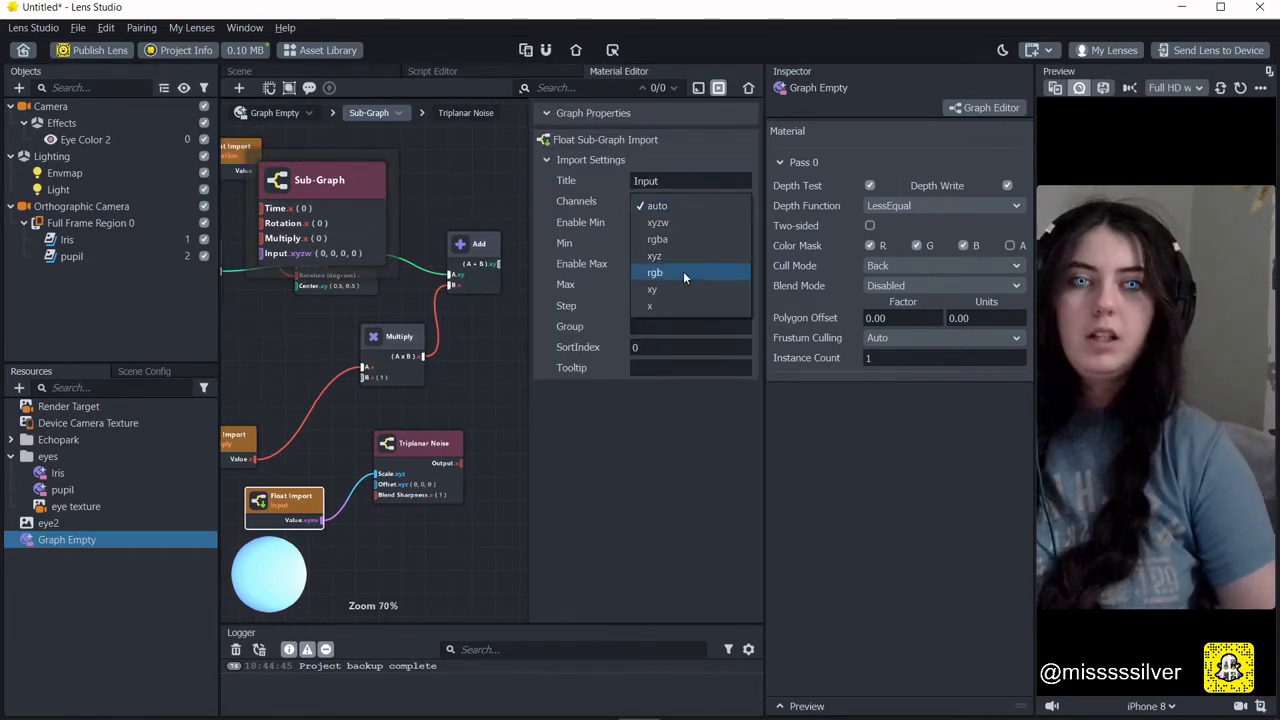
left_click(683, 303)
left_click(673, 182)
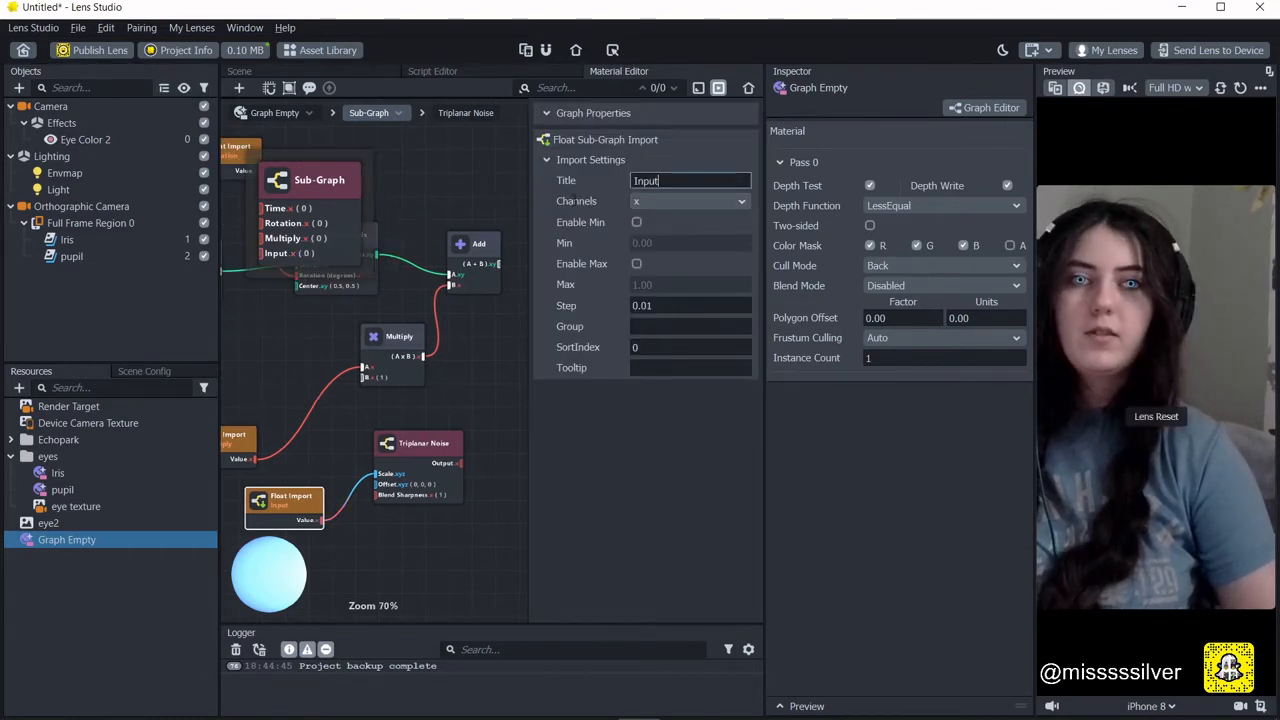
type("Distorti")
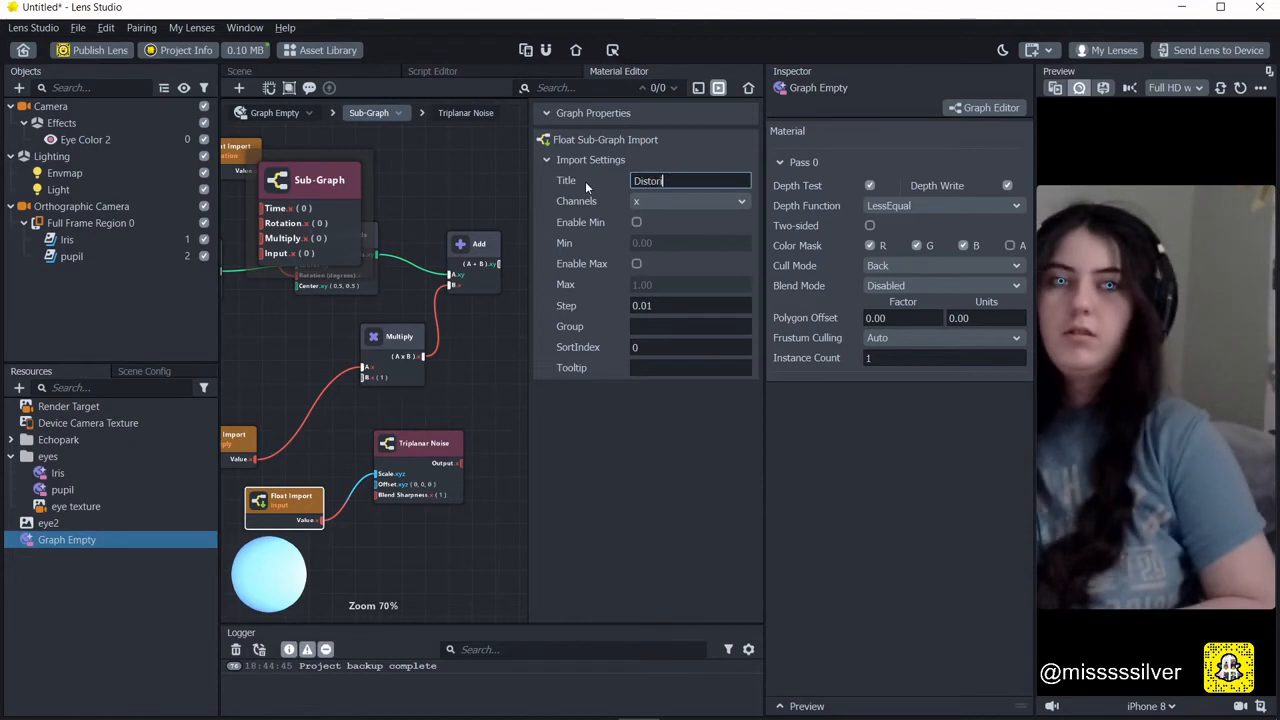
type("on")
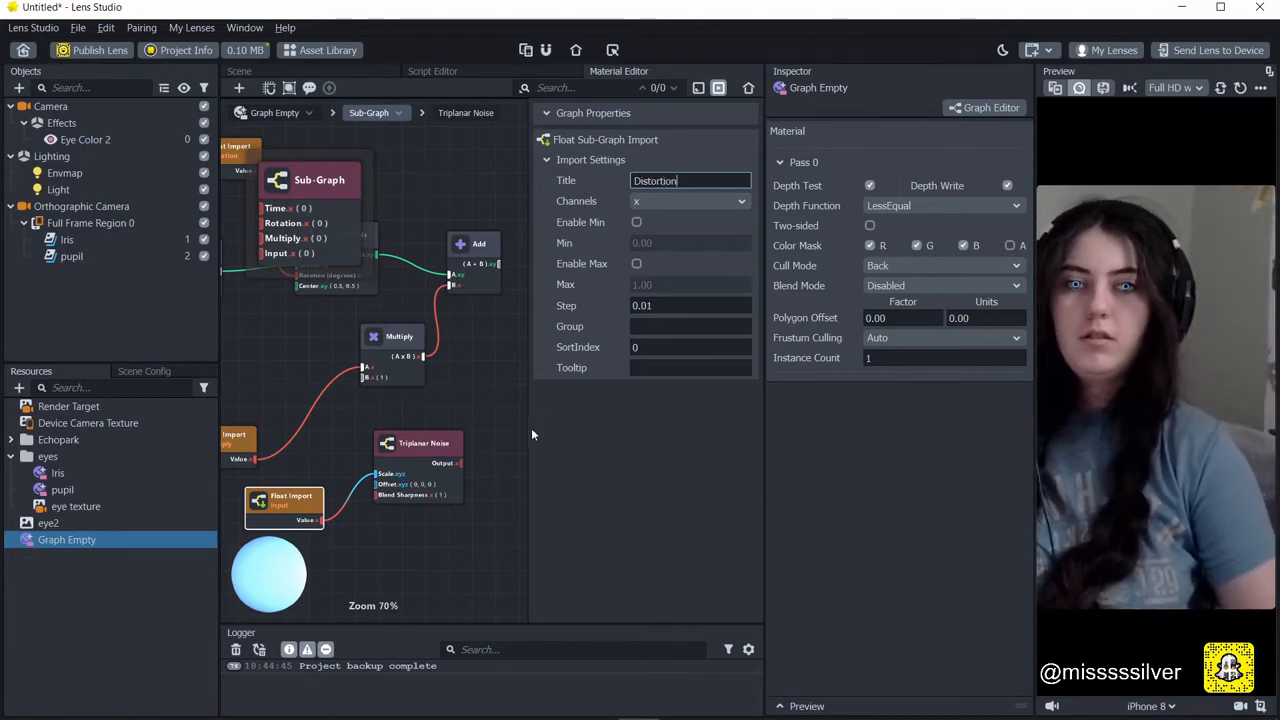
left_click_drag(529, 428, 705, 409)
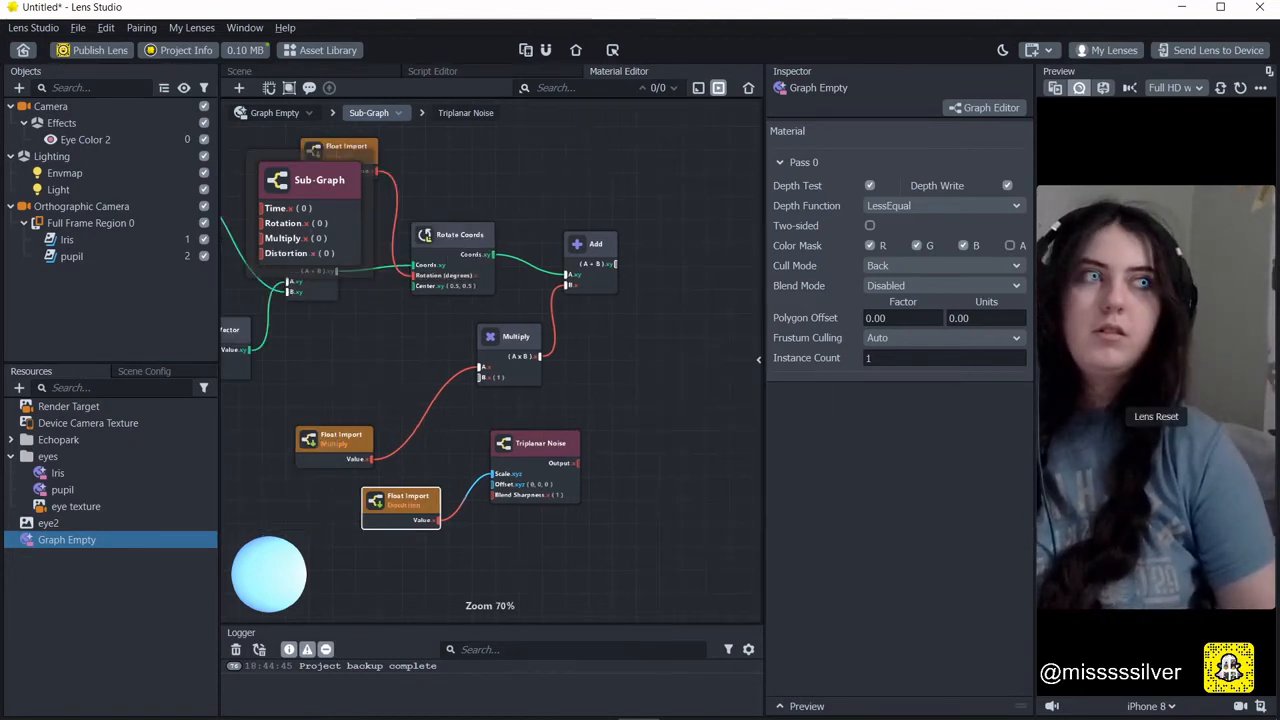
Connect the Triplanar Noise output to the Multiply node's B input.
left_click(575, 455)
left_click_drag(578, 465, 597, 468)
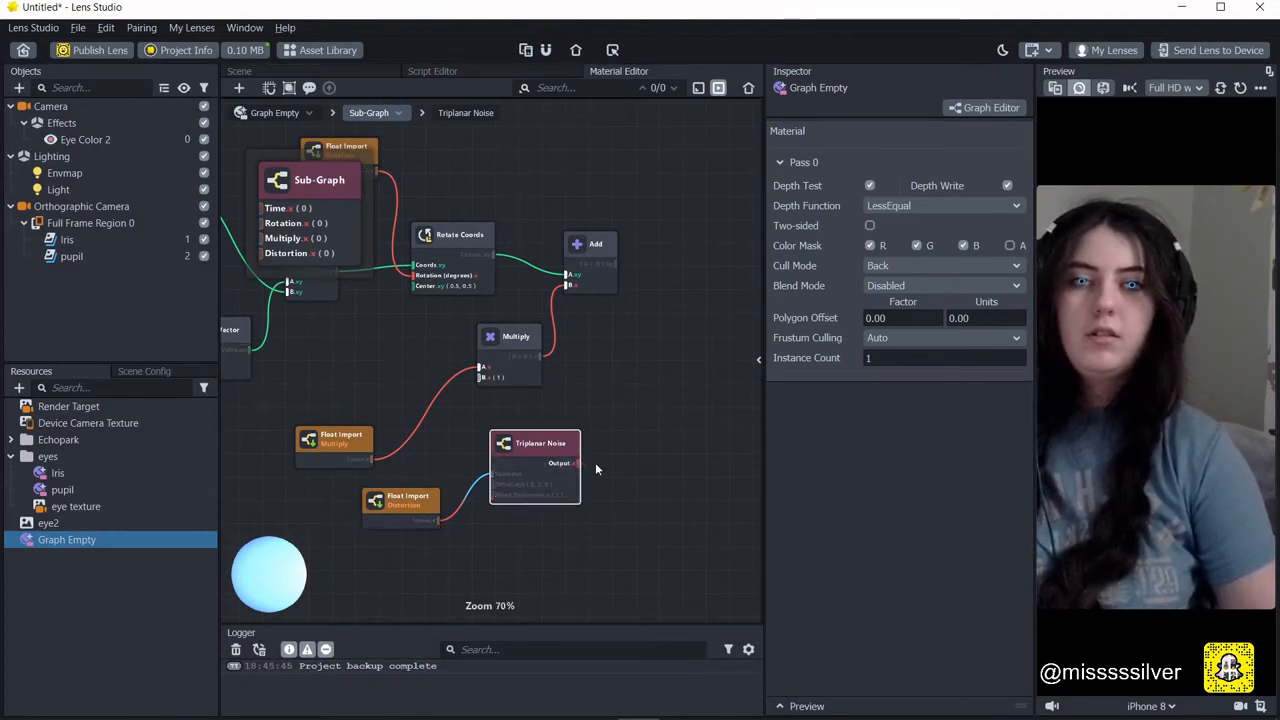
left_click_drag(518, 375, 517, 380)
Add a Sin node fed by the output of the Add node that follows Rotate Coords.
middle_click_drag(631, 381, 456, 422)
middle_click_drag(536, 362, 533, 371)
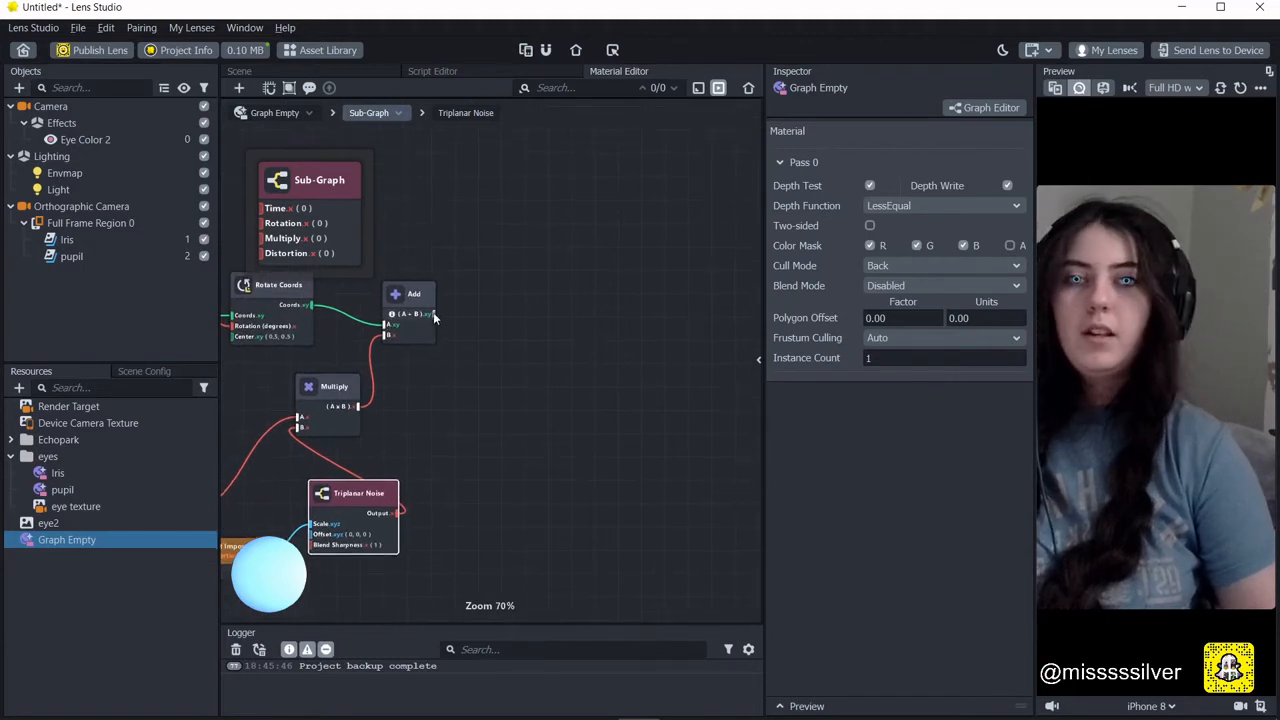
left_click_drag(433, 316, 529, 357)
type("sin")
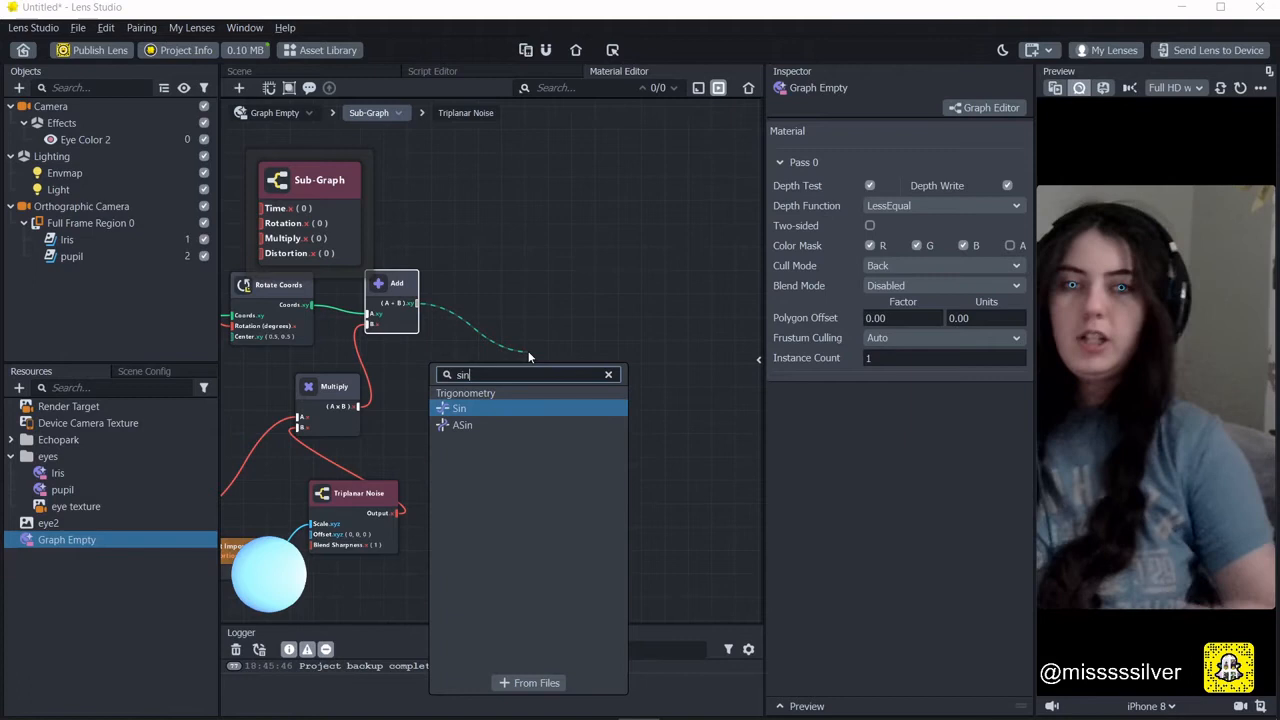
left_click(476, 407)
left_click_drag(557, 332, 508, 339)
Add a Multiply node with the Sin output connected to its A input.
middle_click_drag(496, 370, 445, 420)
left_click_drag(487, 394, 534, 396)
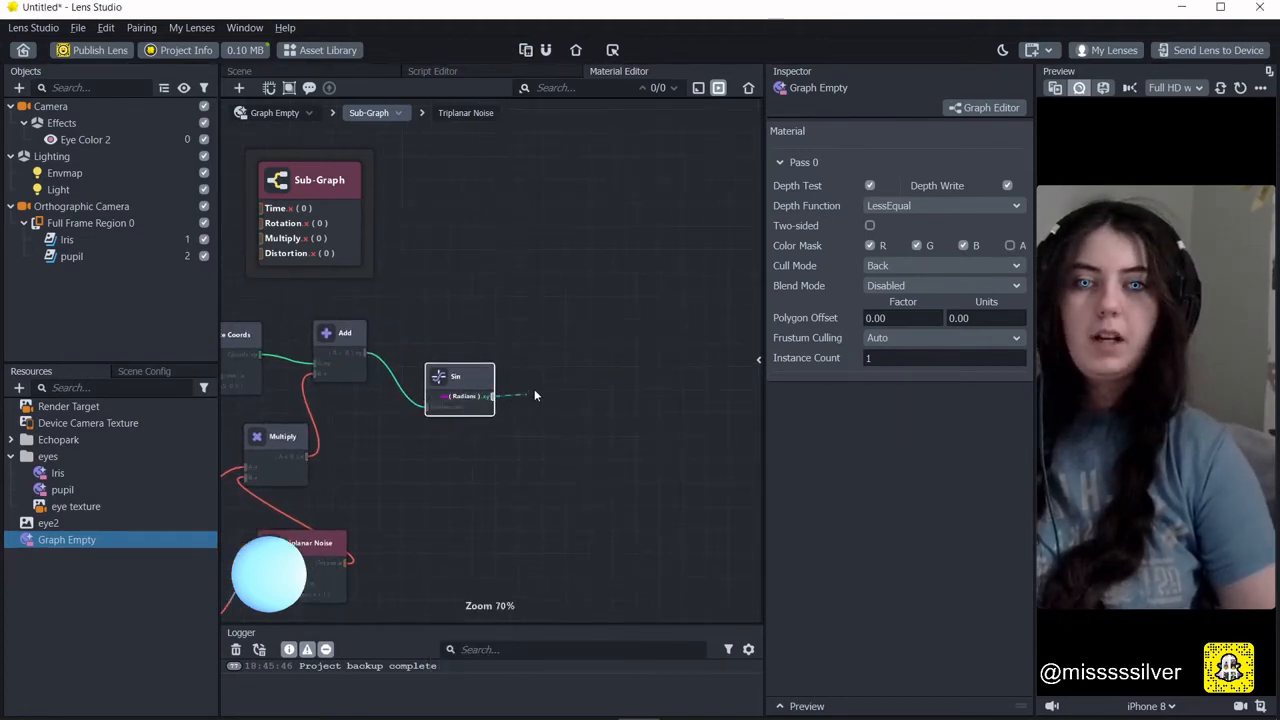
left_click_drag(572, 307, 593, 300)
type("mul")
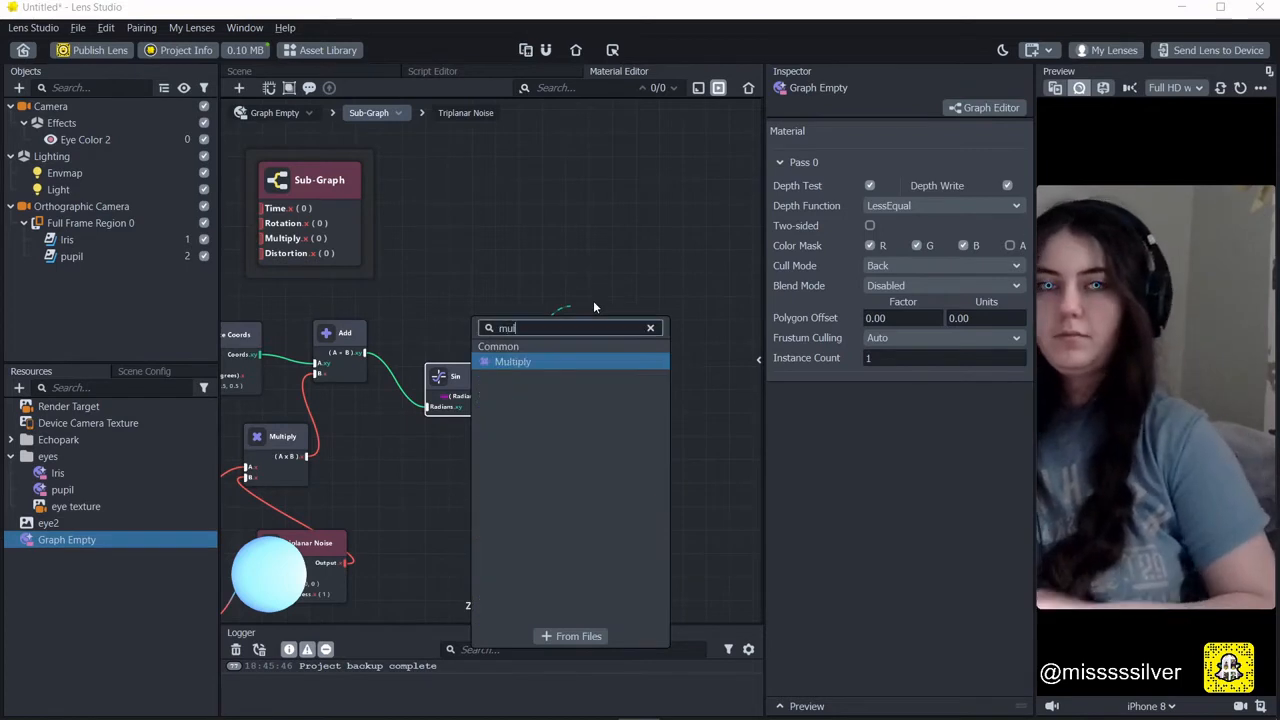
left_click(518, 364)
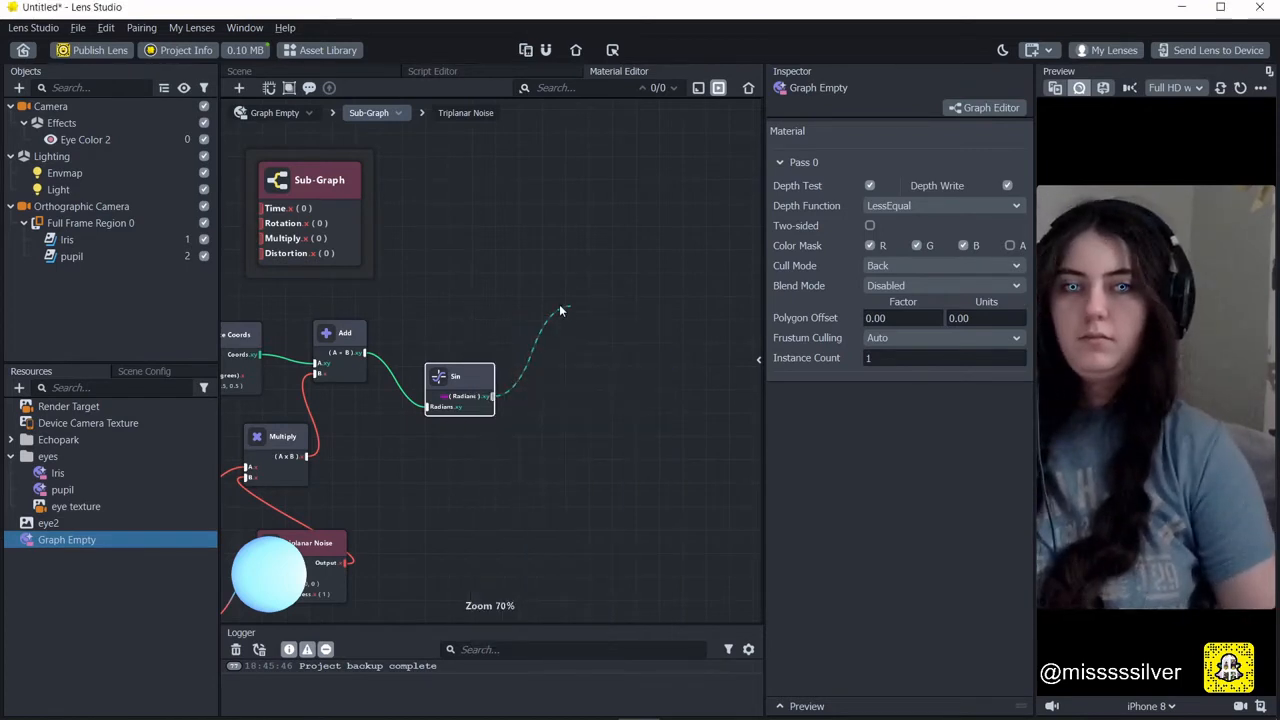
Add a Float Sub-Graph Import connected to the B input of the Multiply node after Sin.
left_click_drag(576, 313, 508, 213)
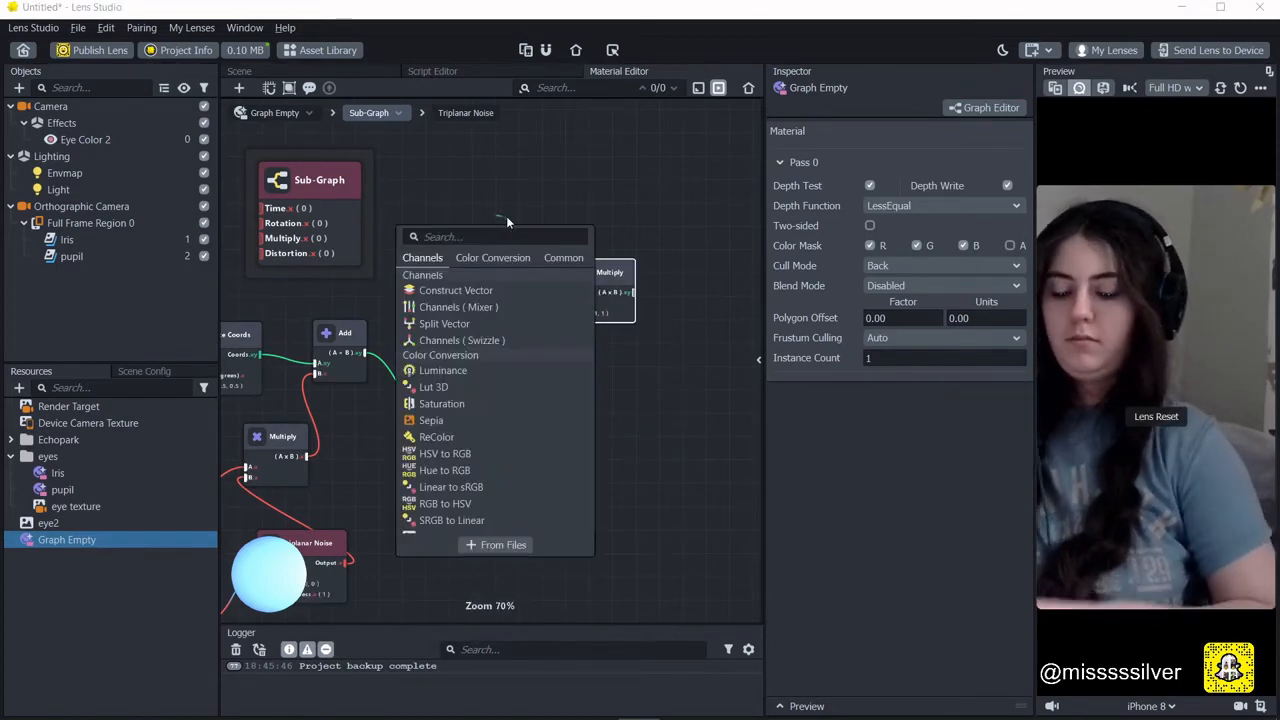
type("inpu")
key("BackSpace")
key("BackSpace")
key("BackSpace")
key("BackSpace")
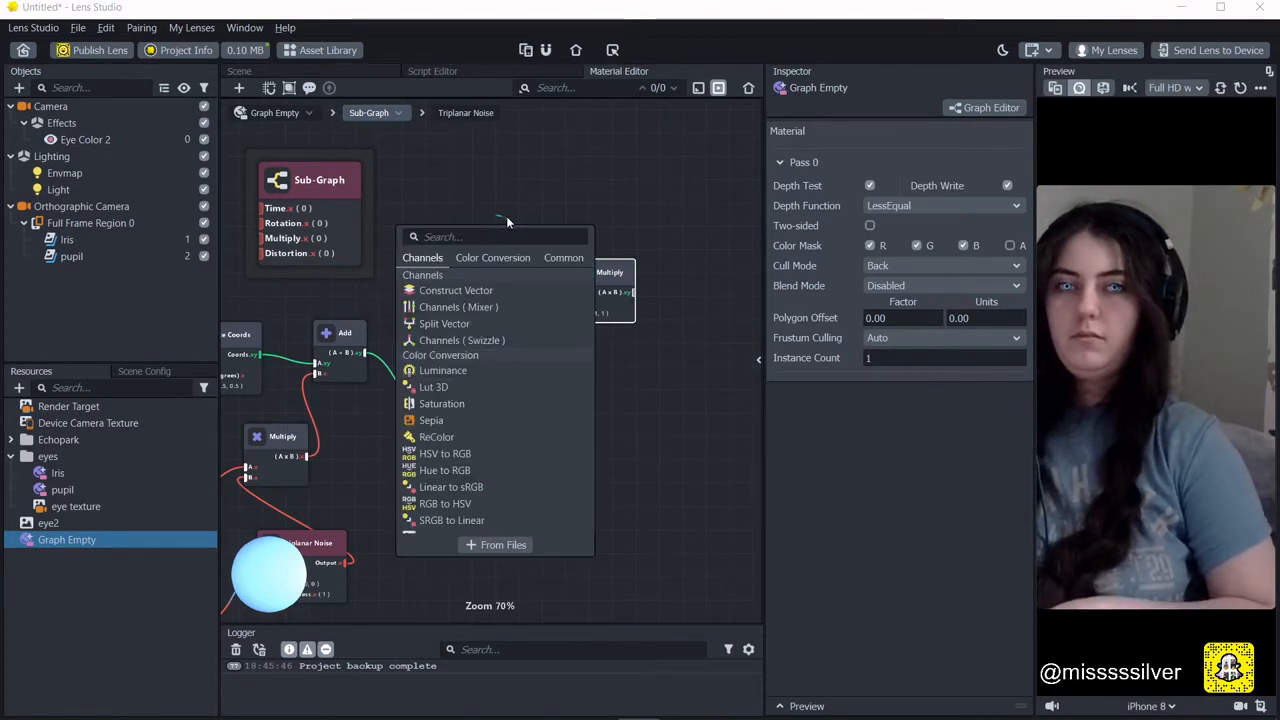
type("impo")
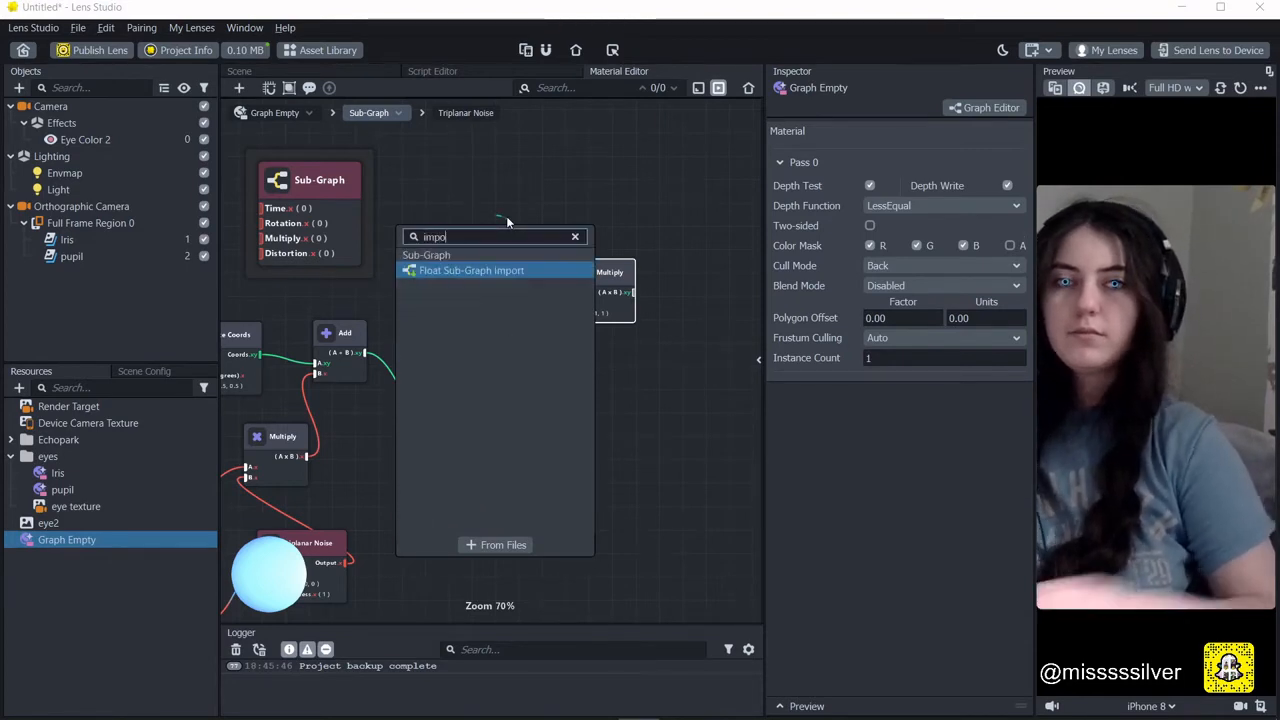
left_click(483, 269)
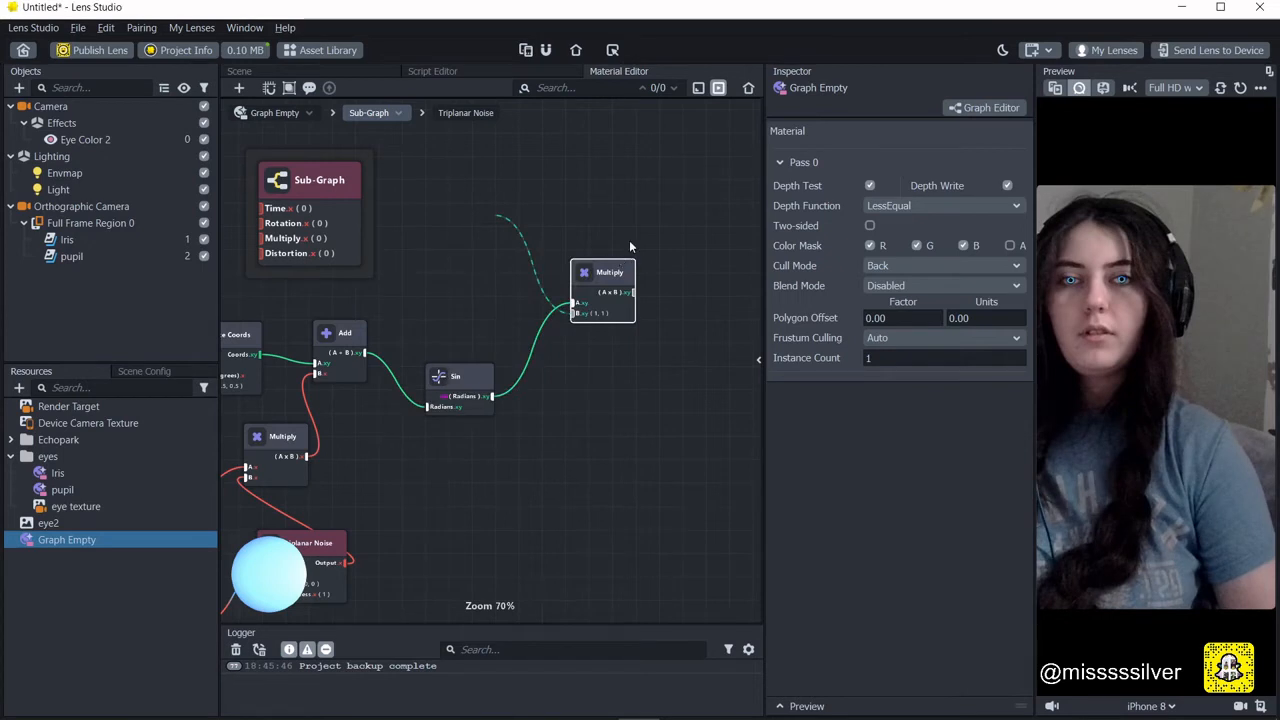
Set the new Float Import's channels to rgb and title it color.
left_click(752, 360)
left_click(405, 185)
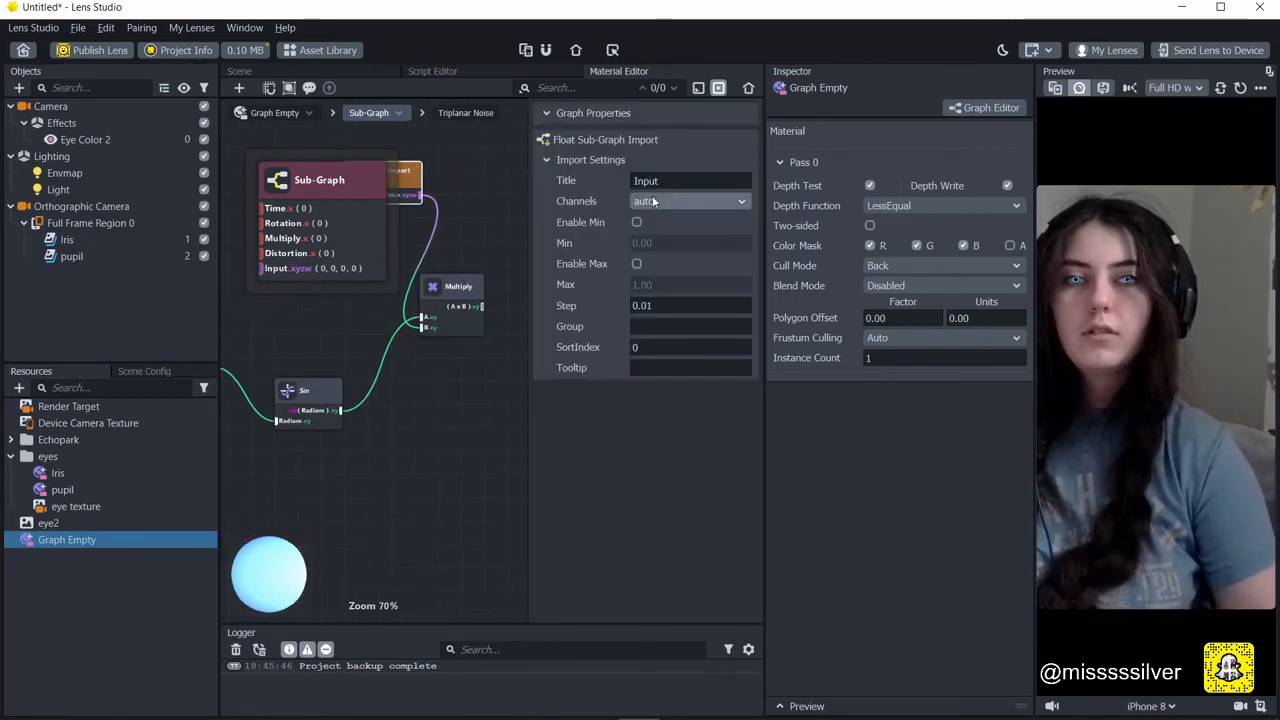
left_click(690, 201)
left_click(676, 272)
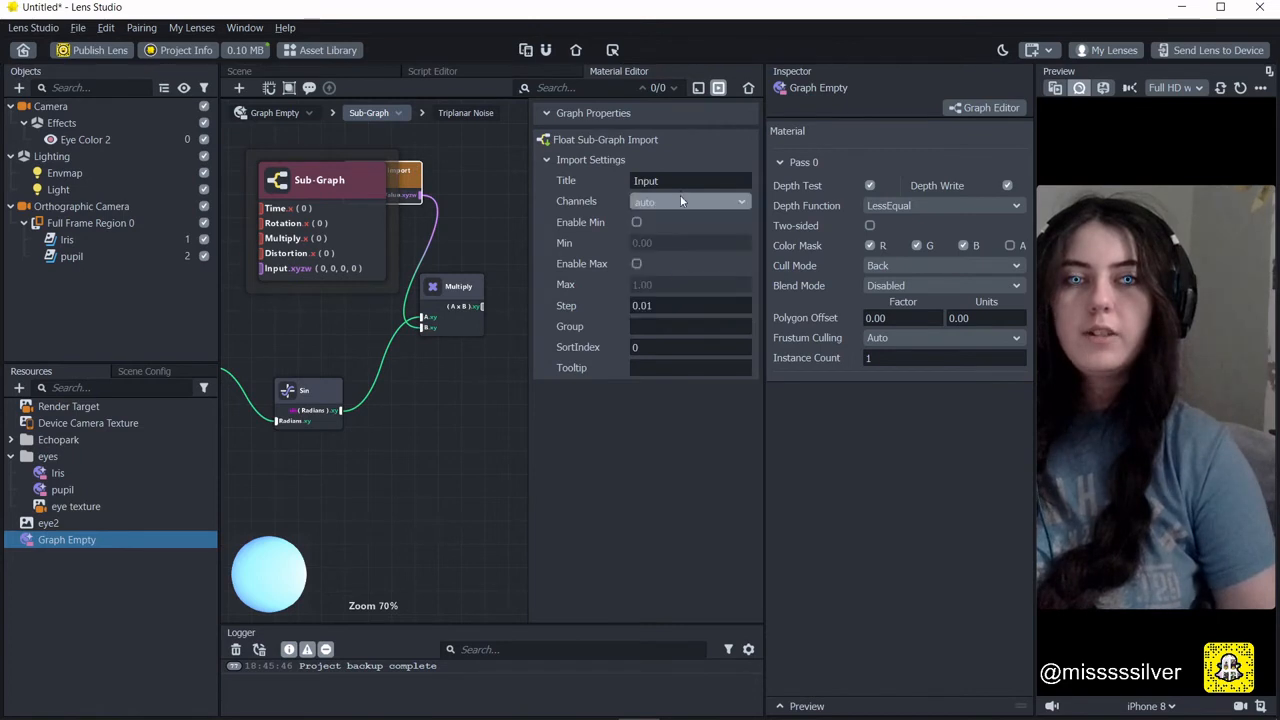
double_click(645, 180)
type("col")
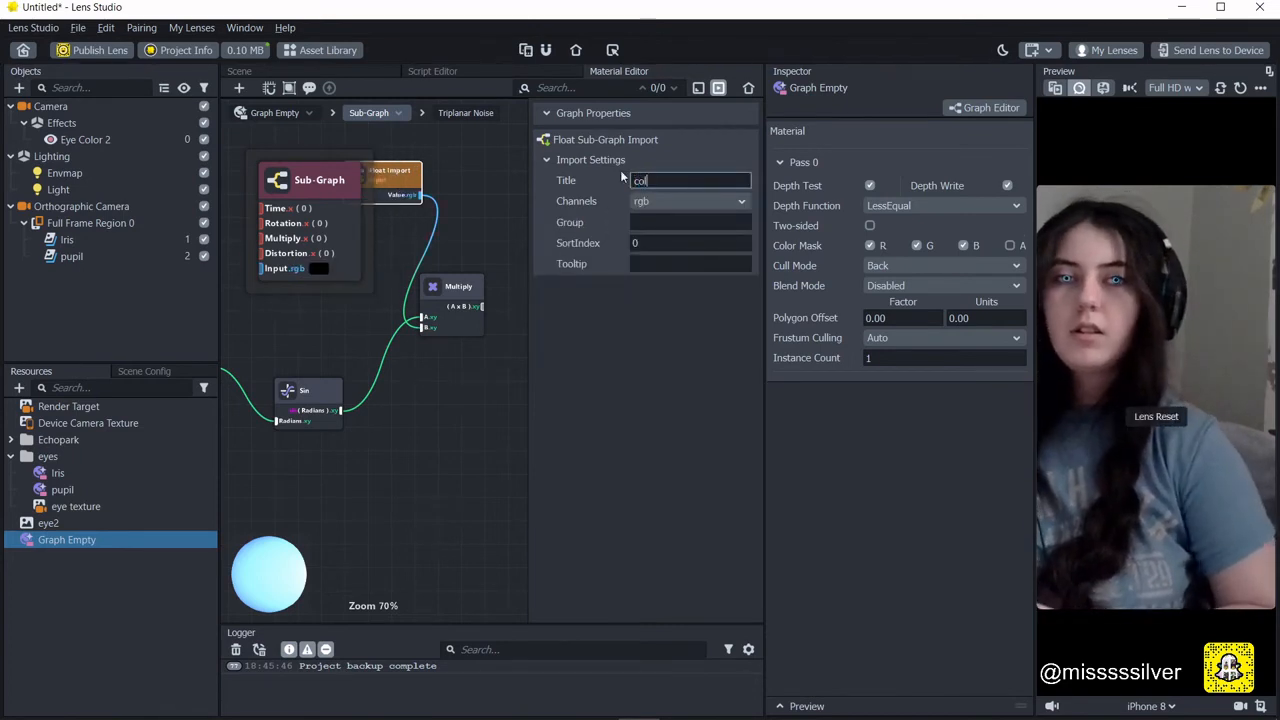
type("or")
left_click(530, 404)
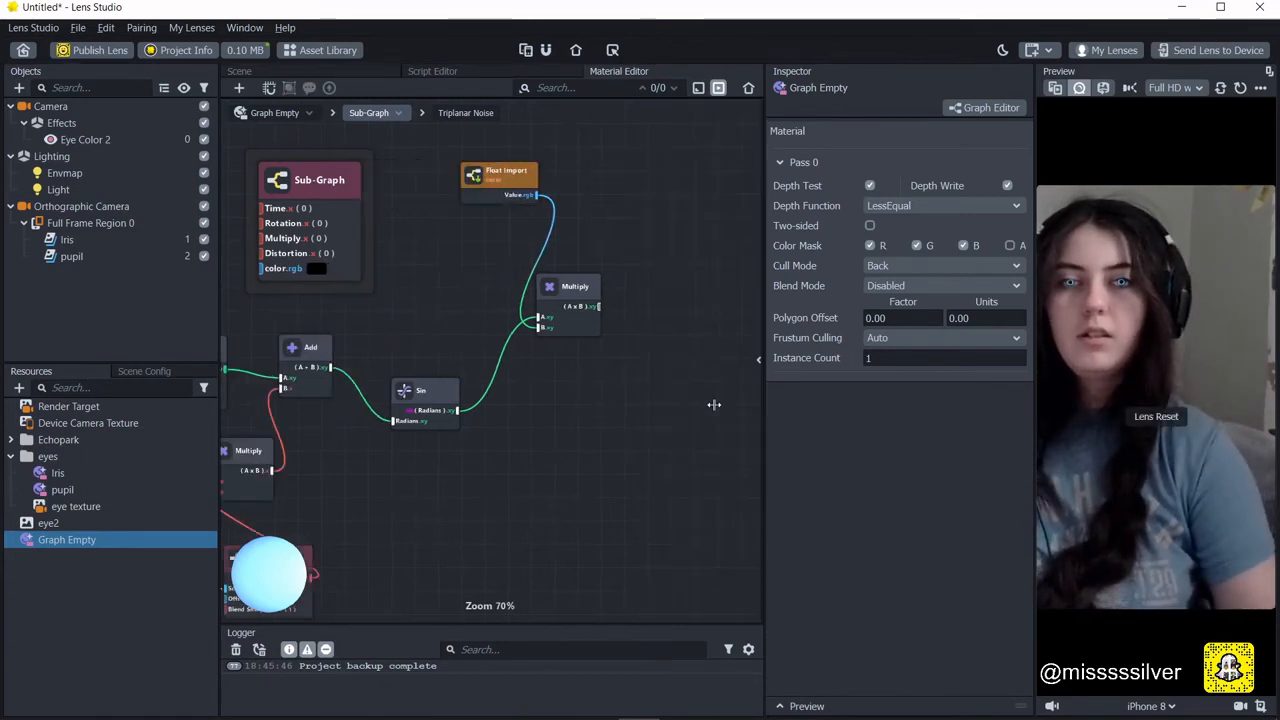
Add a Float Sub-Graph Export node fed by the output of the final Multiply node.
middle_click_drag(631, 391, 493, 417)
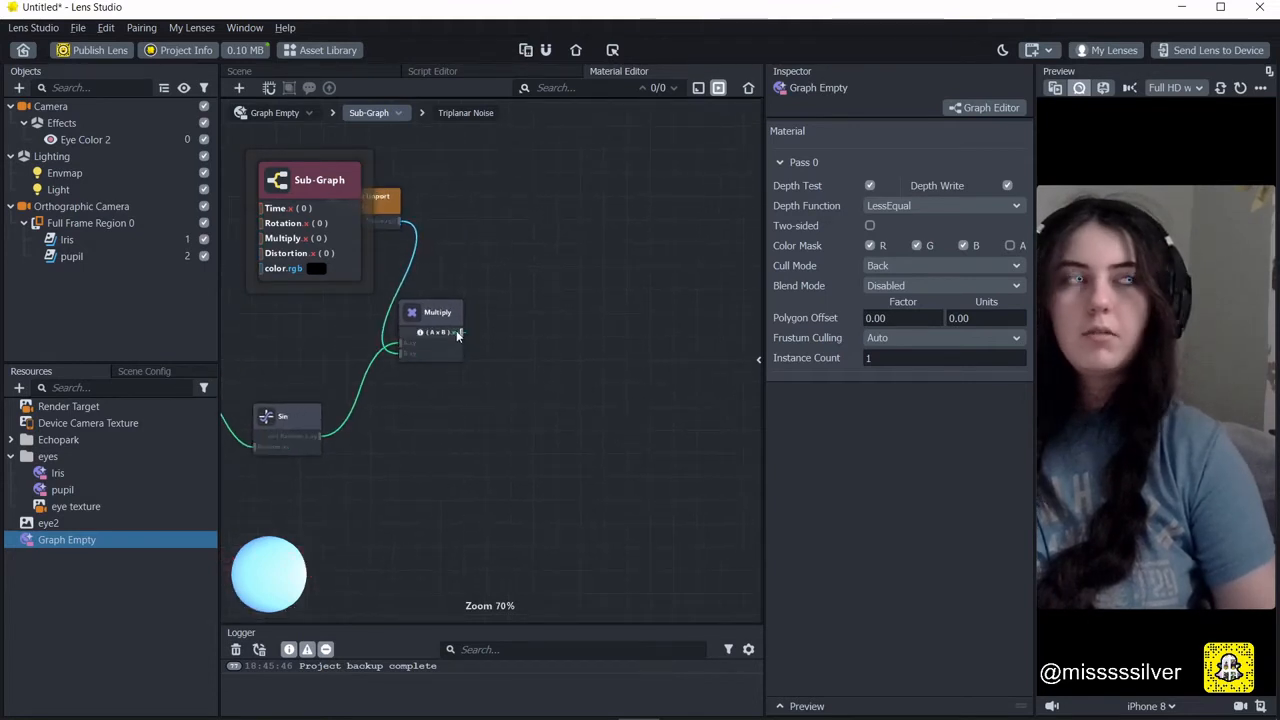
left_click_drag(459, 332, 596, 342)
type("exp")
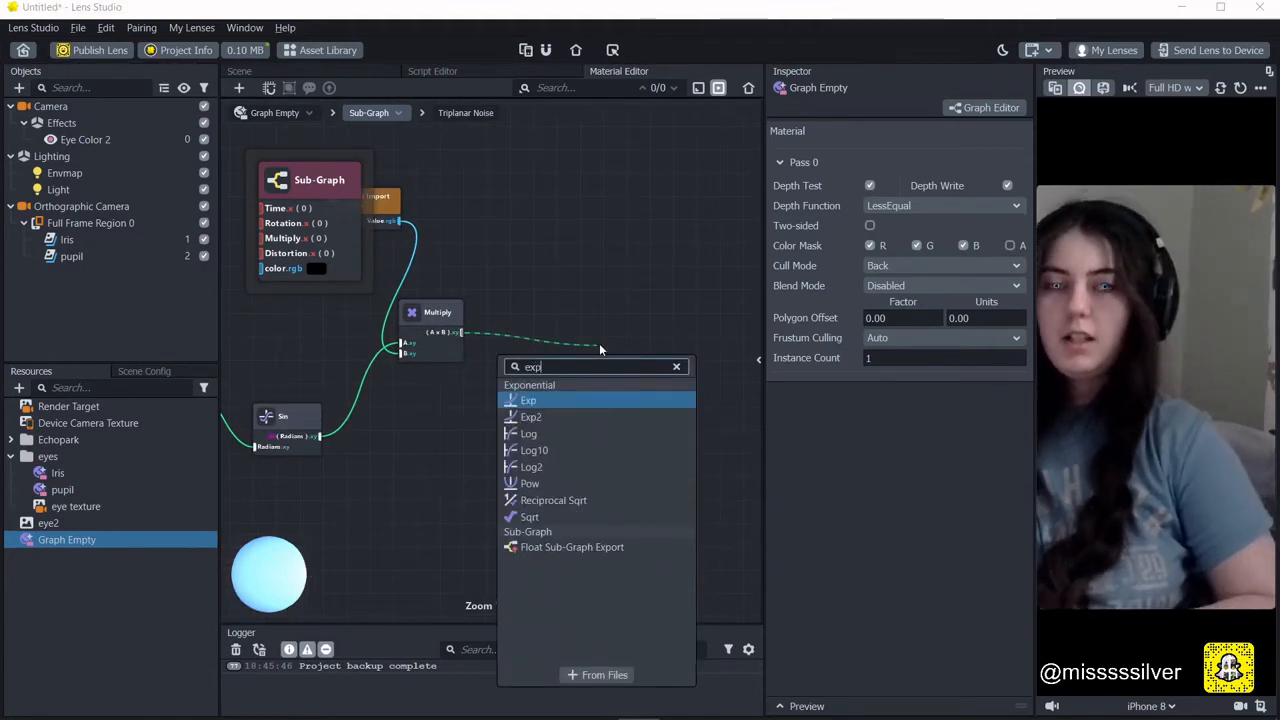
left_click(571, 547)
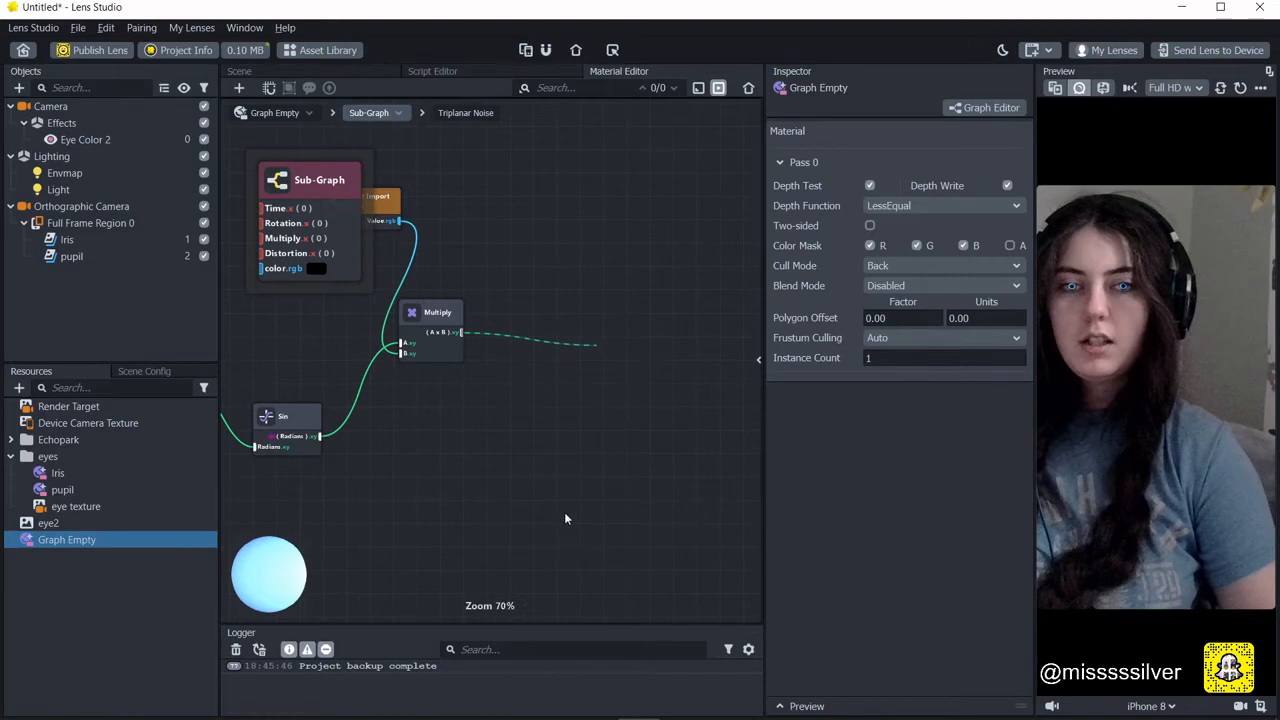
Look over the finished sub-graph's node chain and return to the top-level Graph Empty graph.
scroll(522, 492, "down", 1)
middle_click_drag(431, 479, 702, 442)
scroll(580, 440, "down", 1)
middle_click_drag(247, 459, 427, 441)
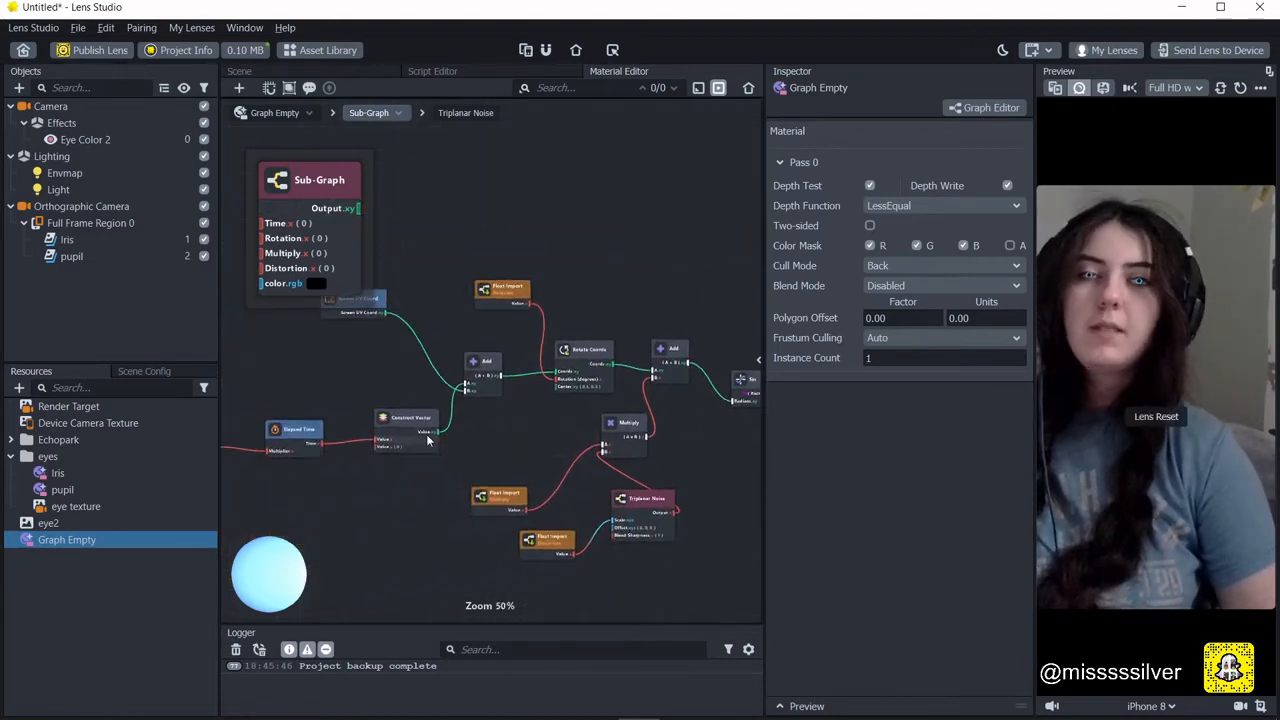
left_click(293, 113)
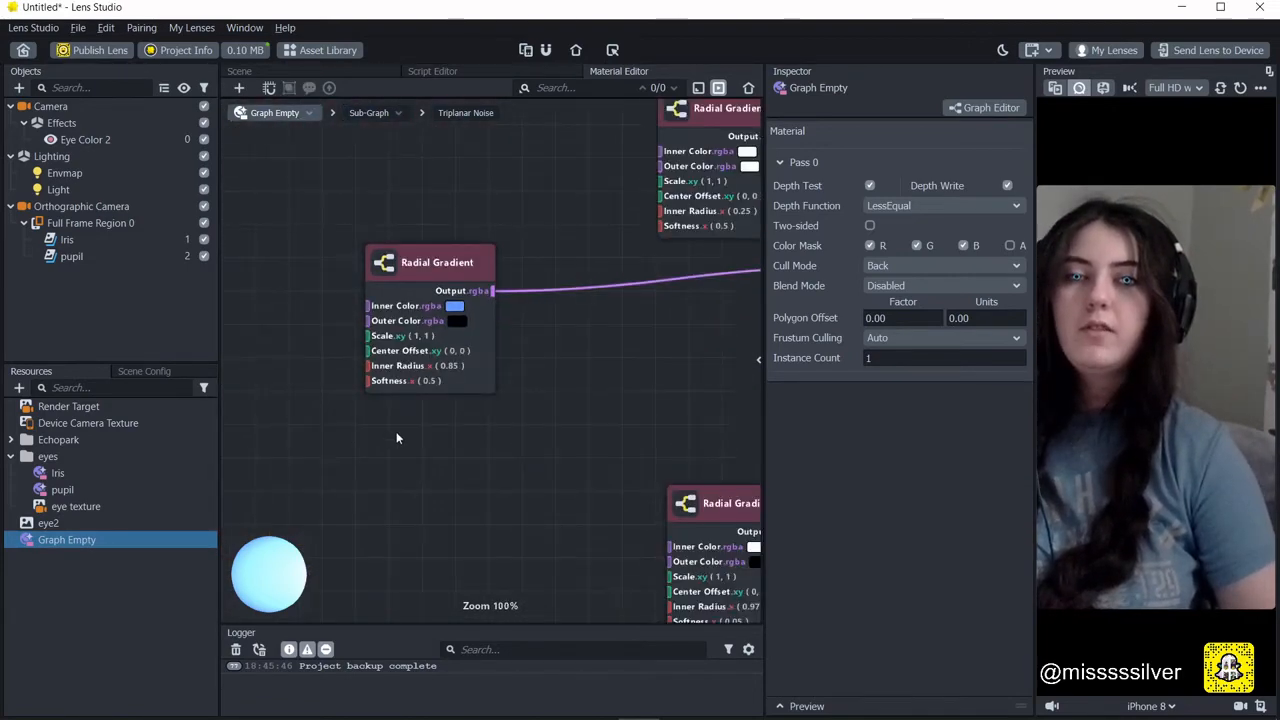
Move the Sub-Graph node closer to the Radial Gradient node with the blue inner color.
middle_click_drag(393, 430, 466, 431)
scroll(381, 436, "down", 2)
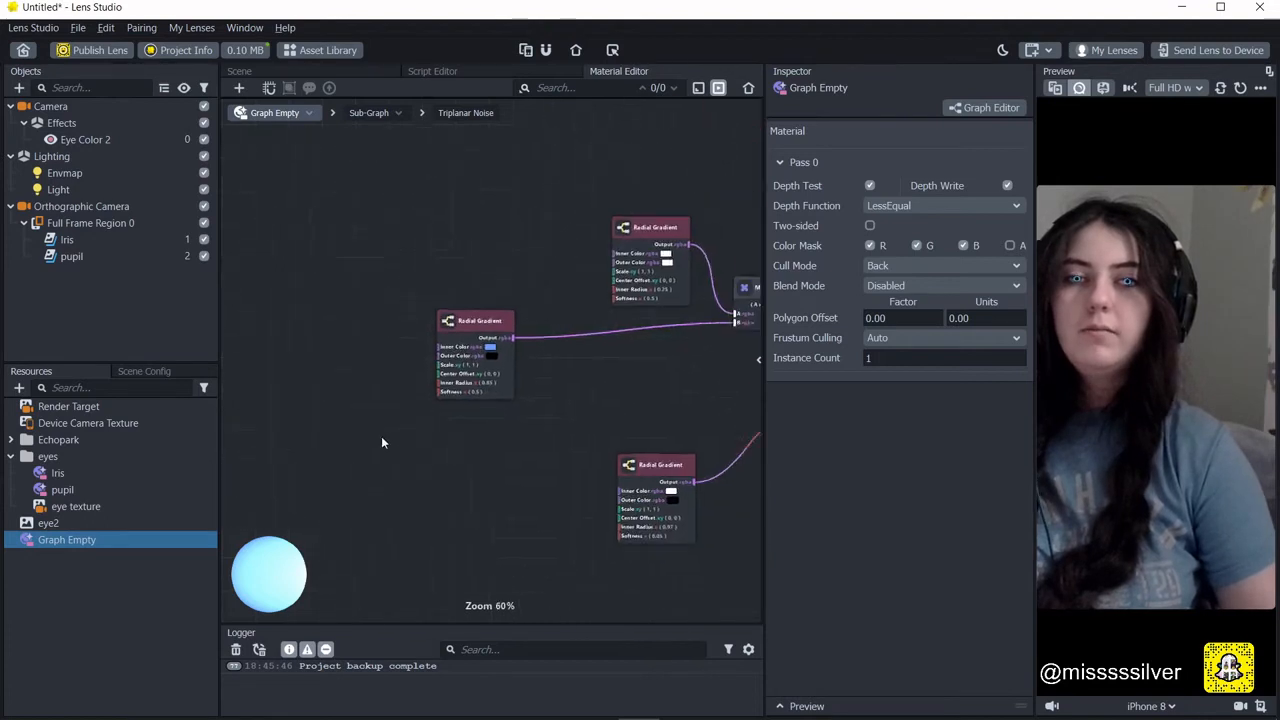
middle_click_drag(381, 436, 590, 477)
middle_click_drag(374, 407, 464, 352)
left_click_drag(306, 283, 526, 309)
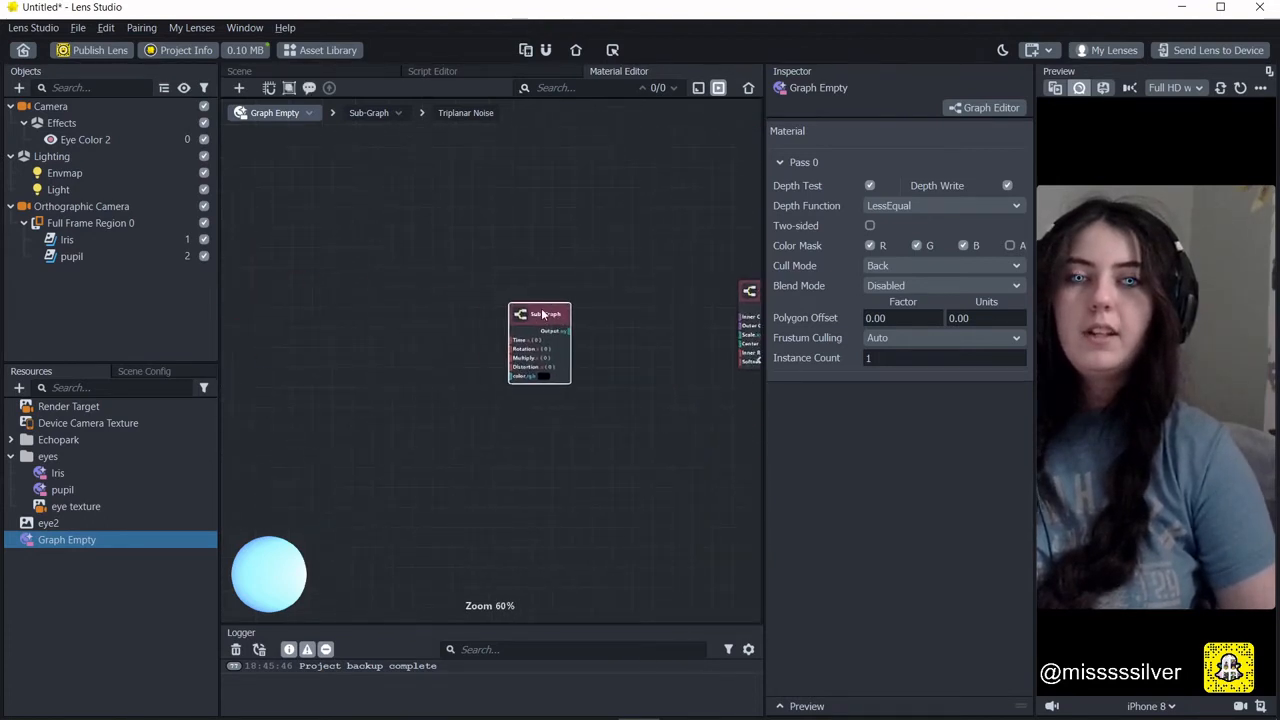
middle_click_drag(724, 326, 572, 332)
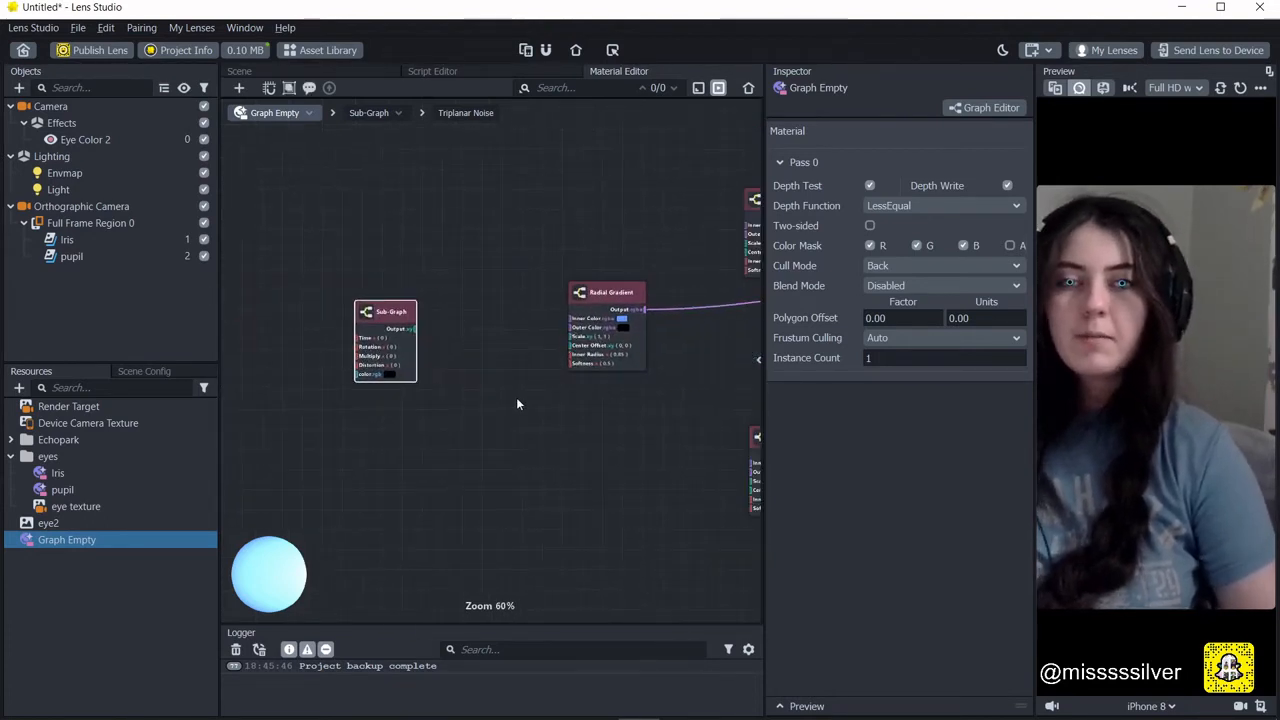
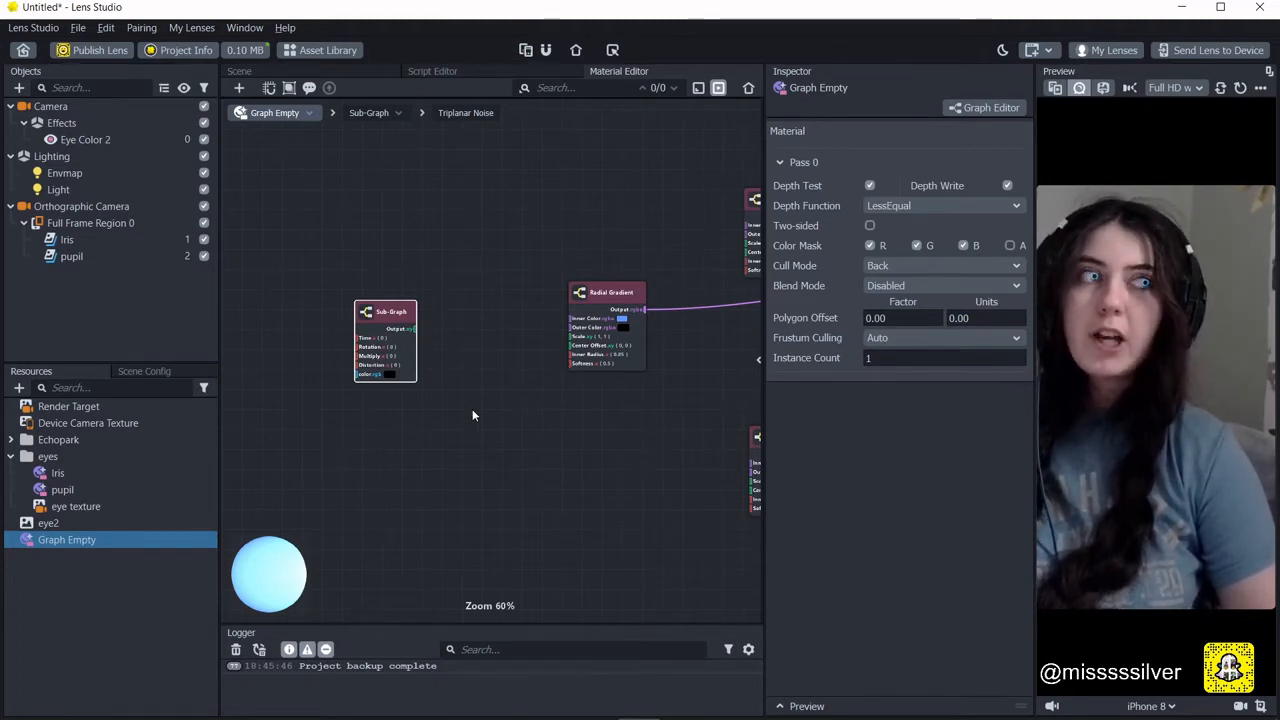
Look inside the Sub-Graph node, return to Graph Empty and browse the nodes of the Sub-Graph Library.
double_click(376, 315)
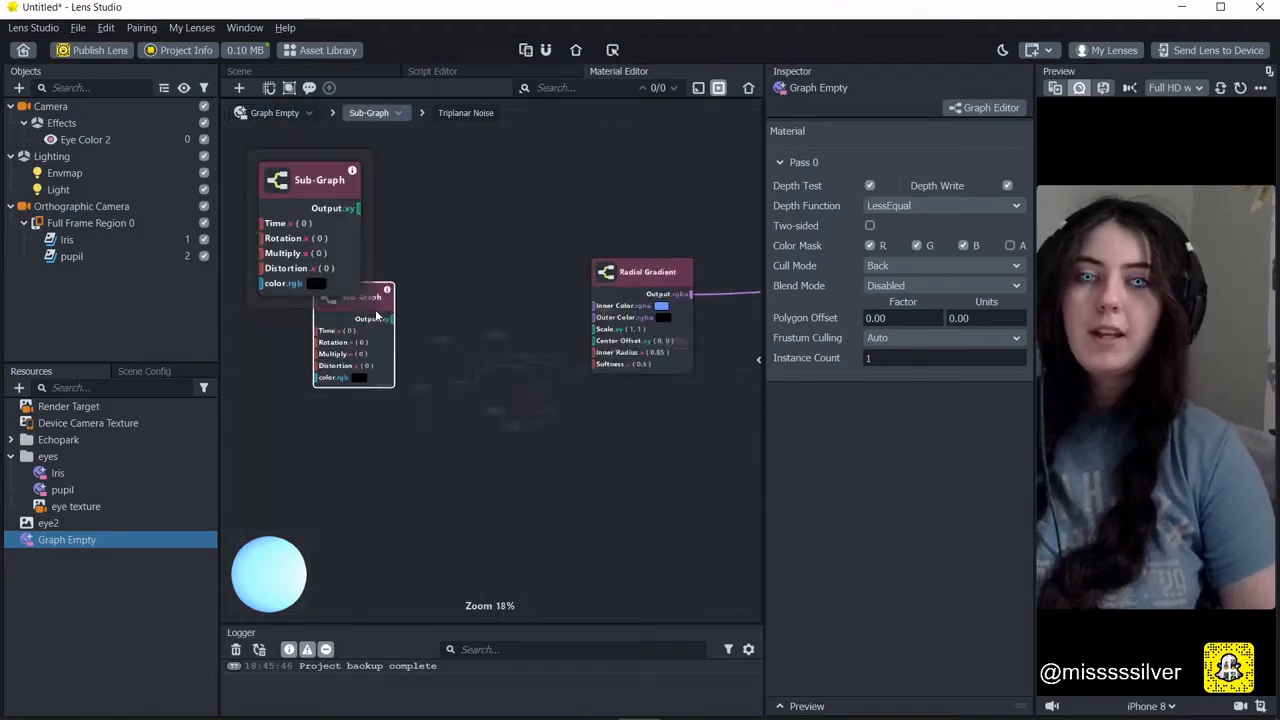
left_click(270, 112)
right_click(430, 280)
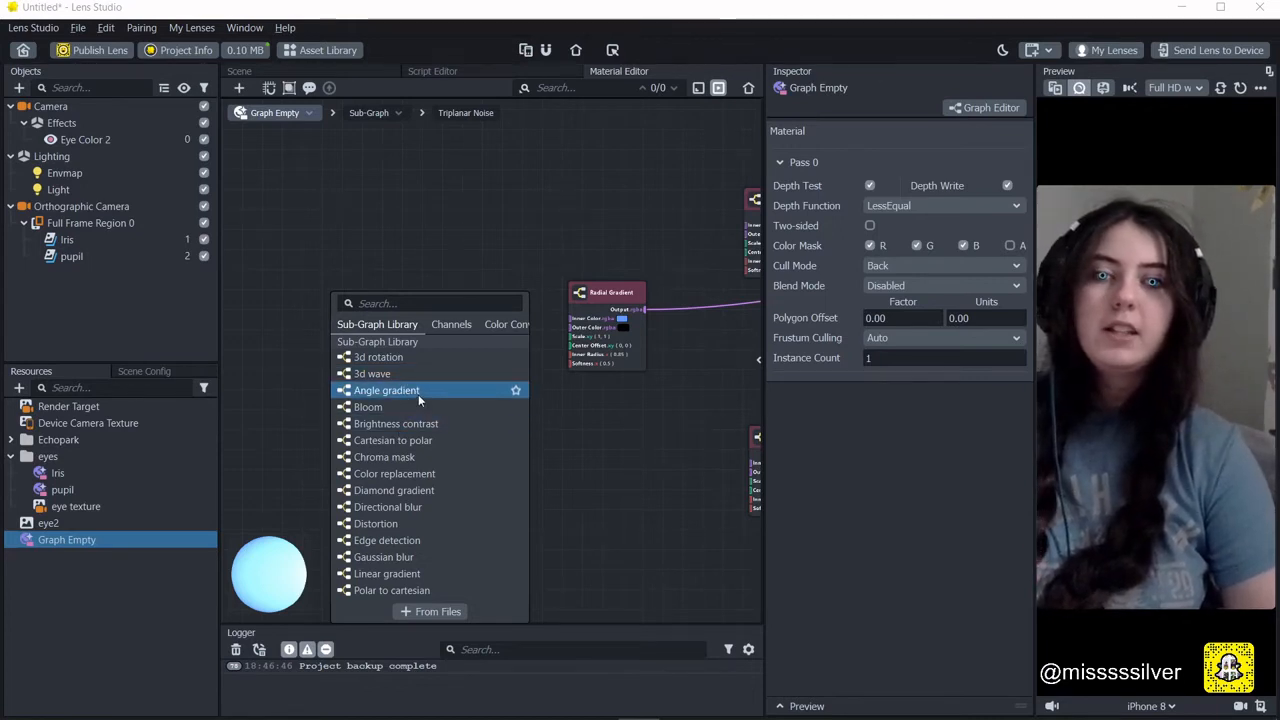
scroll(401, 440, "down", 4)
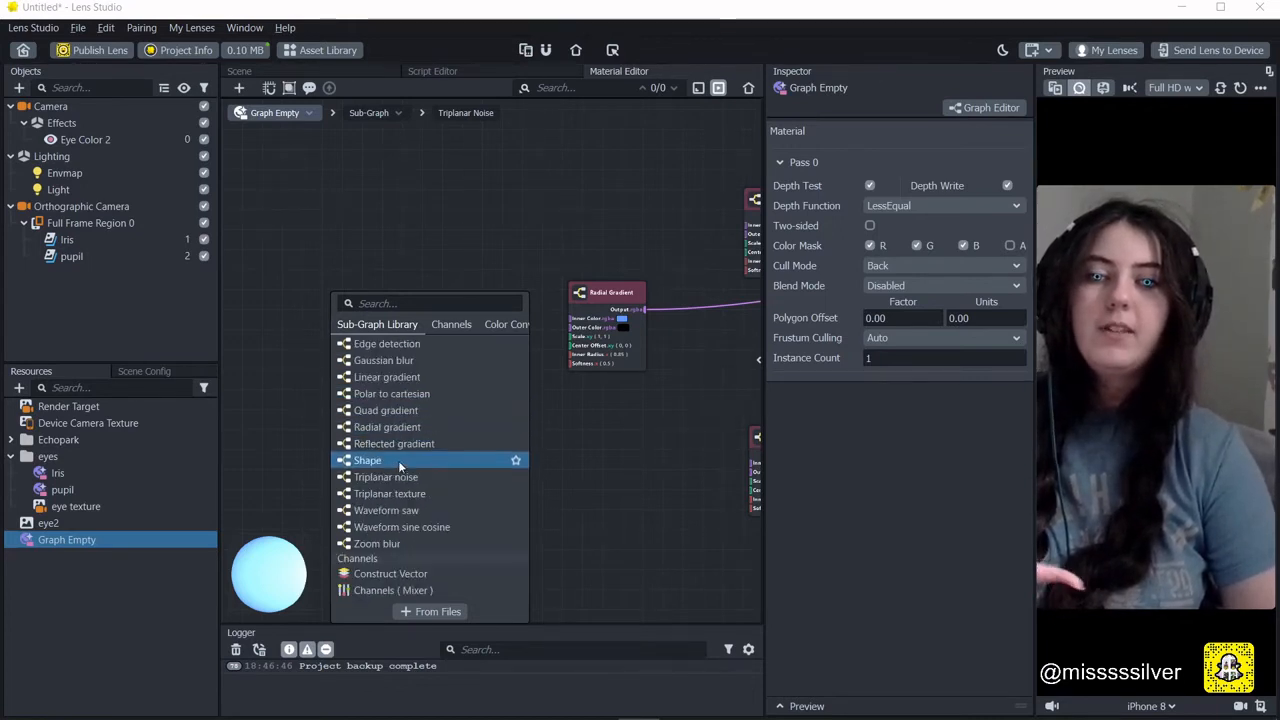
Close the node library and move the Sub-Graph node a little farther away from the Radial Gradient node.
scroll(398, 460, "up", 5)
left_click(398, 458)
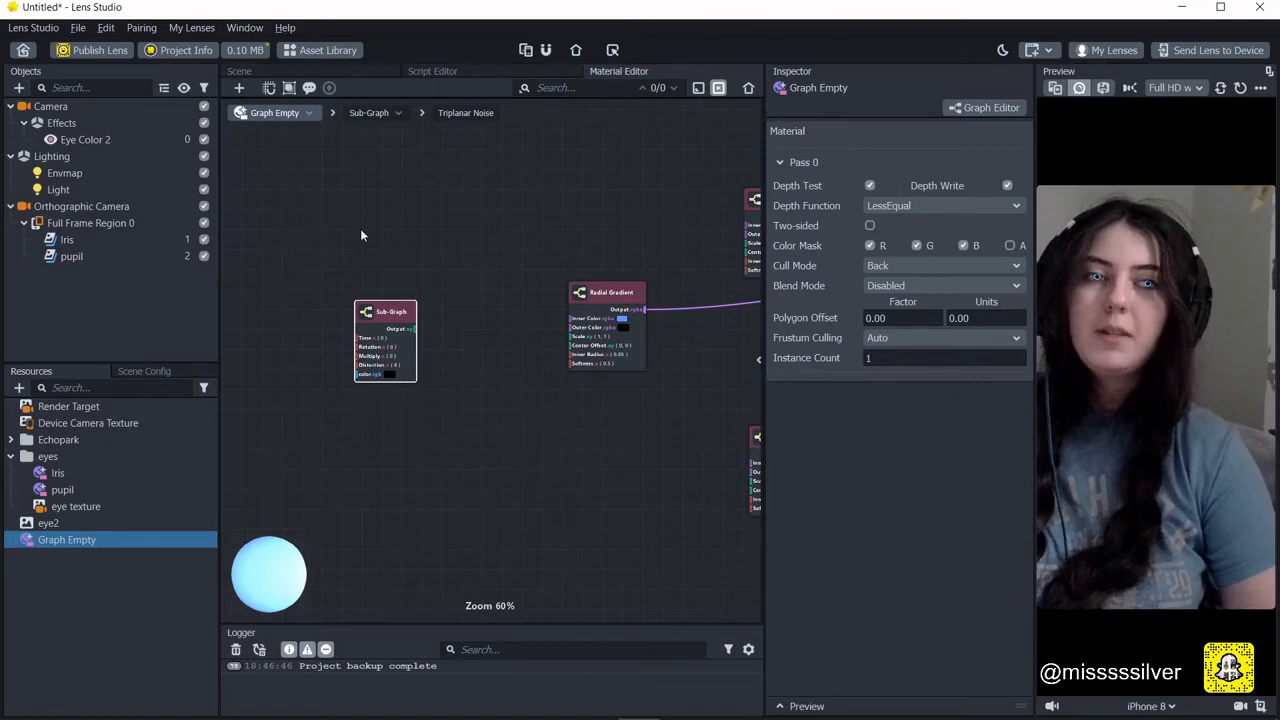
scroll(465, 400, "up", 2)
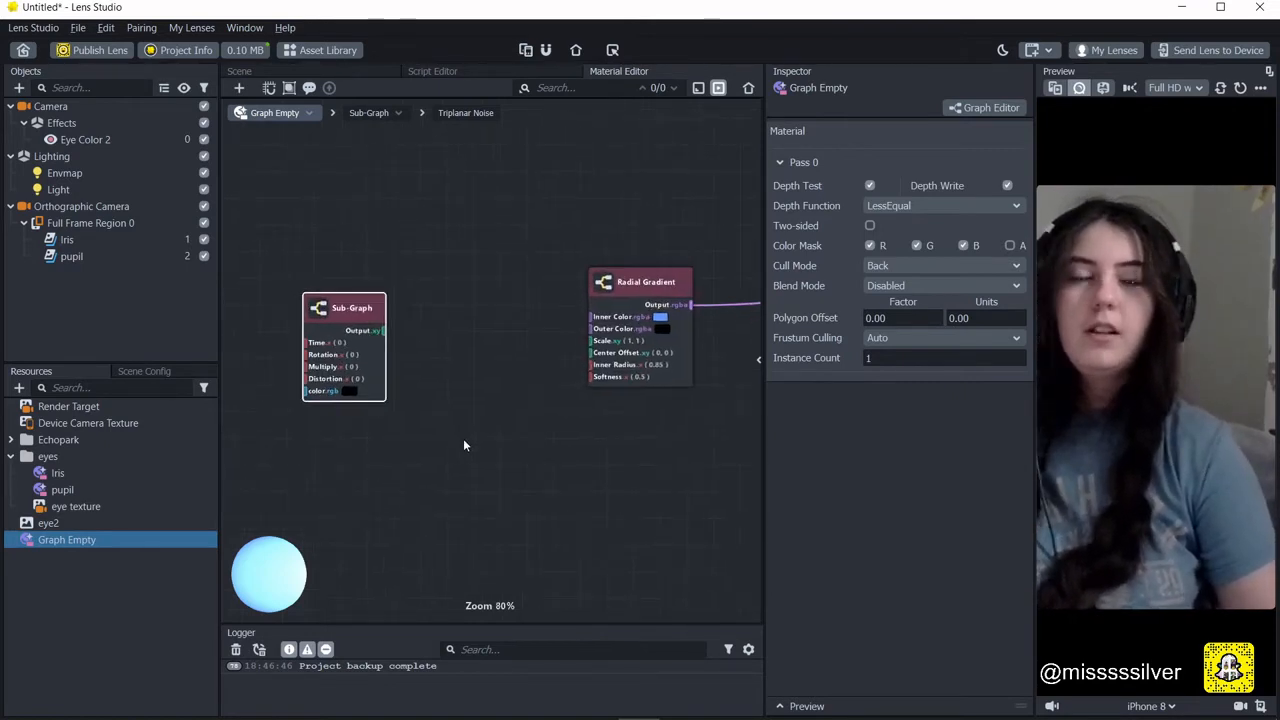
middle_click_drag(462, 432, 553, 423)
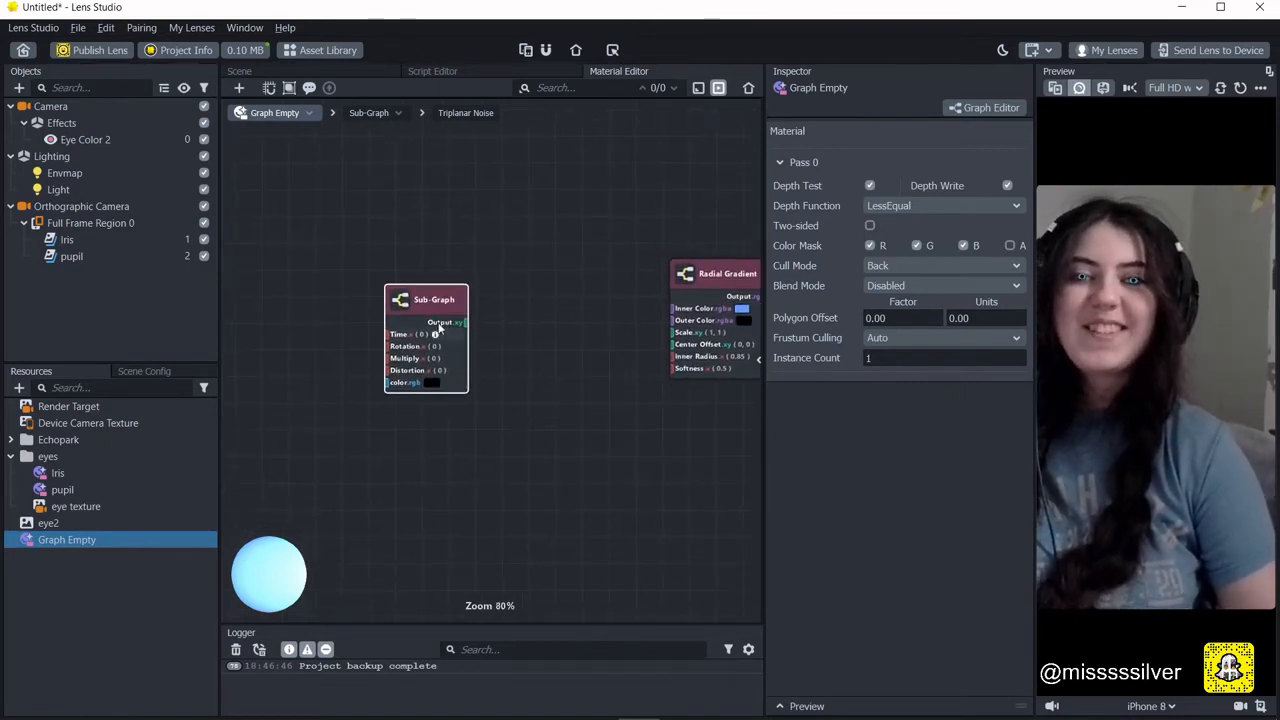
left_click_drag(436, 298, 386, 295)
middle_click_drag(362, 466, 519, 471)
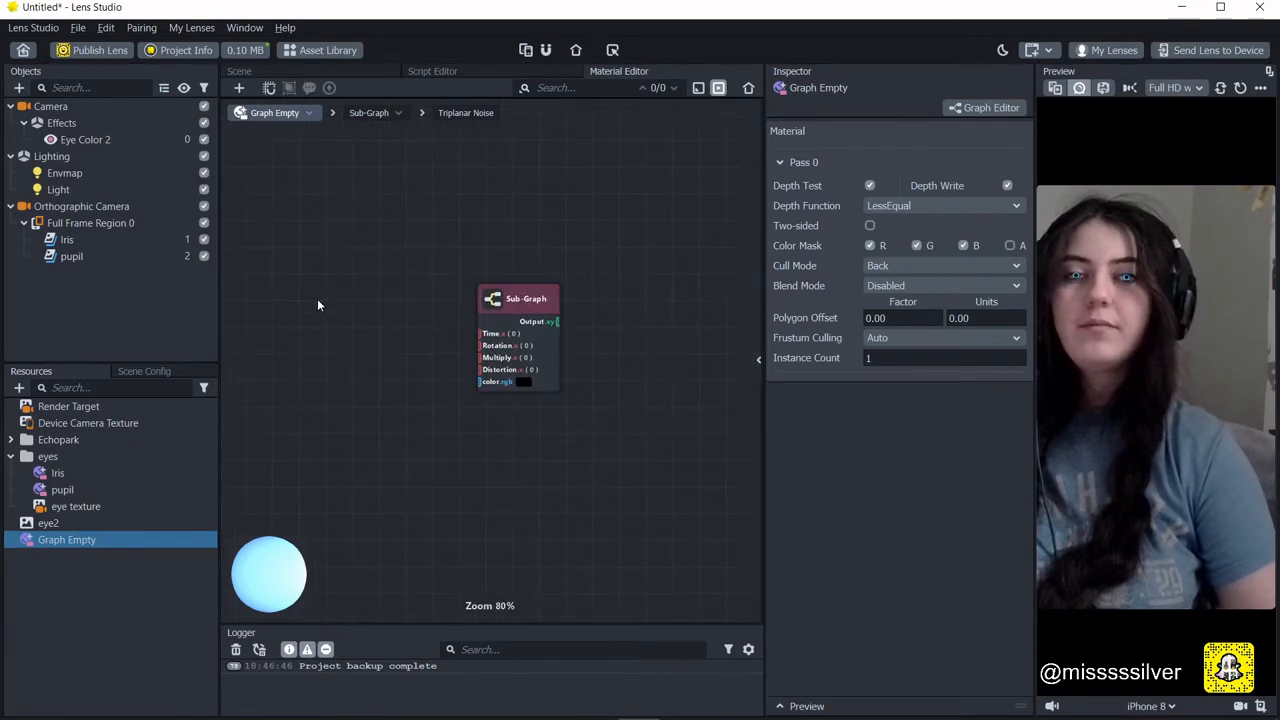
Add a Float Parameter node and place it in the empty area ahead of the Sub-Graph node's inputs.
middle_click_drag(317, 303, 351, 317)
right_click(371, 310)
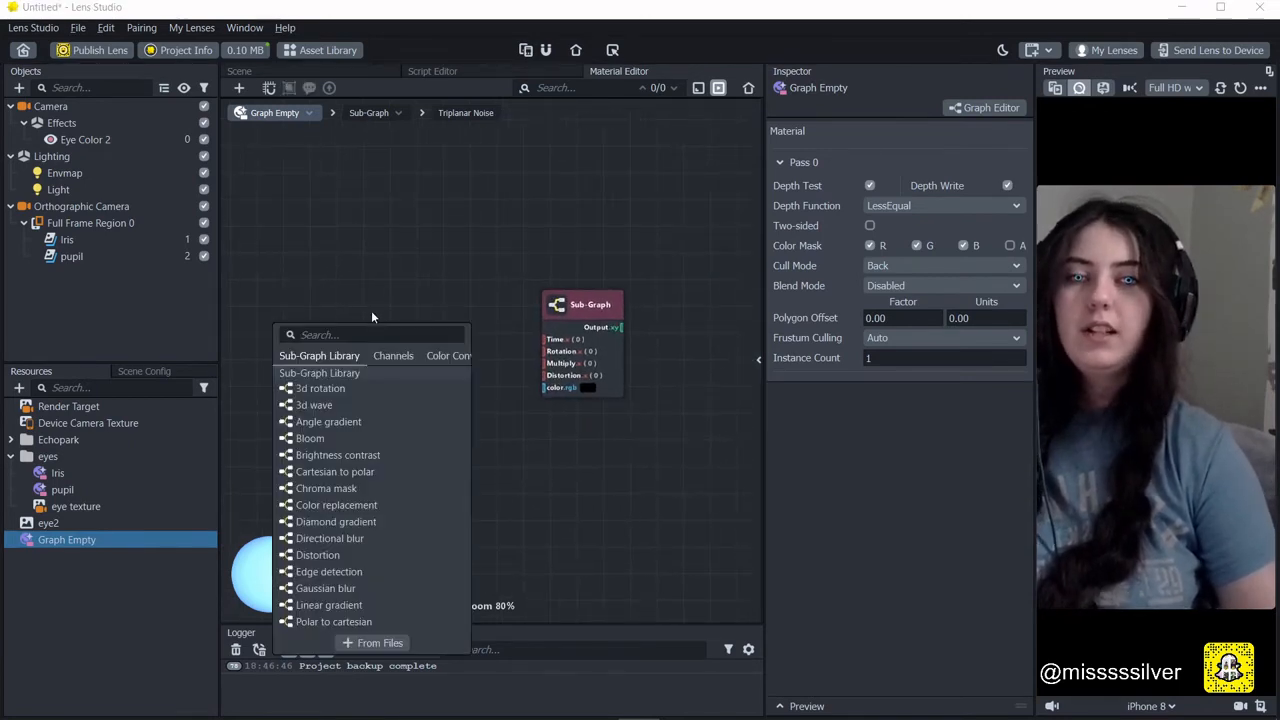
type("floa")
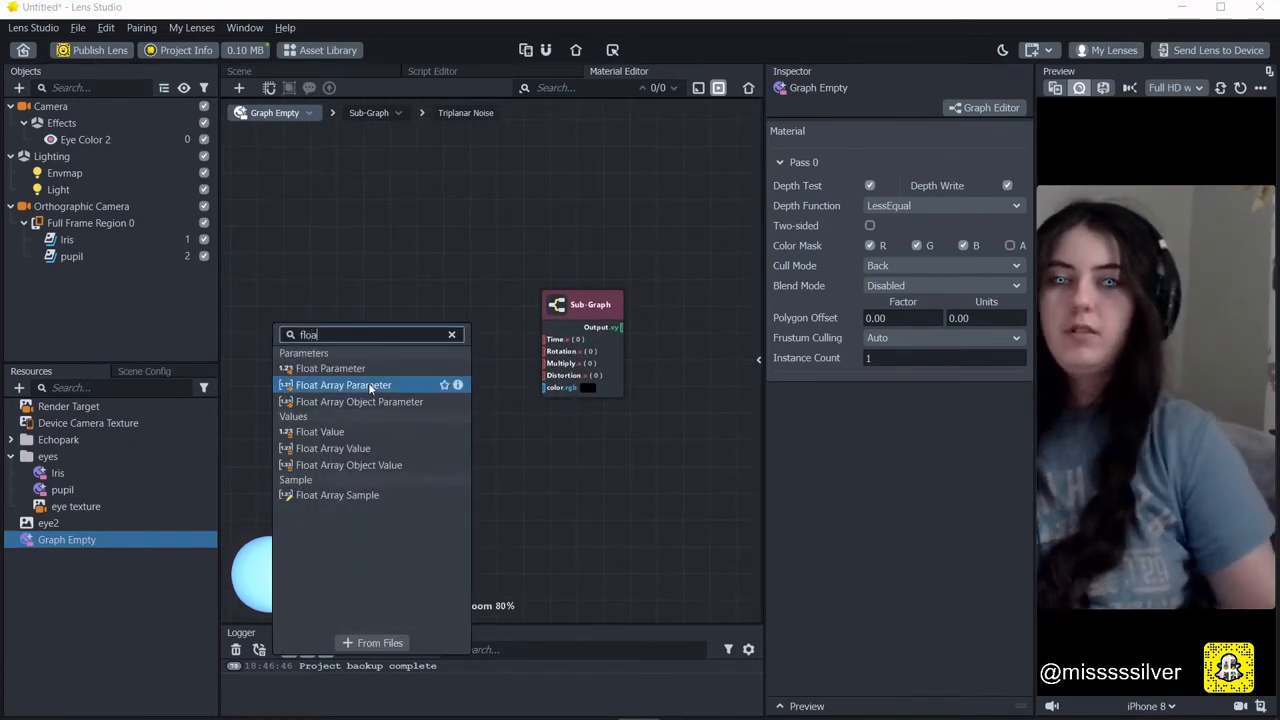
left_click(383, 368)
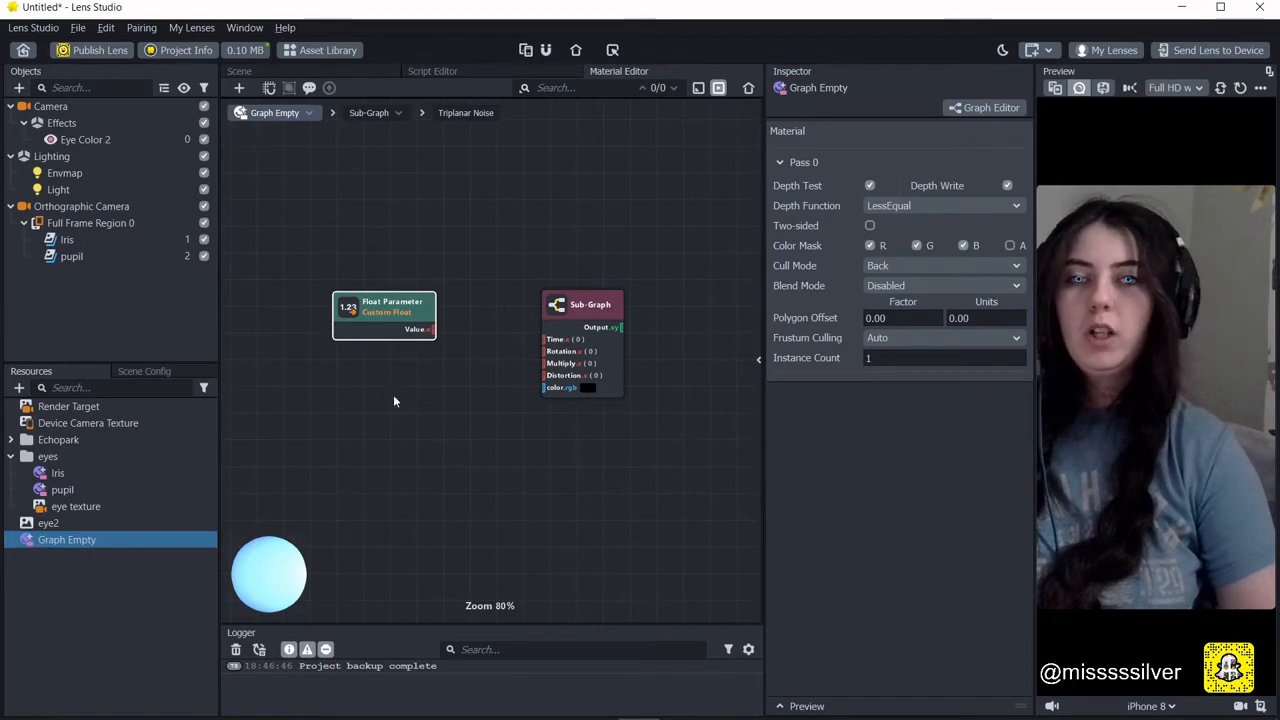
left_click_drag(374, 300, 336, 269)
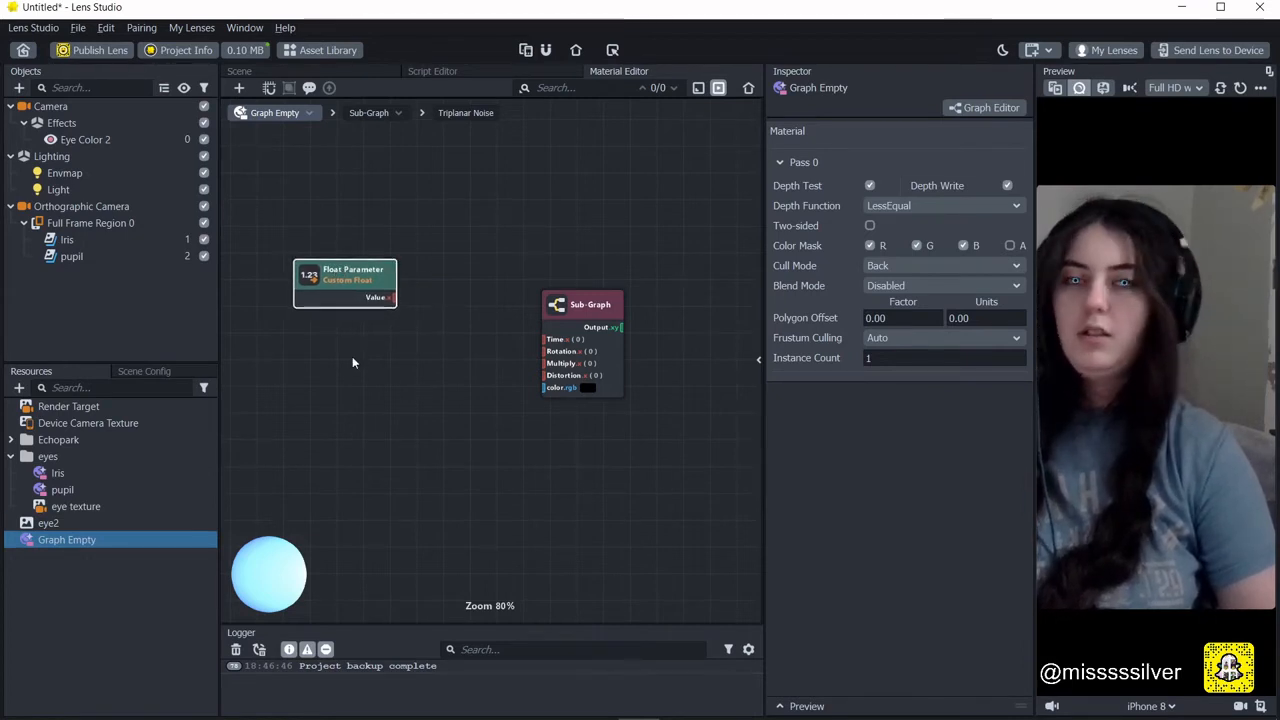
Duplicate the Float Parameter node three times and stack the copies in a column beneath the original.
key("ctrl+d")
key("ctrl+d")
key("ctrl+d")
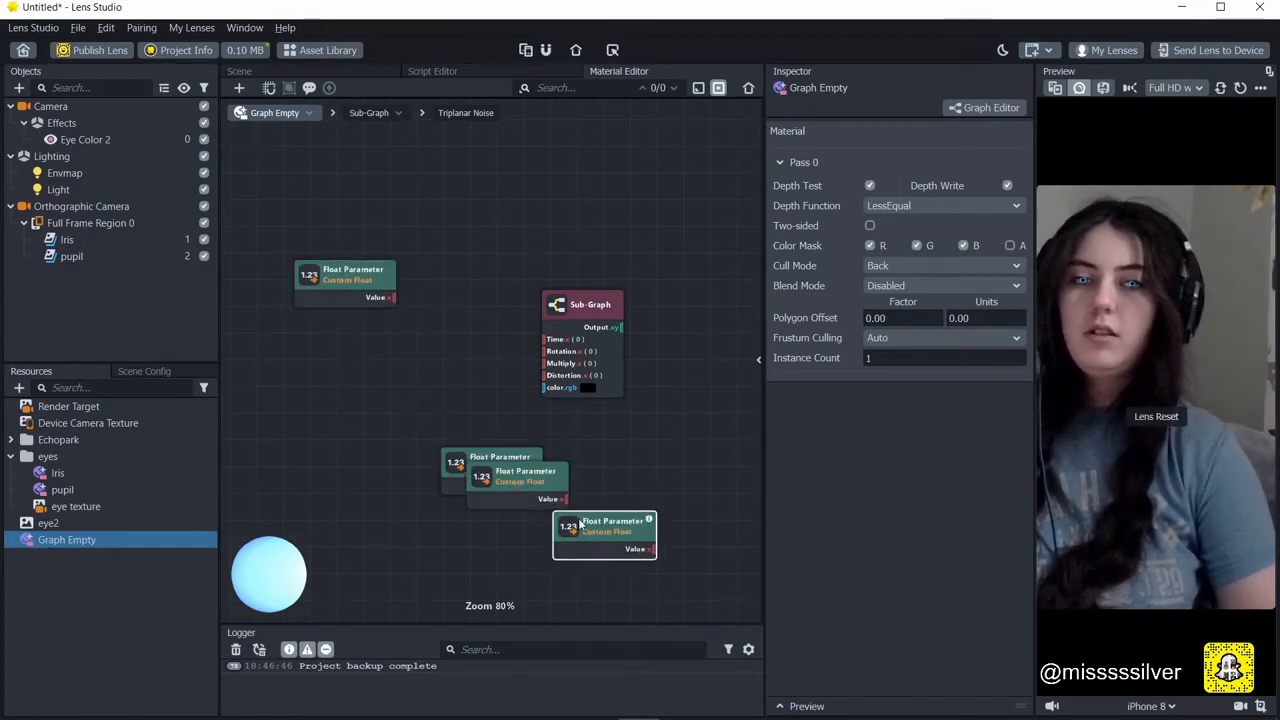
left_click_drag(570, 522, 317, 432)
left_click_drag(485, 476, 317, 345)
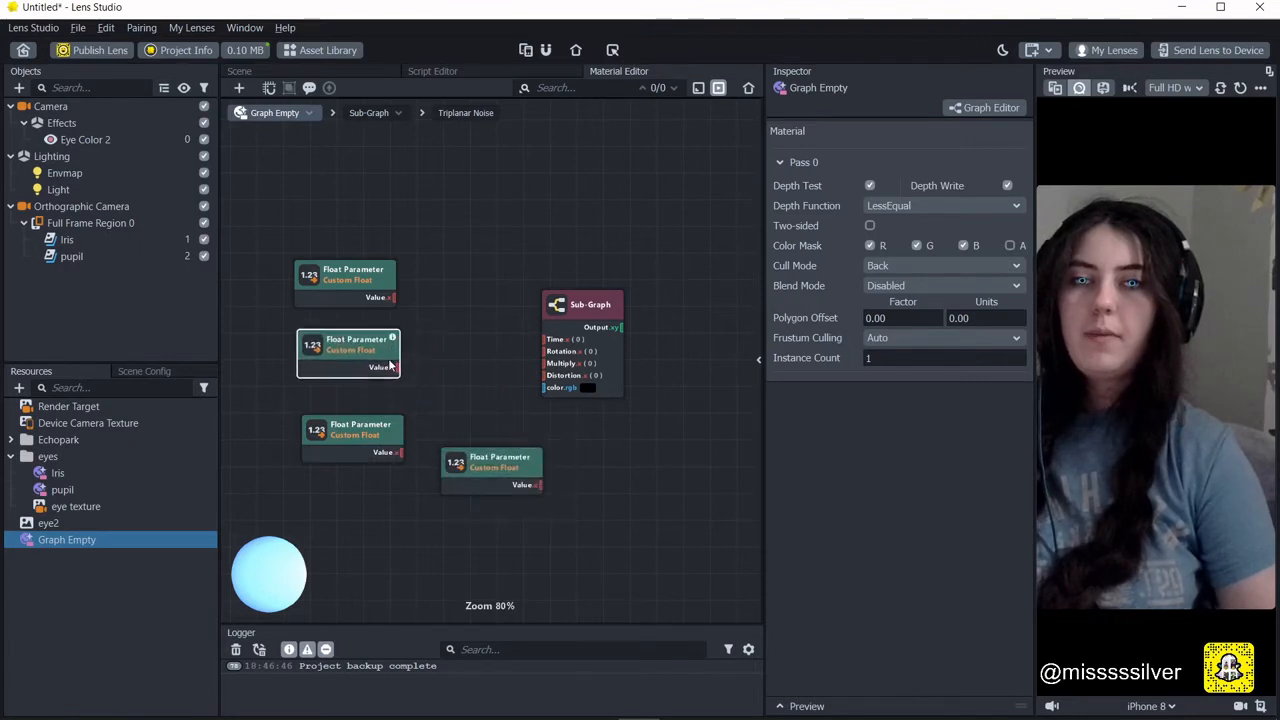
left_click(463, 490)
left_click_drag(476, 476, 342, 516)
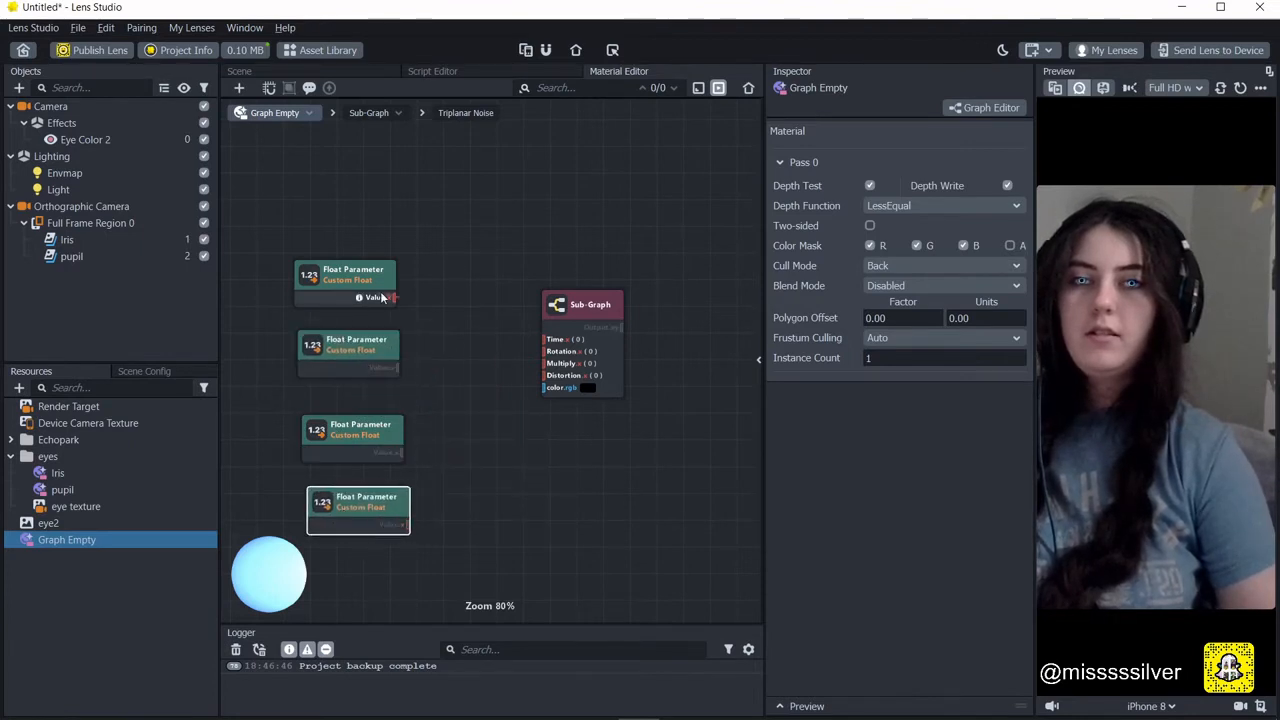
Connect the four Float Parameter nodes, from first to last, to the Sub-Graph's Time, Rotation, Multiply and Distortion inputs.
left_click_drag(393, 297, 545, 339)
left_click(375, 352)
left_click_drag(395, 367, 545, 351)
left_click_drag(392, 453, 545, 363)
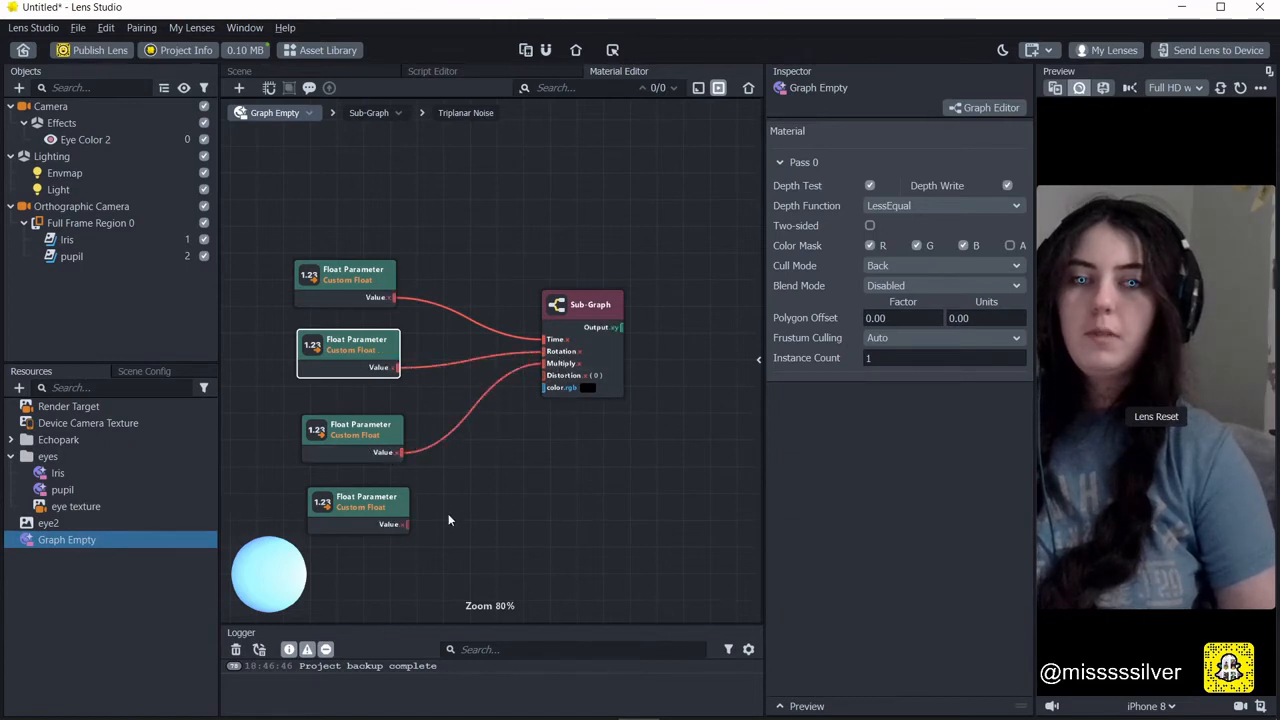
left_click_drag(404, 524, 553, 376)
Title the Float Parameter node feeding the Sub-Graph's Time input "Time".
left_click(394, 287)
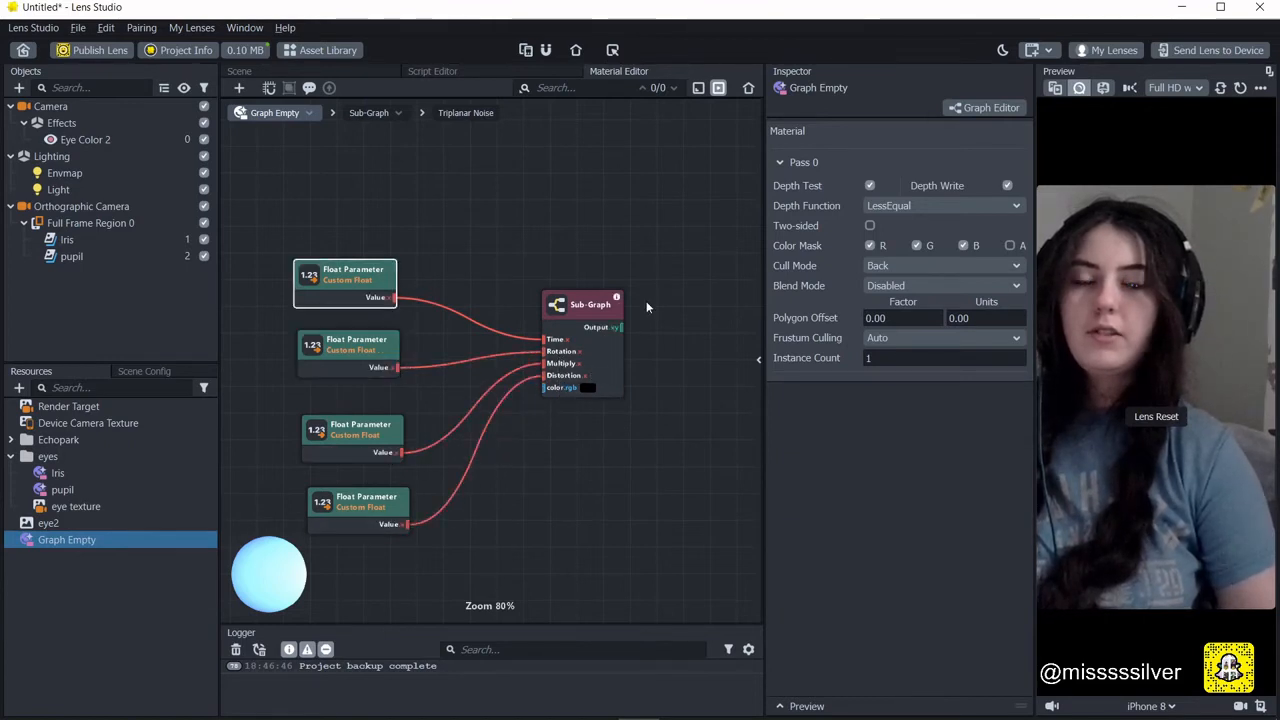
left_click(755, 356)
middle_click_drag(430, 246, 484, 259)
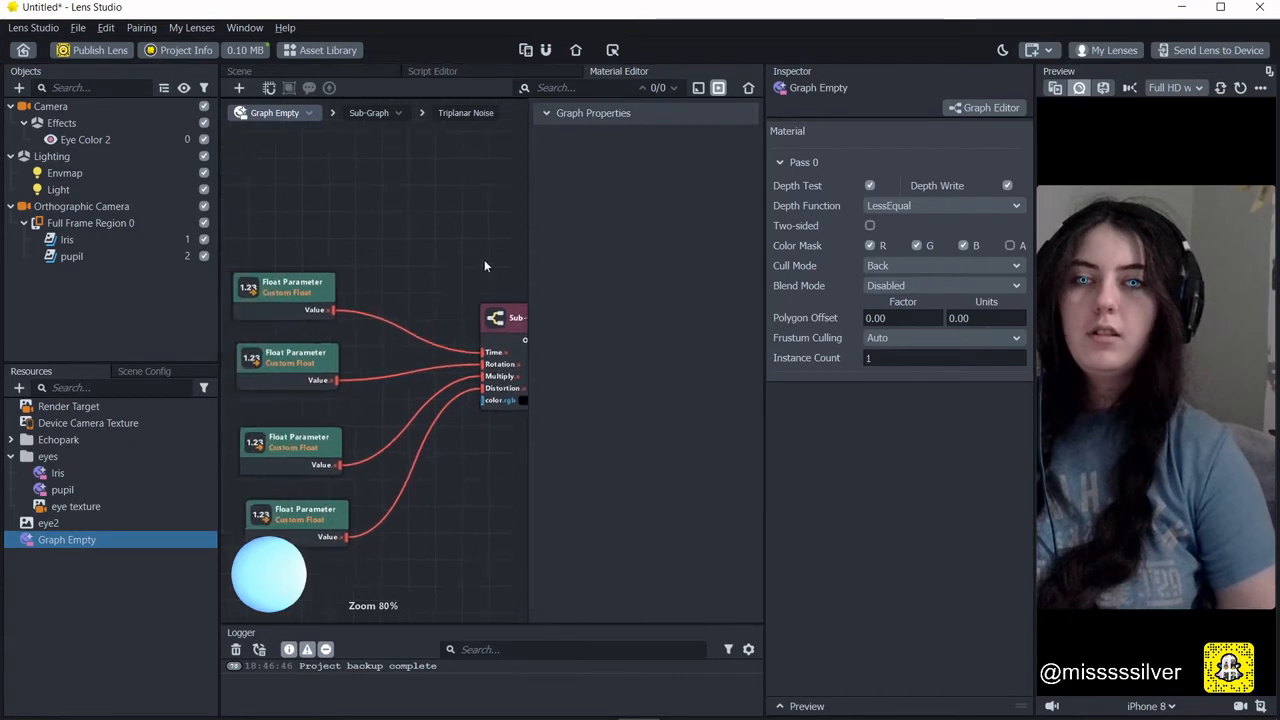
left_click(266, 291)
middle_click_drag(403, 264, 400, 253)
left_click_drag(705, 180, 586, 164)
type("Time")
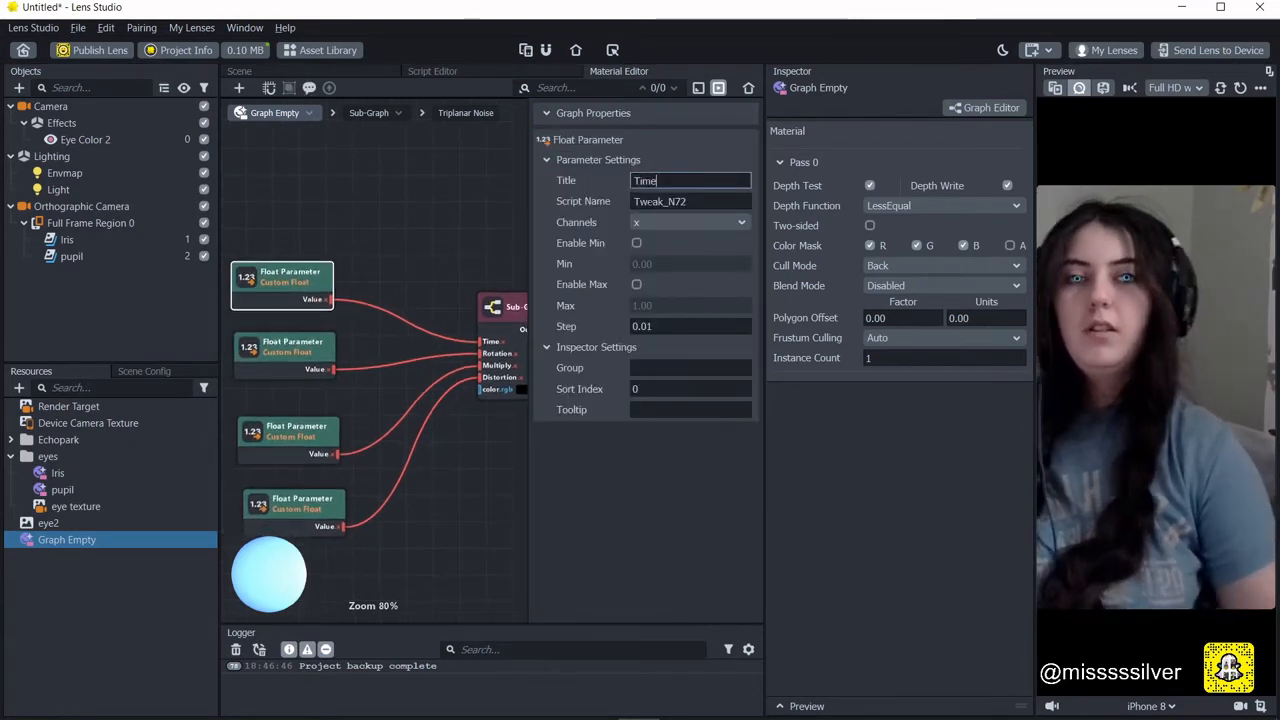
Enable the minimum and maximum limits of the Time parameter and set its maximum to 4.
left_click(636, 243)
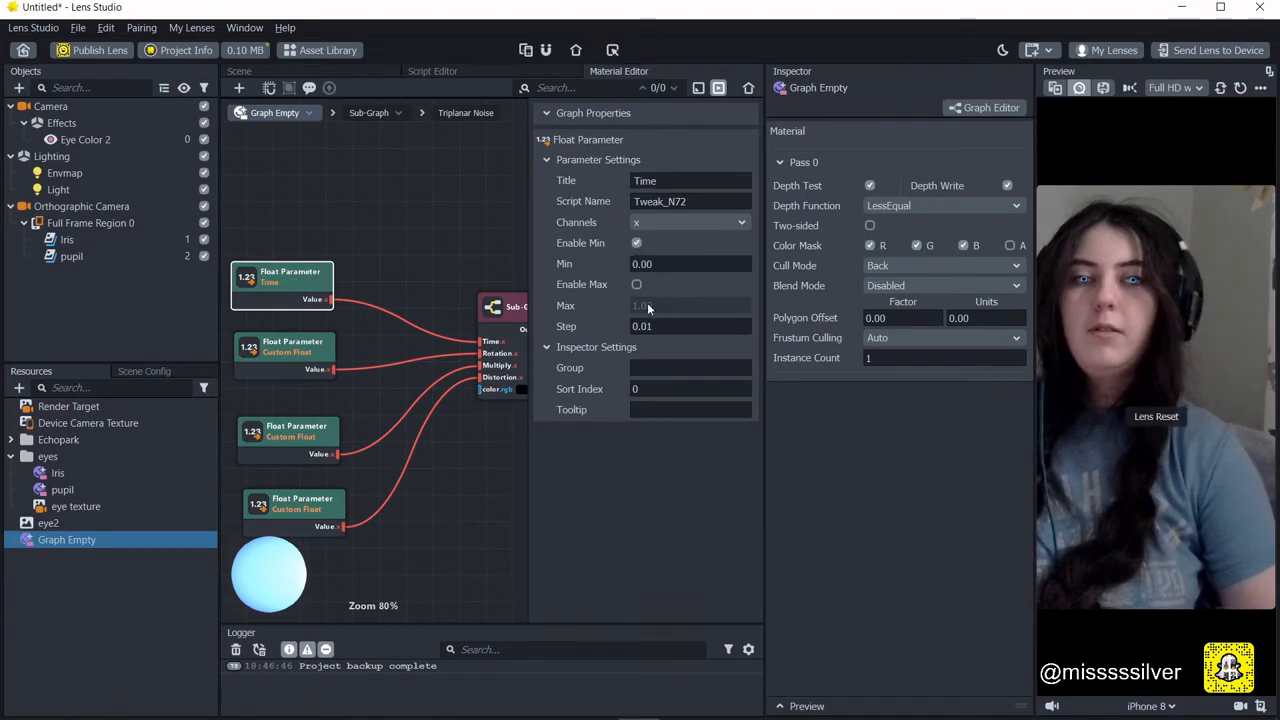
left_click(636, 284)
left_click(655, 305)
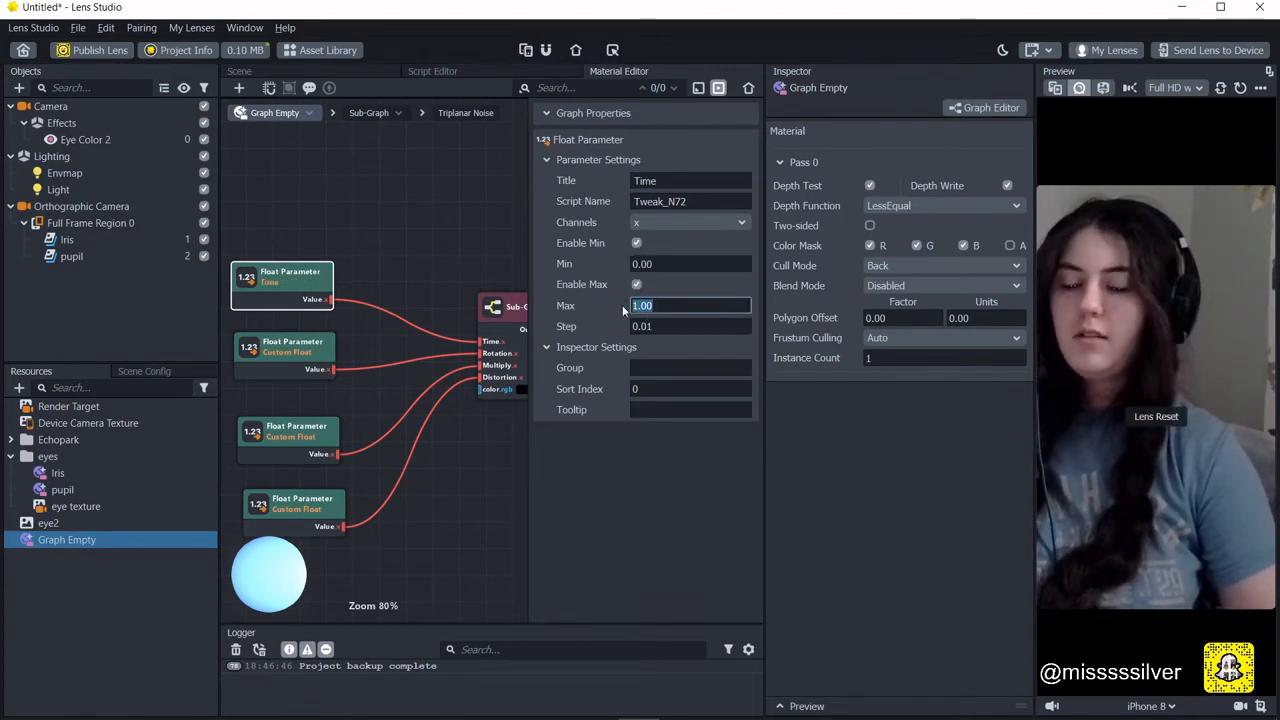
type("4")
left_click(622, 450)
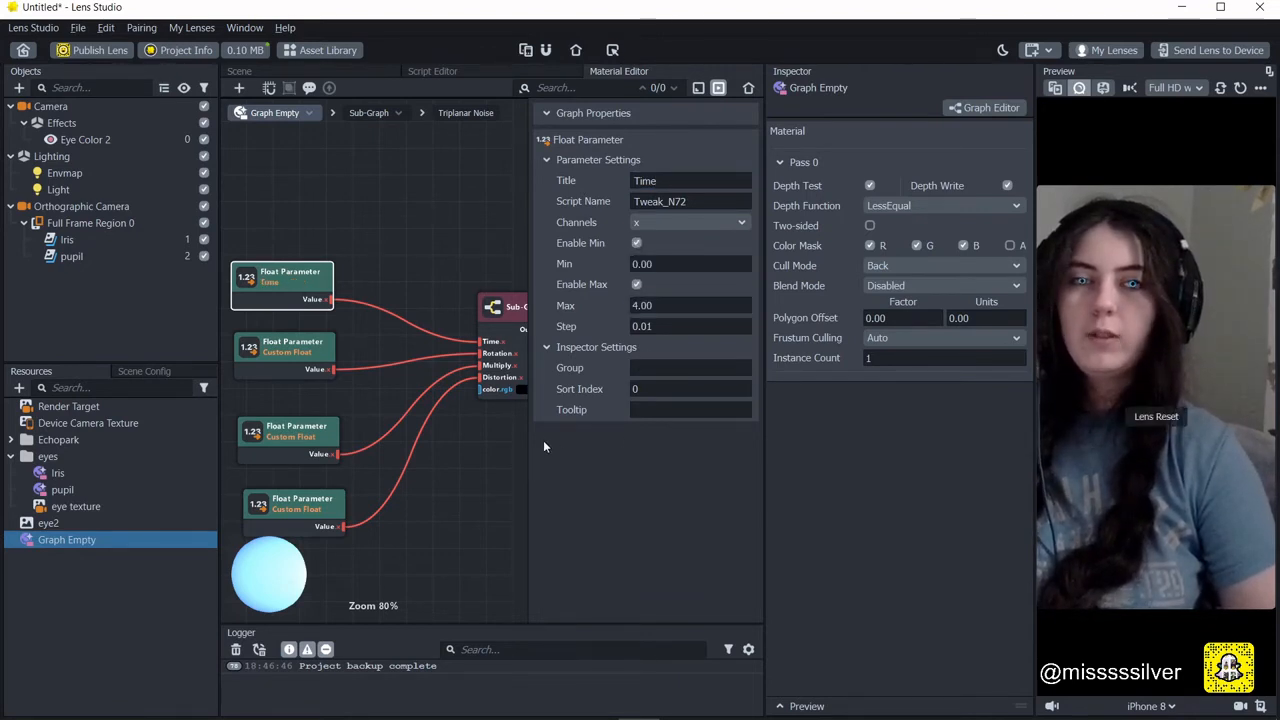
left_click_drag(529, 433, 657, 430)
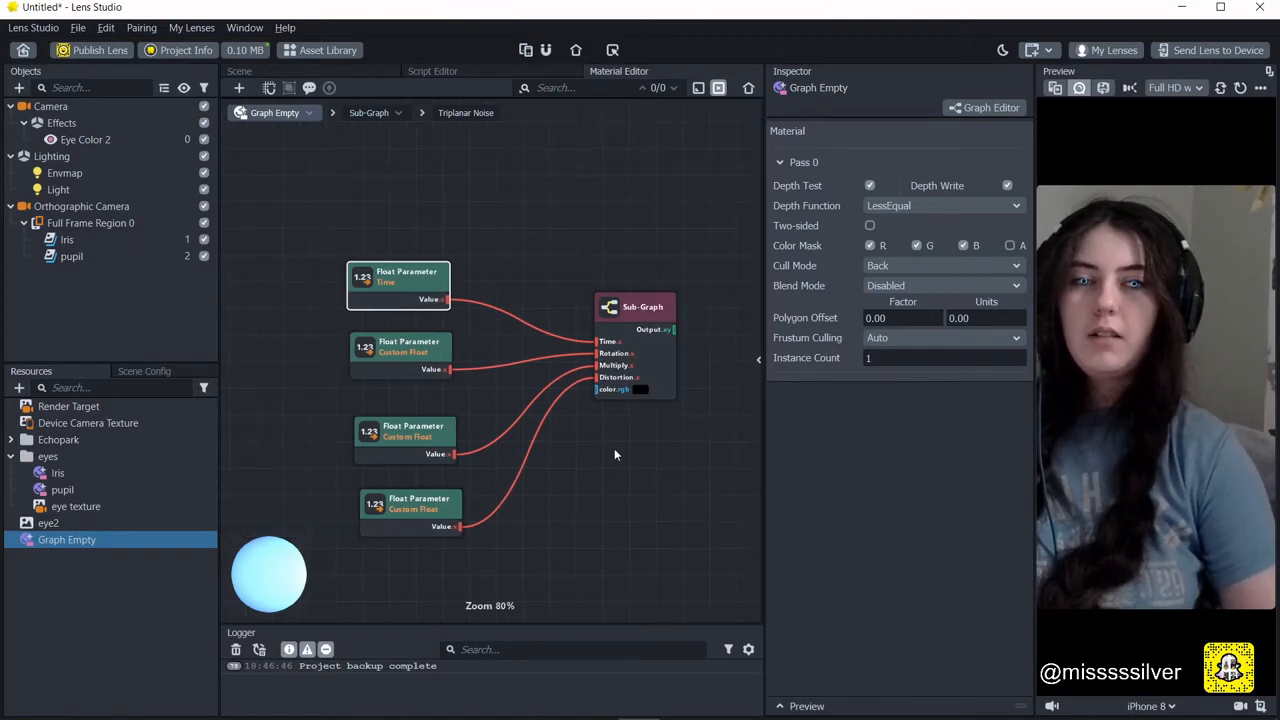
Title the Float Parameter node feeding the Sub-Graph's Rotation input "Rotation".
middle_click_drag(614, 455, 543, 446)
left_click(359, 362)
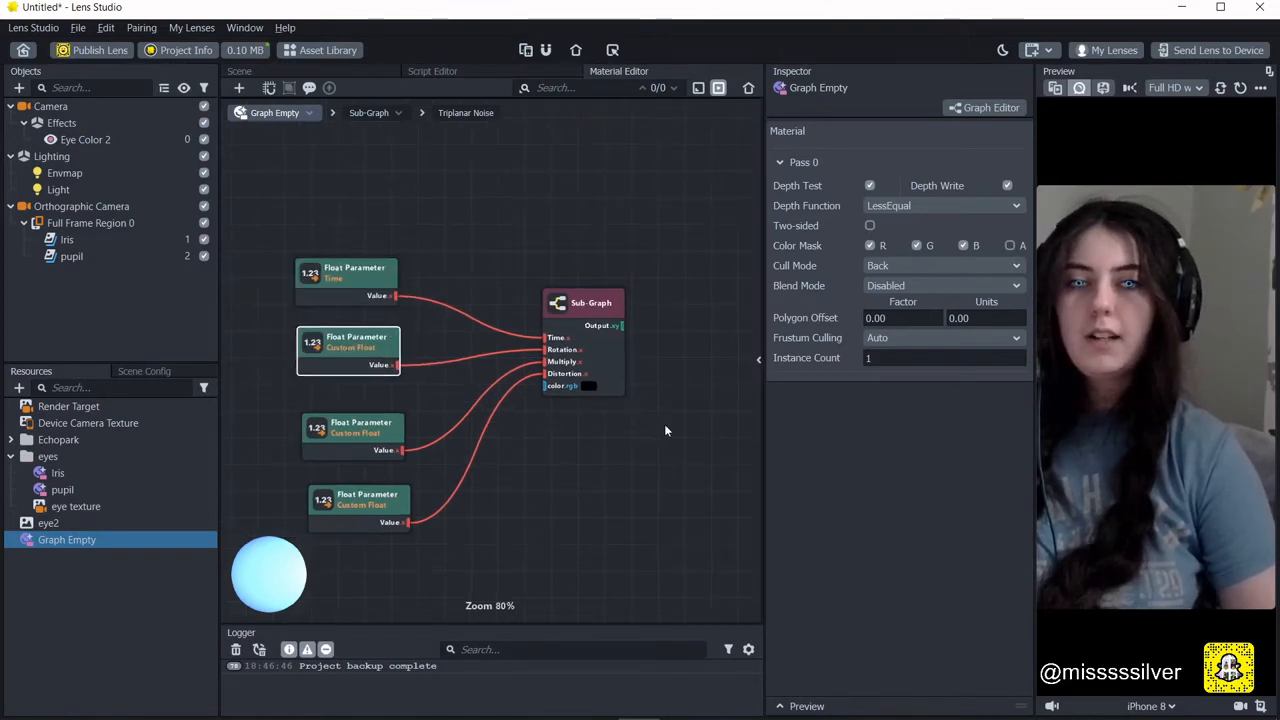
left_click(758, 362)
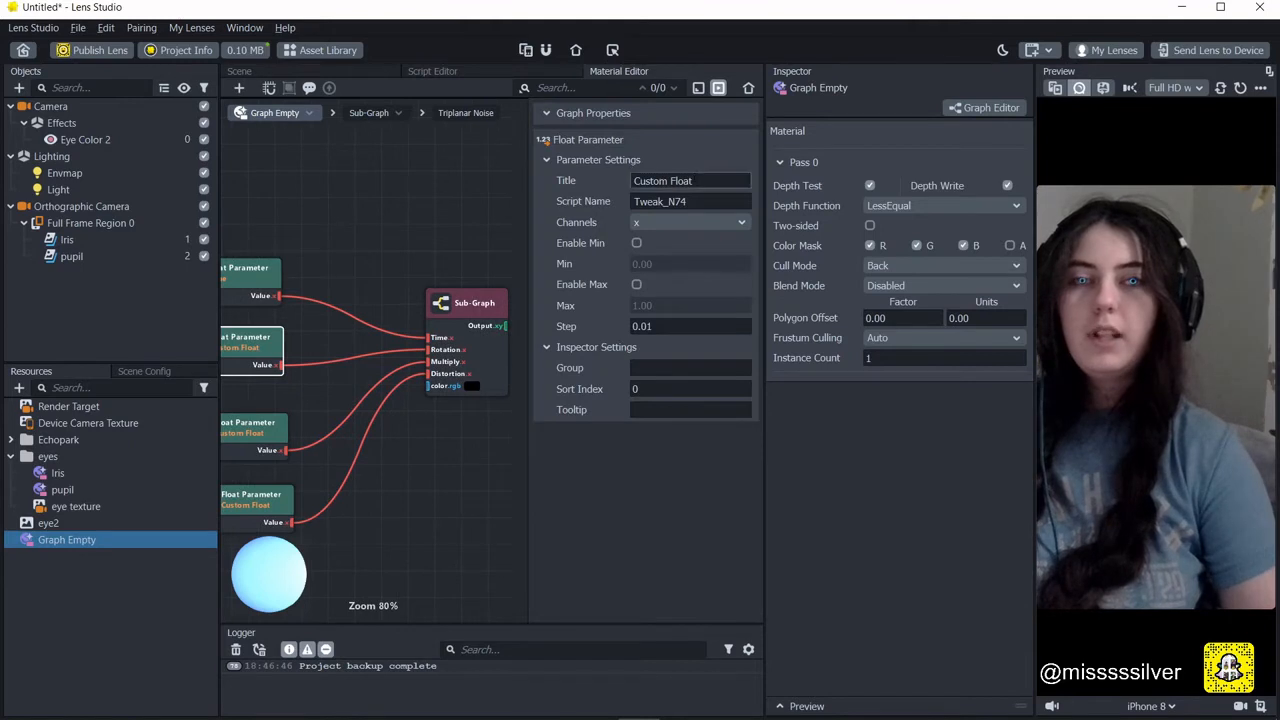
left_click(690, 180)
type("Rotation")
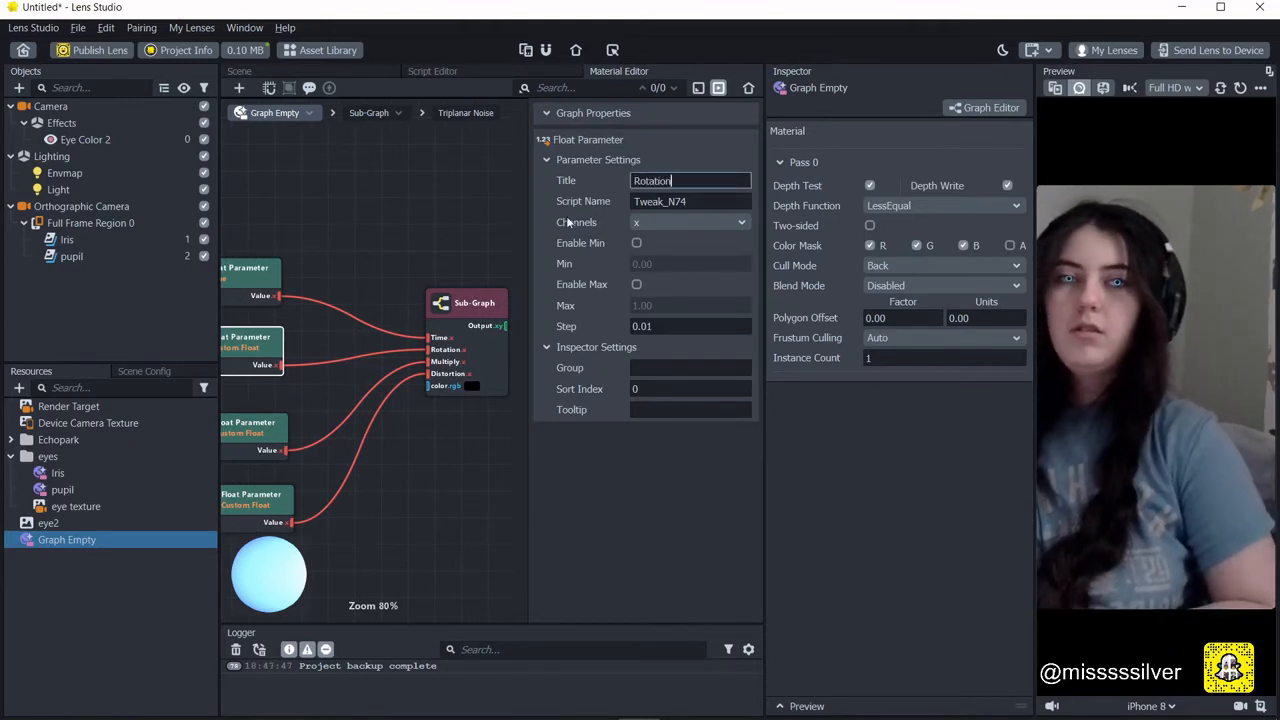
Enable the Rotation parameter's minimum and maximum limits, with a maximum of 360 and a step of 10.
left_click(639, 244)
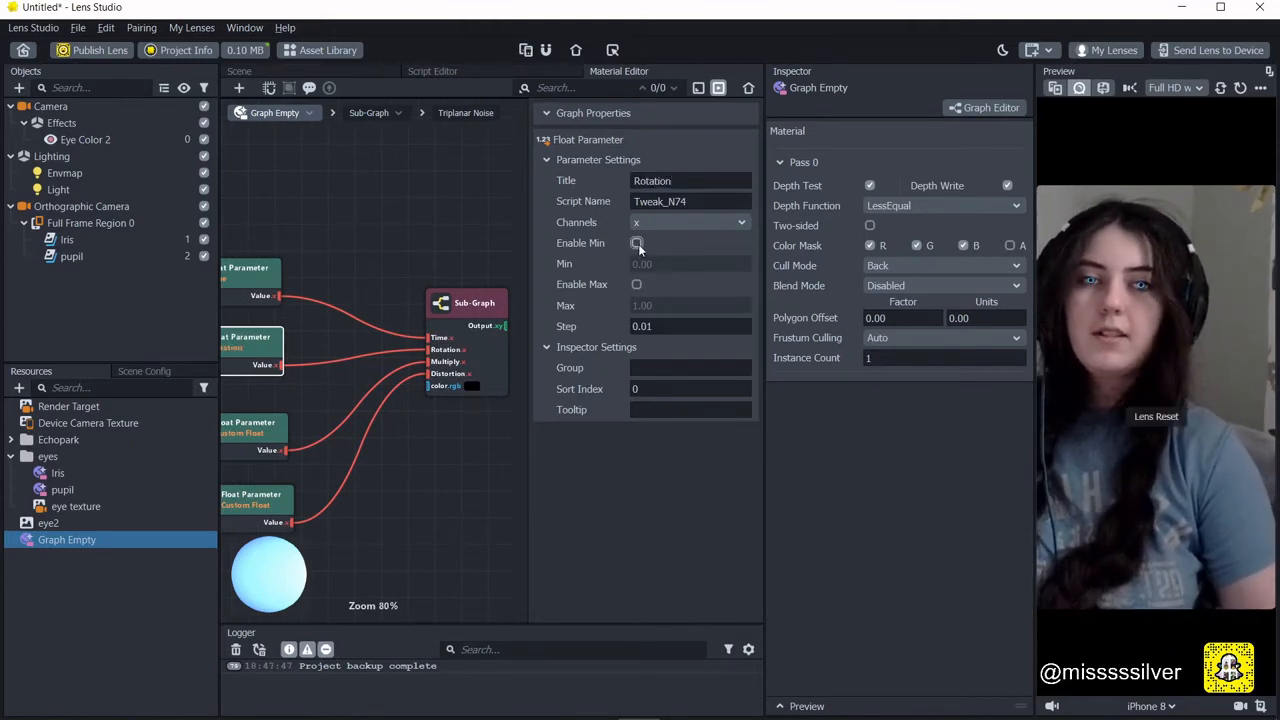
left_click(637, 243)
left_click(636, 284)
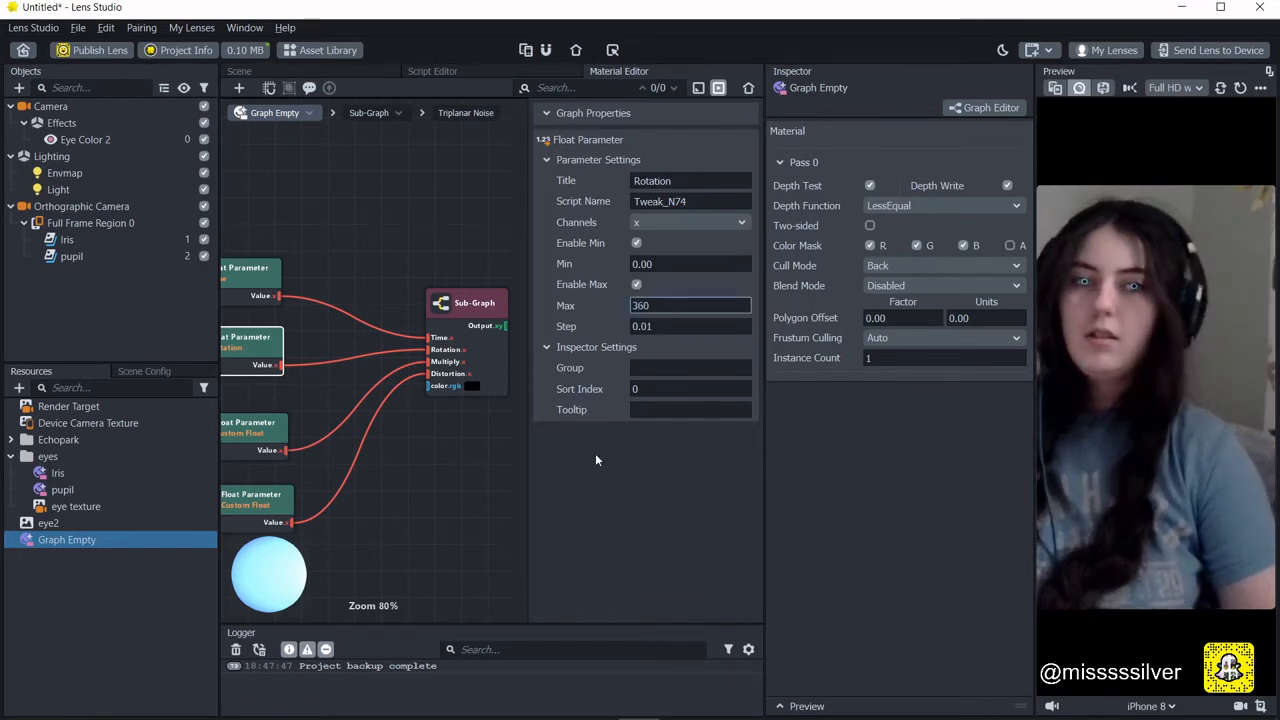
key("Tab")
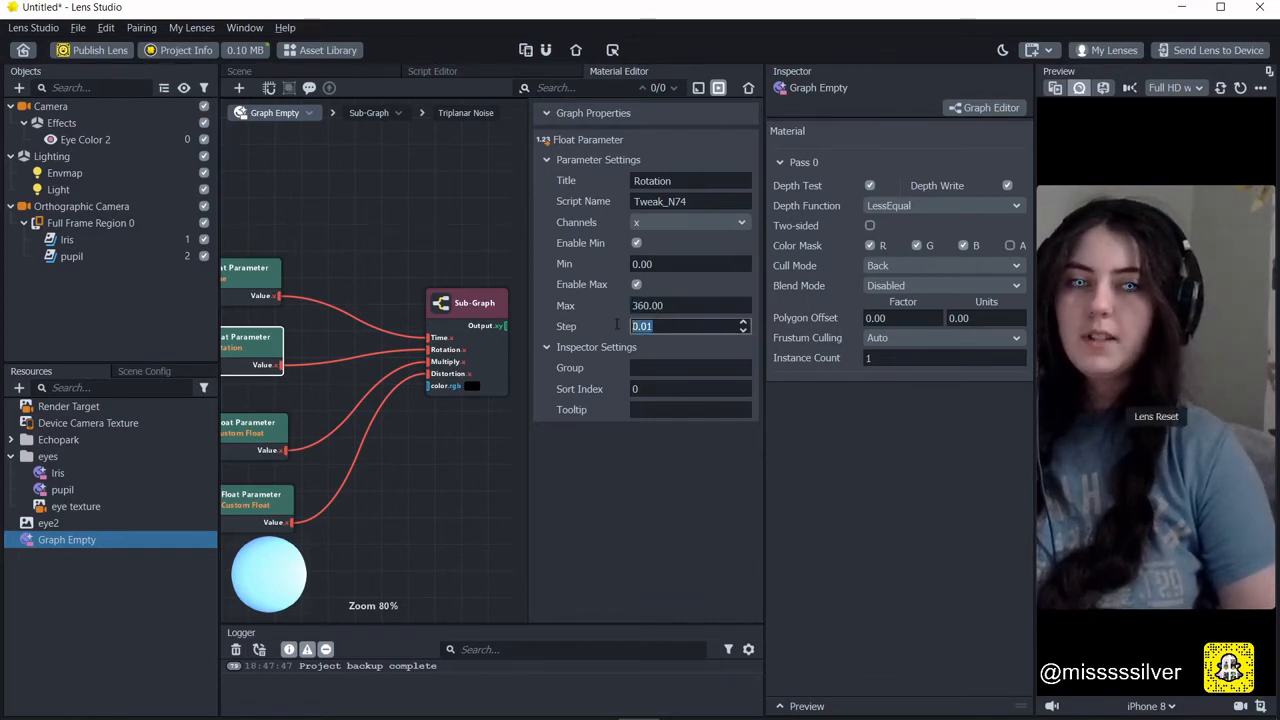
type("10")
left_click(478, 444)
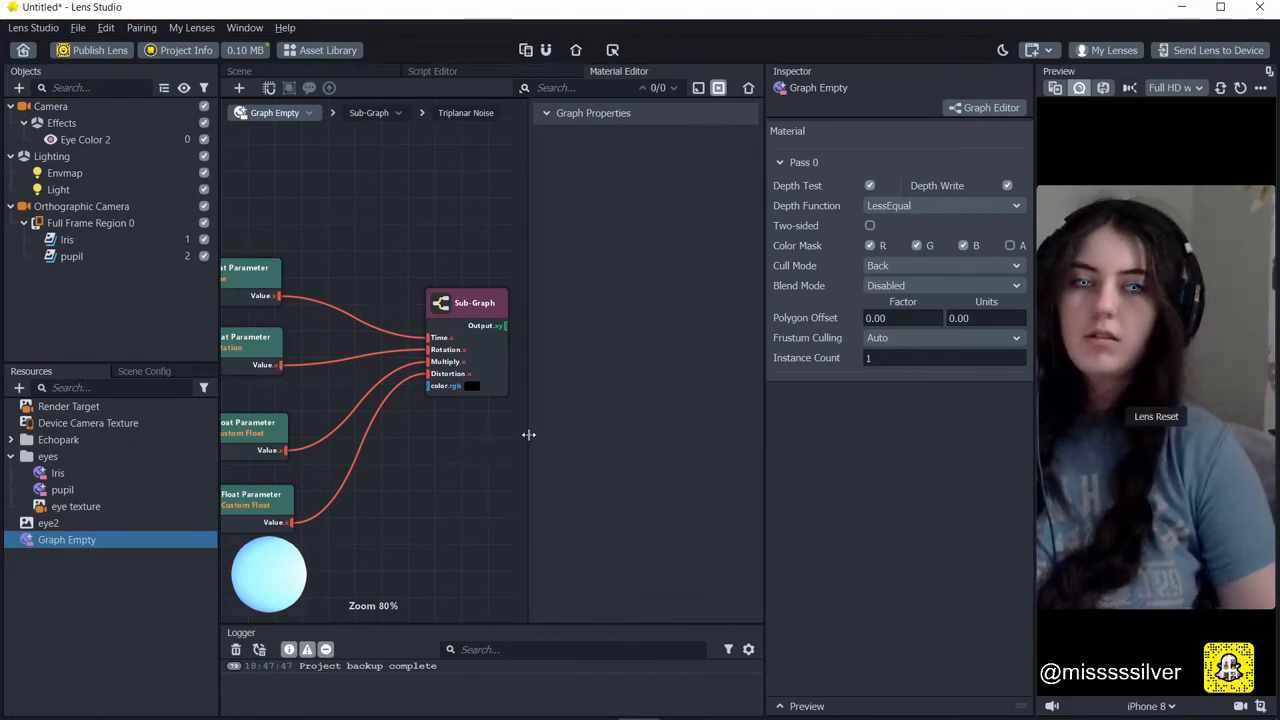
Title the Float Parameter node feeding the Sub-Graph's Multiply input "Multiple".
left_click(329, 430)
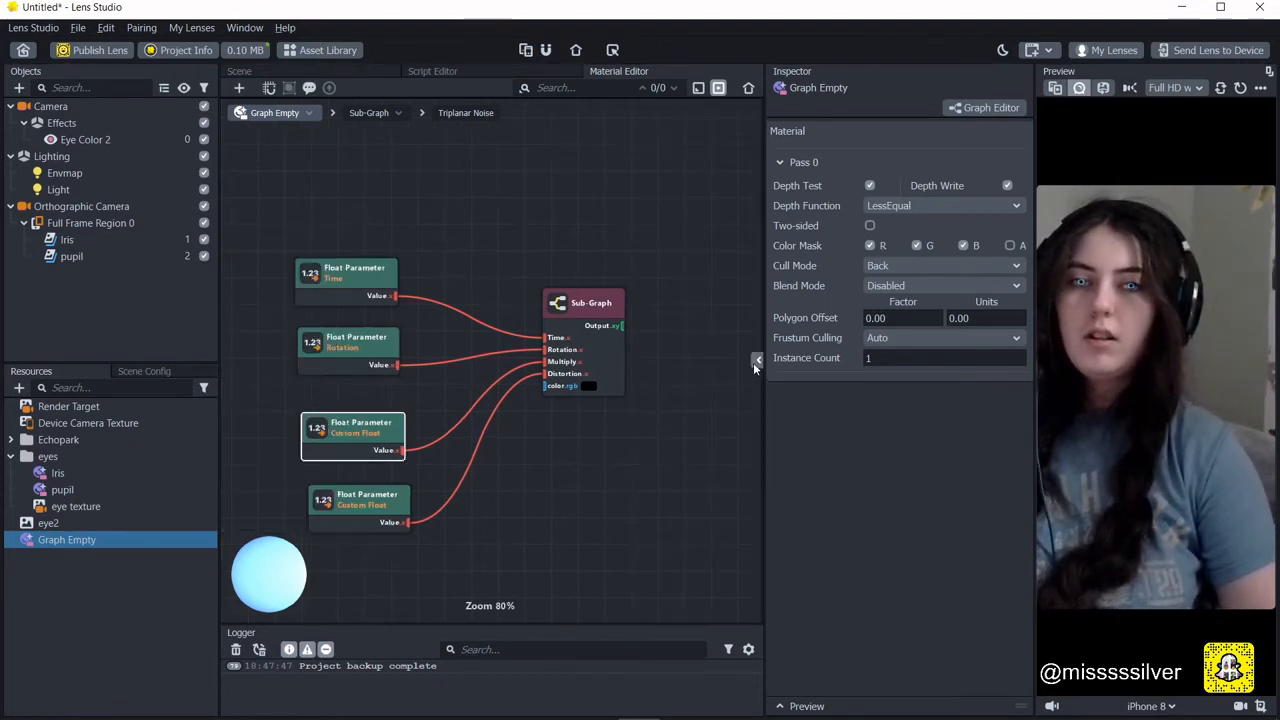
left_click(757, 361)
triple_click(660, 180)
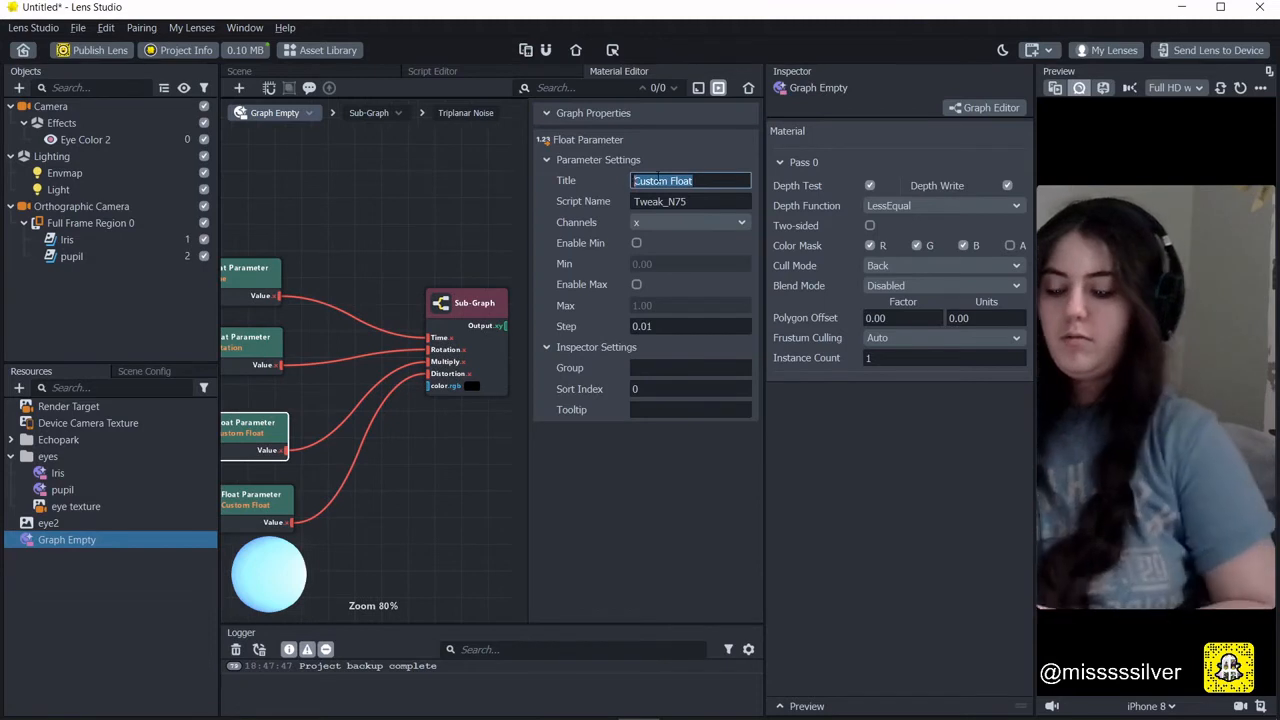
type("Multiple")
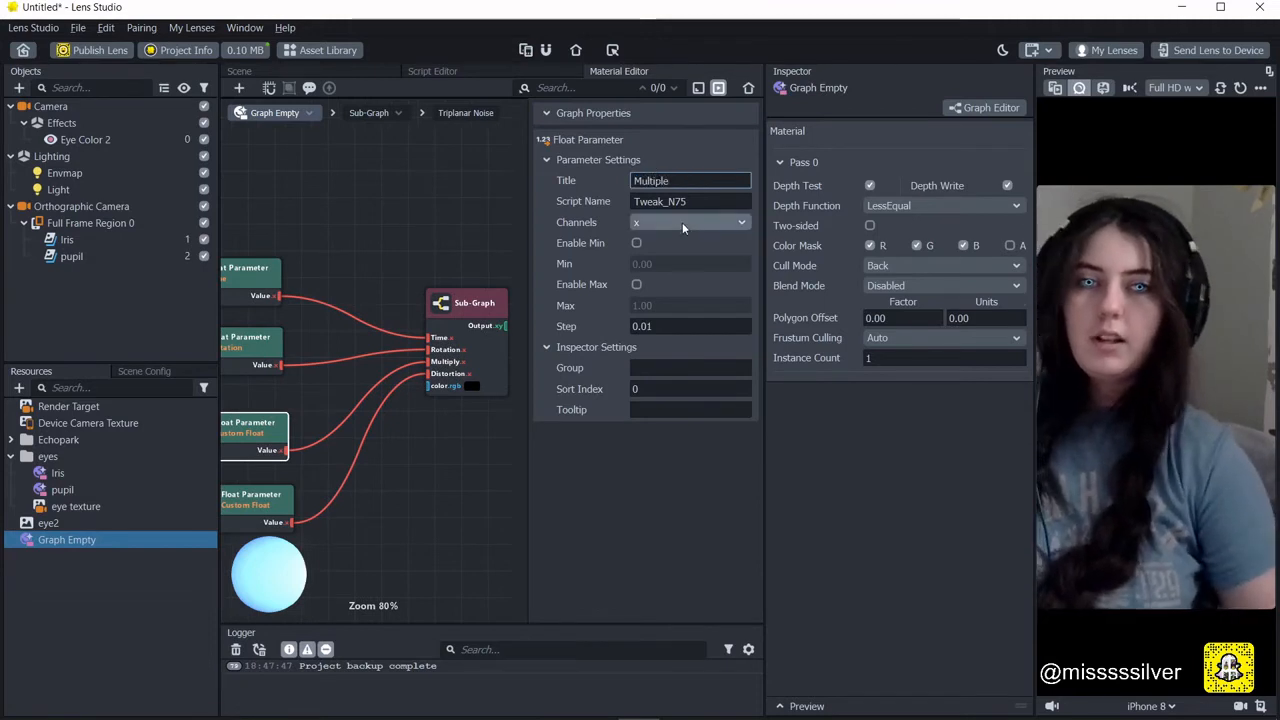
Enable the minimum and maximum limits of the Multiple parameter and set its maximum to 75.
left_click(636, 284)
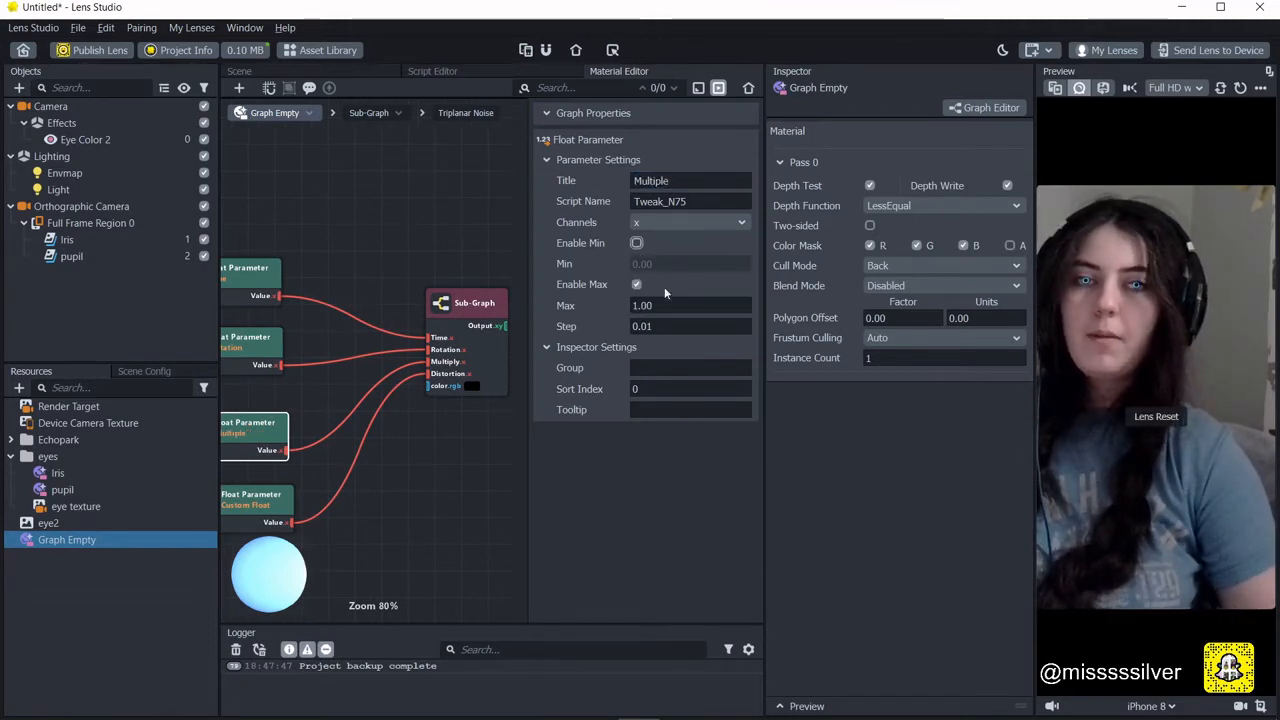
left_click(636, 242)
left_click(660, 305)
type("75")
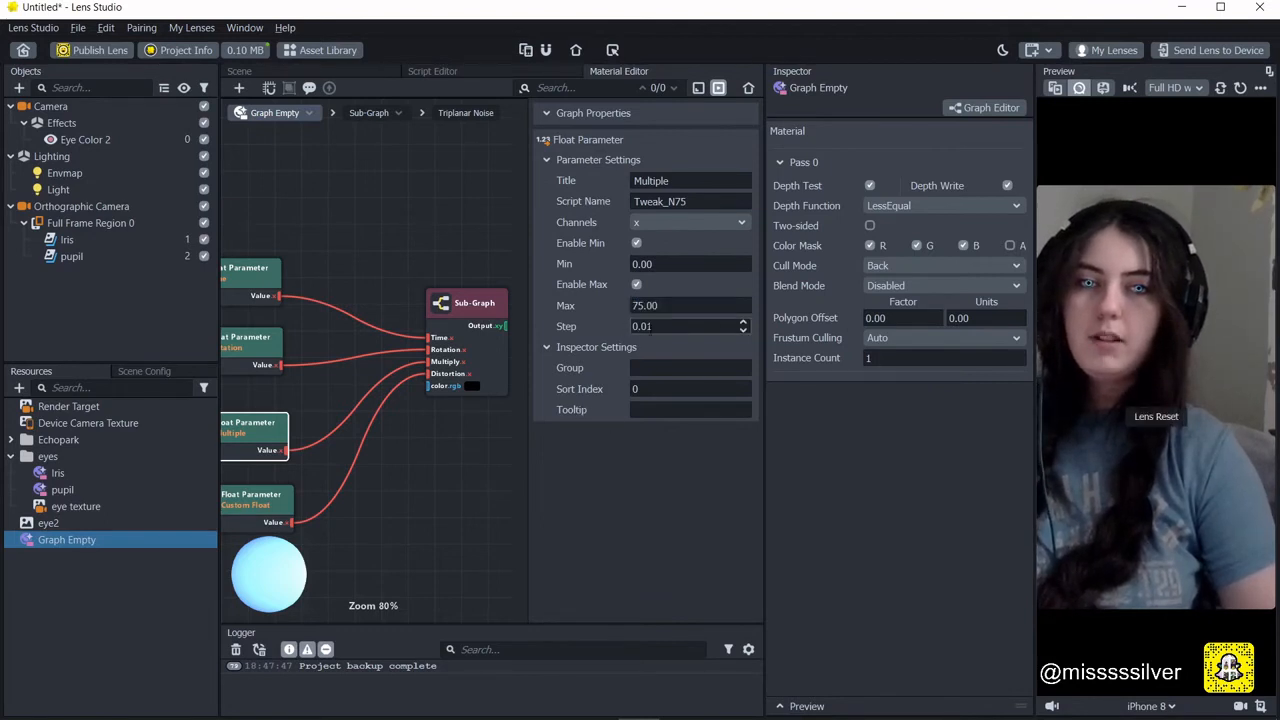
left_click_drag(652, 326, 601, 322)
left_click(474, 512)
Title the Float Parameter node feeding the Sub-Graph's Distortion input "Distortion".
middle_click_drag(436, 491, 445, 451)
left_click(302, 482)
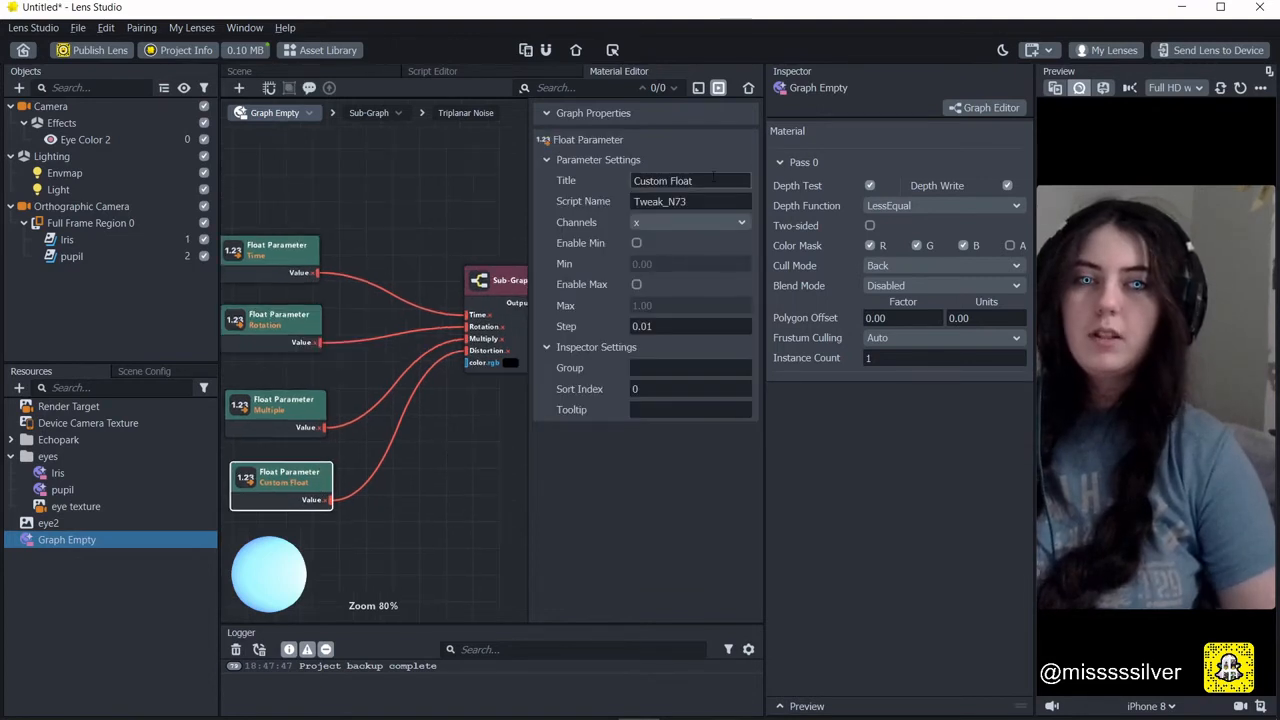
left_click_drag(697, 181, 596, 178)
type("Distorion")
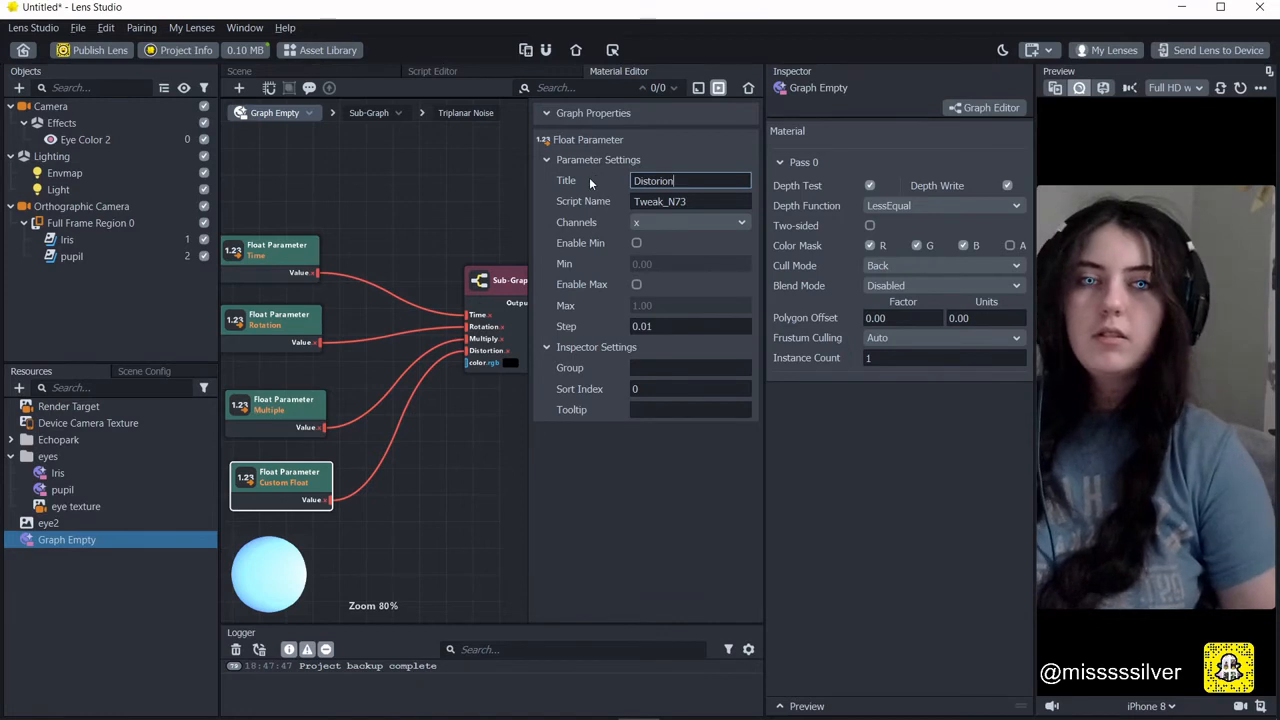
key("BackSpace")
key("BackSpace")
key("BackSpace")
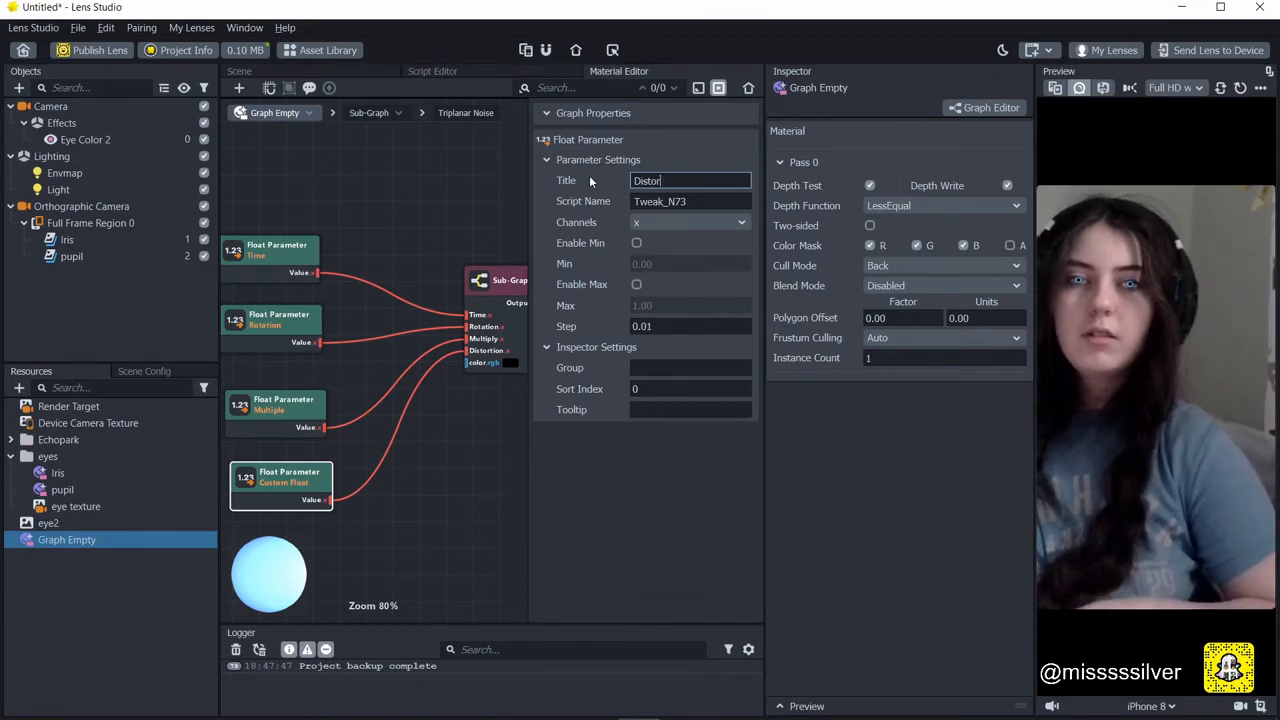
type("tion")
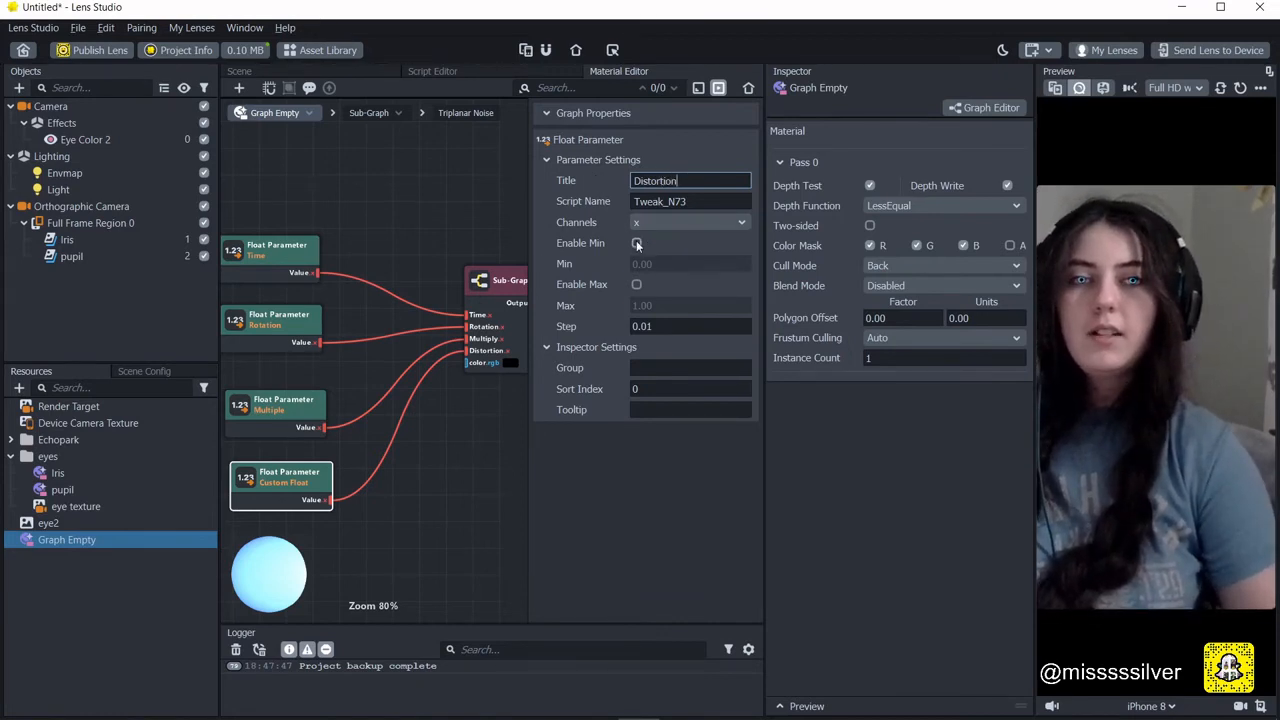
Enable the Distortion parameter's minimum and maximum limits and set its minimum to -2.
left_click(637, 285)
left_click(637, 243)
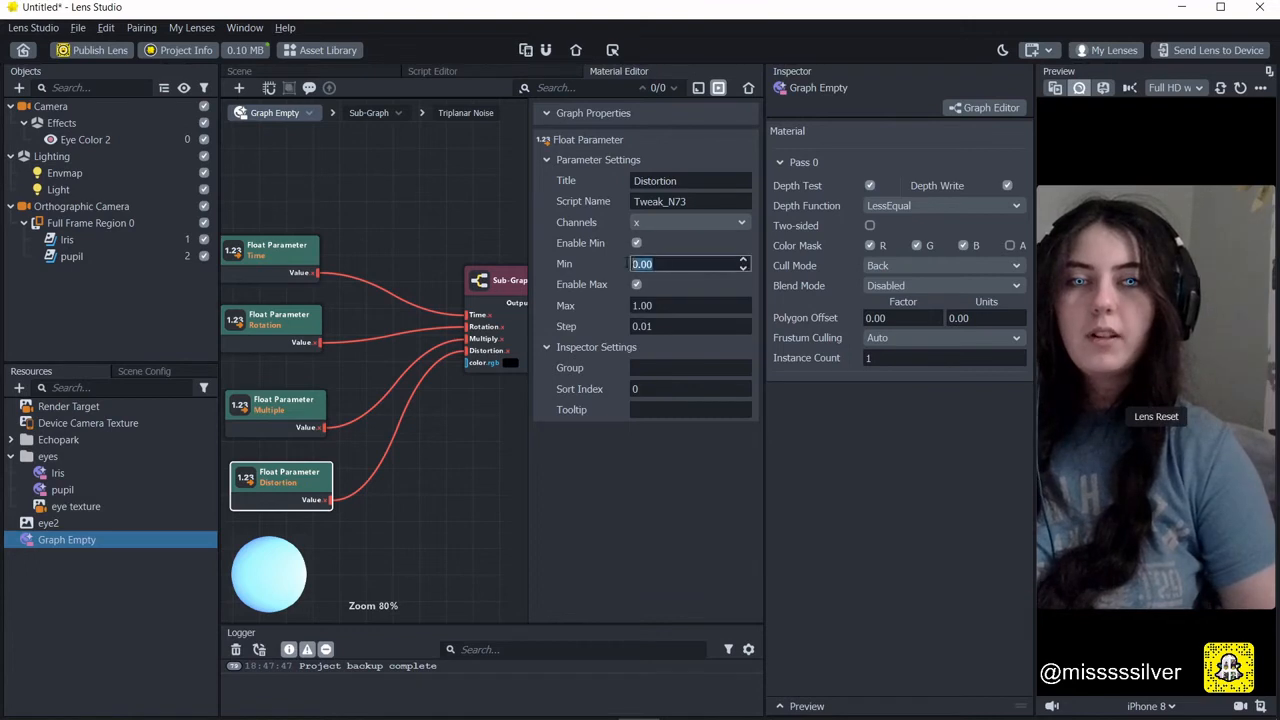
double_click(632, 264)
key("BackSpace")
type("-2")
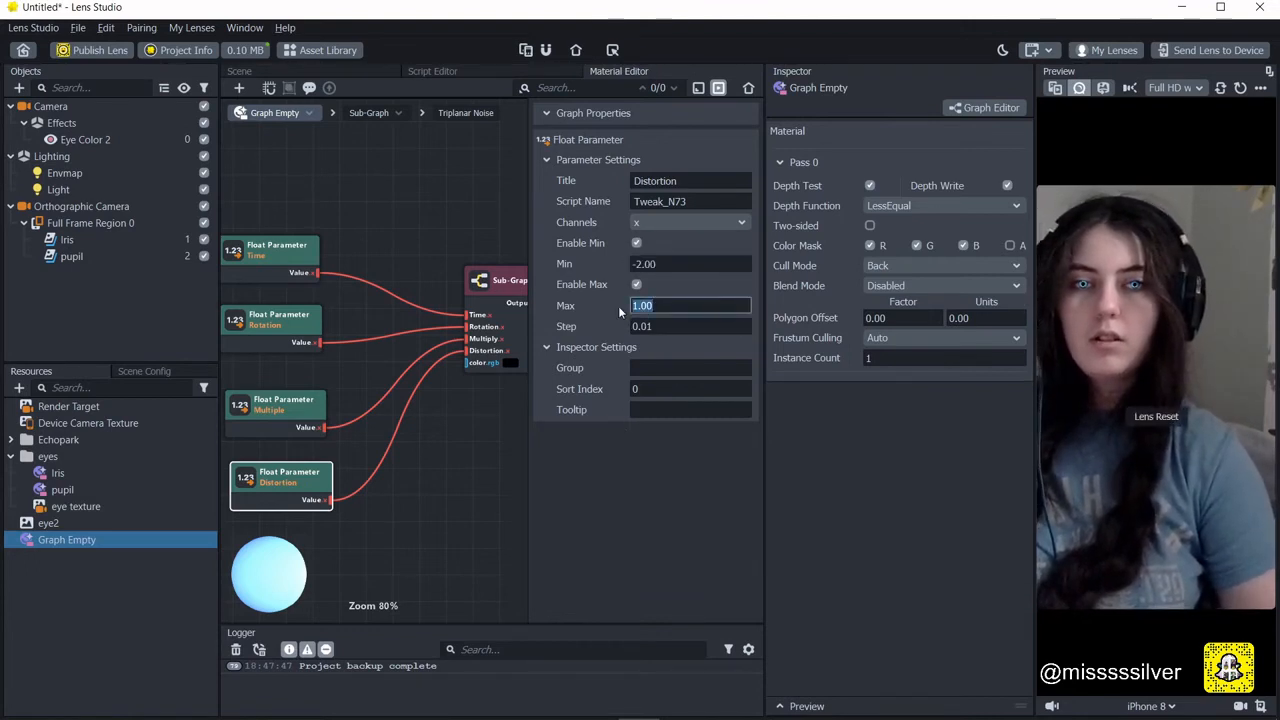
left_click(436, 508)
Collapse the graph properties and assign the Render Target resource as the Orthographic Camera's render target.
scroll(459, 490, "down", 2)
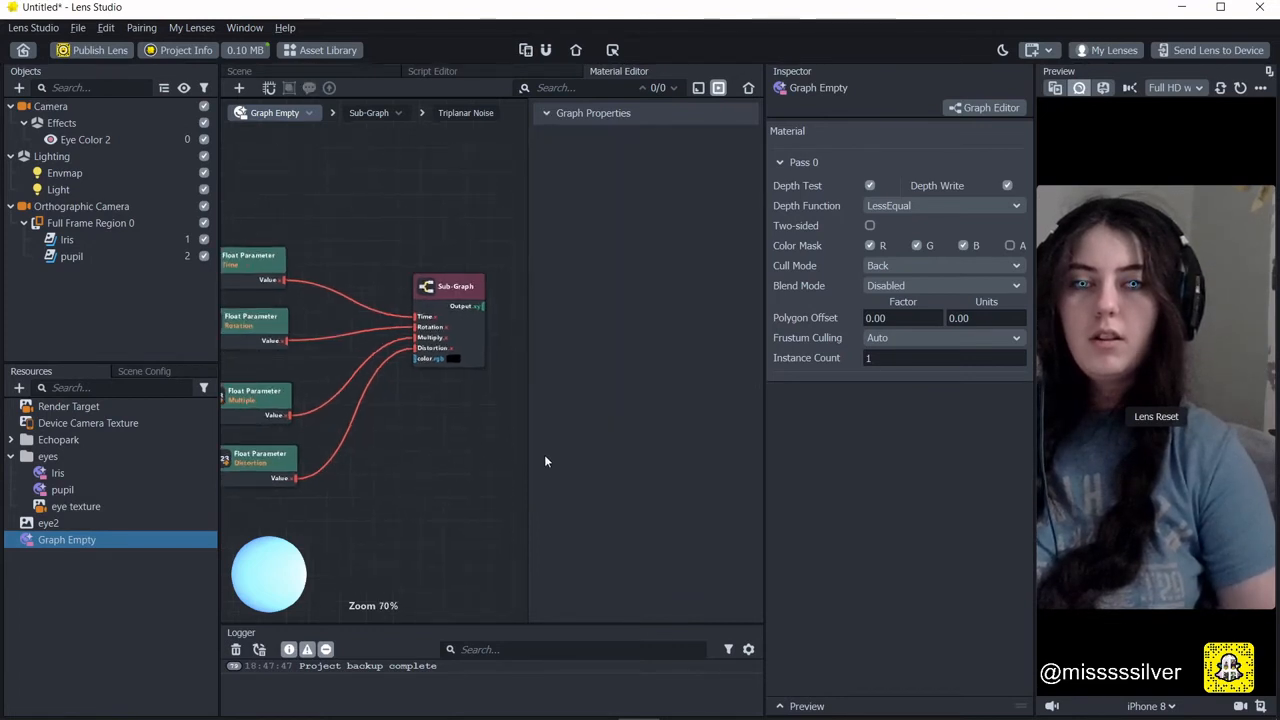
left_click_drag(526, 456, 704, 440)
middle_click_drag(676, 435, 439, 412)
scroll(540, 422, "down", 1)
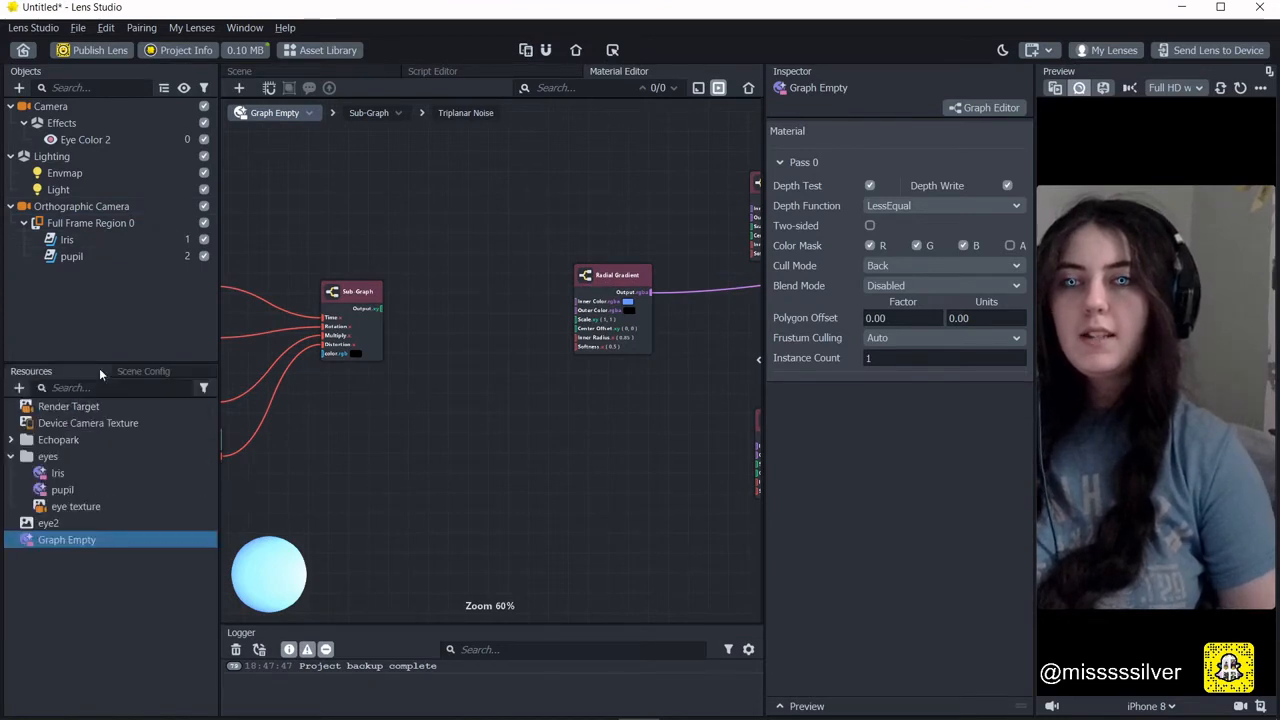
left_click(110, 207)
left_click_drag(68, 406, 906, 285)
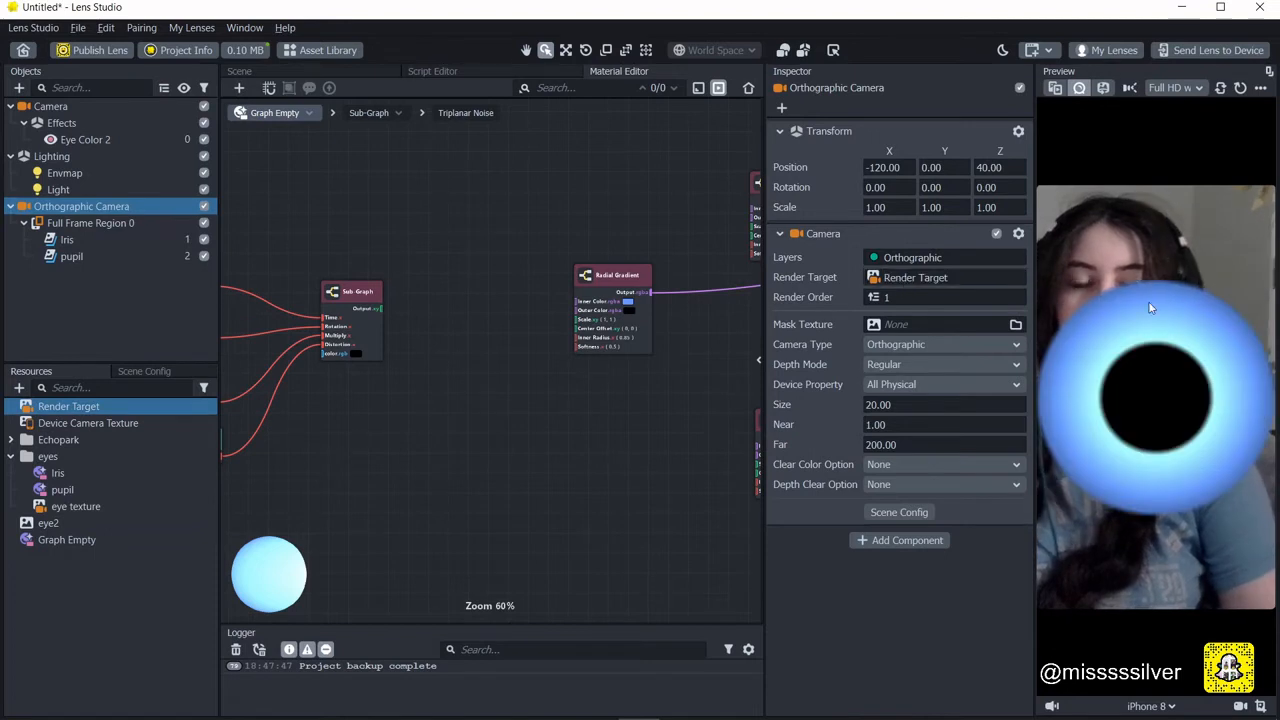
Assign the Graph Empty material to the Iris image in place of its current material.
middle_click_drag(445, 450, 500, 416)
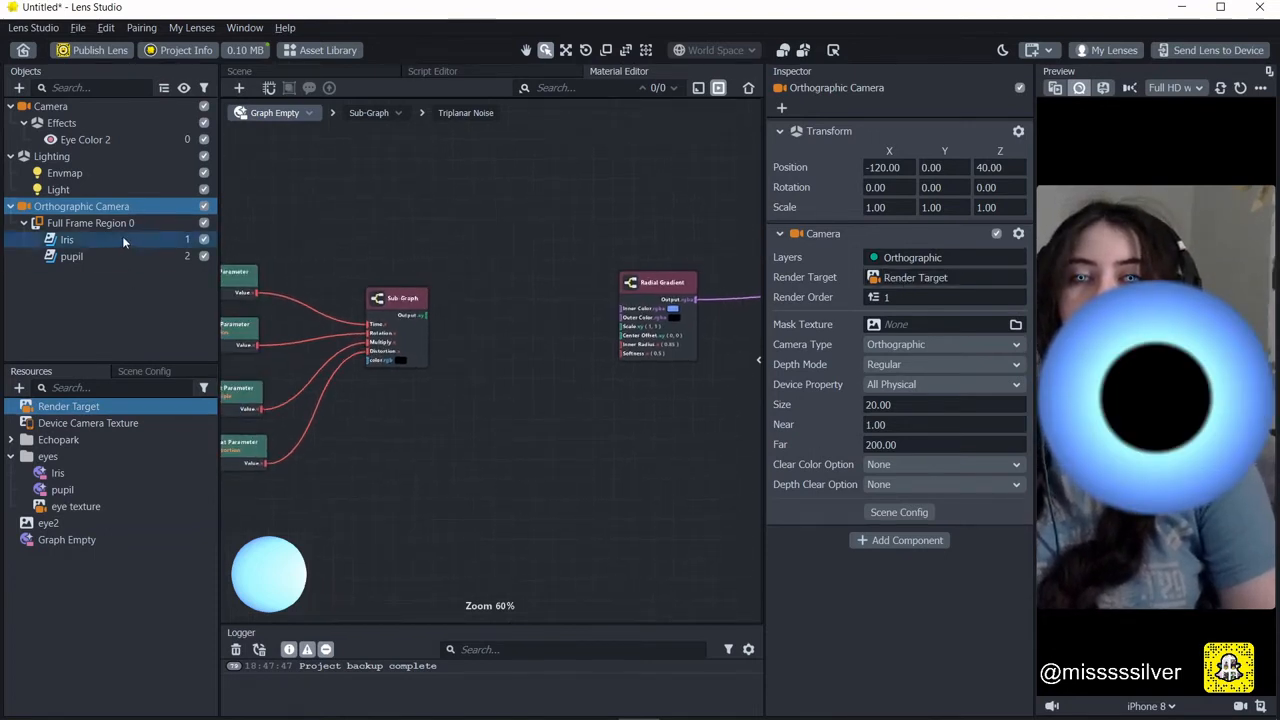
left_click(117, 225)
left_click(117, 236)
left_click_drag(75, 542, 910, 410)
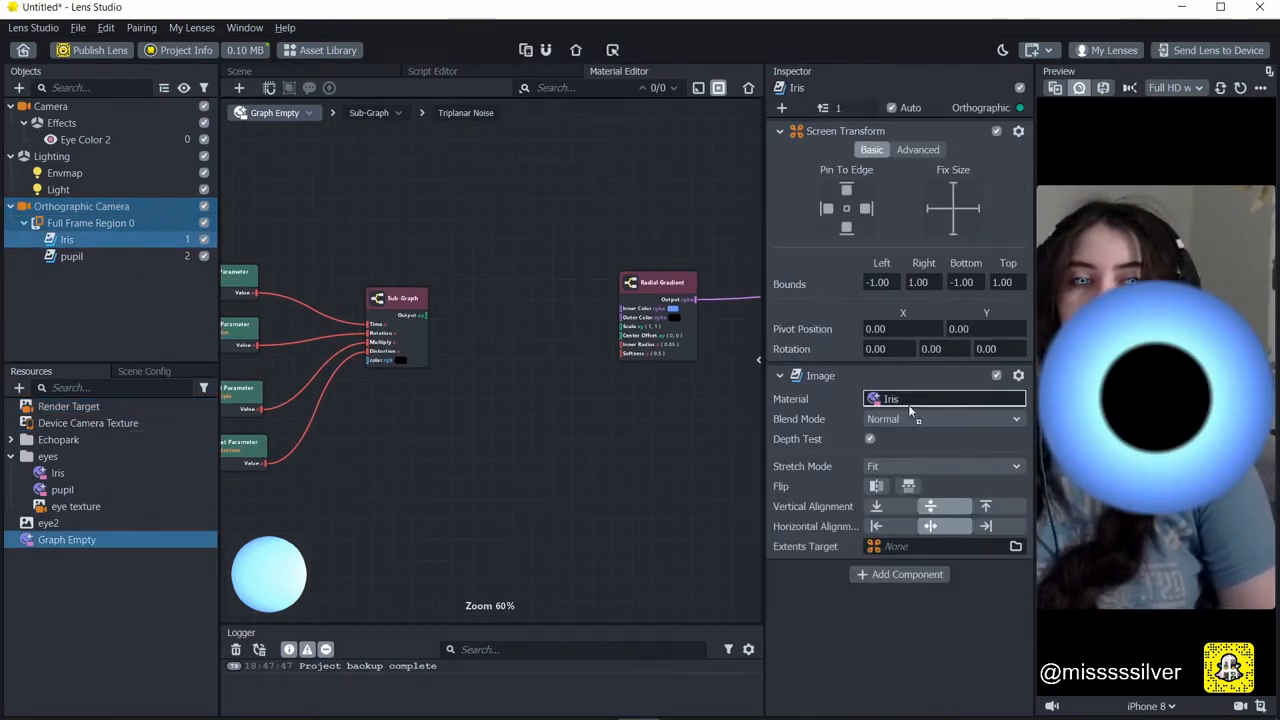
Rename the Graph Empty material as Iris 2 and set the Iris image's blend mode to Normal.
right_click(122, 538)
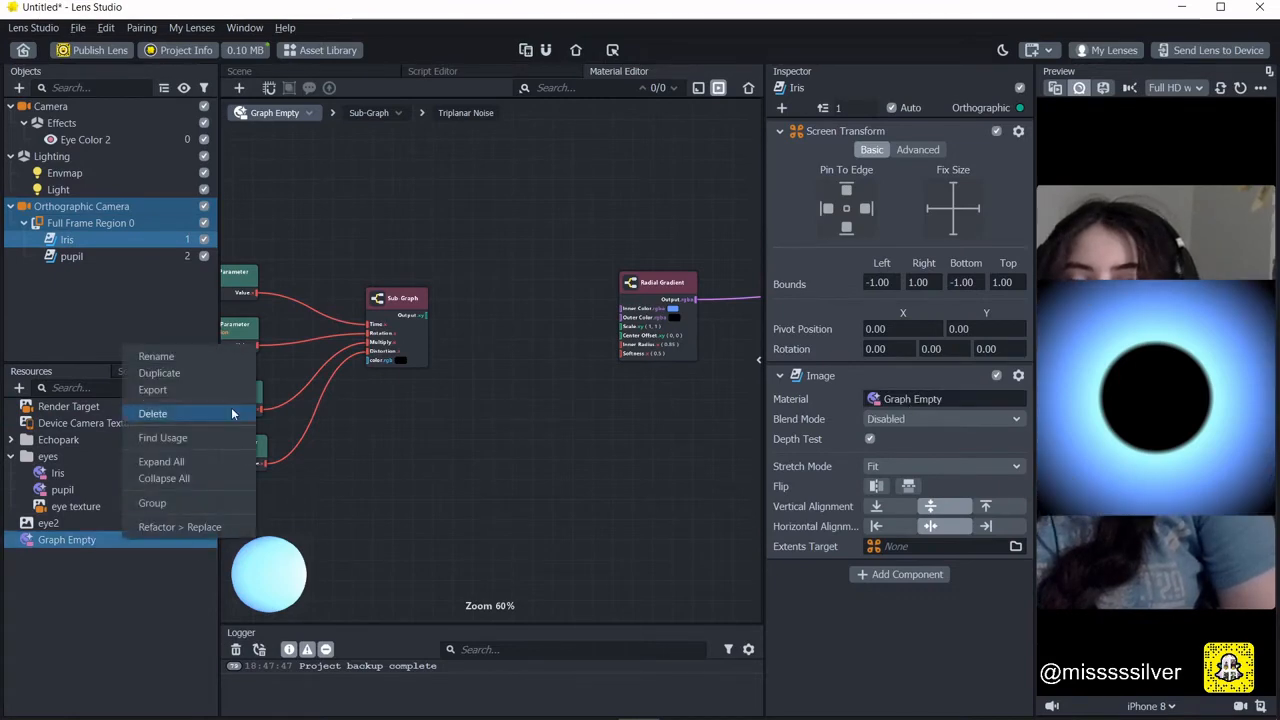
left_click(209, 356)
type("Iris")
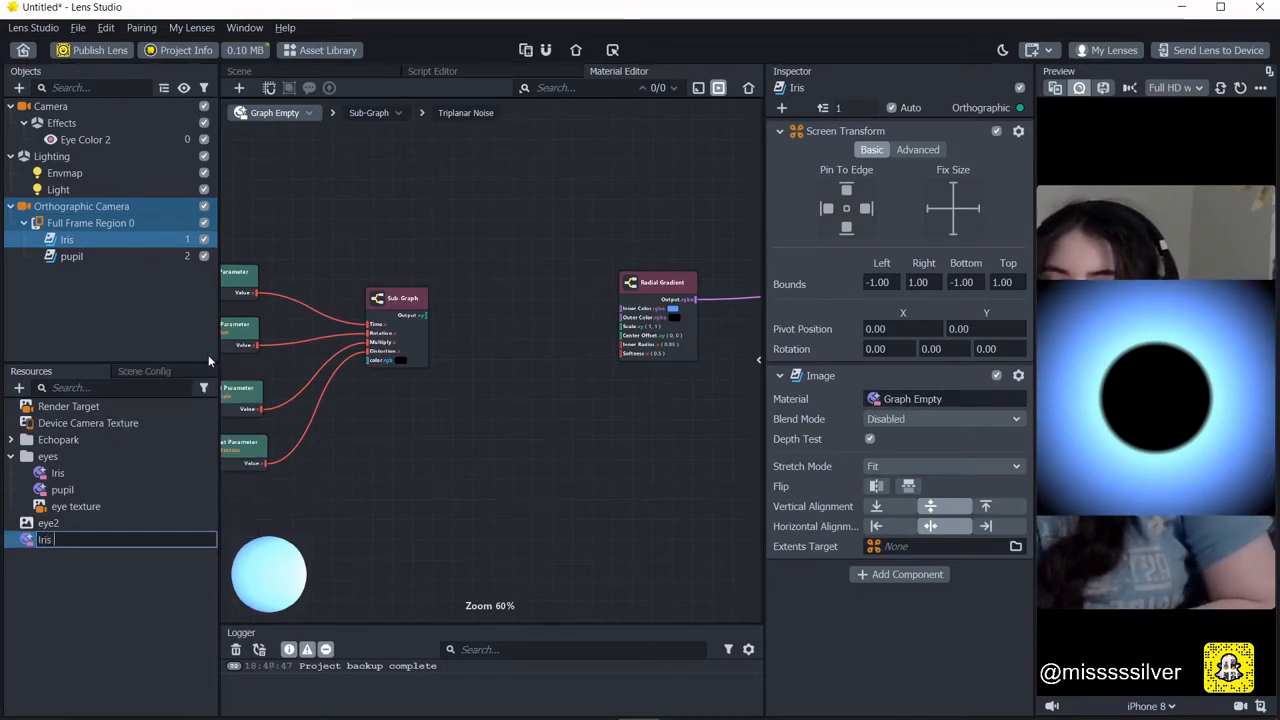
key("Return")
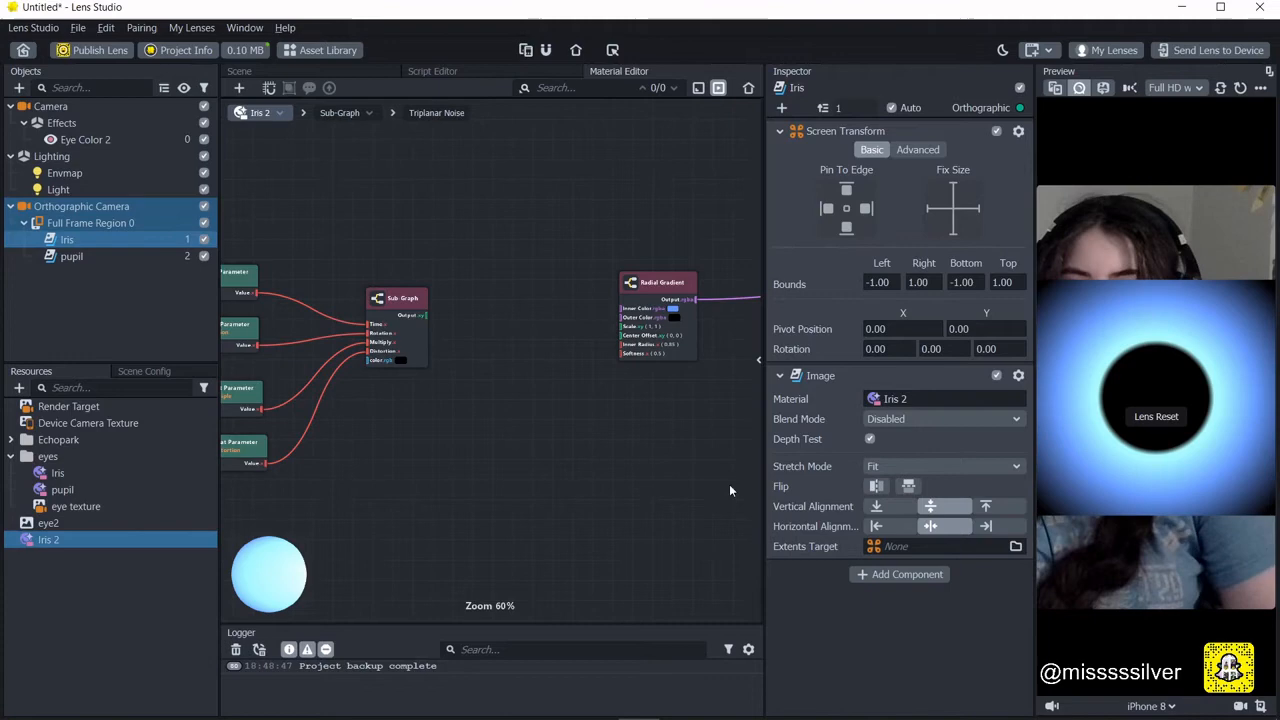
left_click(944, 418)
left_click(944, 37)
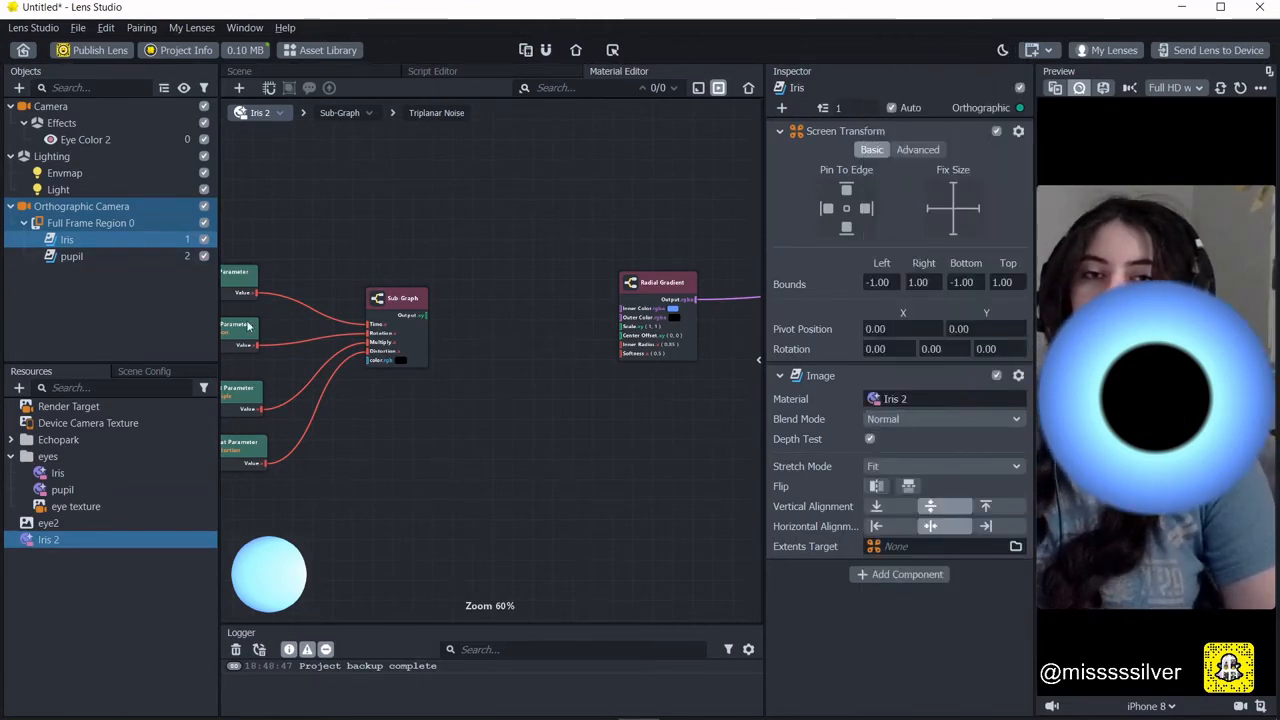
Try feeding the Sub-Graph output into the Radial Gradient's Inner Color, and remove the connection.
scroll(388, 331, "up", 1)
left_click_drag(425, 312, 654, 303)
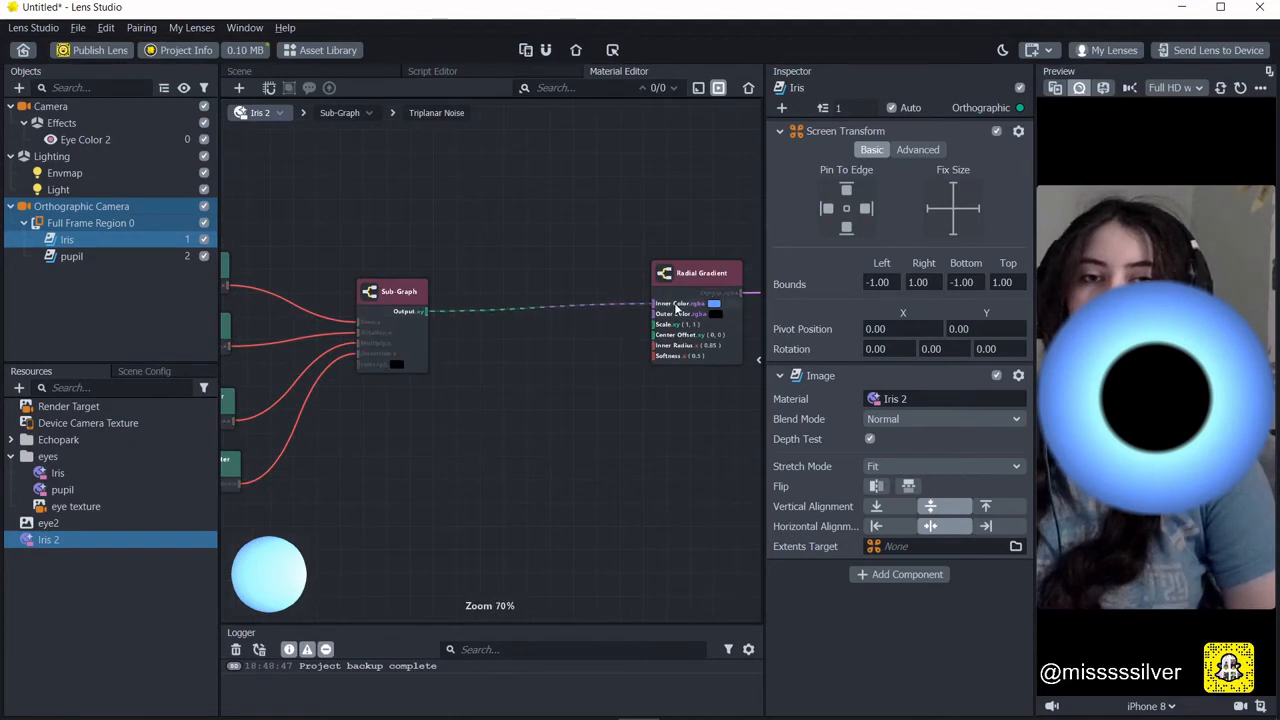
scroll(596, 398, "down", 1)
mouse_move(597, 393)
middle_mouse_down()
mouse_move(568, 393)
mouse_move(662, 393)
mouse_move(612, 393)
middle_mouse_up()
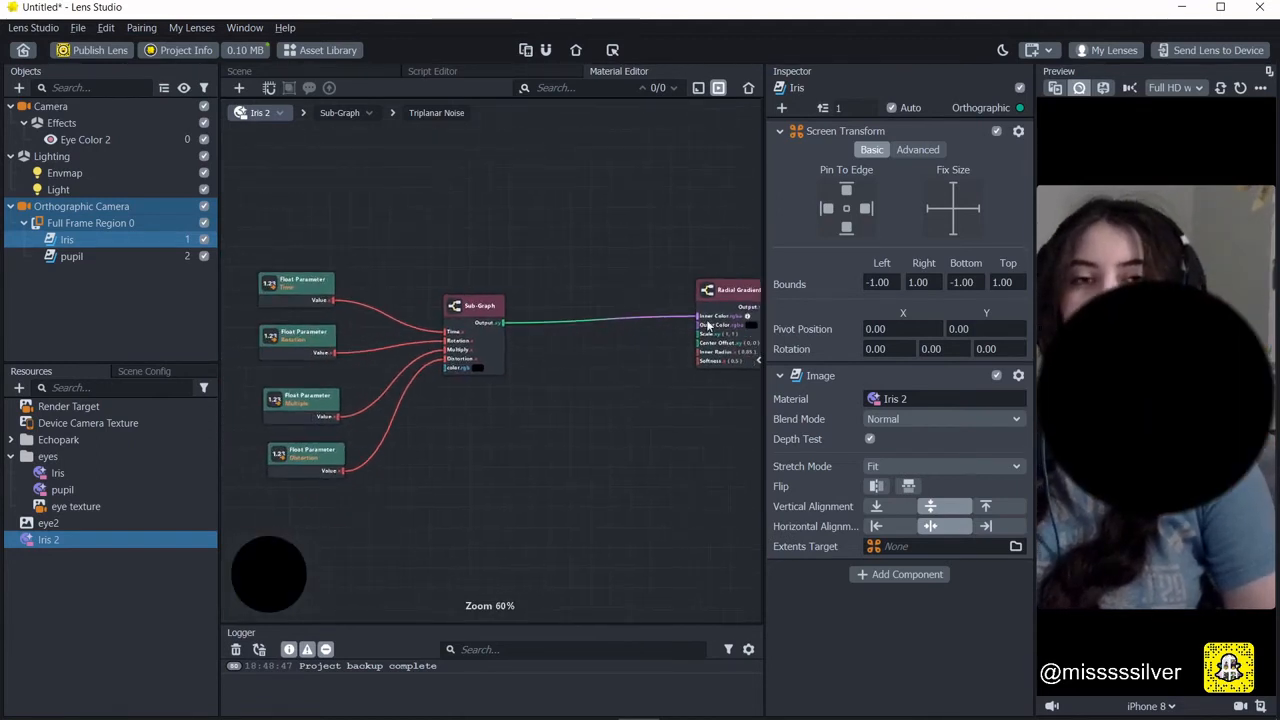
left_click_drag(701, 316, 482, 456)
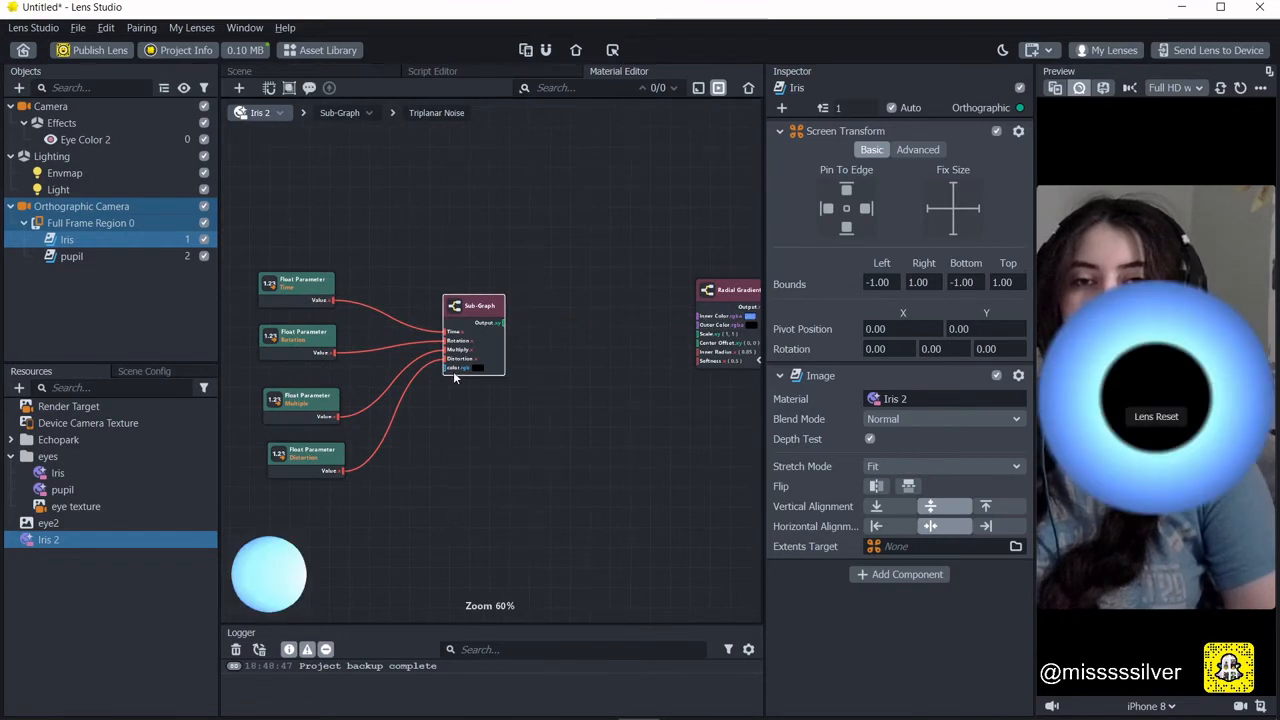
Add a Color Parameter feeding the Sub-Graph's color input and place it below the Float Parameter nodes.
left_click_drag(453, 368, 402, 503)
type("color pa")
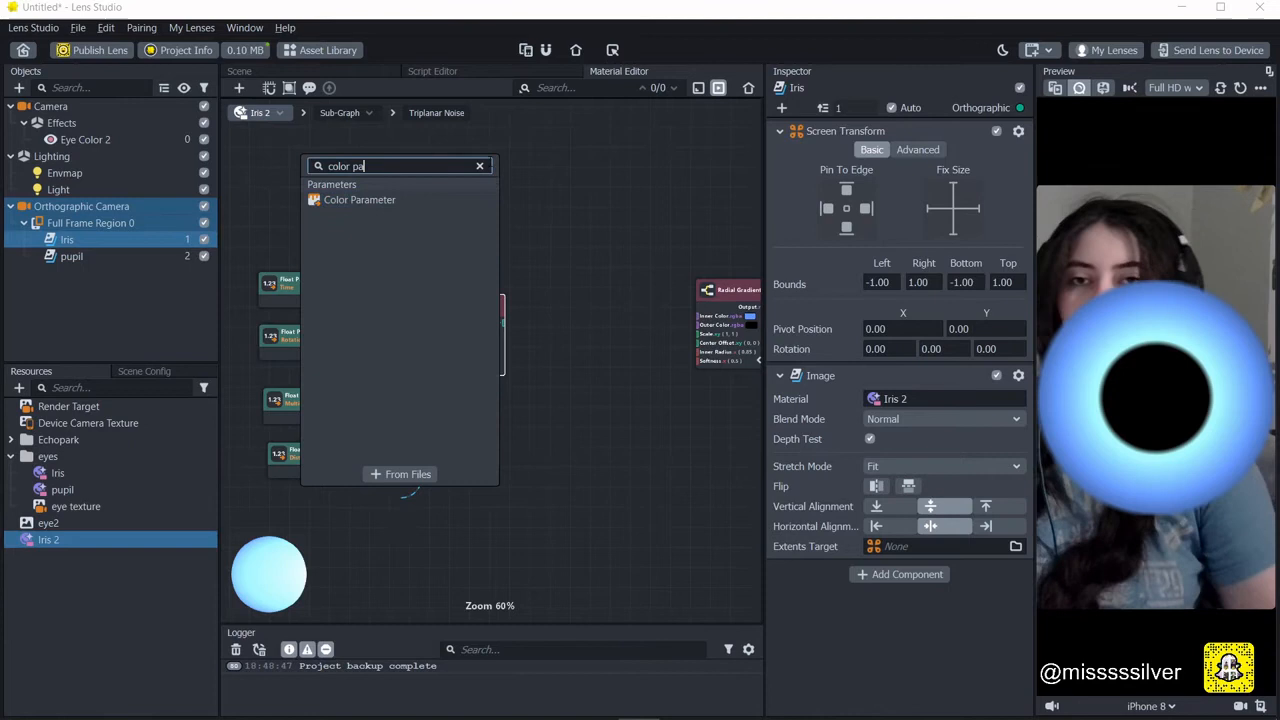
left_click(371, 199)
left_click_drag(440, 430, 375, 517)
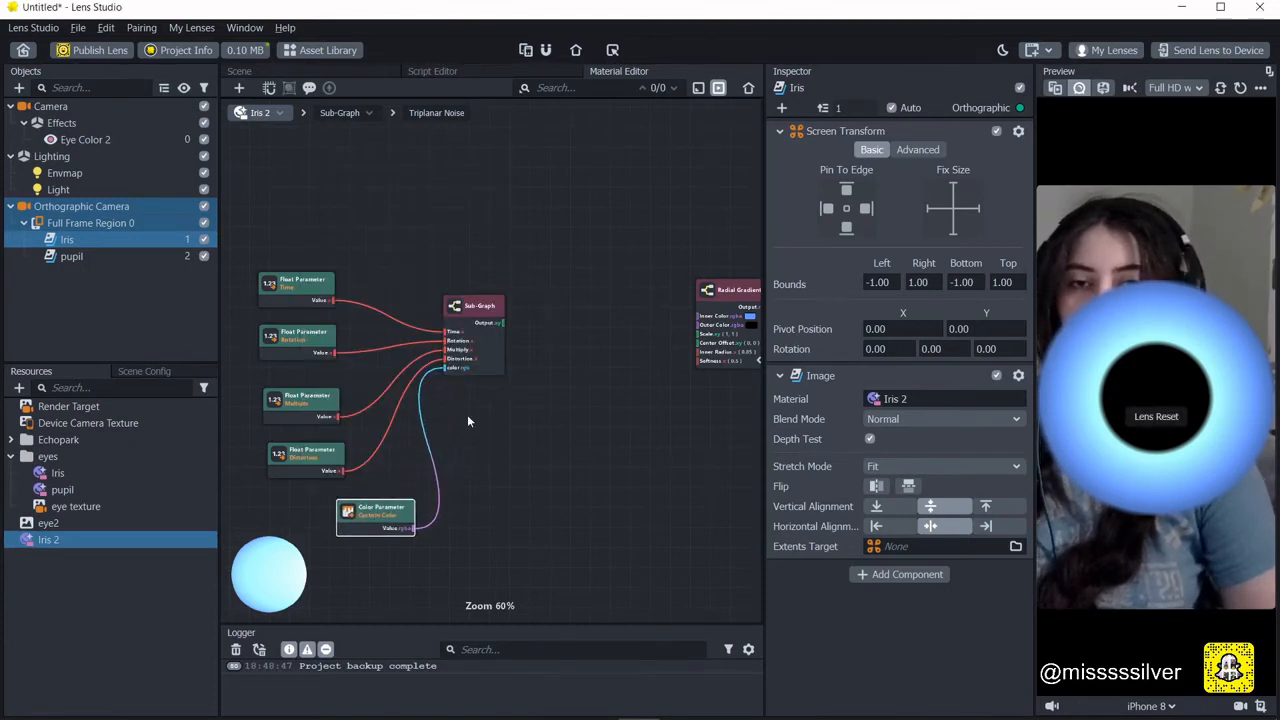
Reconnect the Sub-Graph output to Inner Color, check the Iris 2 material's graph parameters, and disconnect it again.
left_click_drag(503, 322, 726, 316)
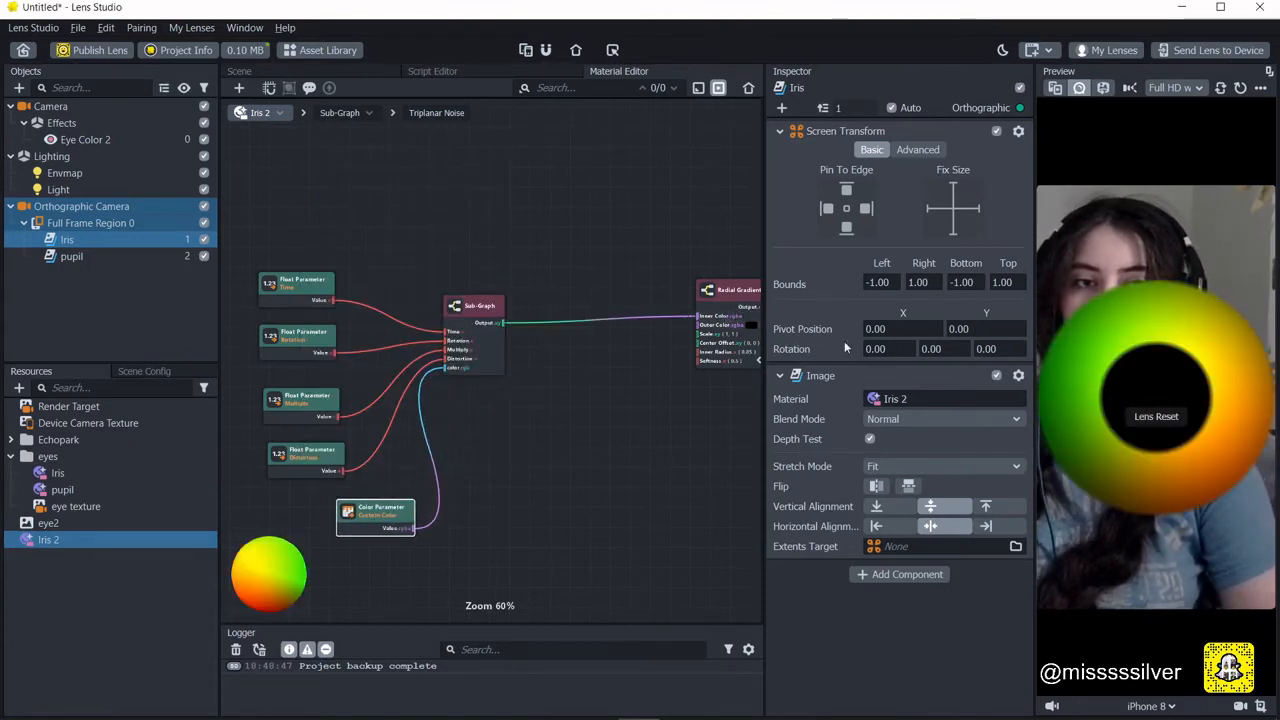
left_click(68, 539)
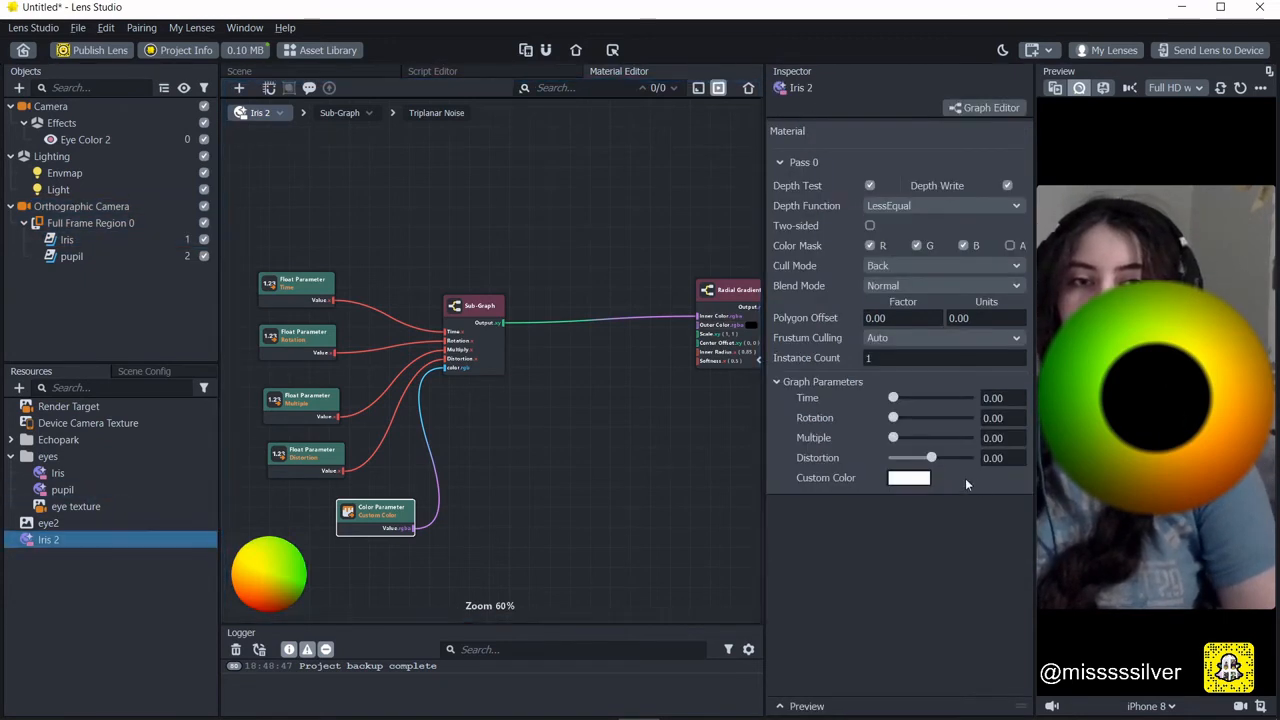
middle_click_drag(518, 511, 565, 497)
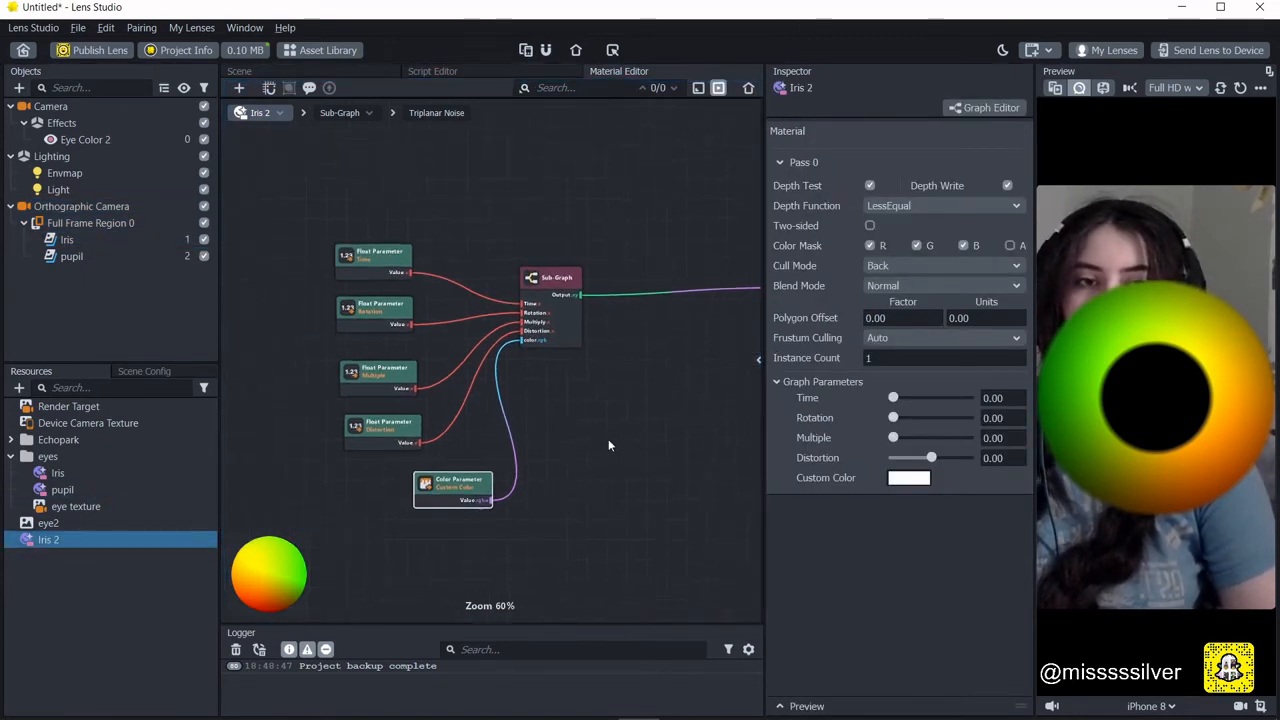
middle_click_drag(604, 438, 531, 405)
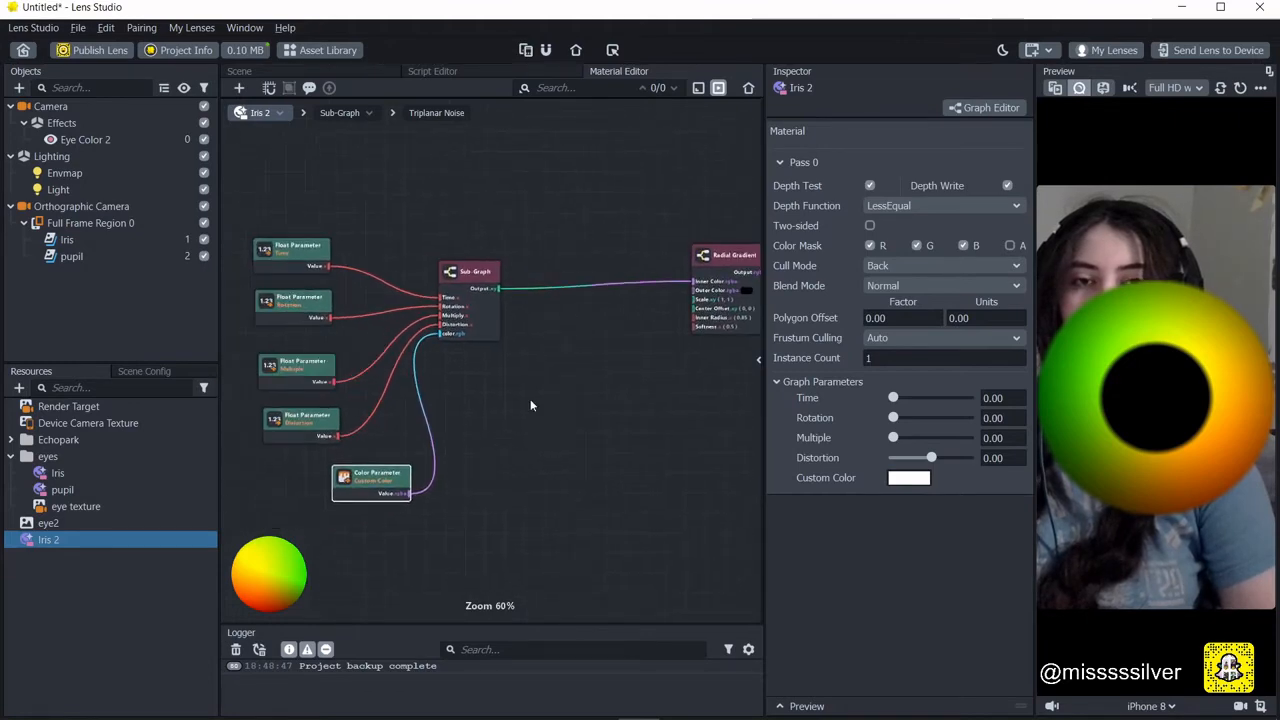
left_click_drag(694, 281, 595, 330)
left_click(554, 377)
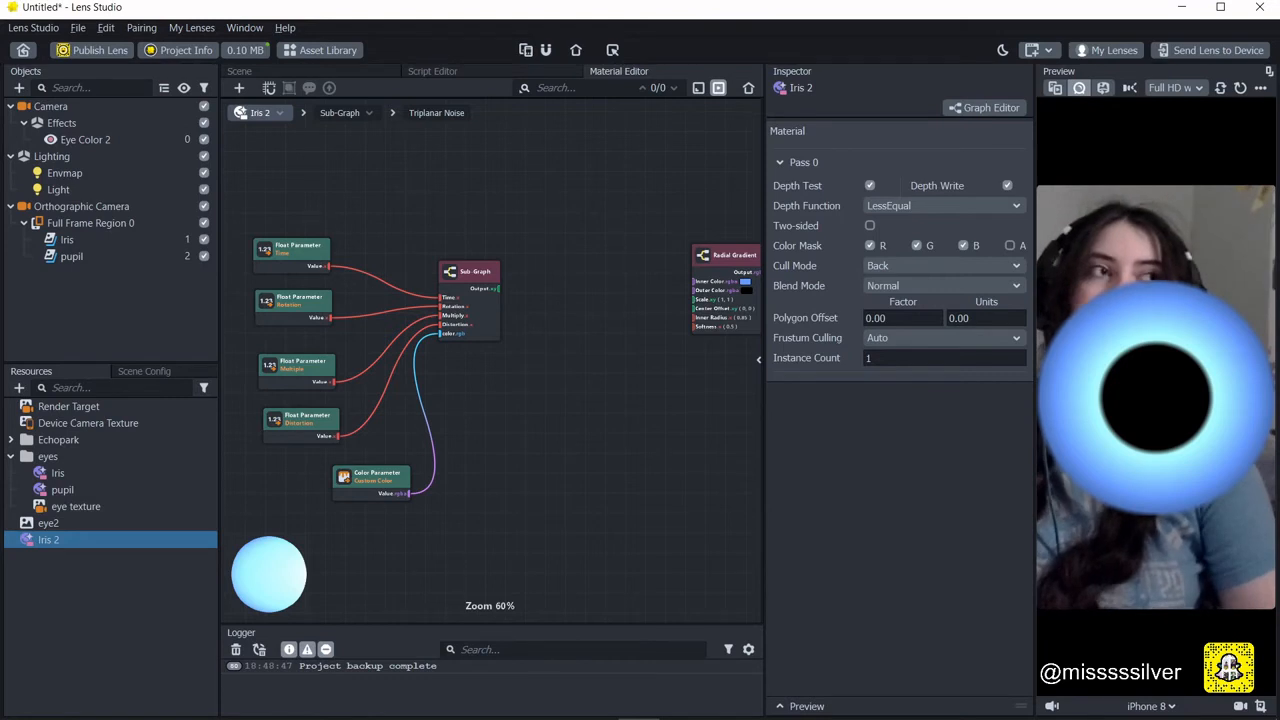
Align the Color Parameter node under the Float Parameters and add a Construct Vector node before the Radial Gradient.
left_click_drag(388, 484, 327, 489)
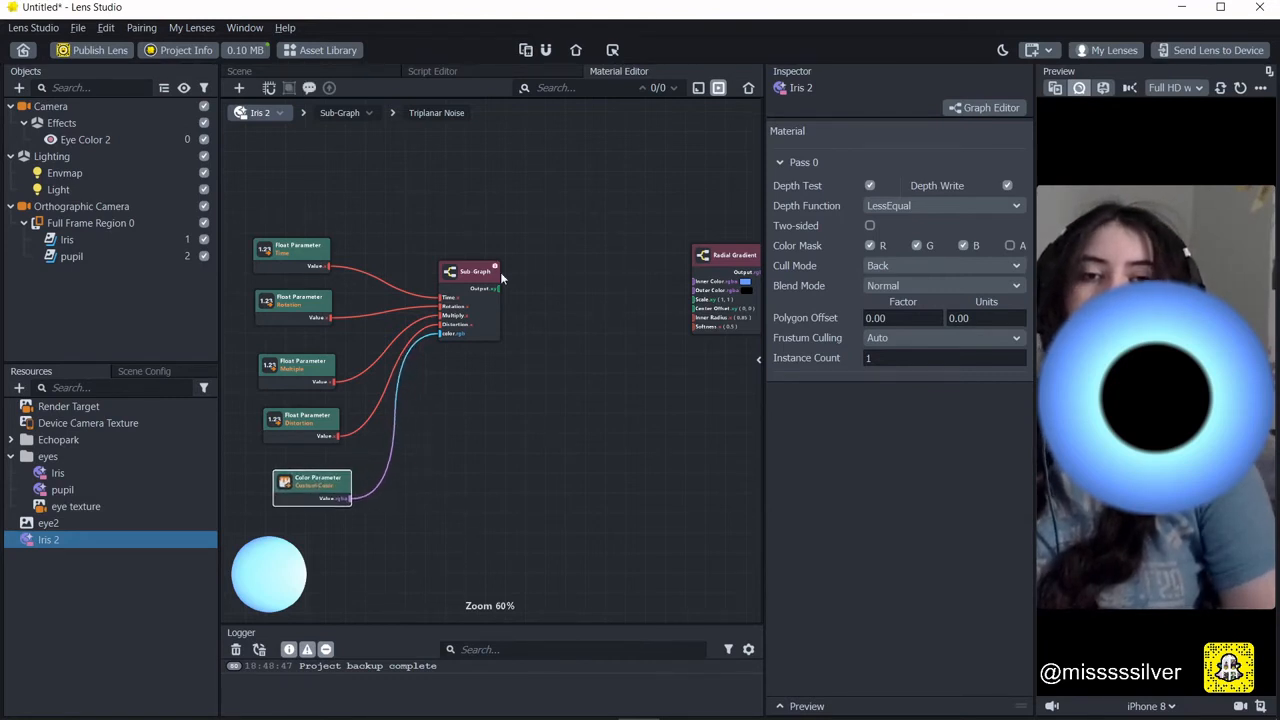
left_click(501, 417)
right_click(514, 382)
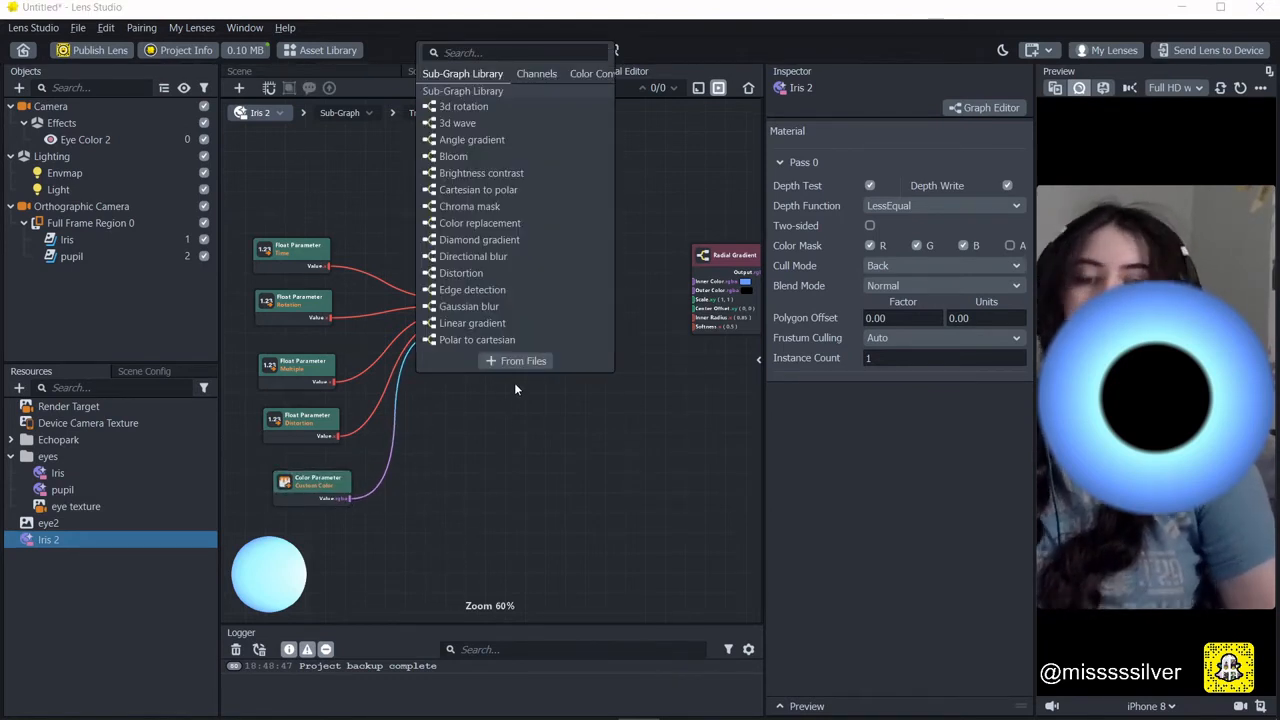
type("con")
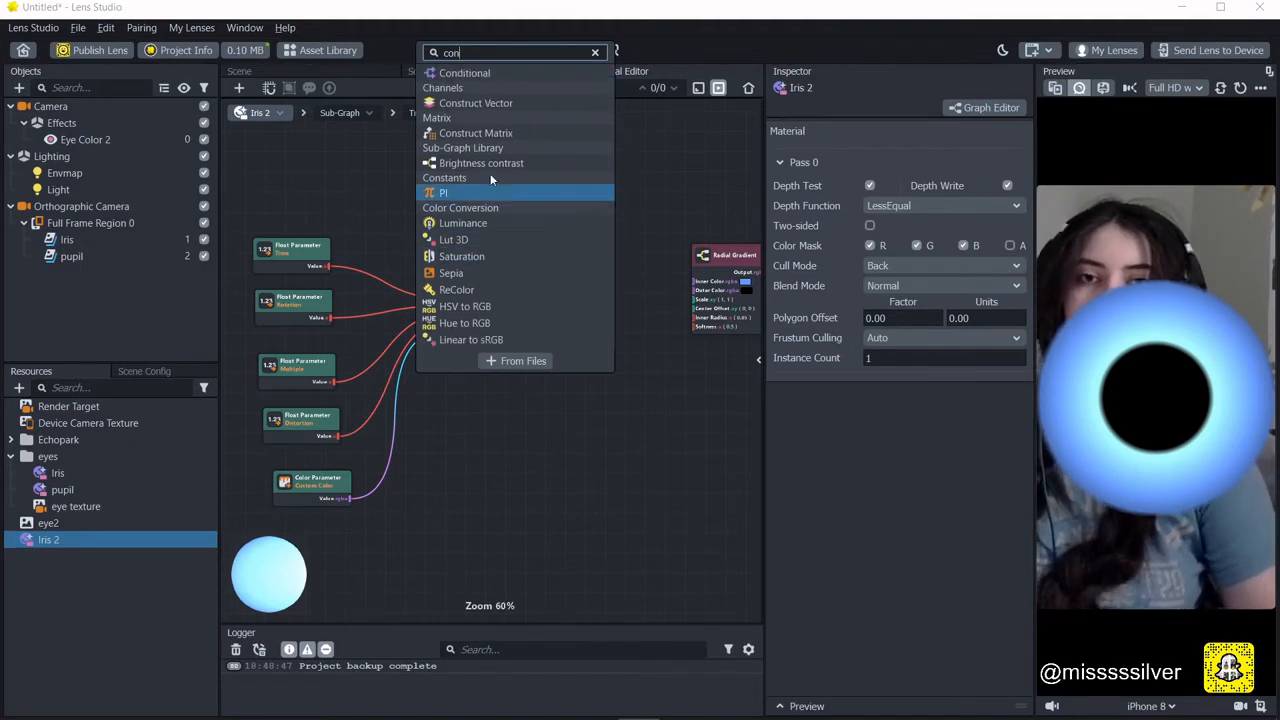
left_click(482, 103)
left_click_drag(580, 395, 612, 337)
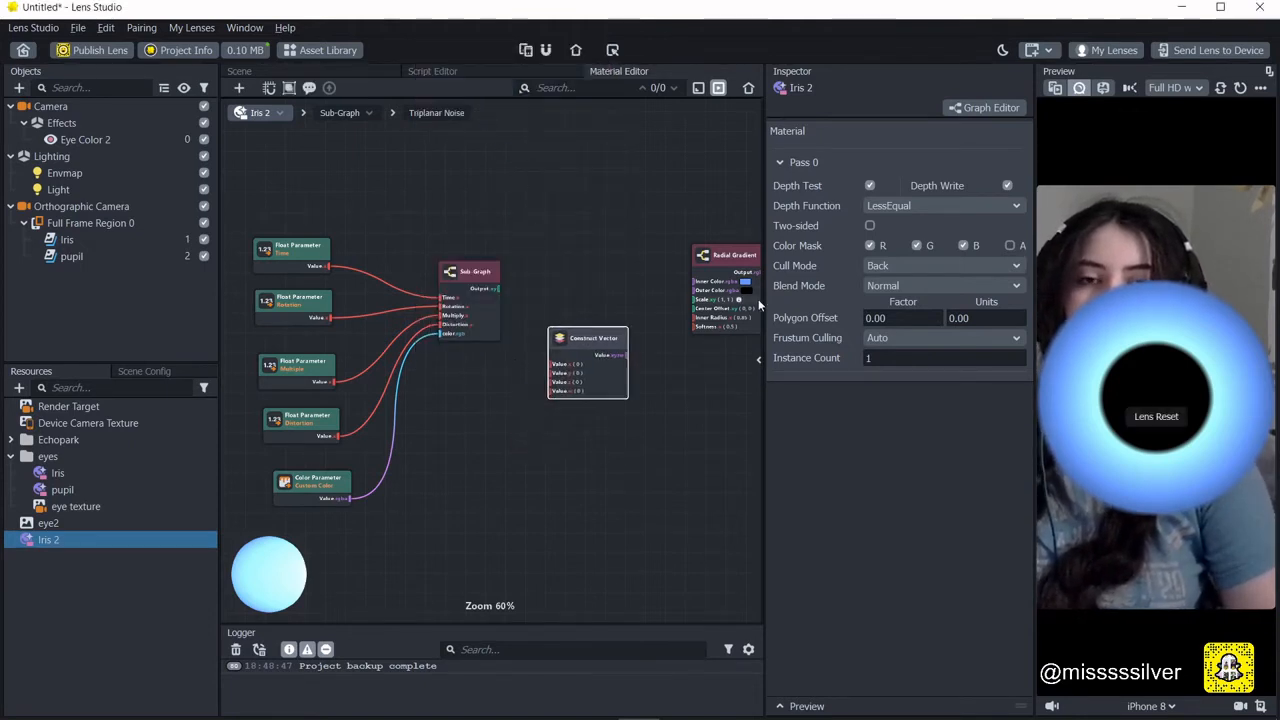
Set the Construct Vector's Input 1 dimension to 3 and position the node beside the Sub-Graph's output.
left_click(757, 361)
left_click(689, 224)
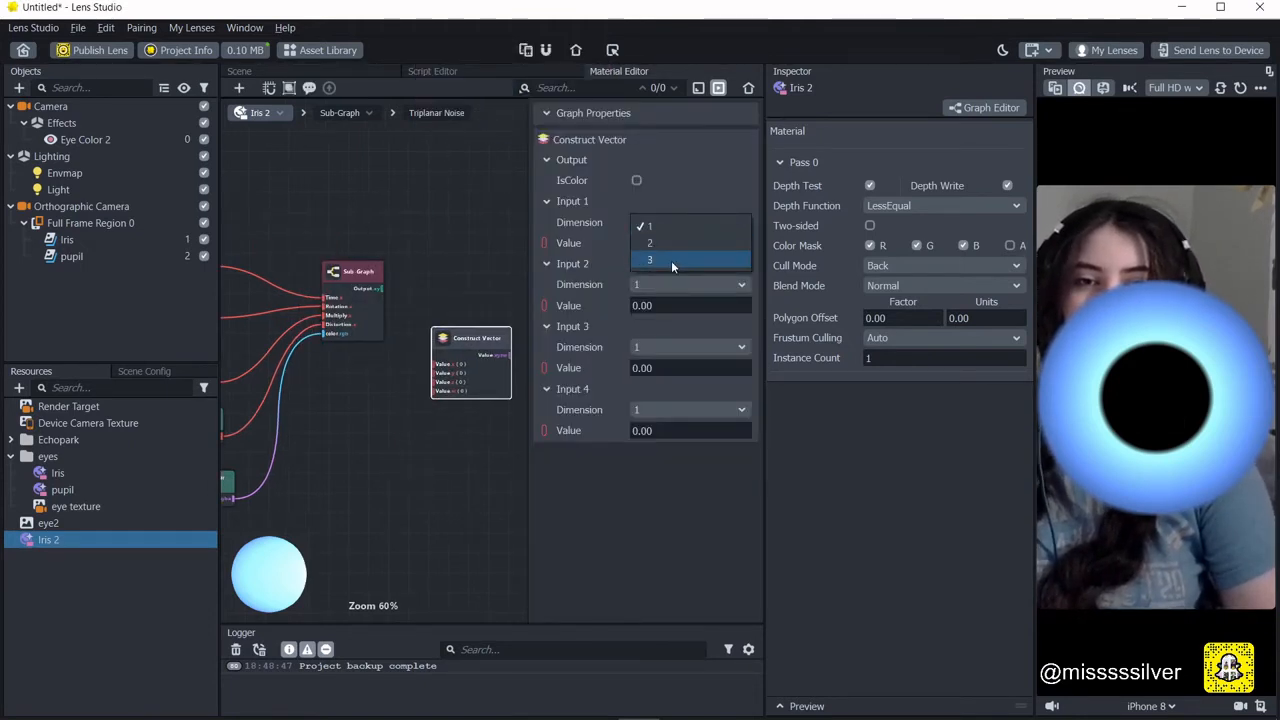
left_click(671, 260)
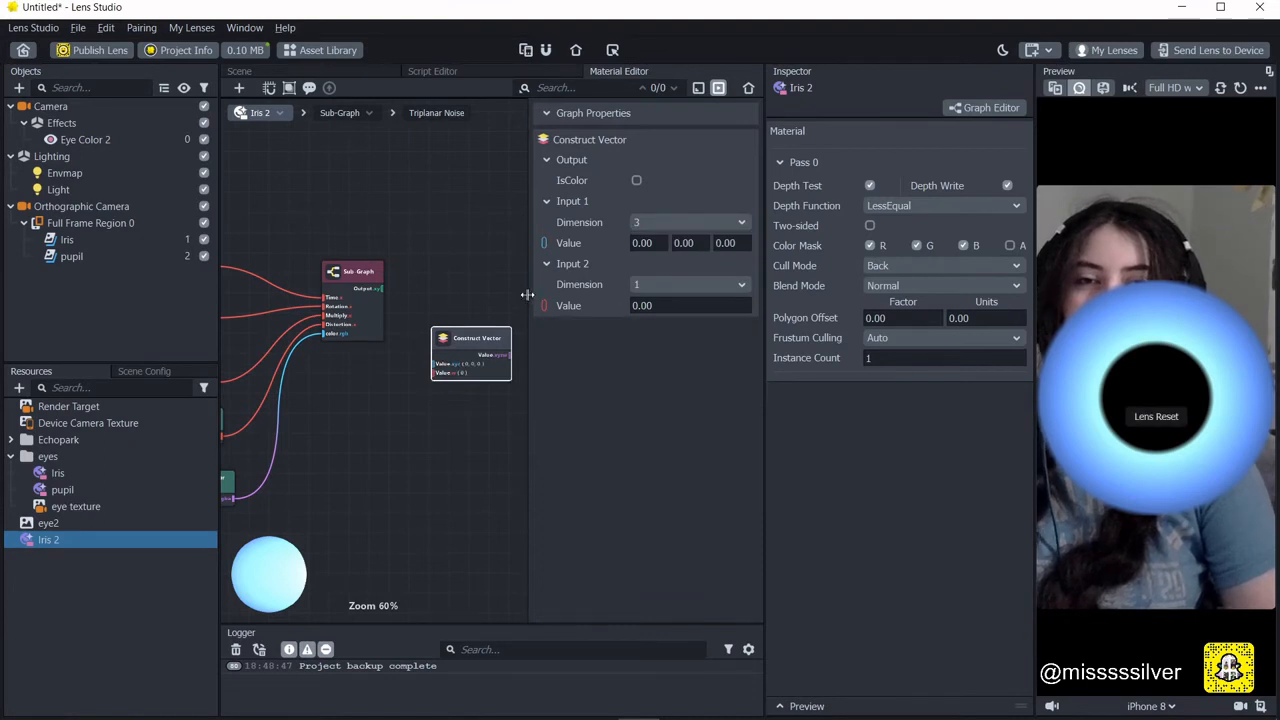
left_click_drag(526, 294, 755, 296)
middle_click_drag(535, 393, 502, 416)
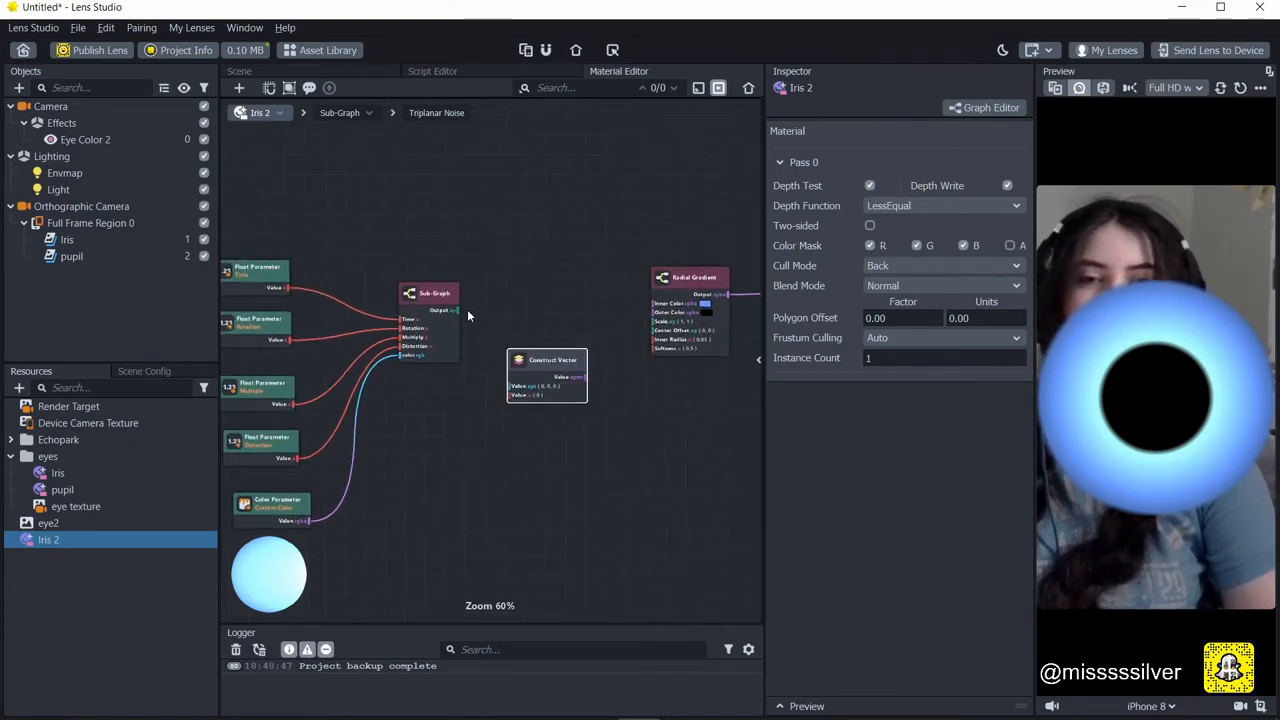
left_click_drag(447, 300, 417, 313)
left_click_drag(533, 360, 488, 300)
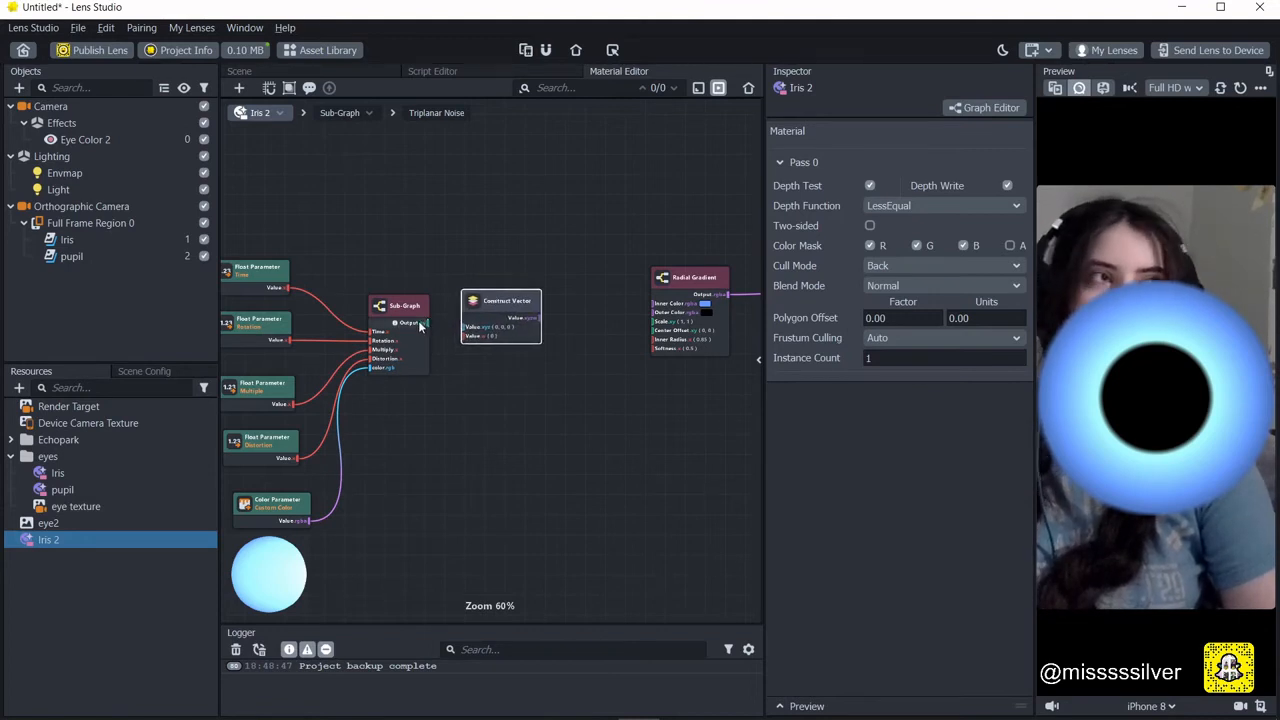
Open the Sub-Graph for editing and bring its Multiply and Float Export nodes into view.
left_click(420, 297)
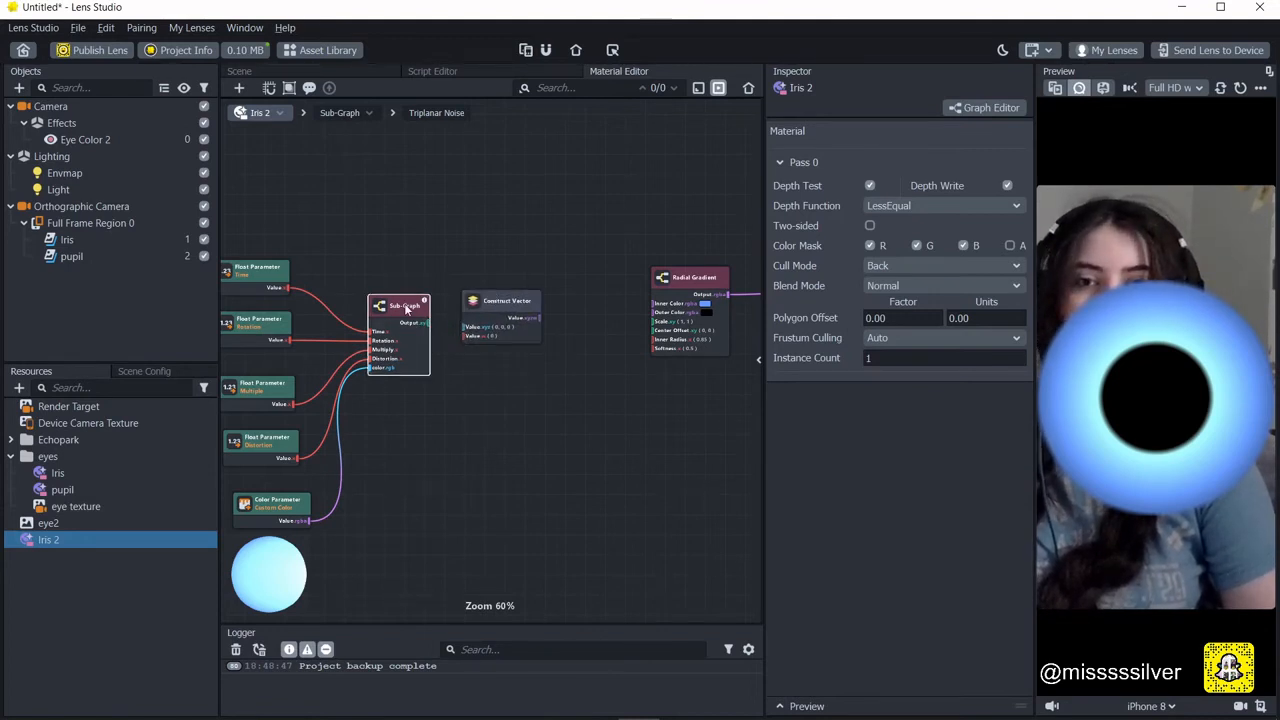
scroll(413, 363, "up", 2)
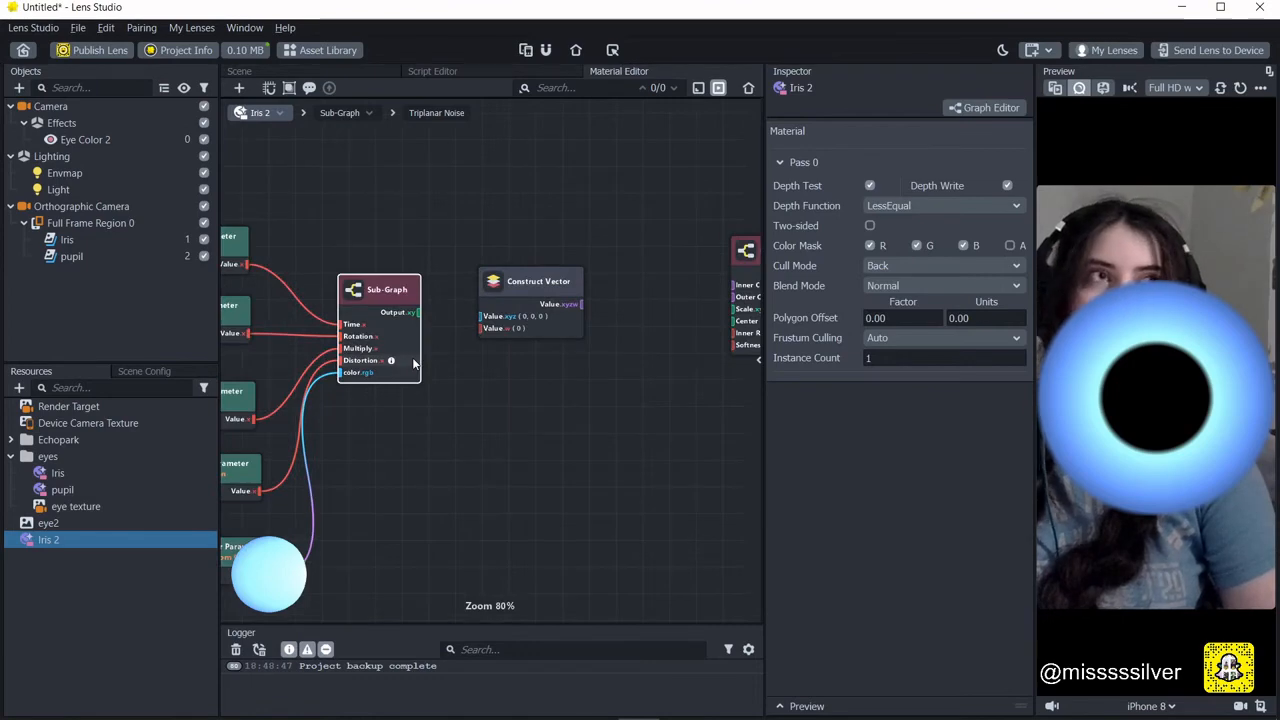
double_click(395, 285)
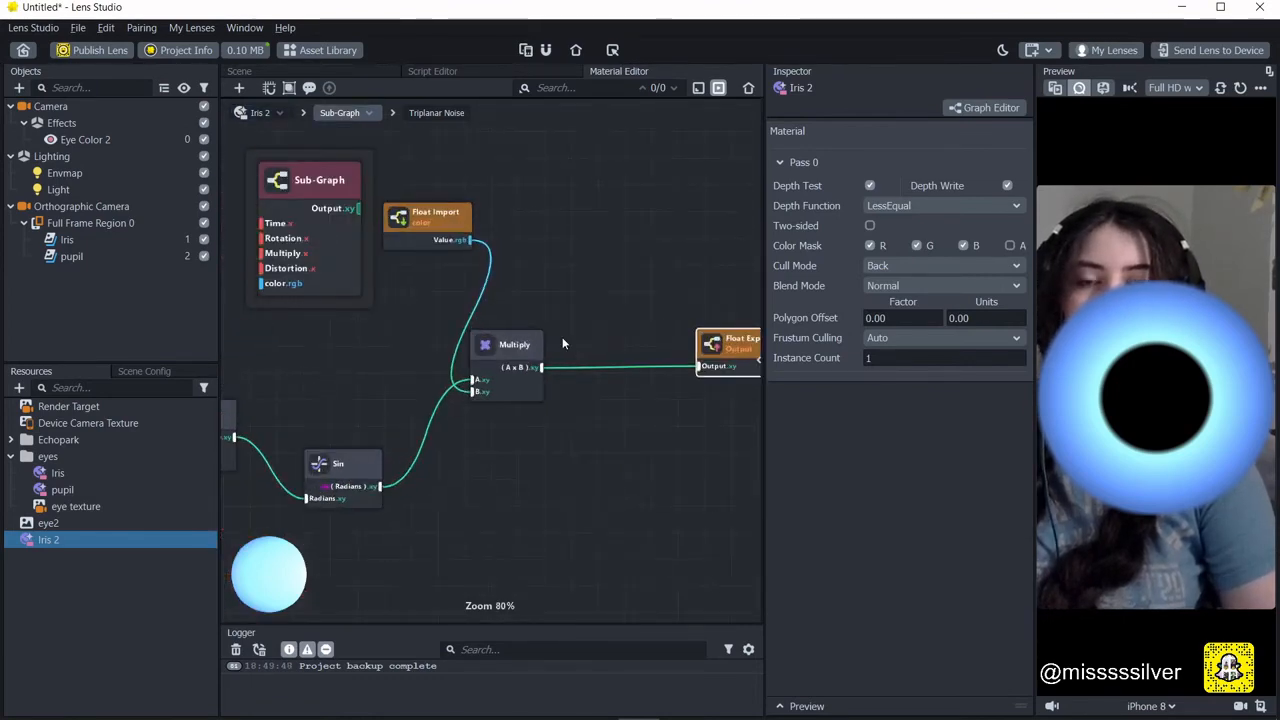
middle_click_drag(556, 331, 470, 330)
Try an input count of 3 on the Multiply node and restore it to 2.
left_click(418, 349)
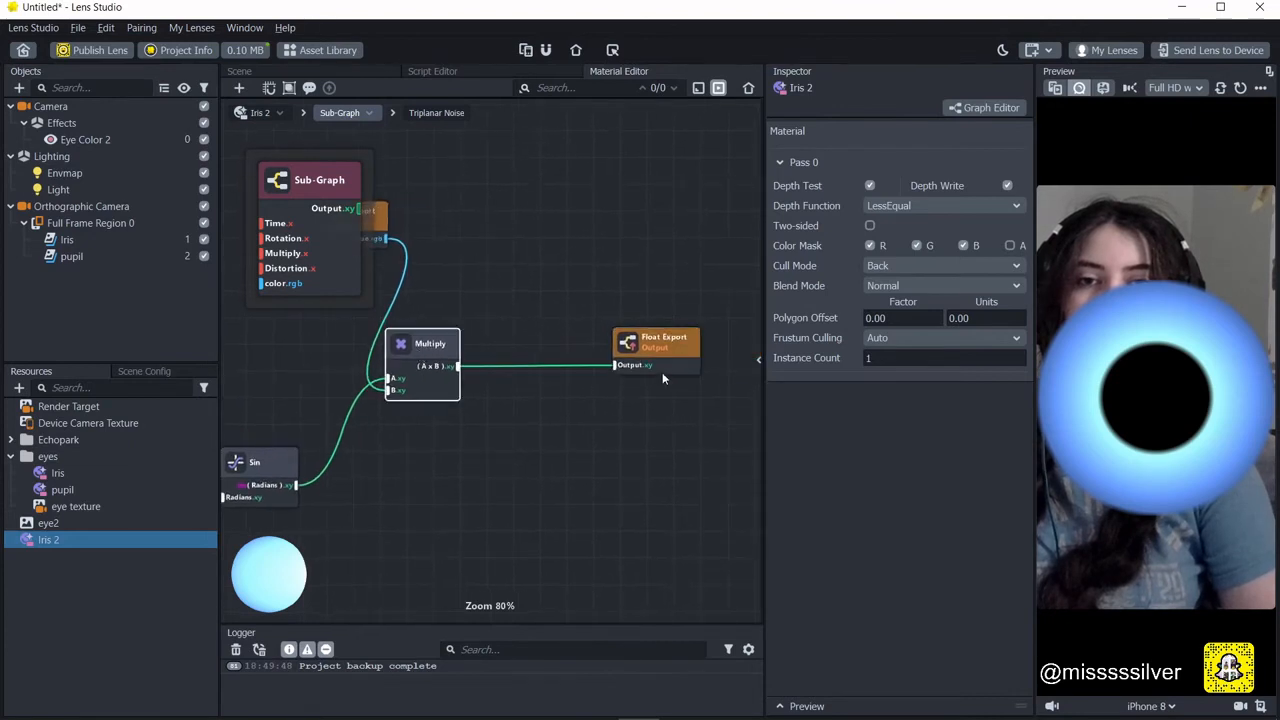
left_click(760, 360)
left_click(700, 182)
left_click(680, 212)
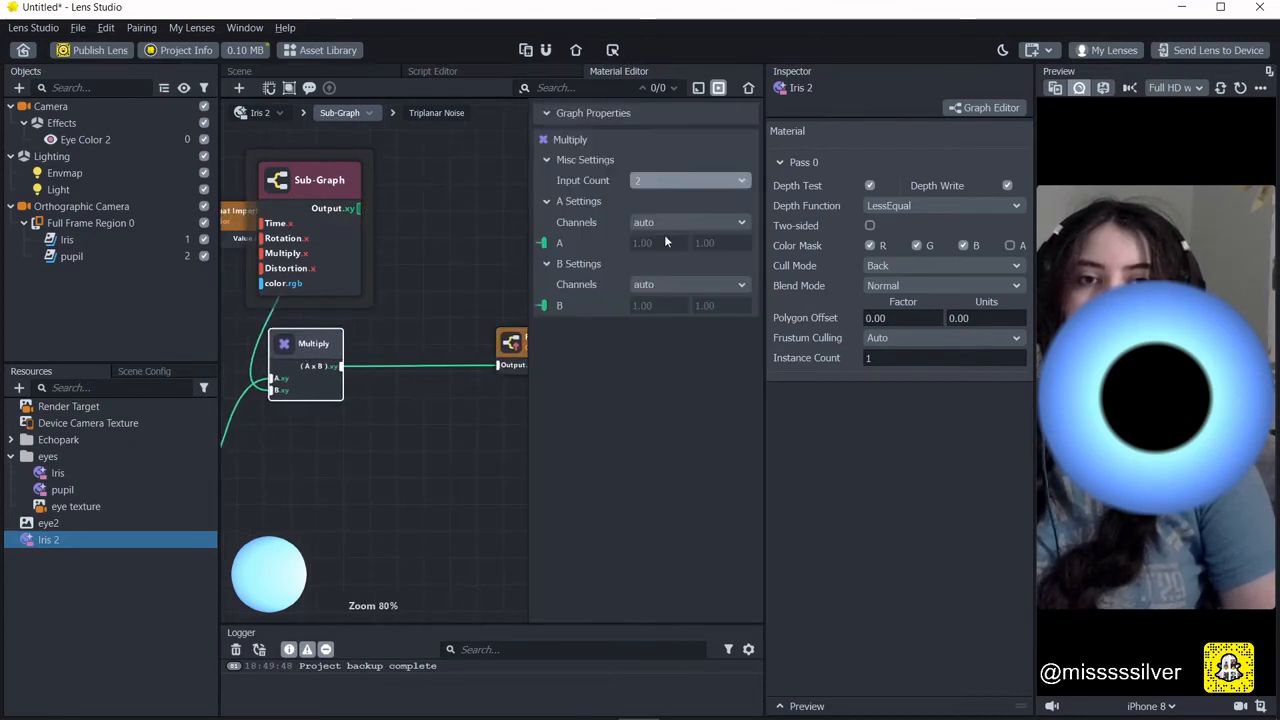
left_click(665, 181)
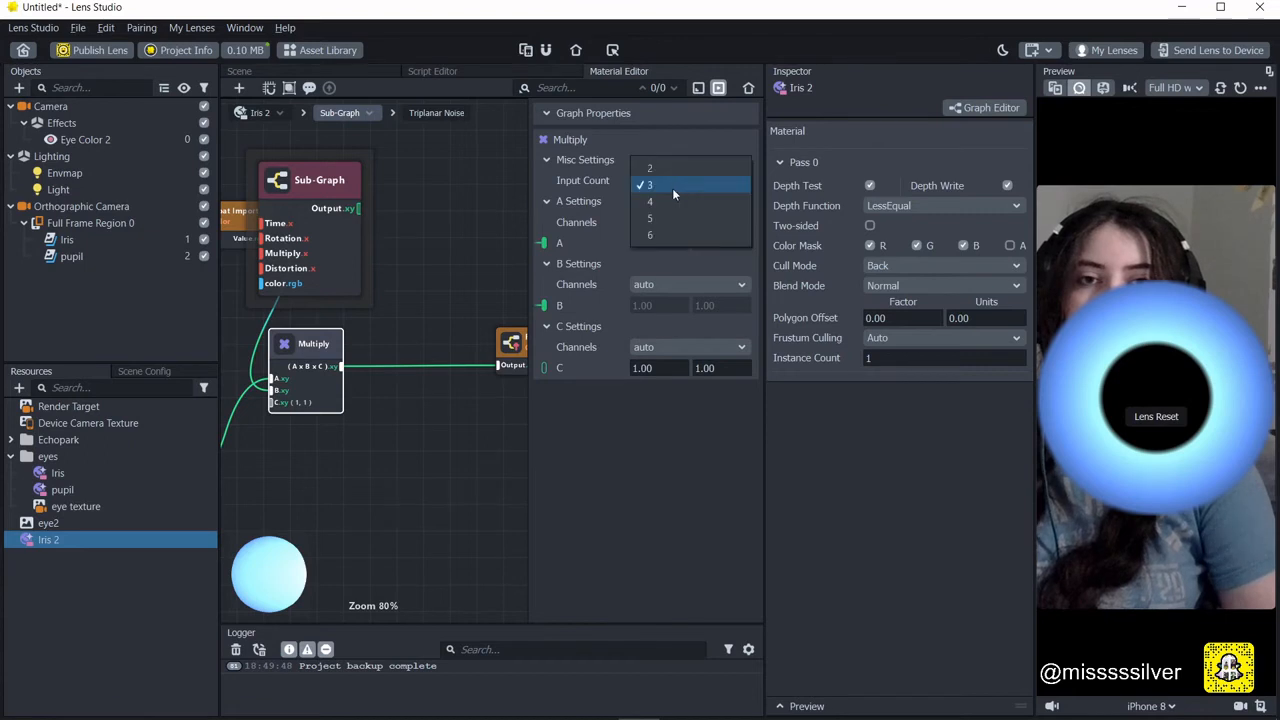
left_click(672, 186)
left_click_drag(526, 450, 760, 450)
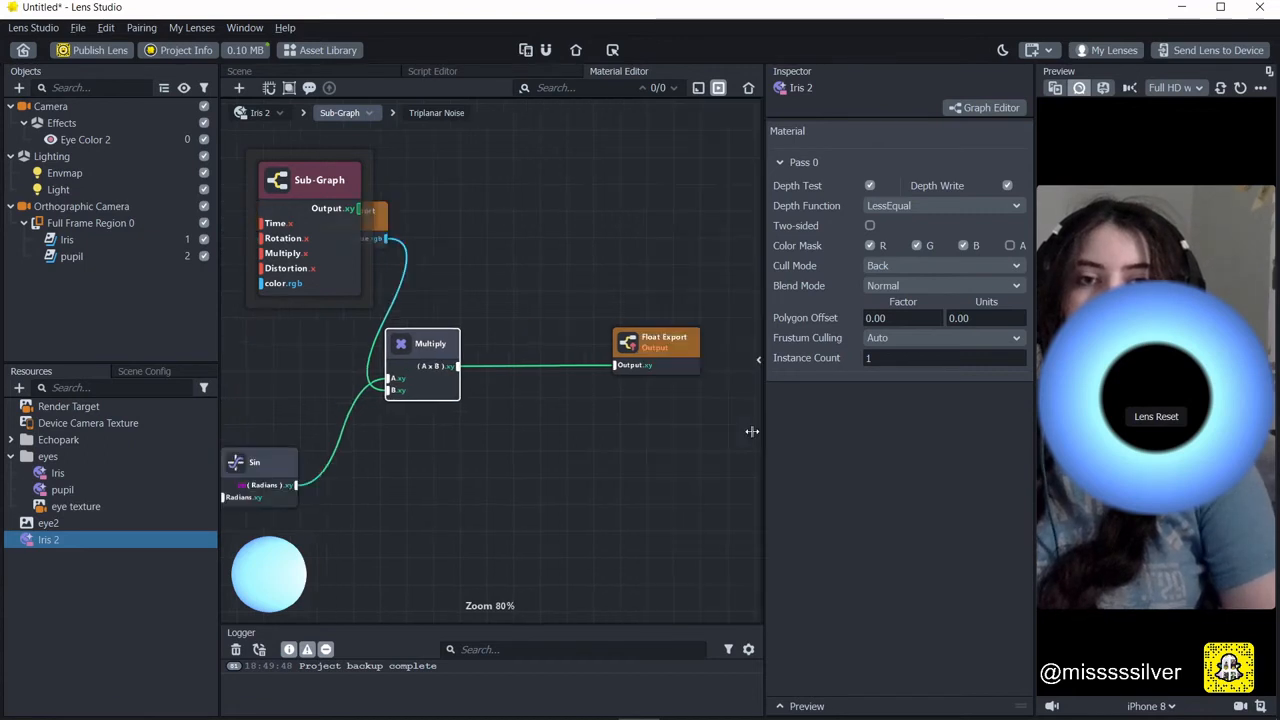
Set the channels of the sub-graph's Float Export output node to xyz.
middle_click_drag(635, 457, 626, 459)
left_click(740, 321)
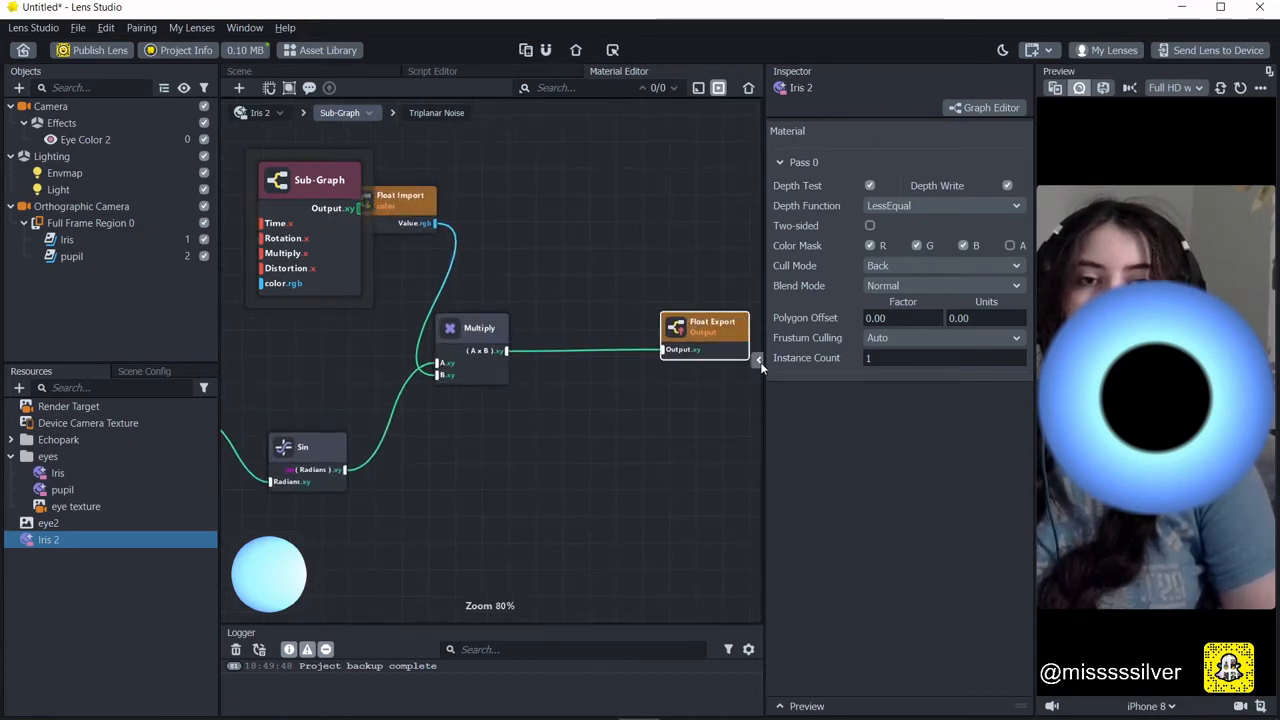
left_click(757, 360)
left_click(702, 200)
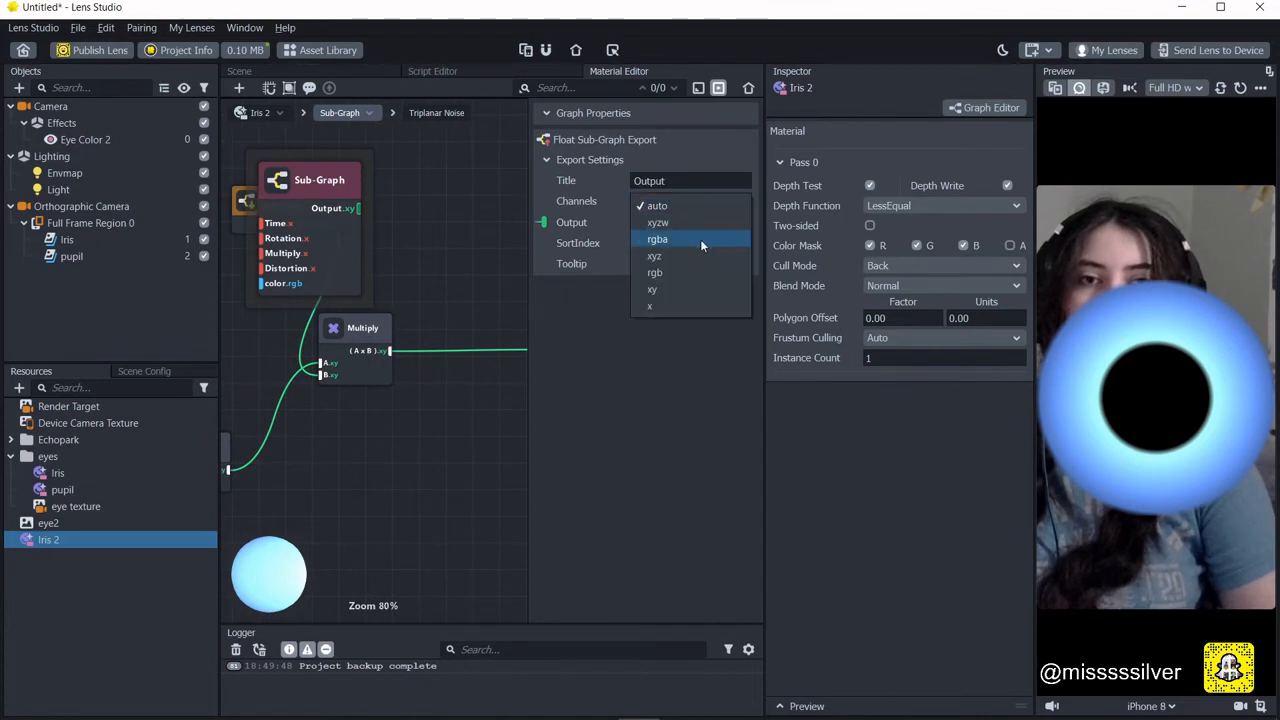
left_click(696, 253)
left_click_drag(526, 419, 650, 414)
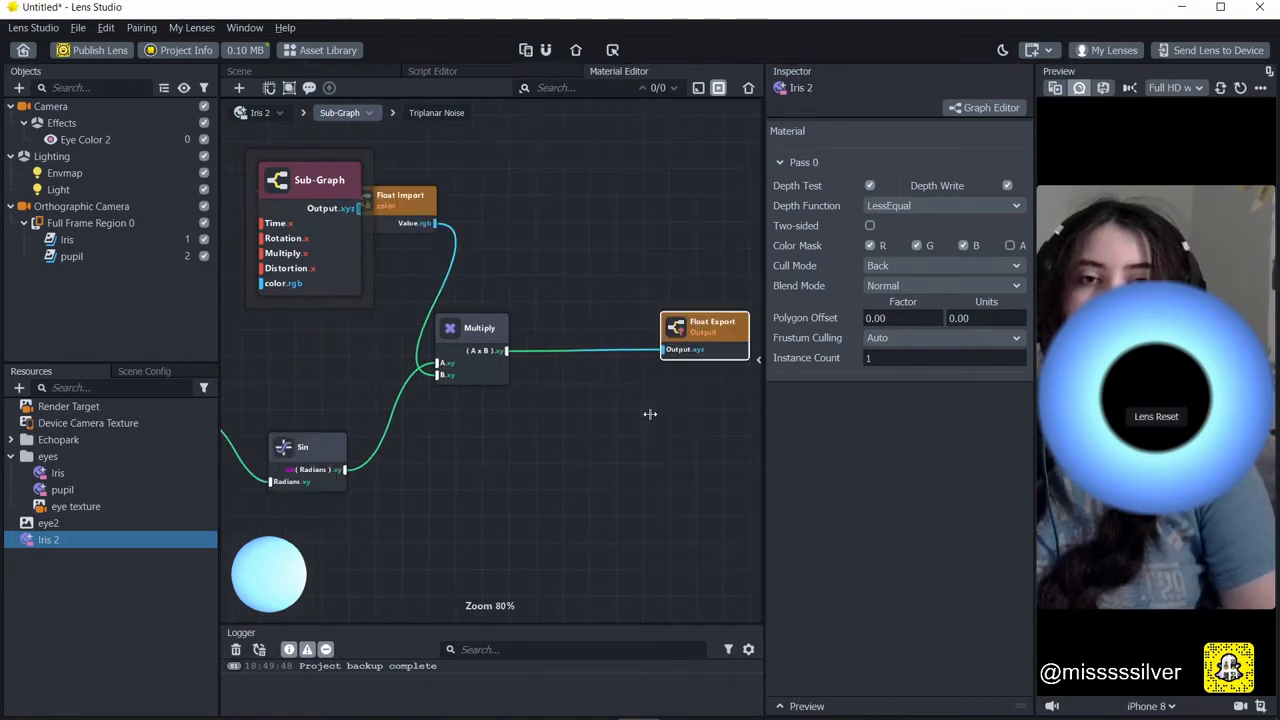
middle_click_drag(545, 485, 583, 484)
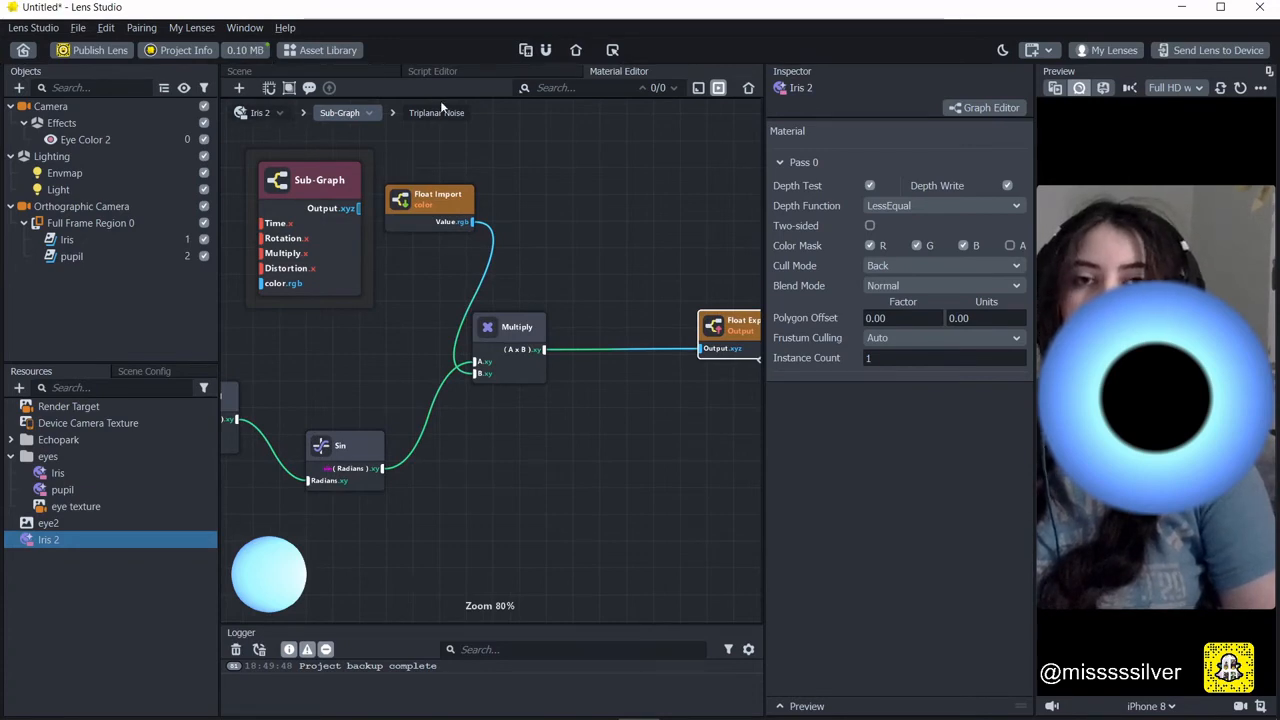
Return to the Iris 2 graph, connect the Sub-Graph output to the Construct Vector's Value.w, and move the Construct Vector higher.
left_click(260, 112)
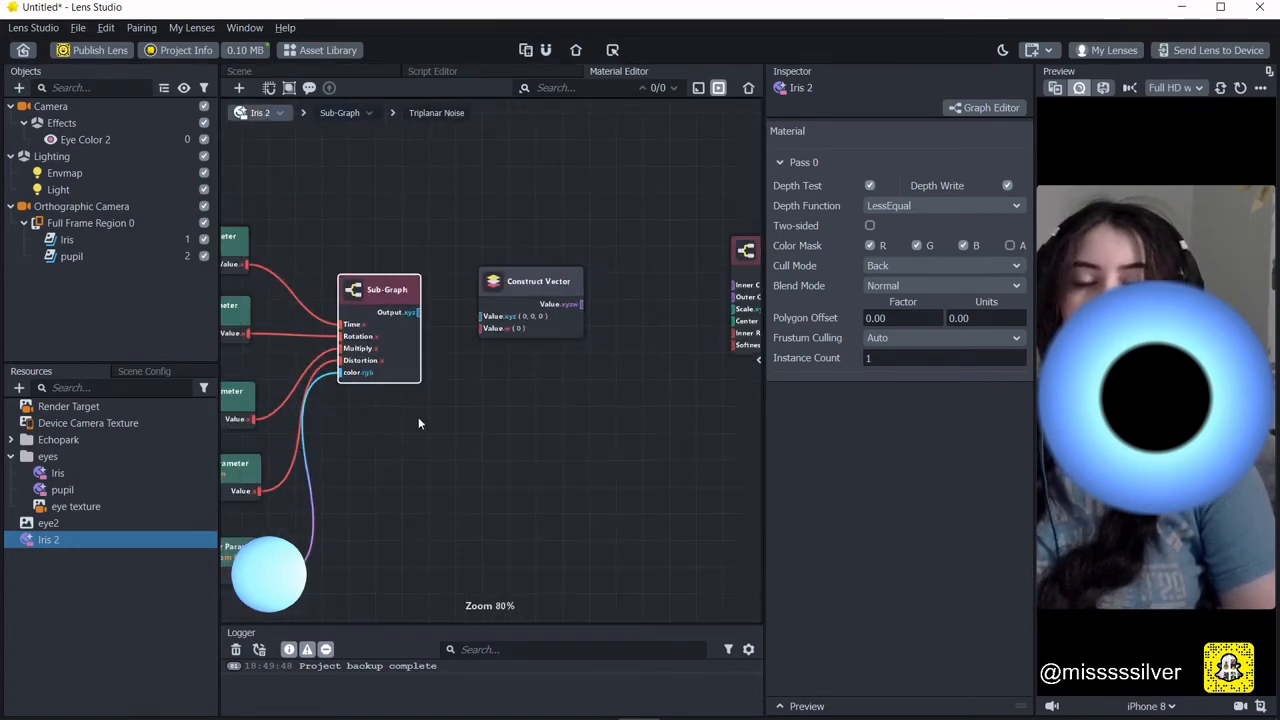
middle_click_drag(440, 376, 413, 335)
scroll(464, 377, "up", 1)
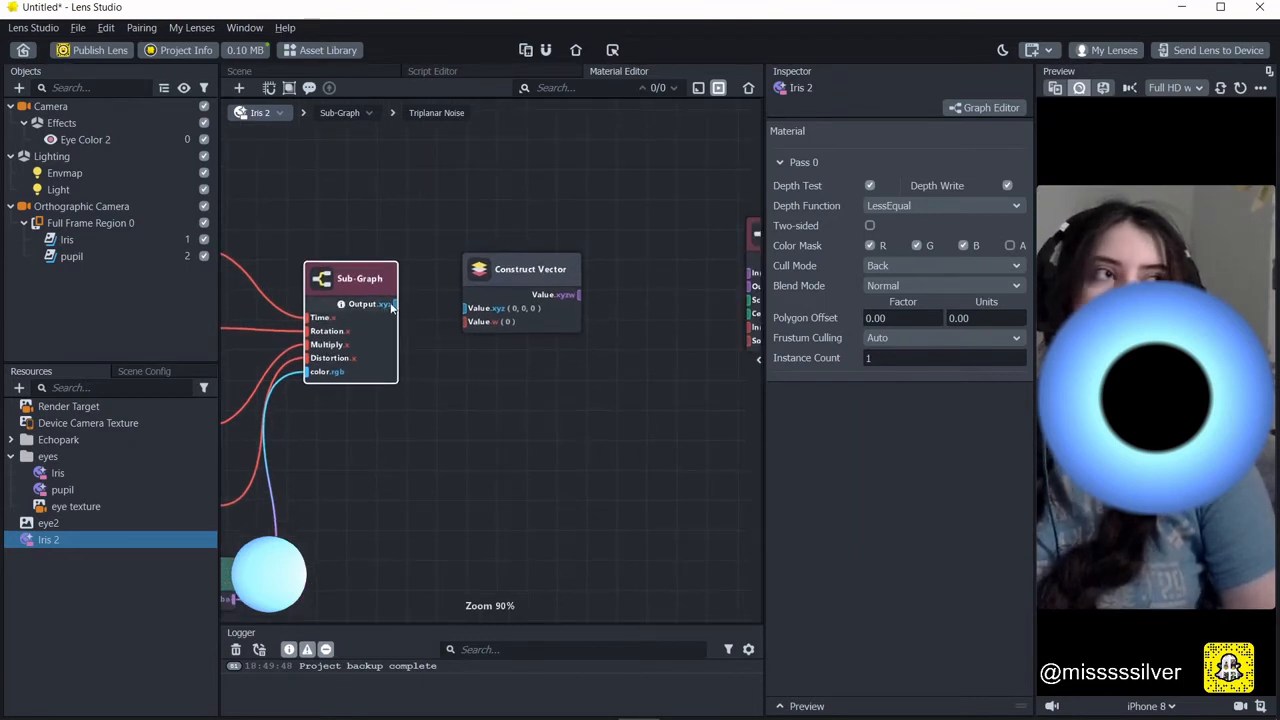
left_click_drag(392, 308, 491, 320)
left_click_drag(508, 268, 535, 168)
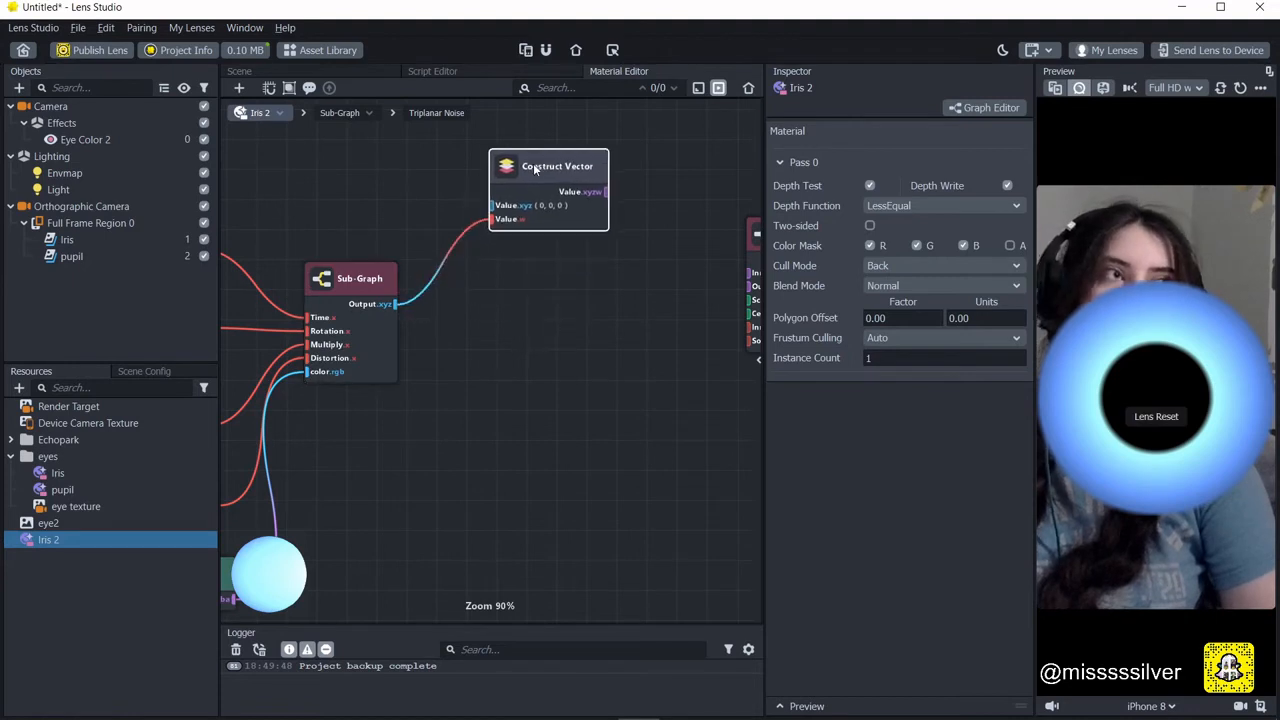
Add a Color Parameter connected to the Construct Vector's Value.xyz and space it apart from the Construct Vector and Sub-Graph nodes.
middle_click_drag(433, 412, 476, 537)
left_click_drag(536, 330, 420, 254)
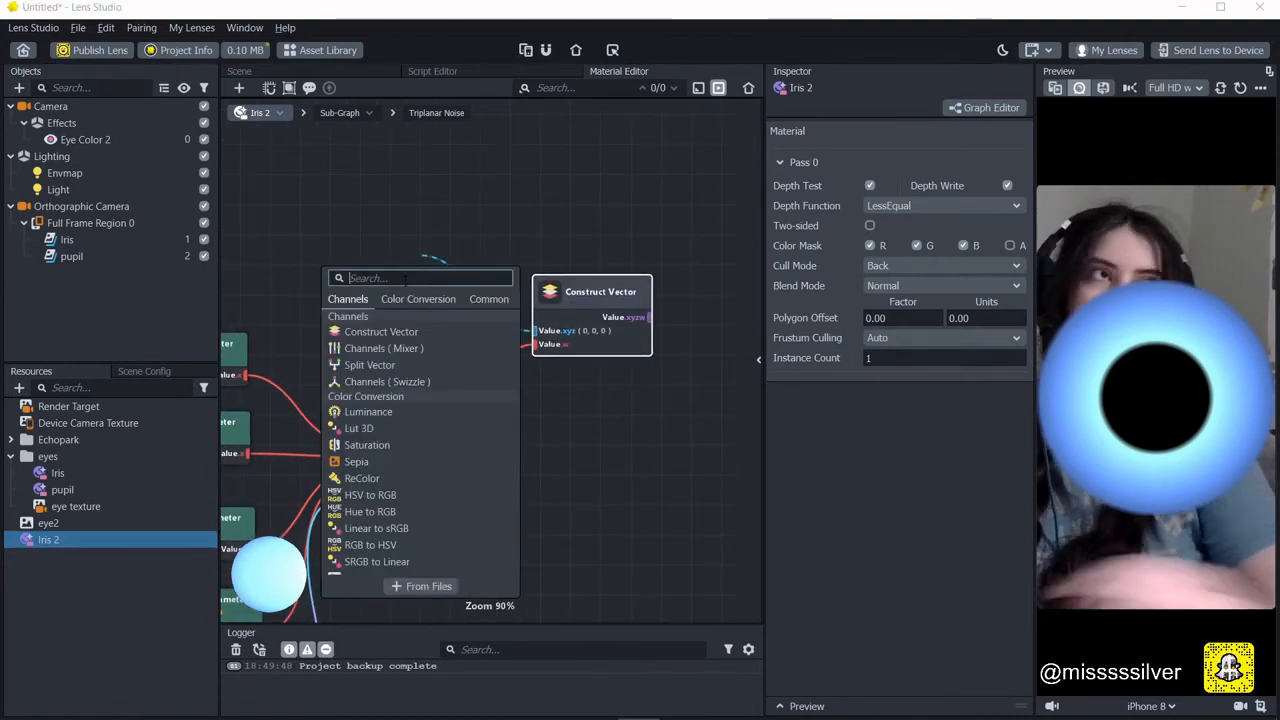
type("color ")
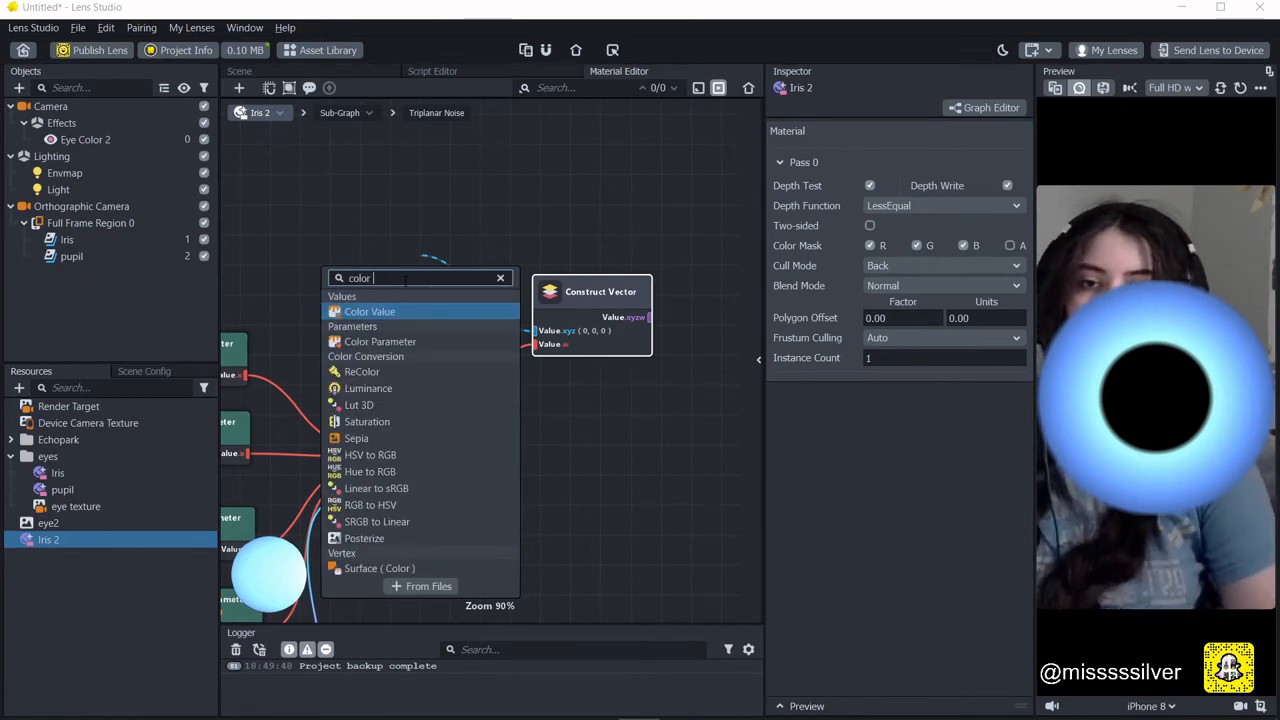
type("param")
left_click(411, 313)
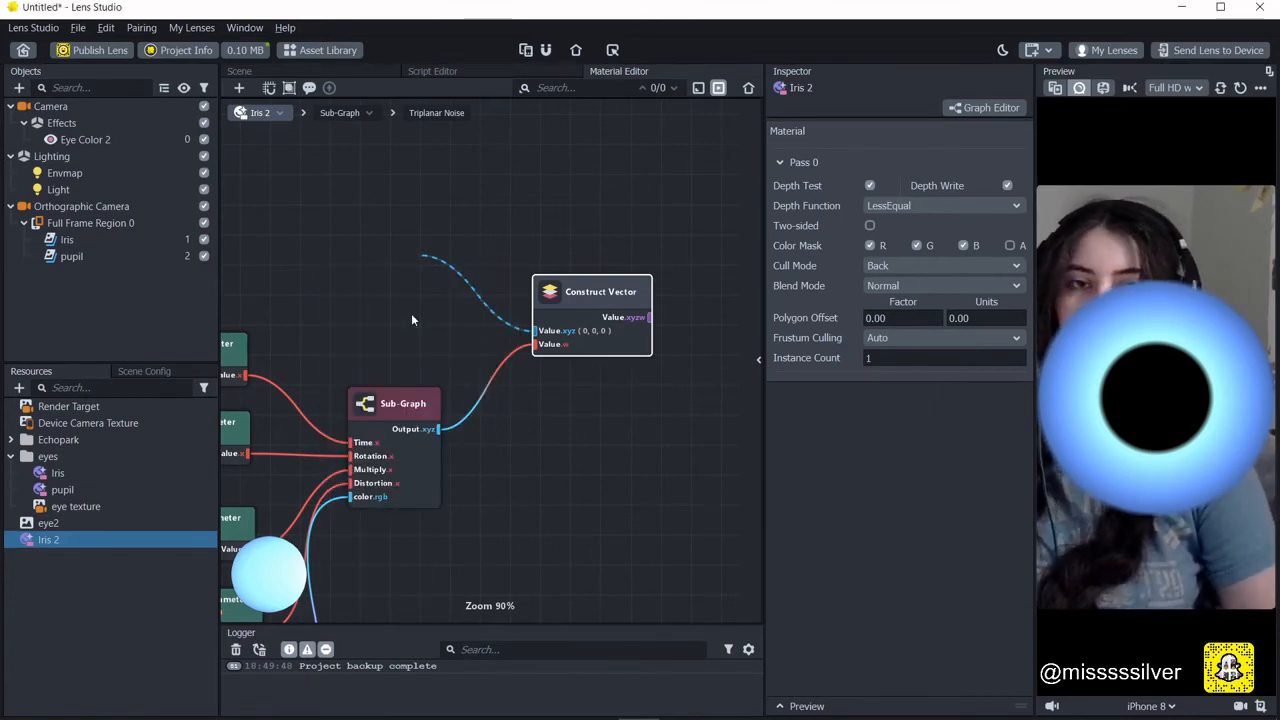
scroll(500, 487, "down", 1)
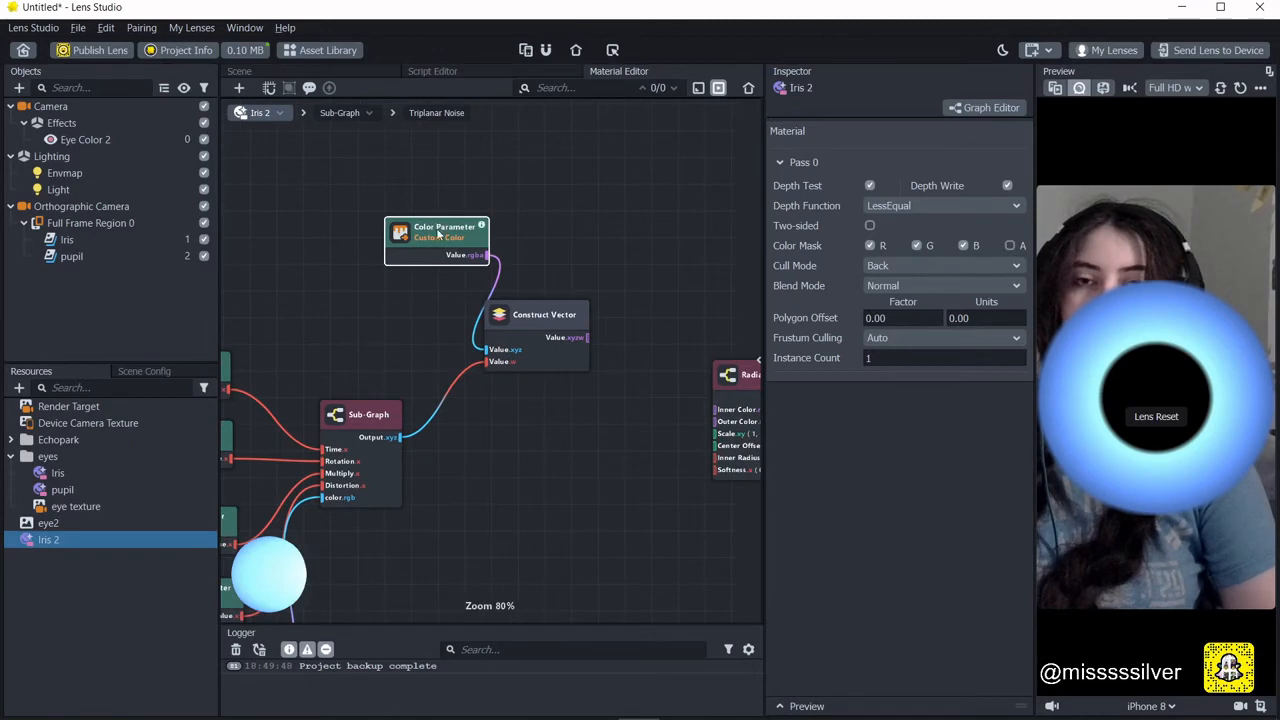
left_click_drag(437, 233, 387, 226)
left_click_drag(505, 315, 491, 349)
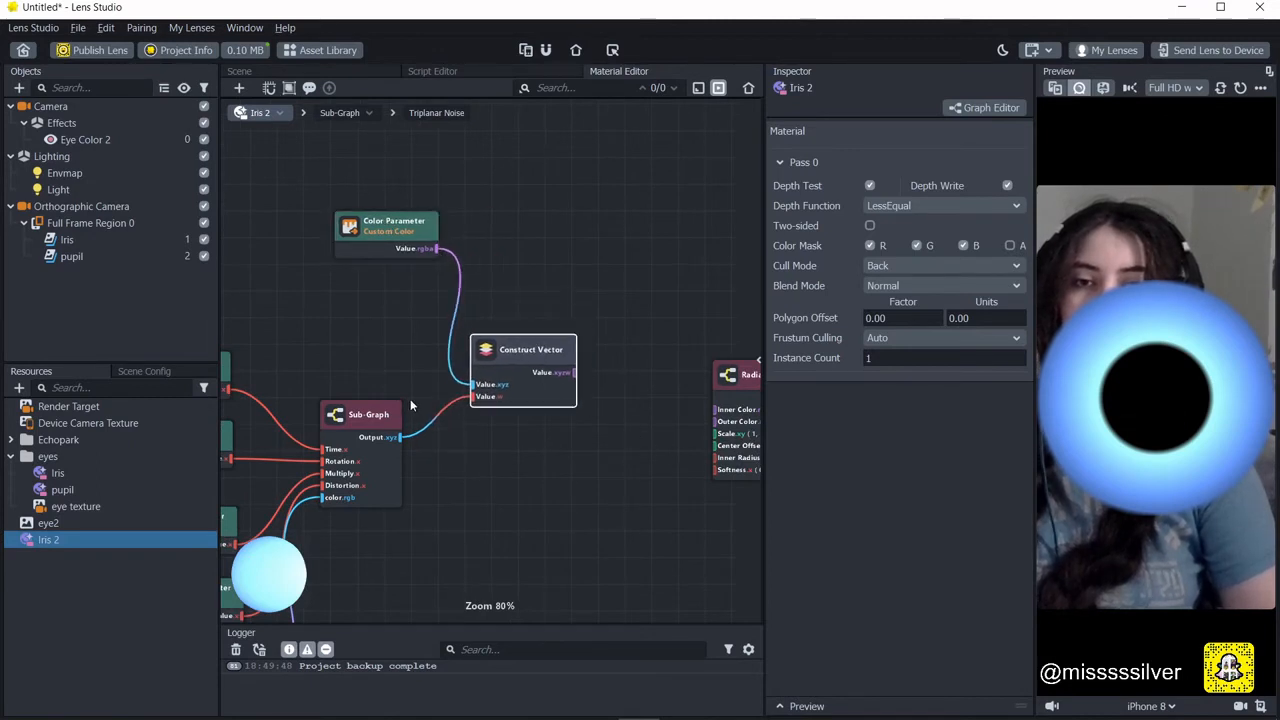
left_click_drag(388, 414, 365, 418)
left_click(757, 362)
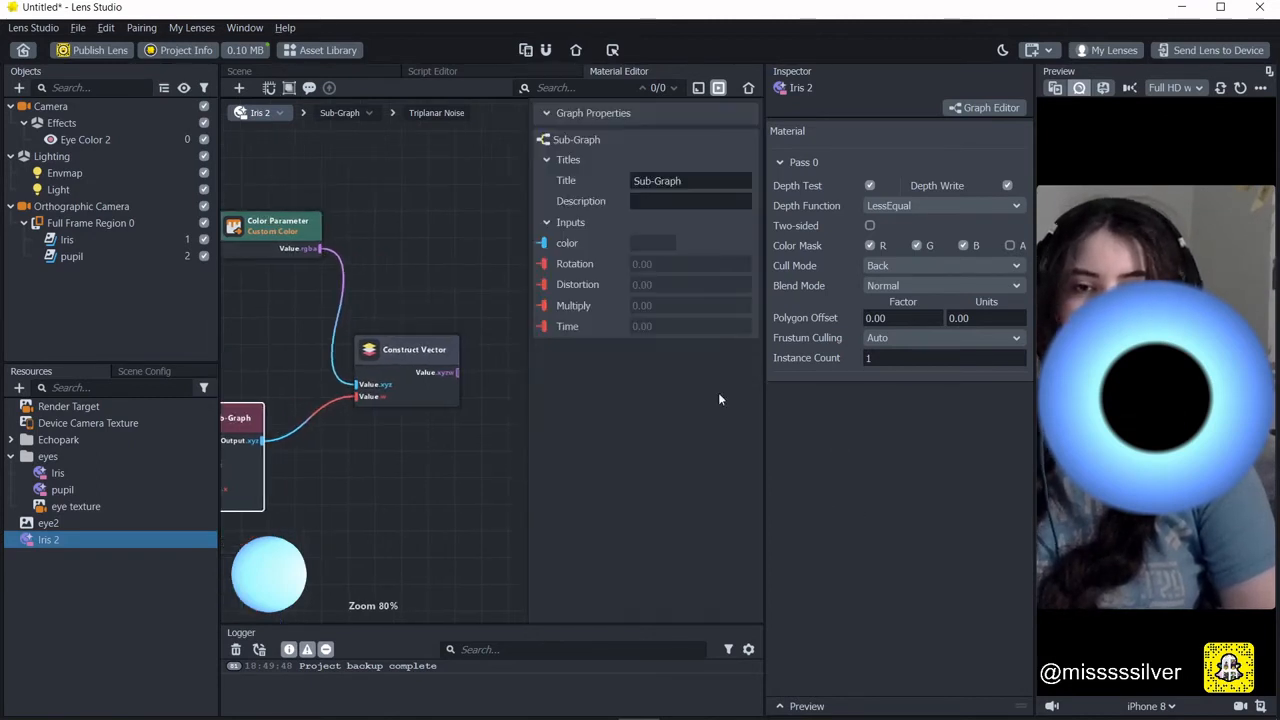
left_click_drag(527, 442, 699, 448)
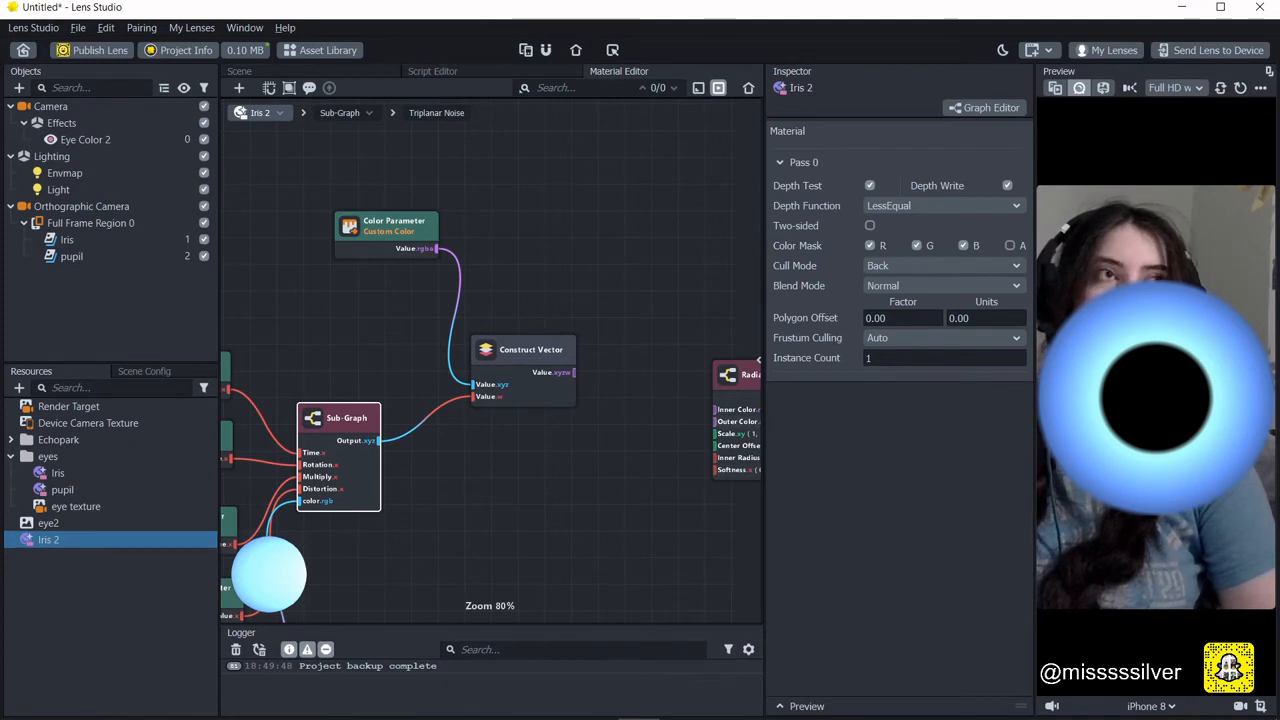
Add a Blend node, feed the Construct Vector into its Color input, and connect its output to the Radial Gradient's Inner Color.
middle_click_drag(619, 452, 545, 422)
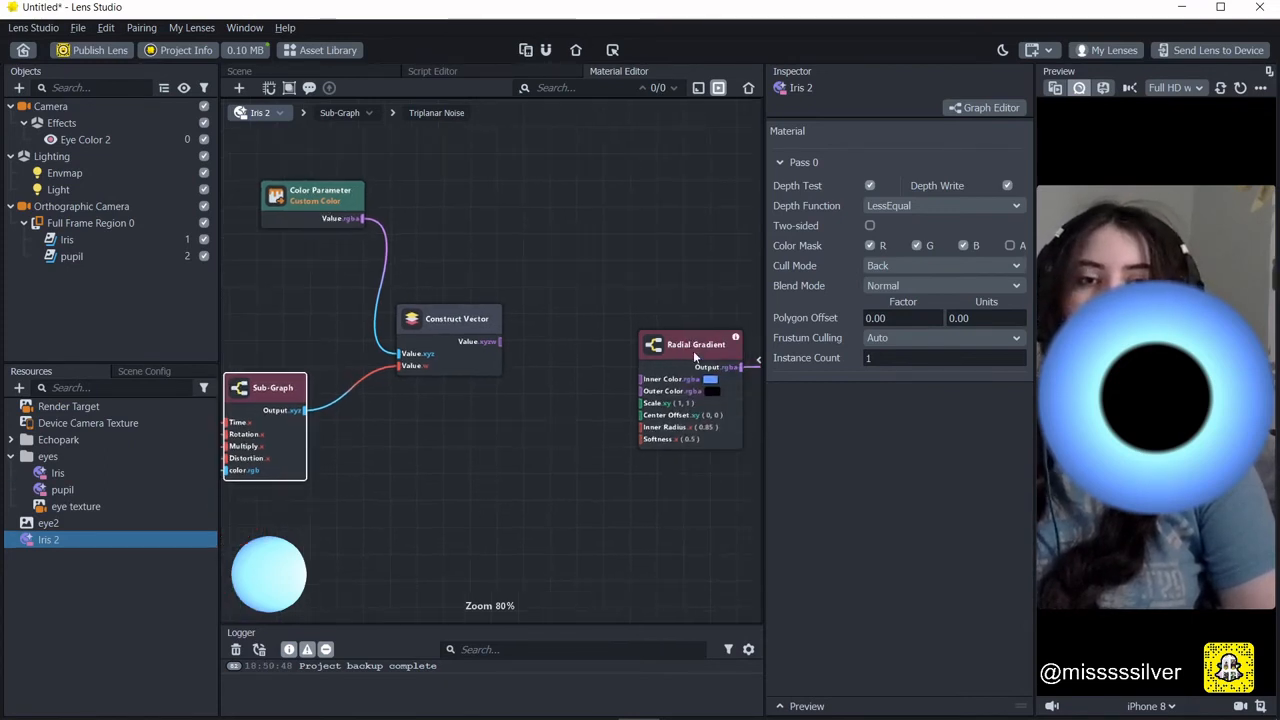
left_click_drag(693, 350, 730, 333)
right_click(509, 403)
type("blen")
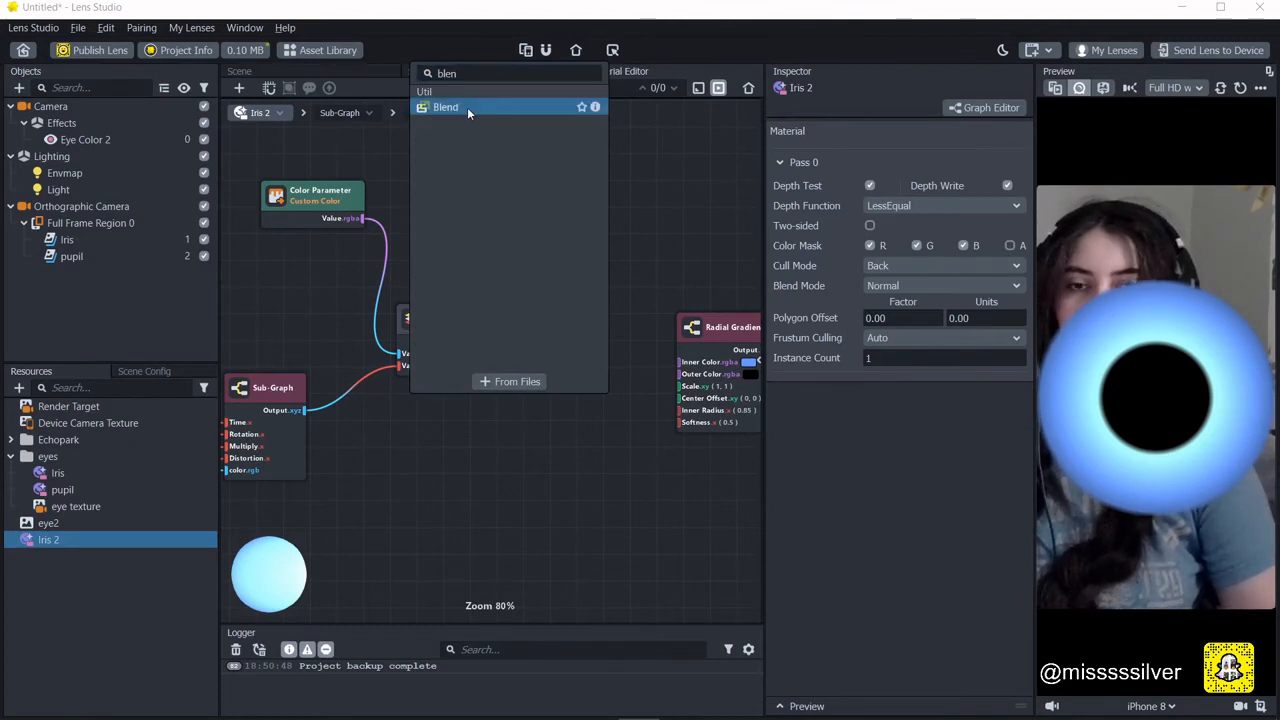
left_click(467, 107)
left_click_drag(491, 341, 526, 464)
left_click_drag(604, 440, 682, 362)
Add a Color Parameter connected to the Blend node's Base input and place it above the Construct Vector.
left_click_drag(565, 420, 509, 220)
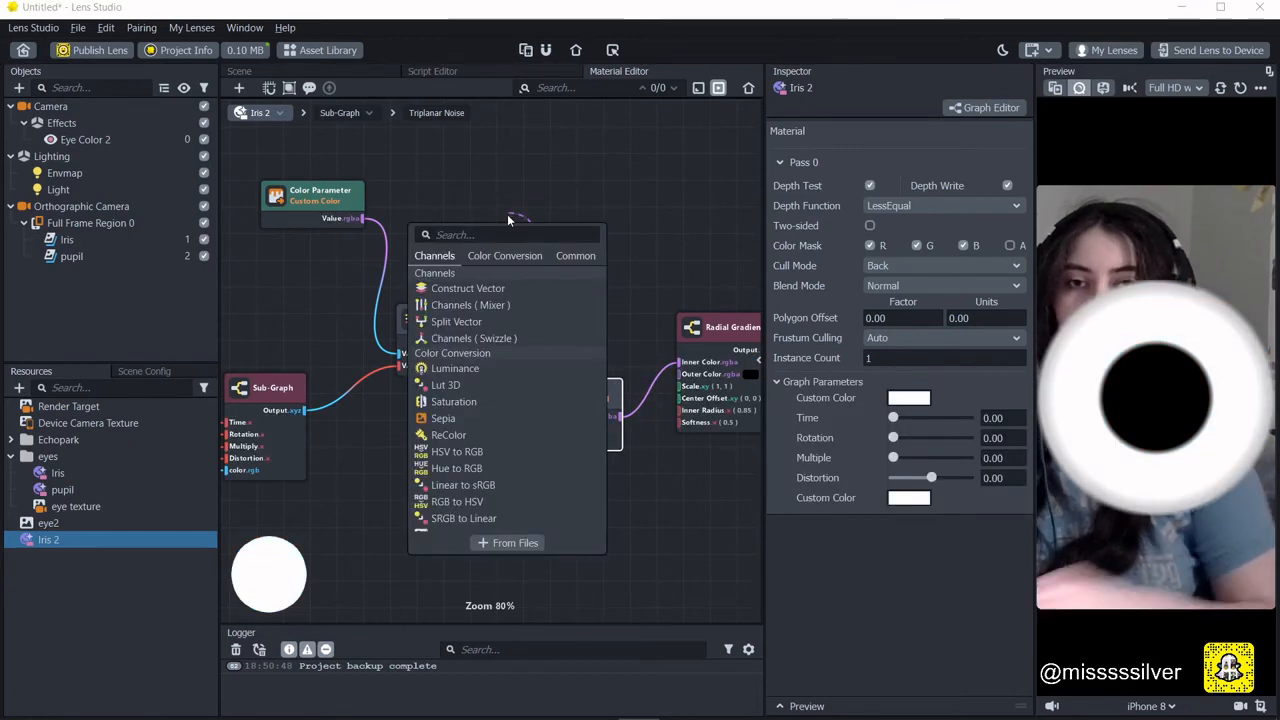
type("color")
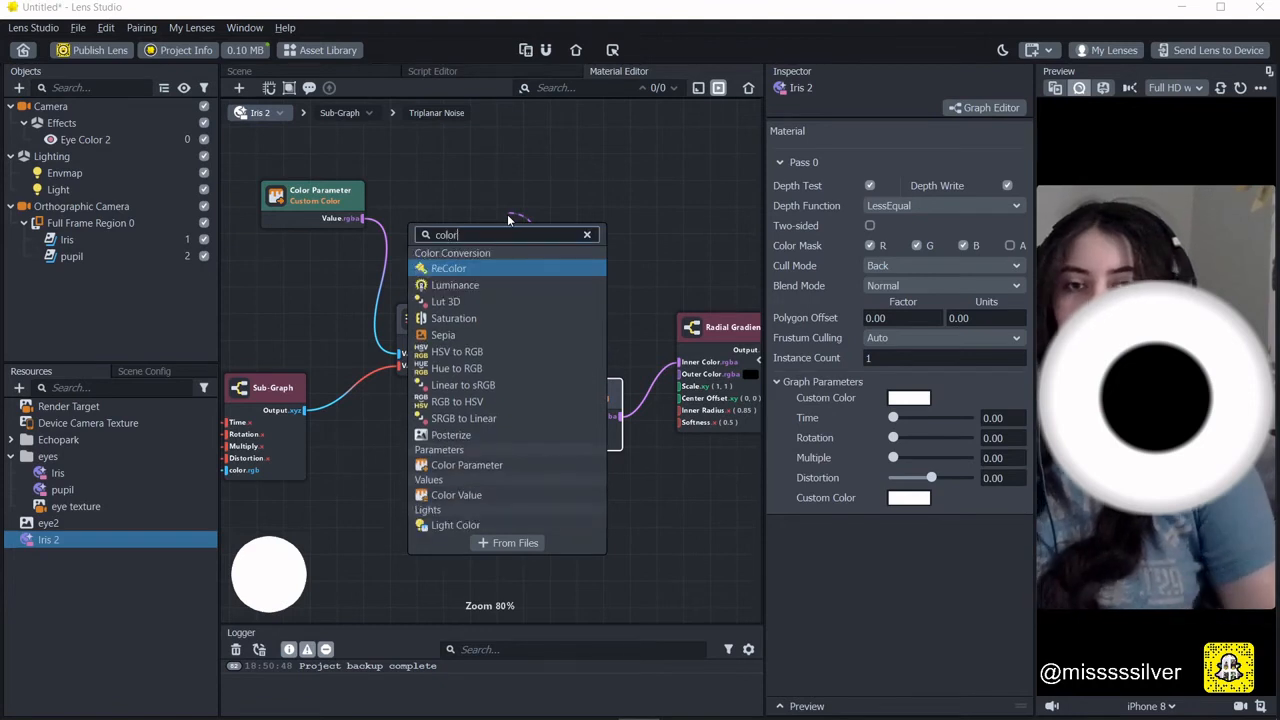
left_click(508, 465)
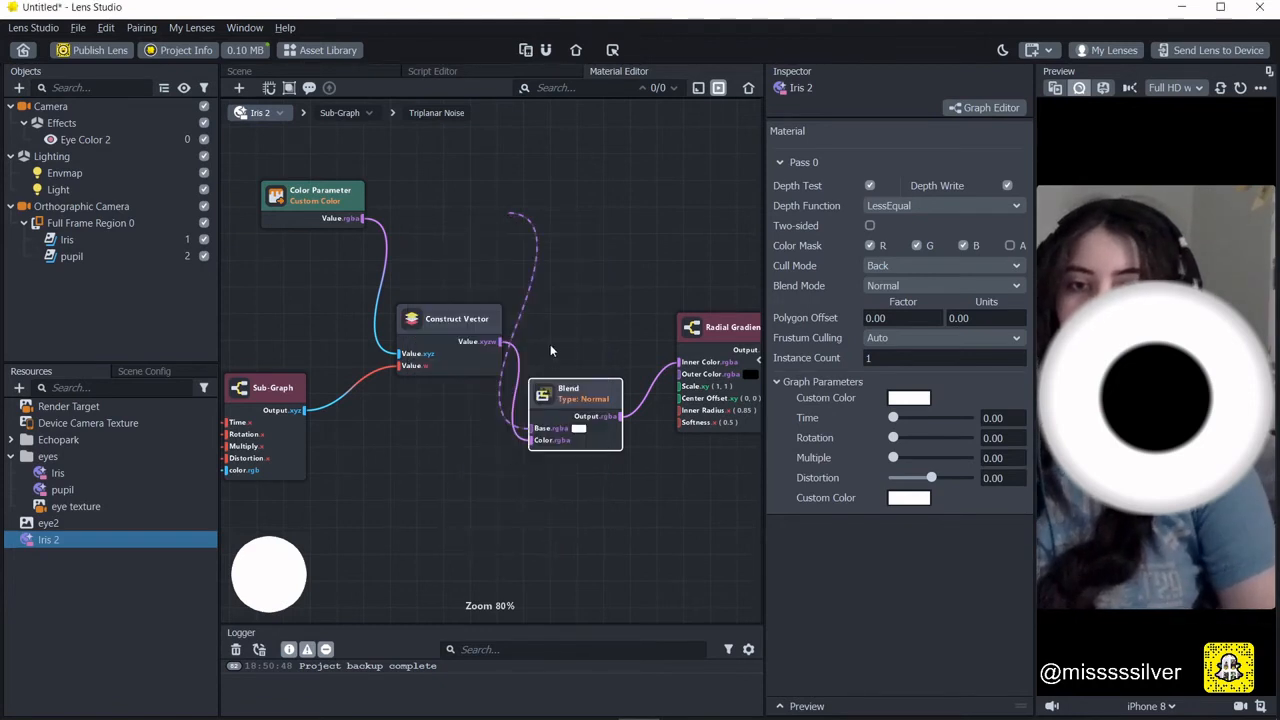
left_click_drag(565, 160, 520, 164)
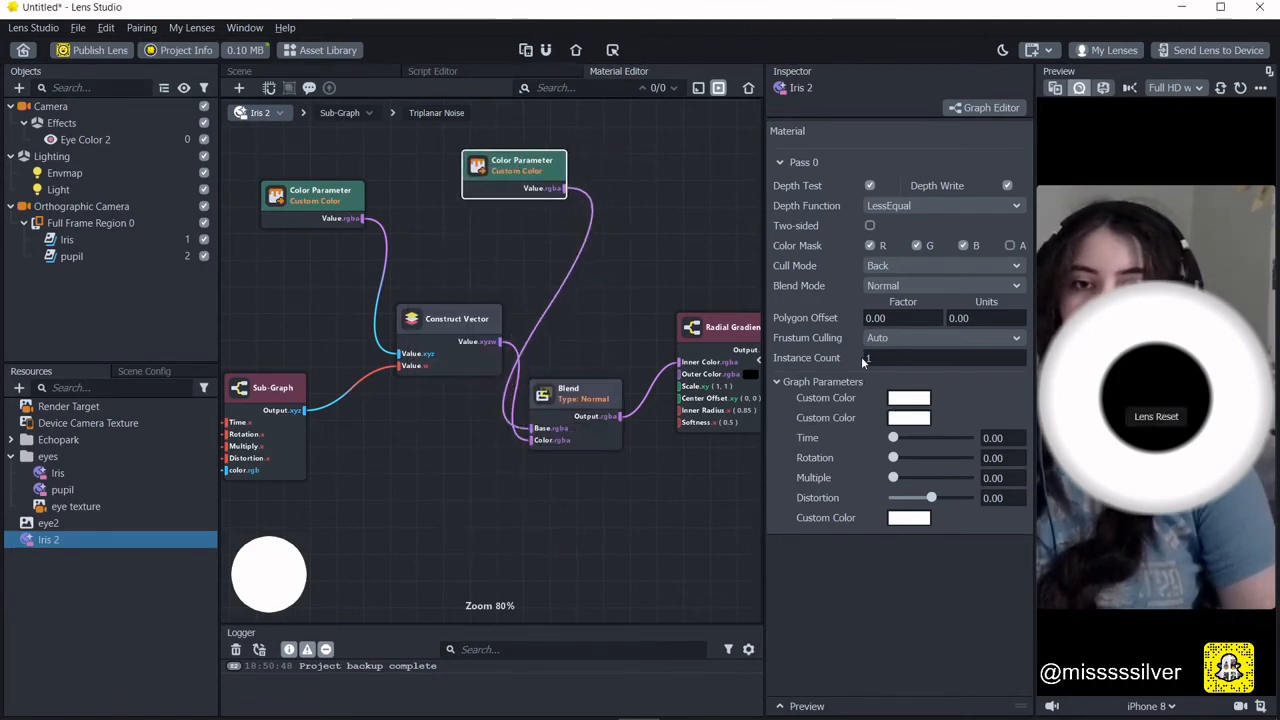
Set the title of the Blend node's Color Parameter to Base Color.
left_click(760, 365)
left_click_drag(708, 180, 596, 180)
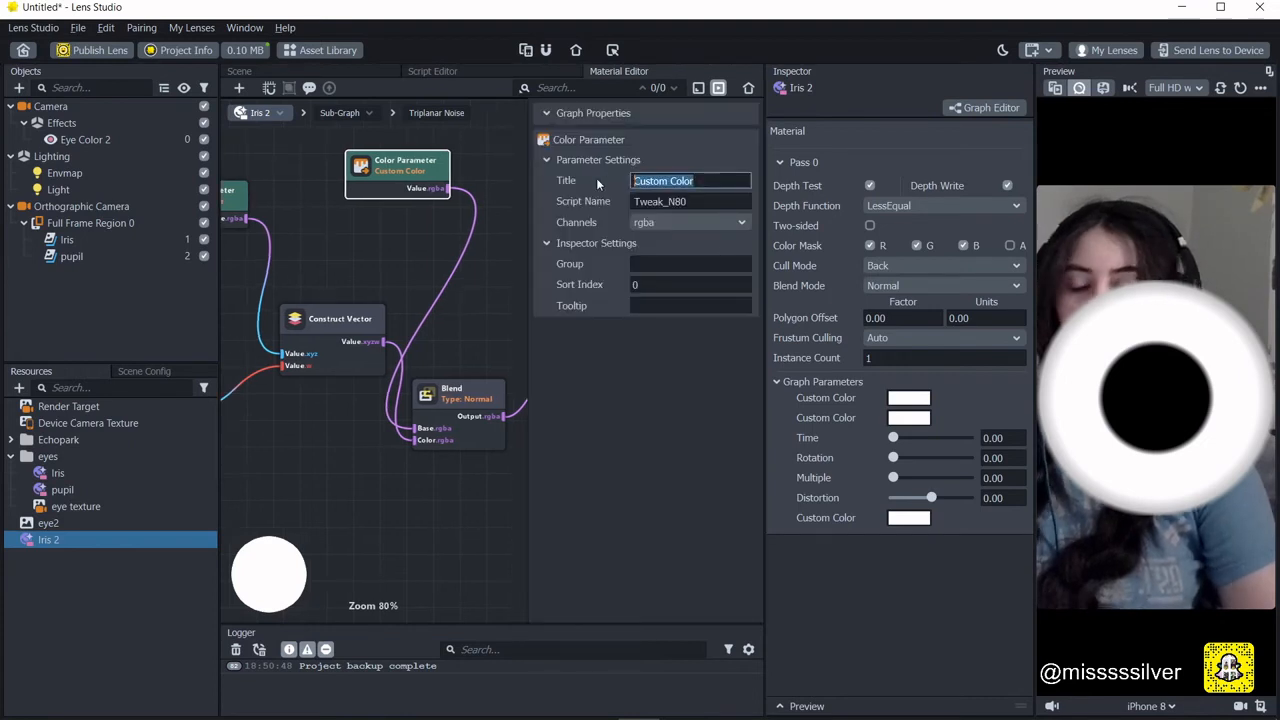
type("Base Color")
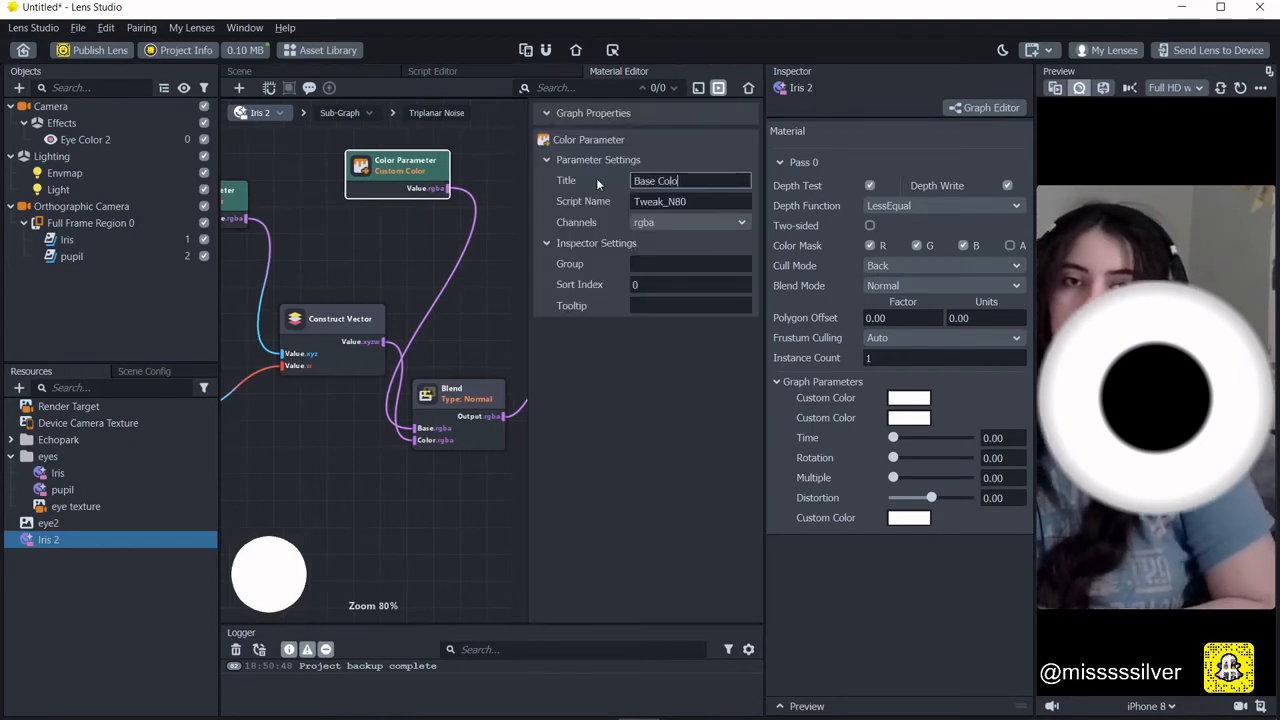
left_click(382, 246)
Set the title of the Color Parameter feeding the Construct Vector to Wave color.
scroll(277, 336, "up", 1)
scroll(297, 263, "down", 2)
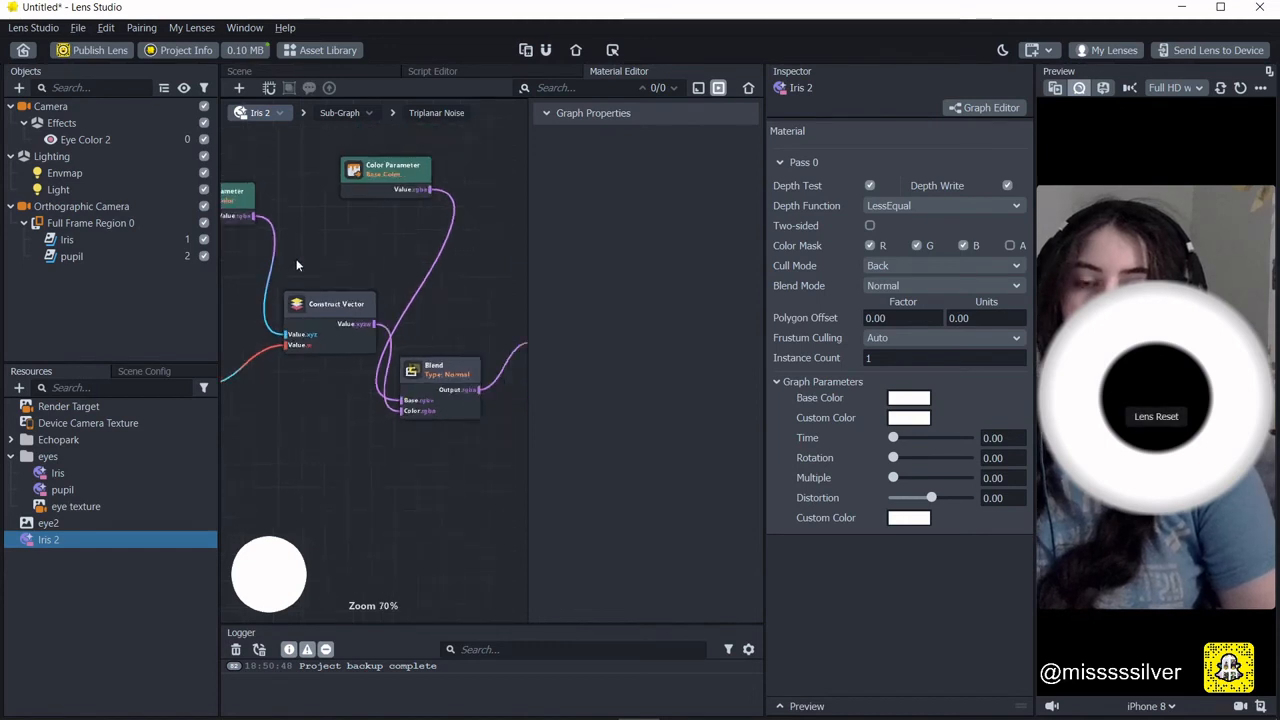
middle_click_drag(297, 263, 296, 490)
left_click(345, 524)
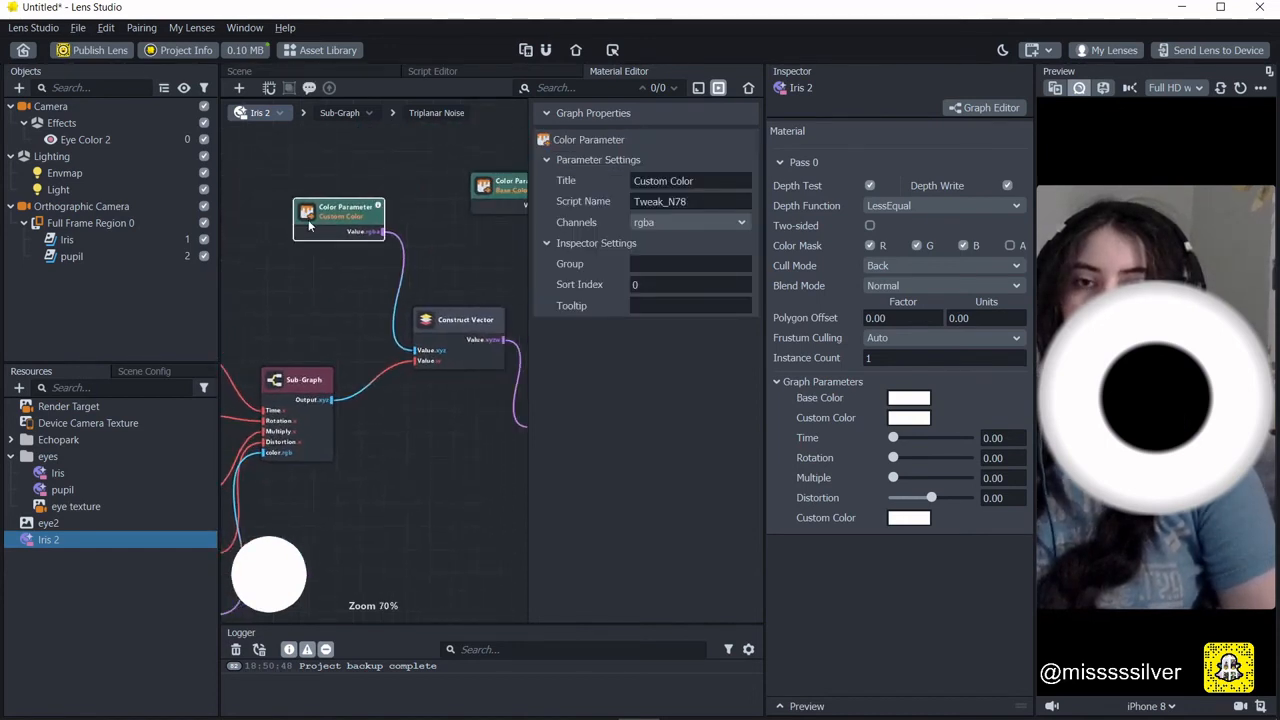
middle_click_drag(322, 284, 295, 285)
scroll(295, 285, "down", 1)
middle_click_drag(369, 476, 459, 390)
middle_click_drag(343, 366, 295, 447)
middle_click_drag(336, 268, 320, 277)
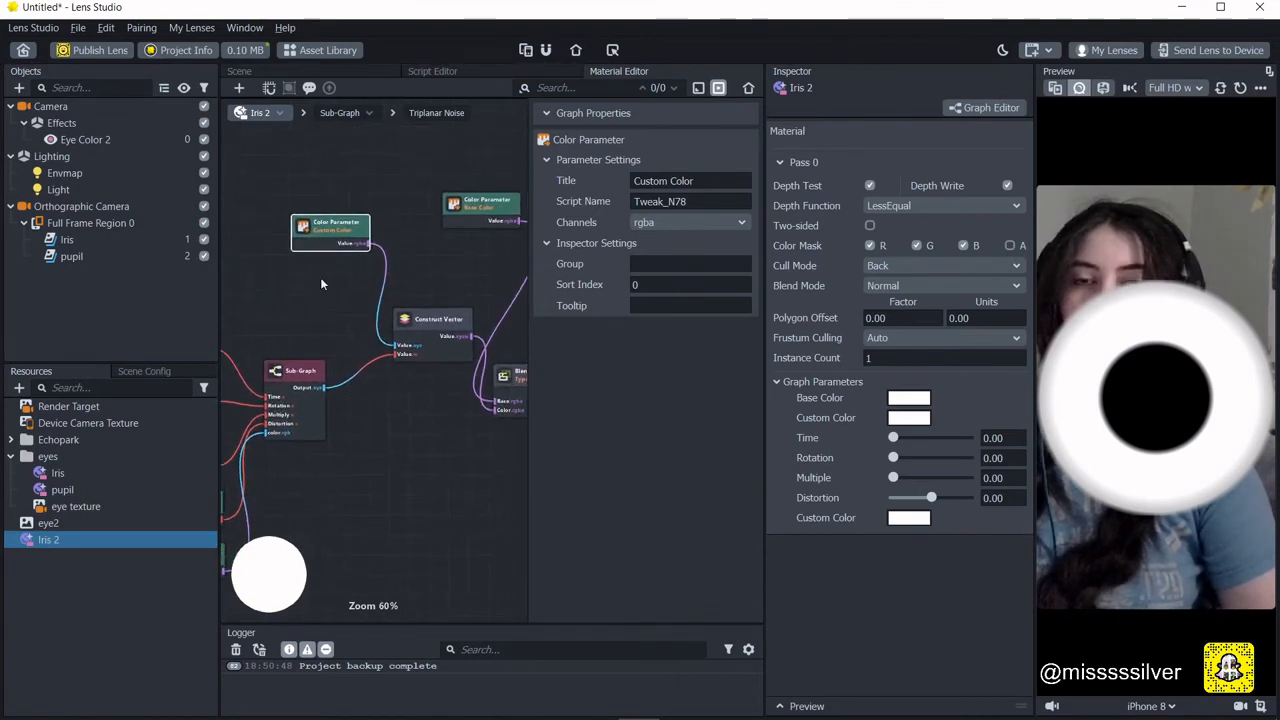
left_click_drag(324, 225, 315, 228)
left_click_drag(697, 180, 568, 180)
type("W")
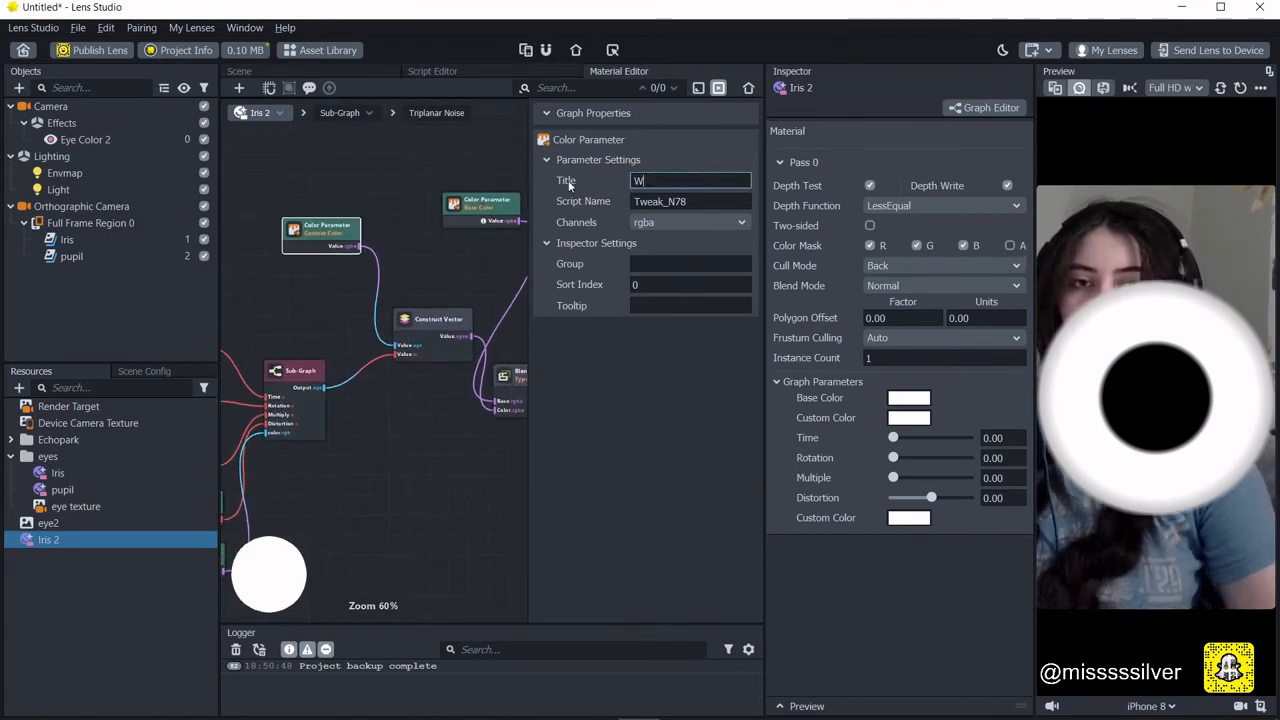
type("ave color")
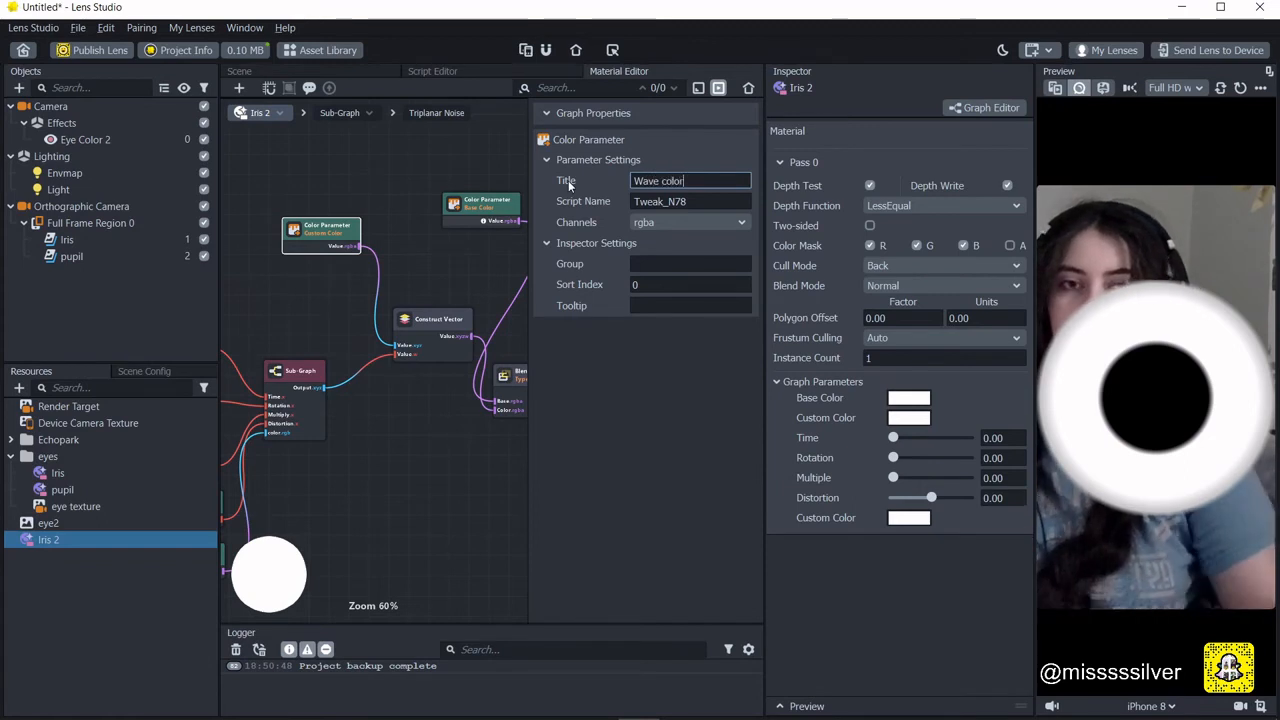
left_click(392, 469)
Set the Iris 2 material's Base Color to light blue #53daff.
left_click(908, 398)
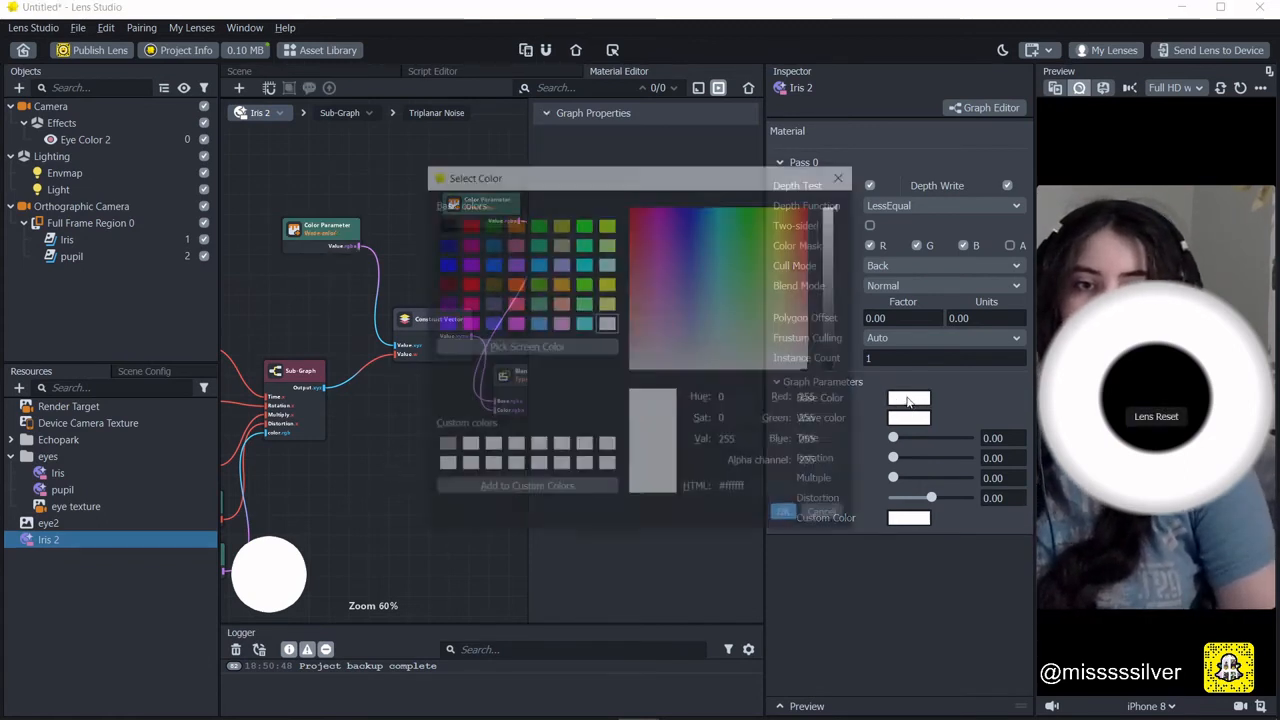
left_click(757, 250)
left_click_drag(757, 250, 713, 258)
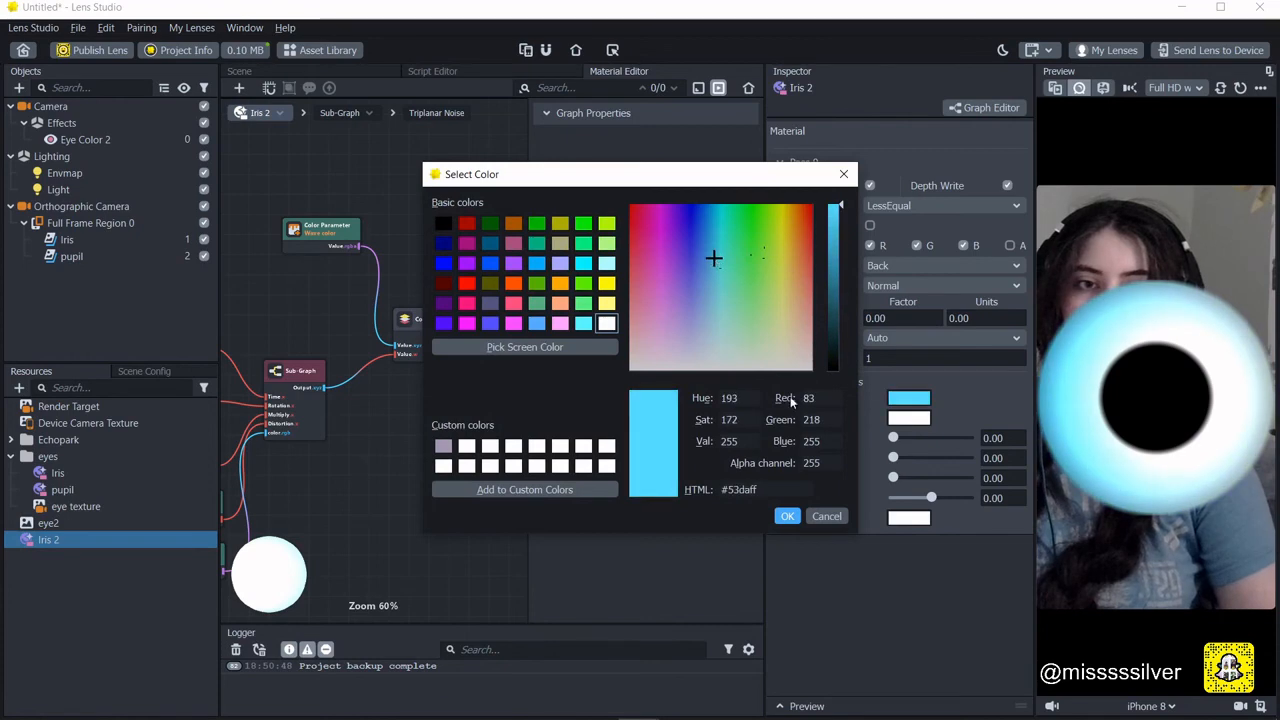
left_click(788, 516)
Set the Iris 2 material's Wave color to a light red.
left_click(908, 418)
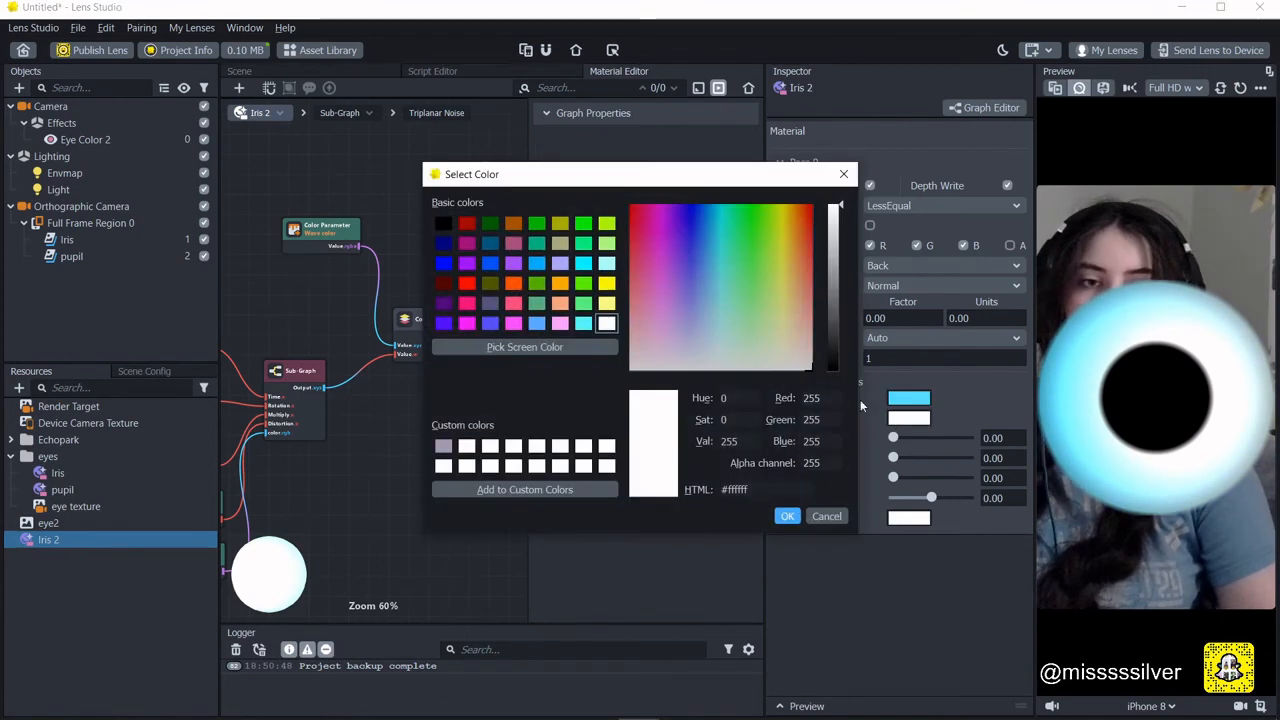
left_click(707, 251)
left_click(693, 248)
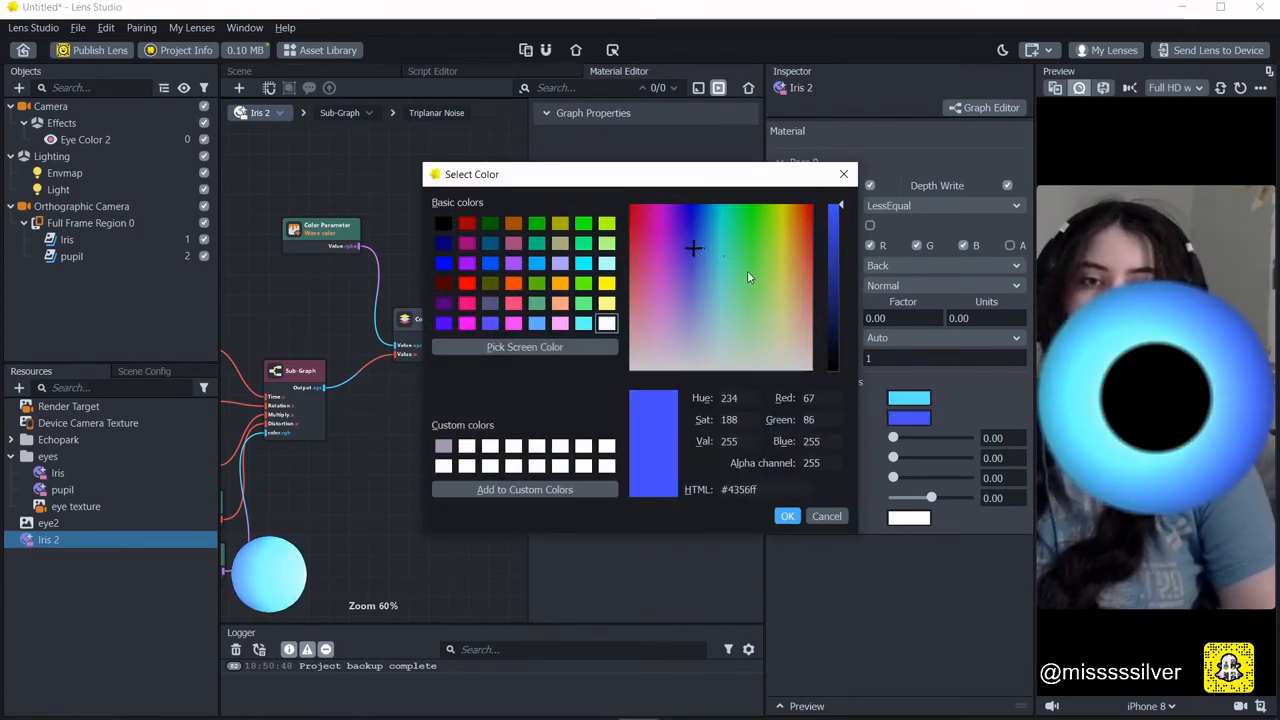
left_click_drag(747, 270, 604, 262)
left_click(788, 516)
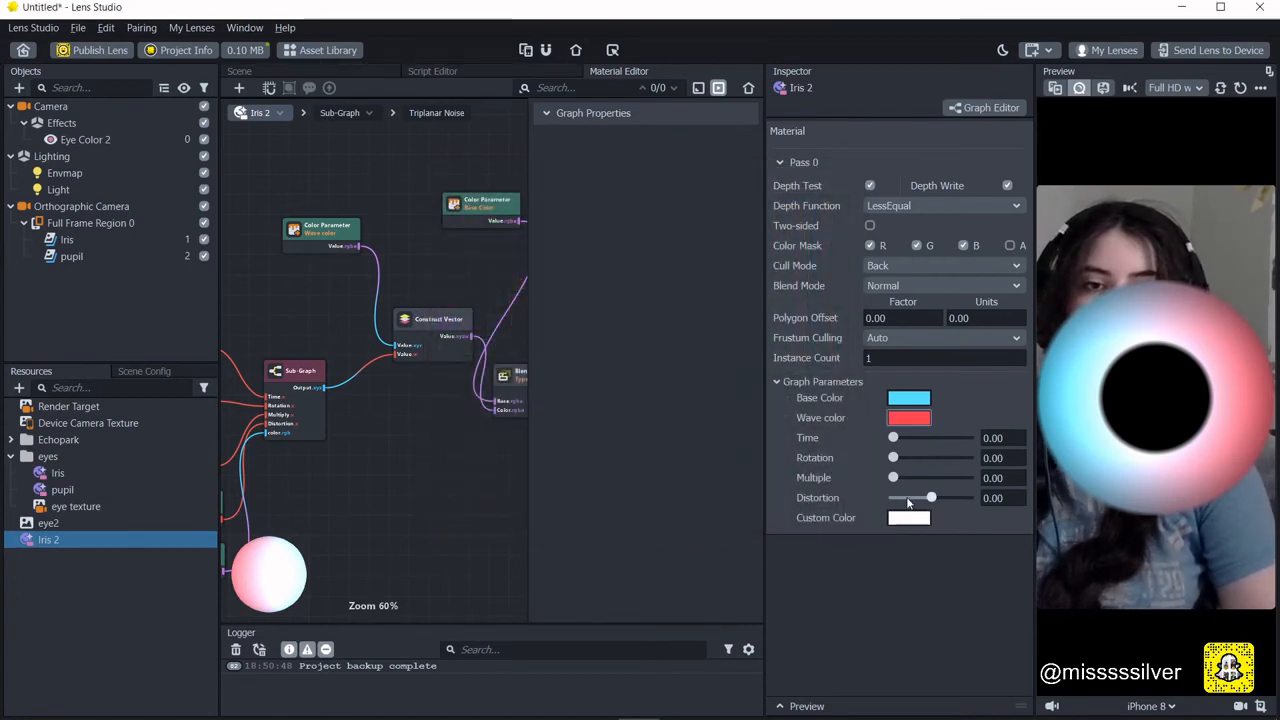
Set the Iris 2 material's Distortion to 1.52, Multiple to 22 and Time to 1.36.
left_click_drag(957, 500, 961, 499)
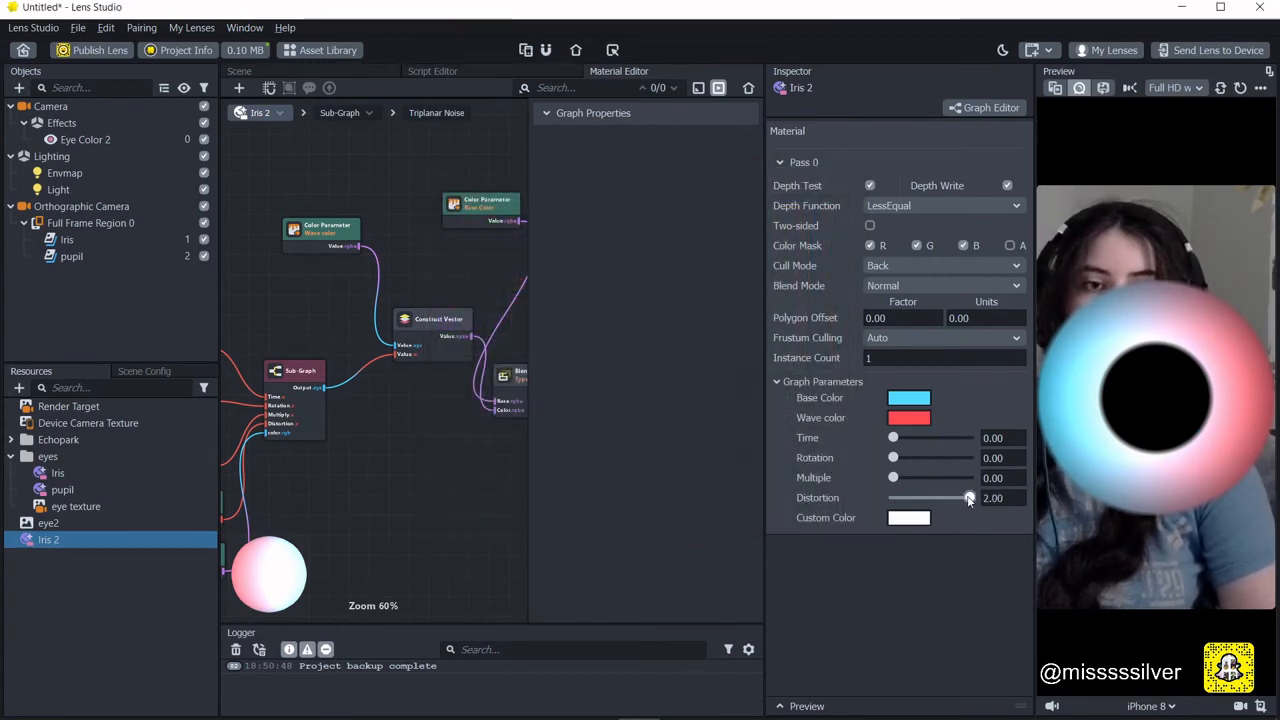
left_click_drag(893, 478, 911, 487)
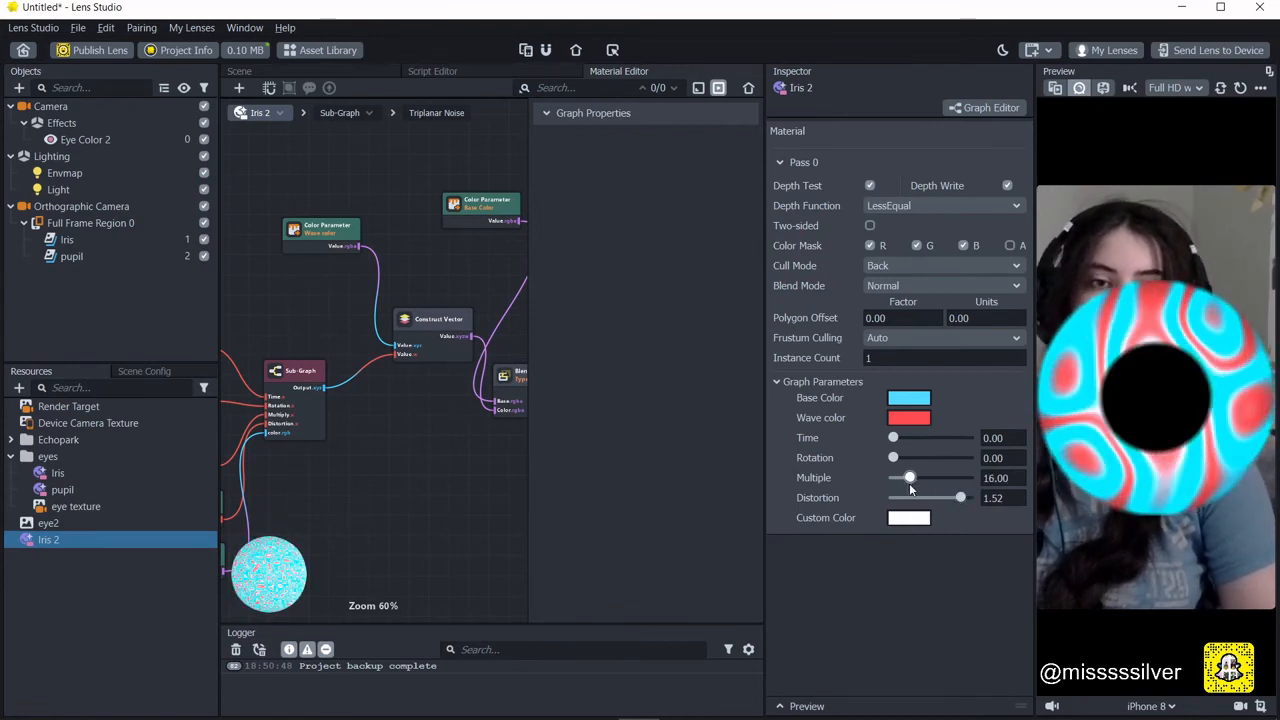
left_click_drag(909, 483, 915, 484)
left_click_drag(893, 439, 920, 445)
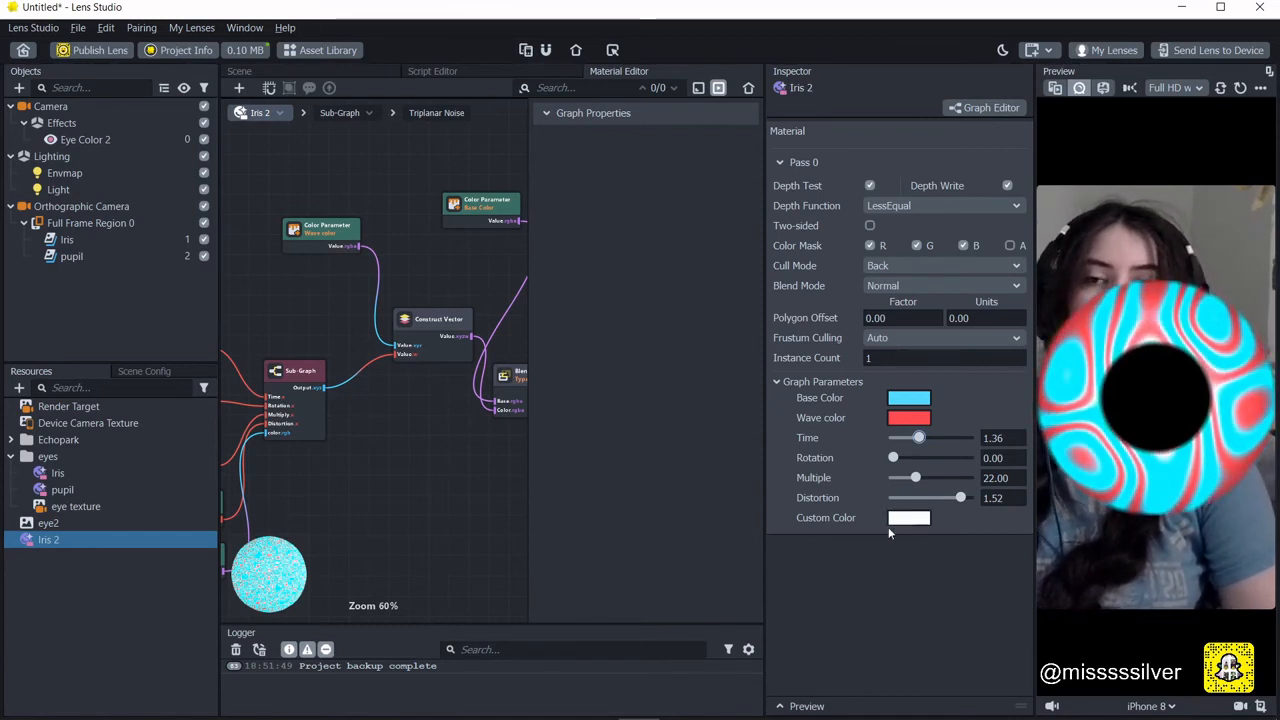
Set the Iris 2 material's Wave color to light pink #ff9cf6.
left_click(908, 418)
left_click(657, 307)
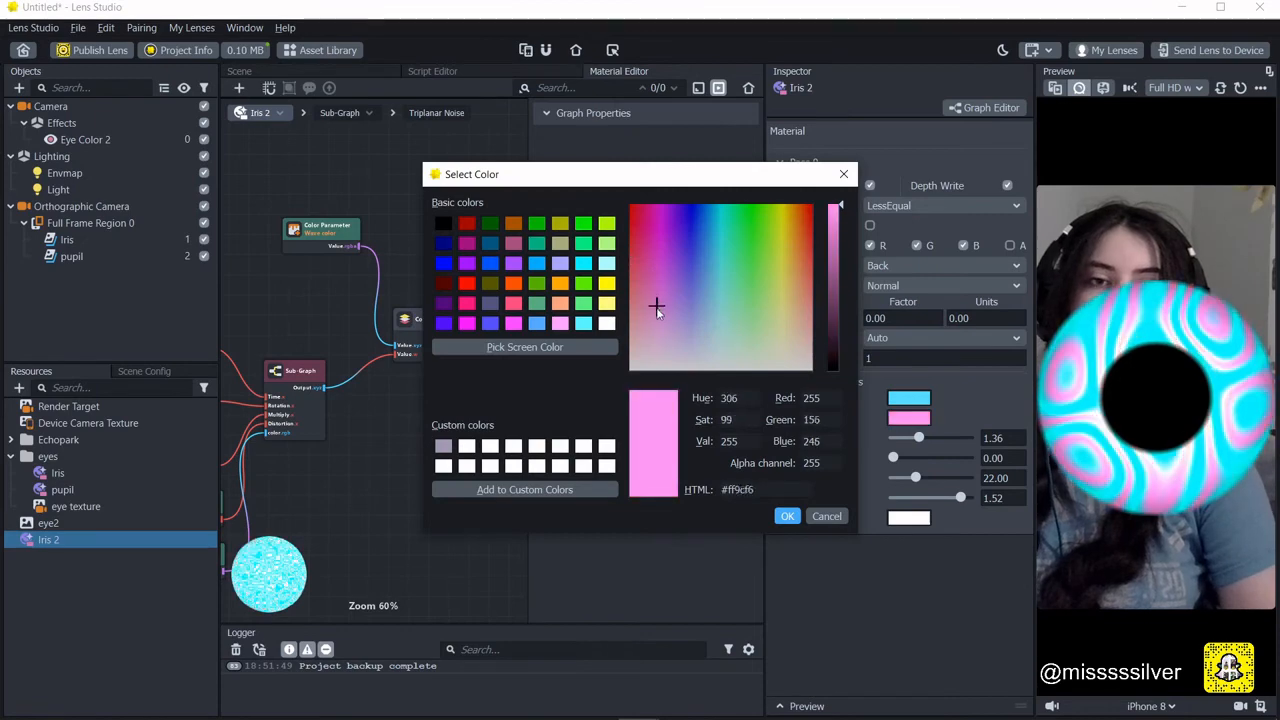
left_click(788, 516)
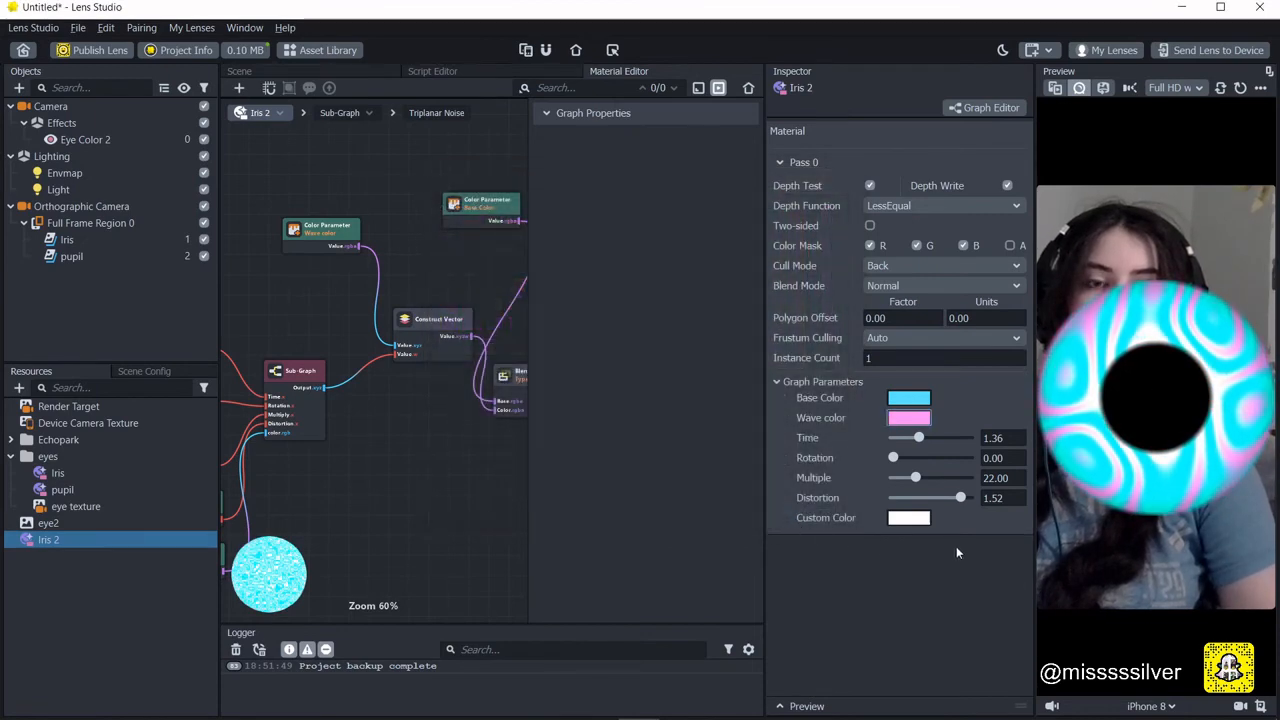
left_click_drag(530, 510, 653, 509)
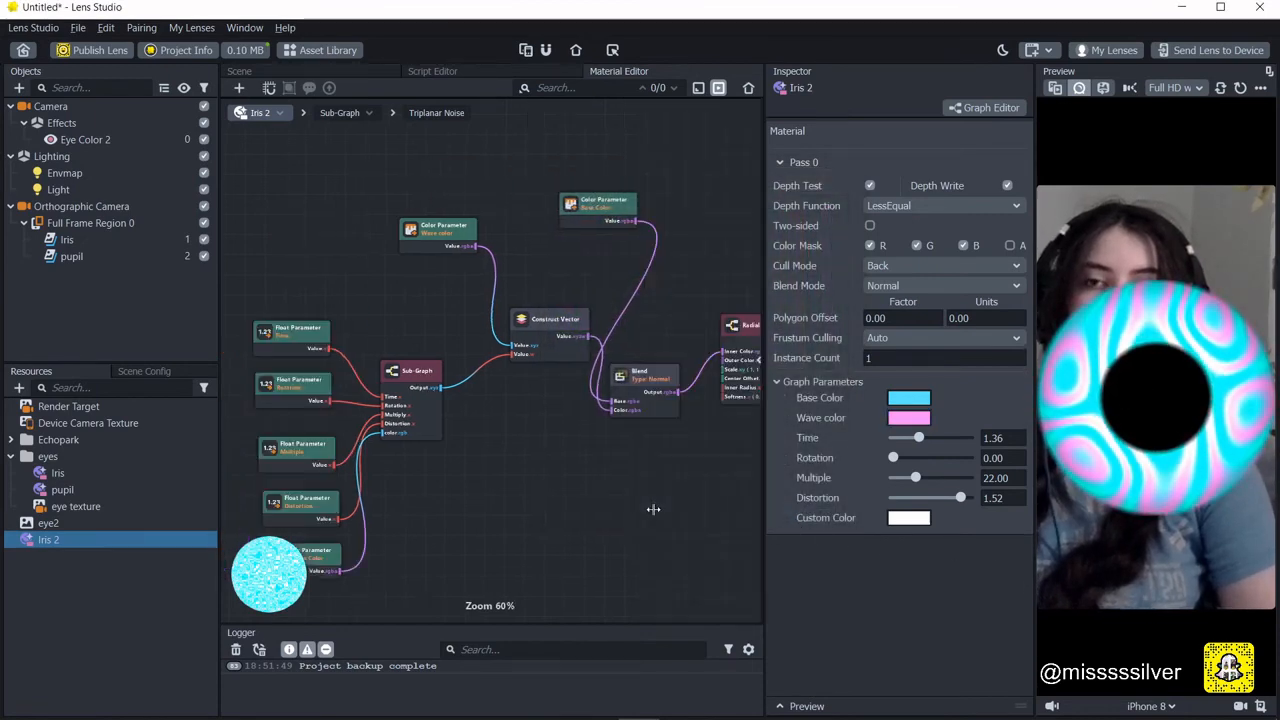
Assign the eye texture as the Orthographic Camera's render target.
left_click(78, 208)
left_click_drag(57, 510, 913, 334)
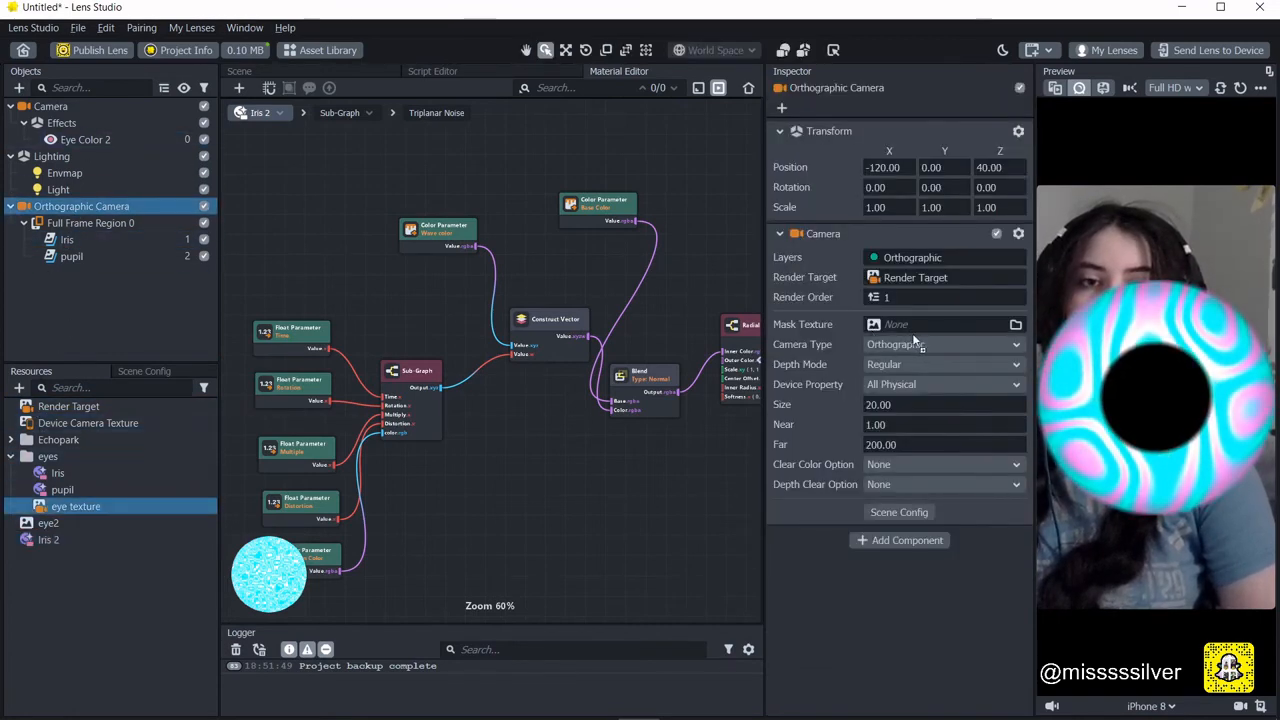
left_click_drag(921, 268, 920, 272)
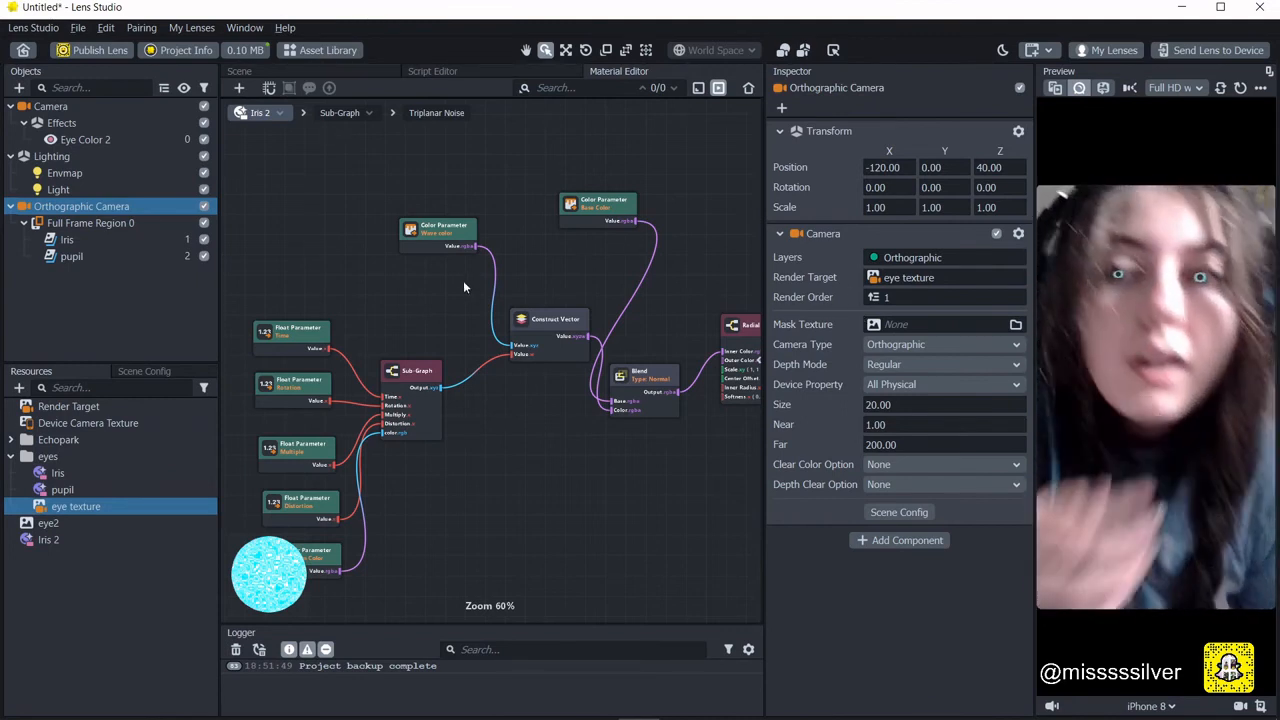
Add a Screen Image inside Full Frame Region 0 of the Orthographic Camera.
left_click(88, 223)
left_click(18, 87)
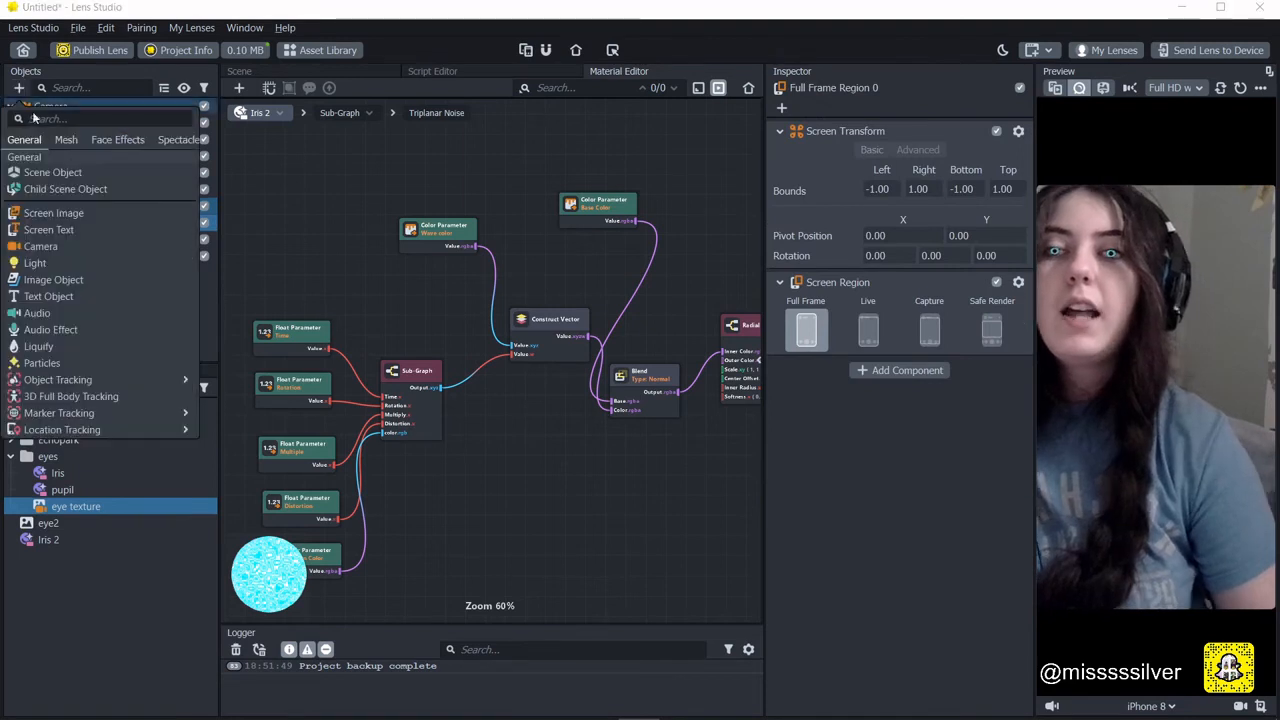
left_click(100, 214)
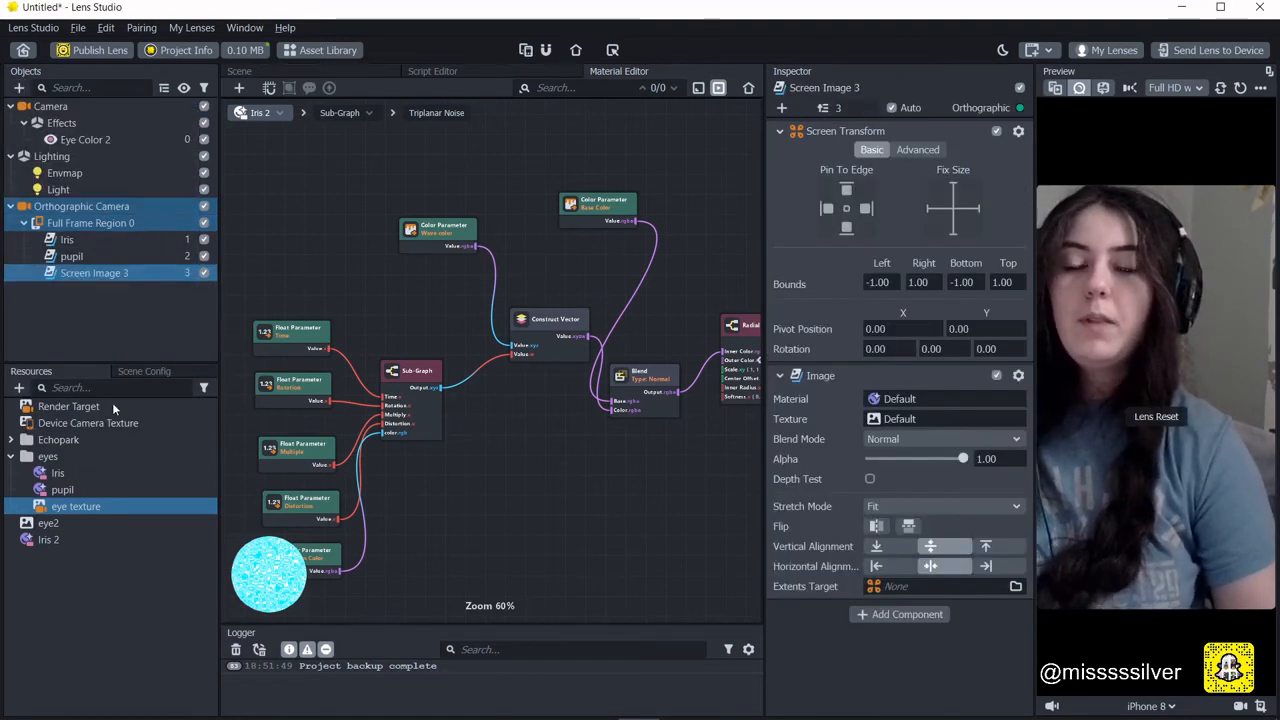
Preview the eye2 image and assign it as the new Screen Image's texture.
left_click(40, 524)
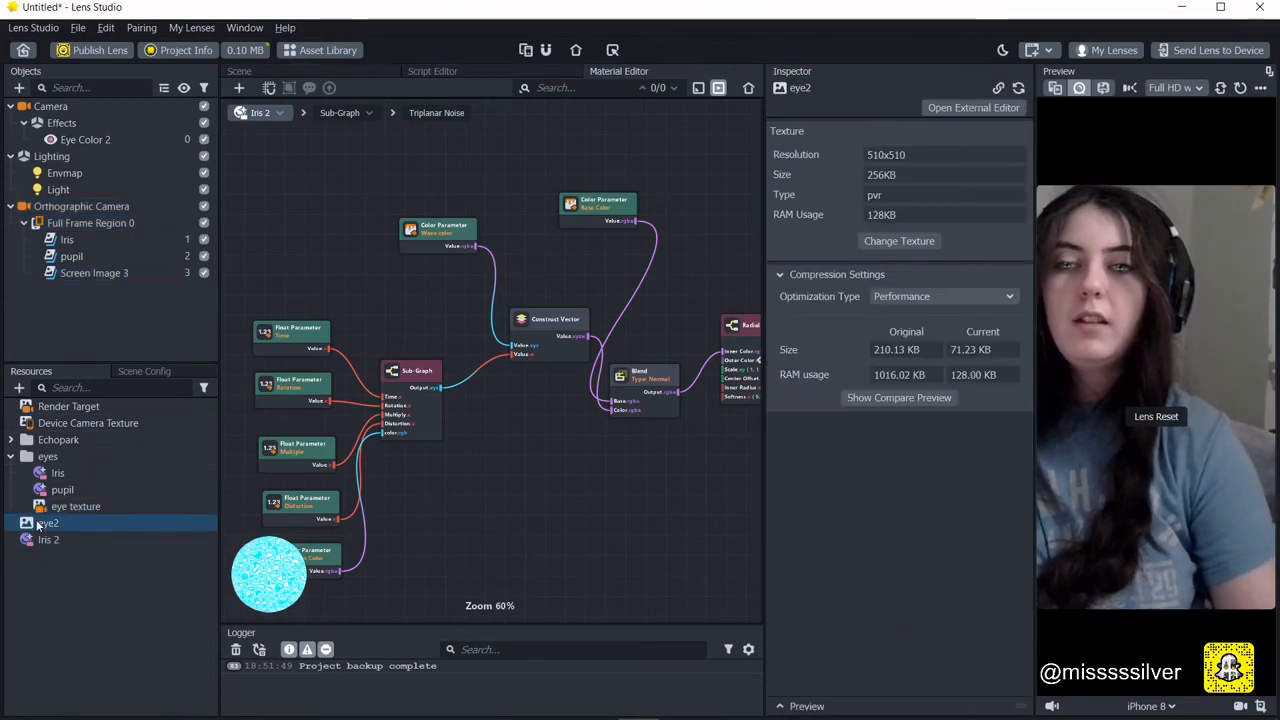
left_click(812, 703)
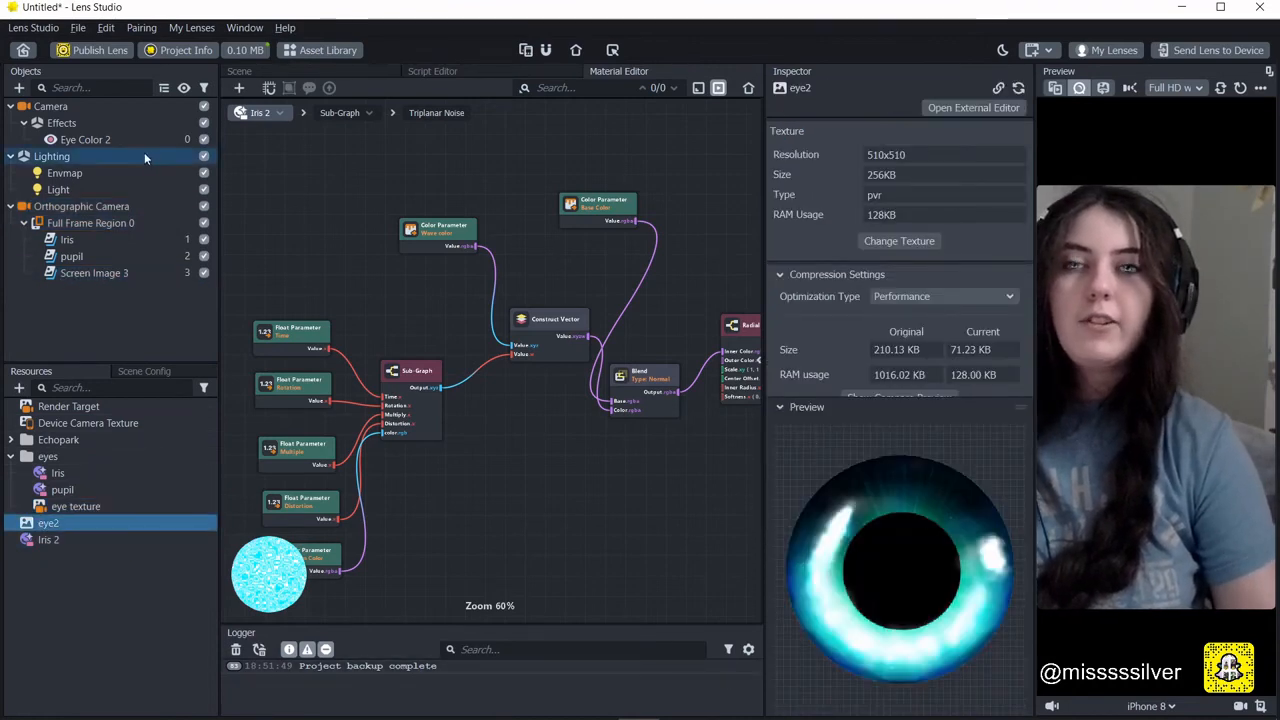
left_click(90, 273)
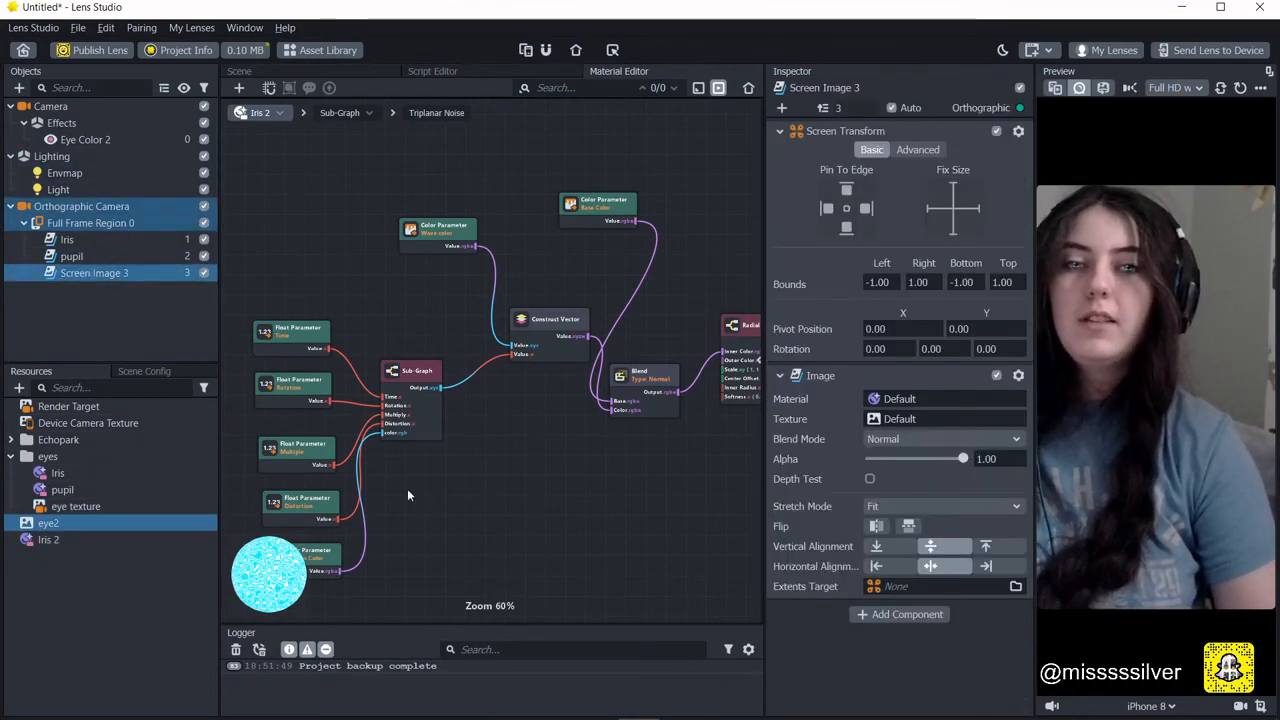
left_click_drag(44, 530, 917, 415)
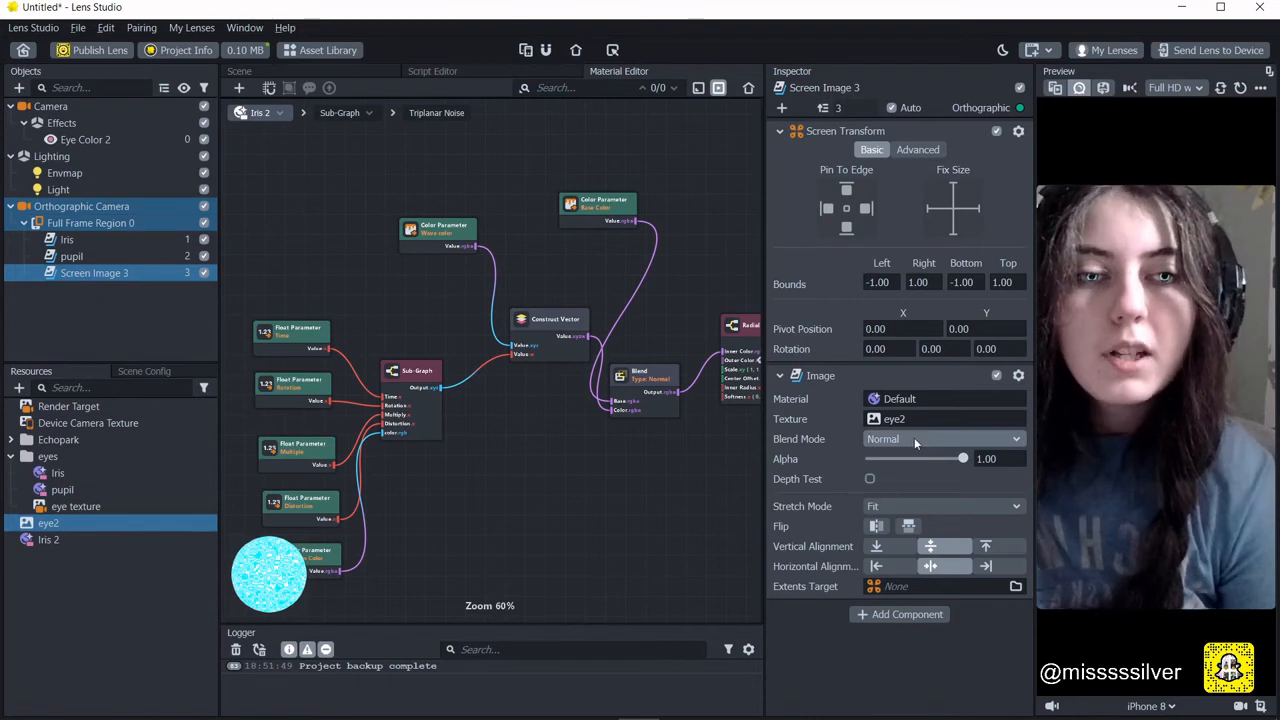
Set the Screen Image's blend mode to Overlay and its Alpha to 0.78, checking the eye in the scene view.
left_click(914, 438)
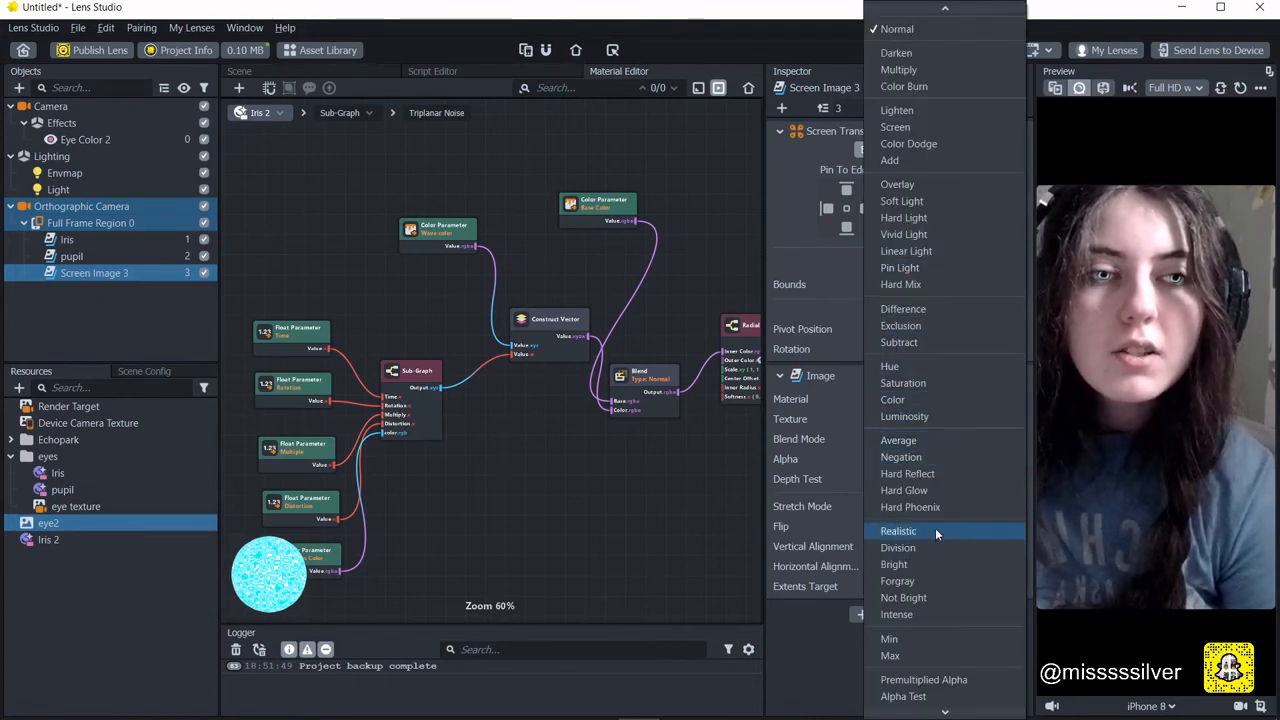
scroll(935, 485, "down", 2)
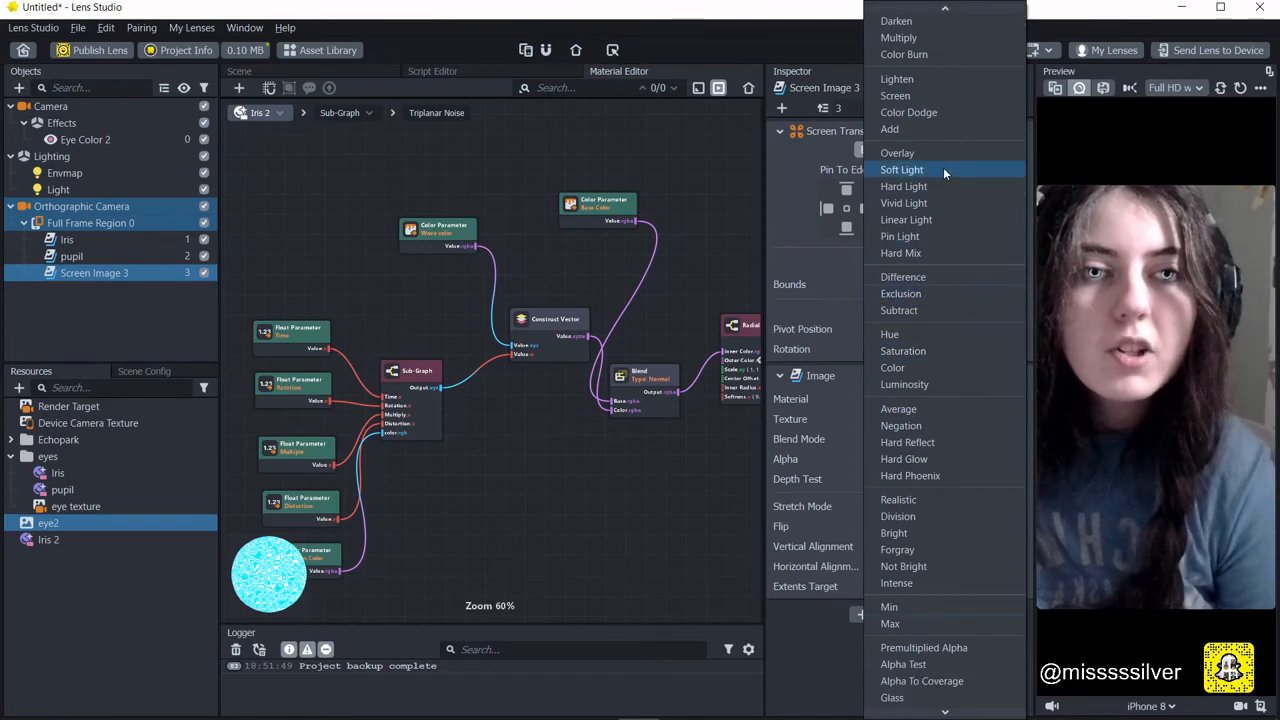
left_click(943, 156)
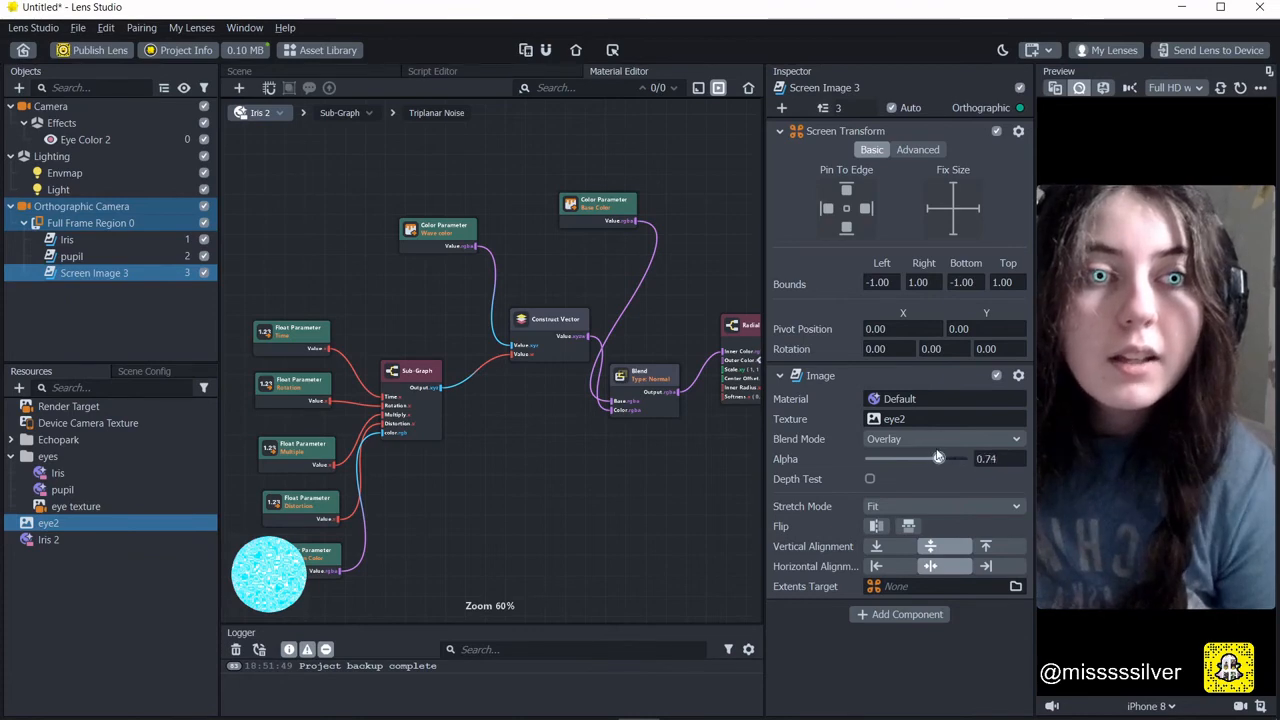
left_click_drag(893, 456, 943, 457)
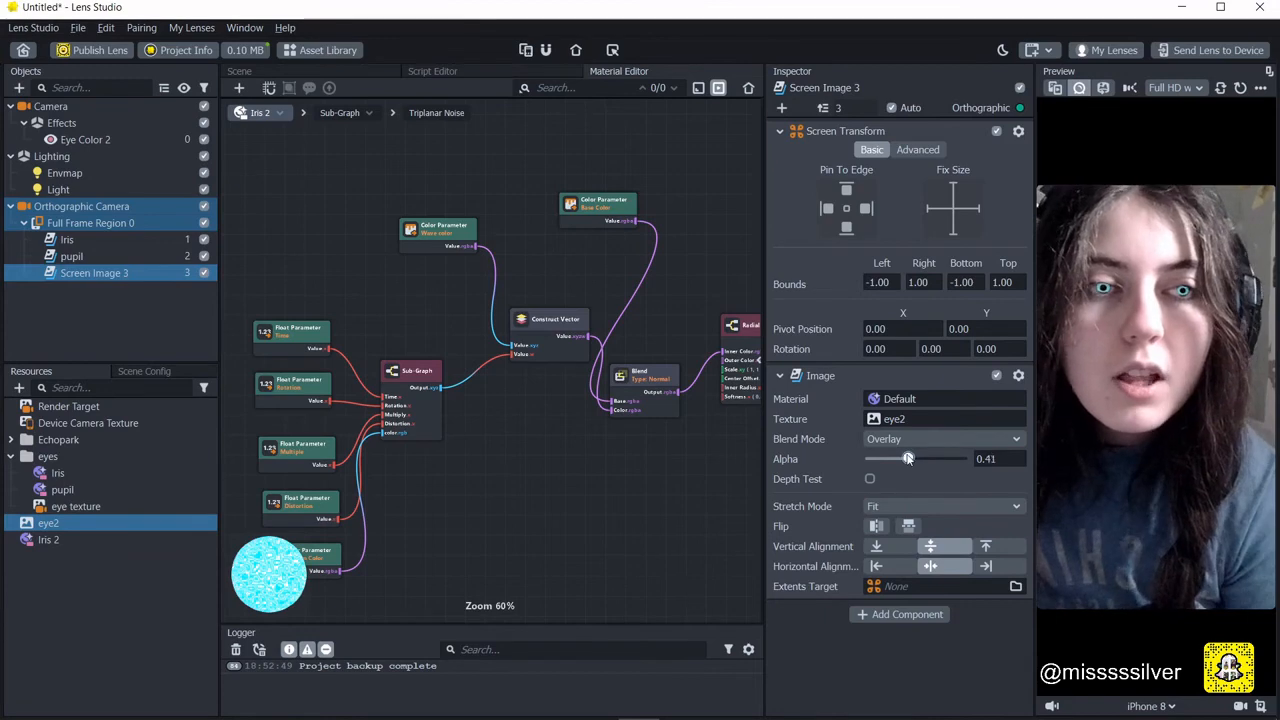
left_click(340, 73)
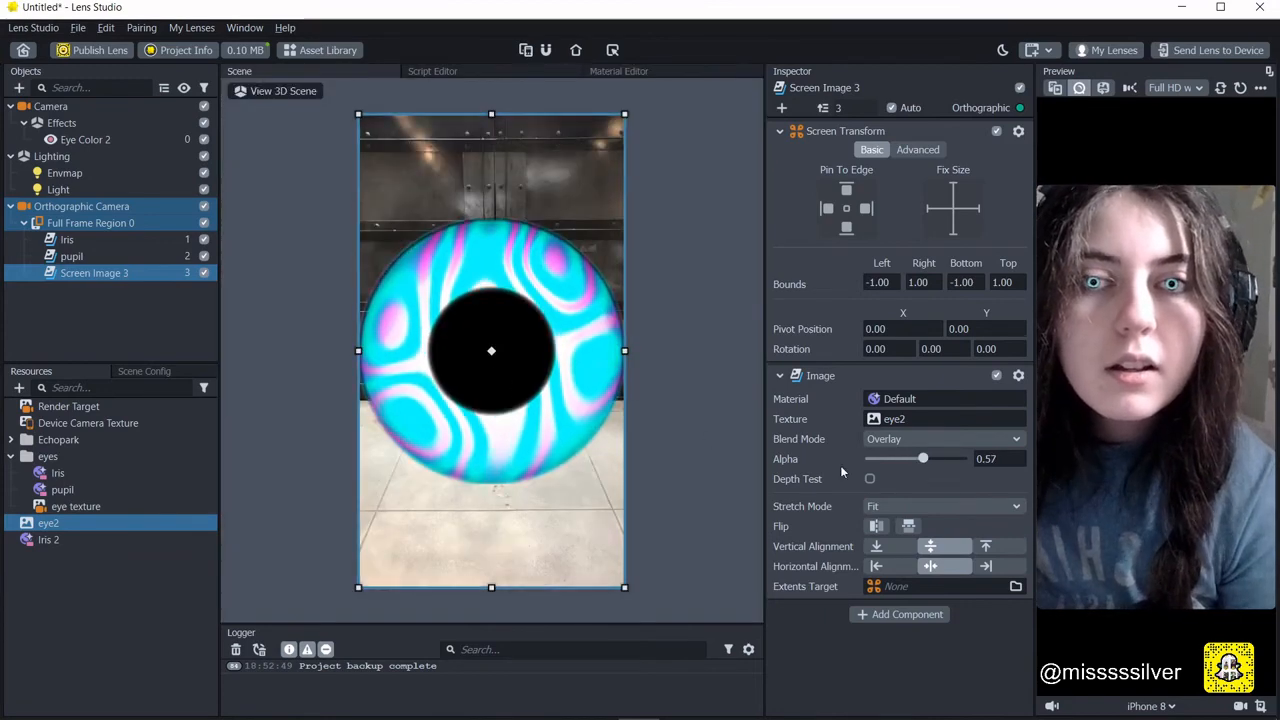
mouse_move(936, 461)
left_mouse_down()
mouse_move(892, 463)
mouse_move(952, 467)
left_mouse_up()
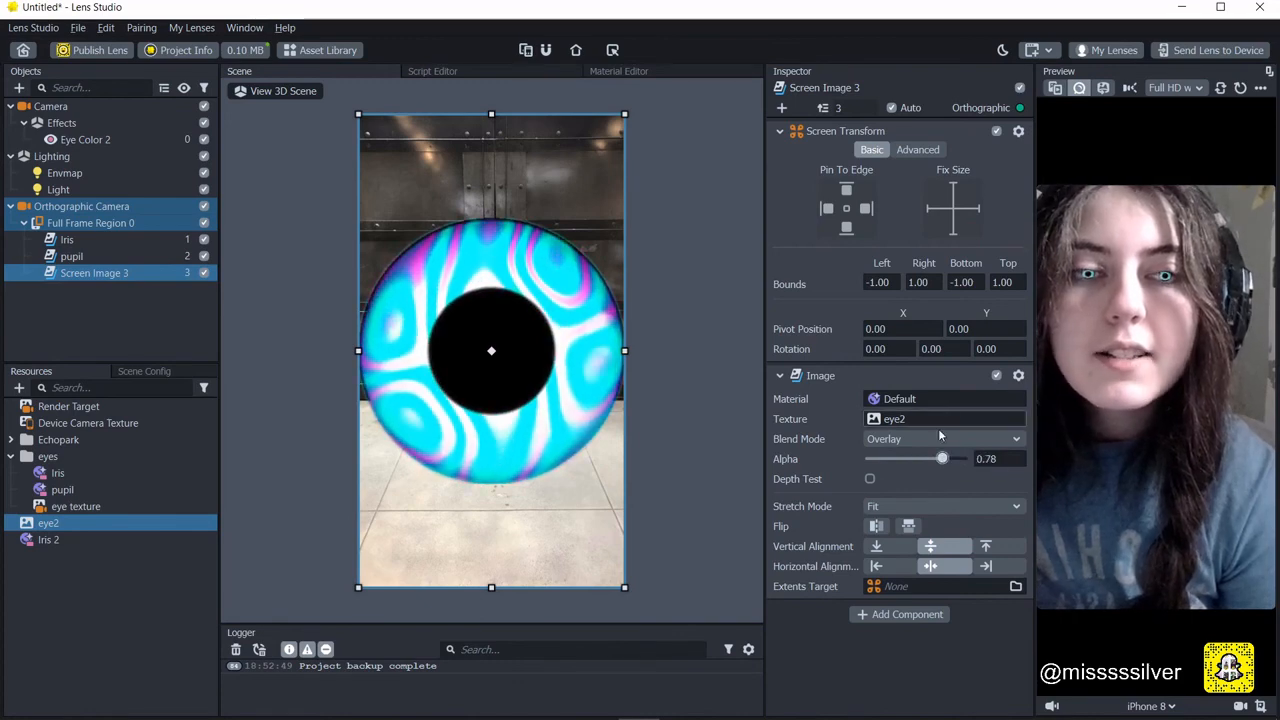
Try the Hue blend mode on the Screen Image and return it to Overlay.
left_click(926, 439)
left_click(915, 334)
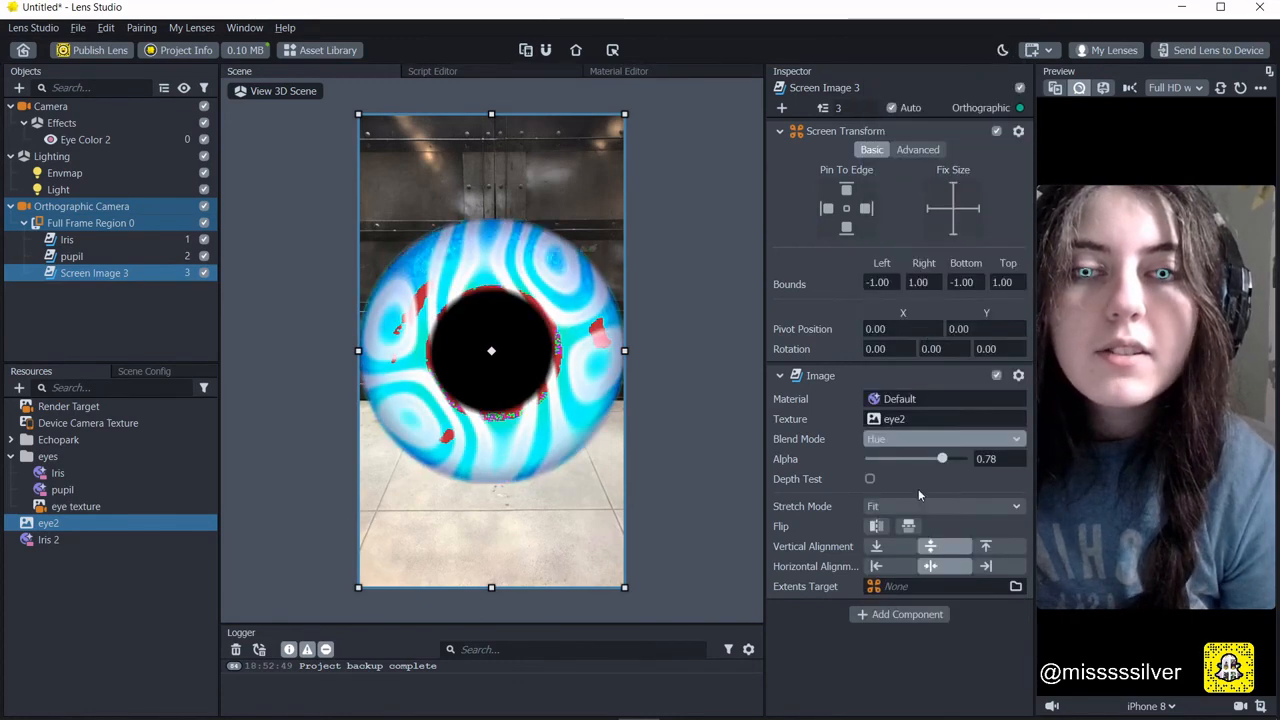
left_click(920, 440)
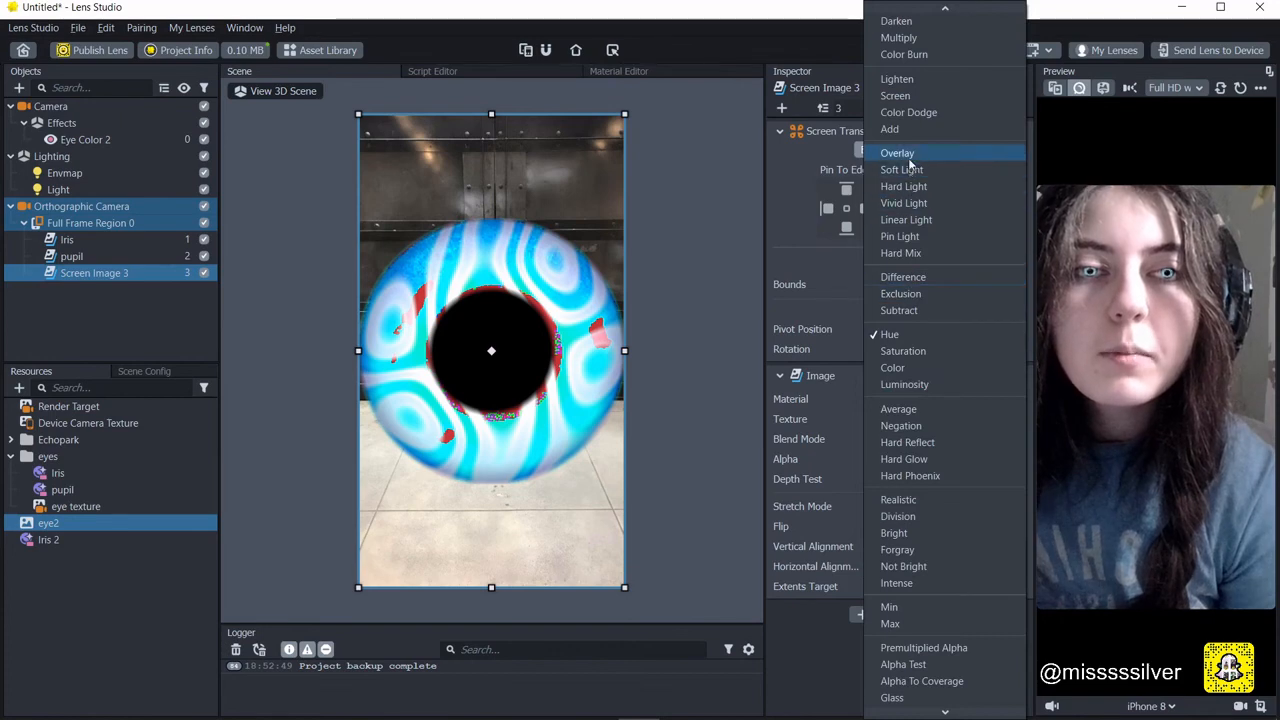
left_click(960, 160)
Raise the Screen Image's Alpha to 0.87.
mouse_move(941, 458)
left_mouse_down()
mouse_move(927, 462)
mouse_move(953, 468)
left_mouse_up()
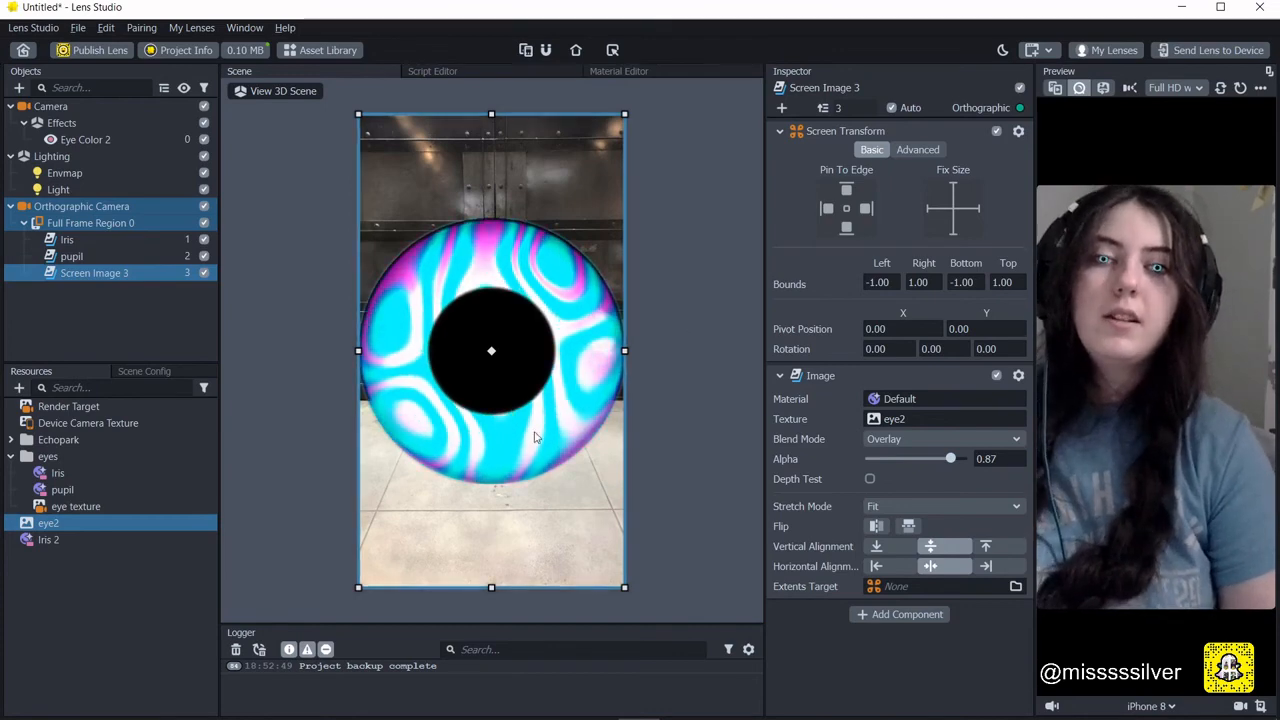
Set the Iris 2 material's Multiple to 59 and its Distortion to 1.52.
left_click(108, 540)
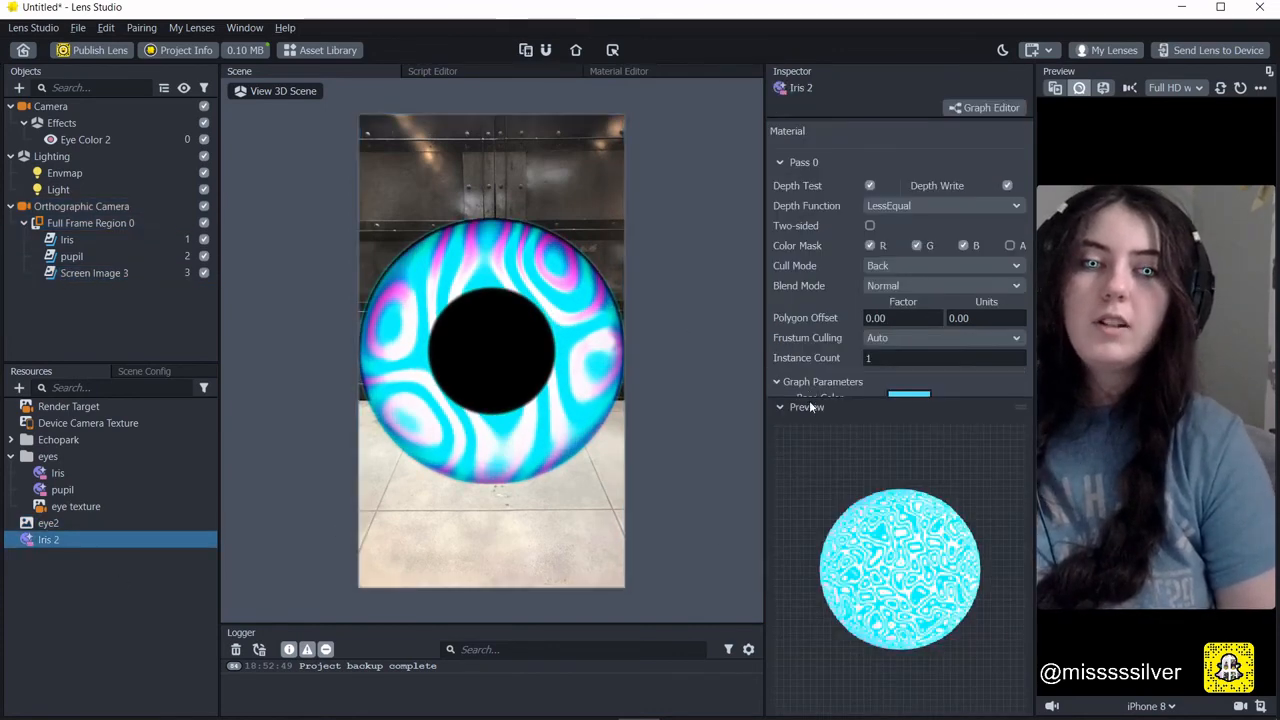
left_click(806, 407)
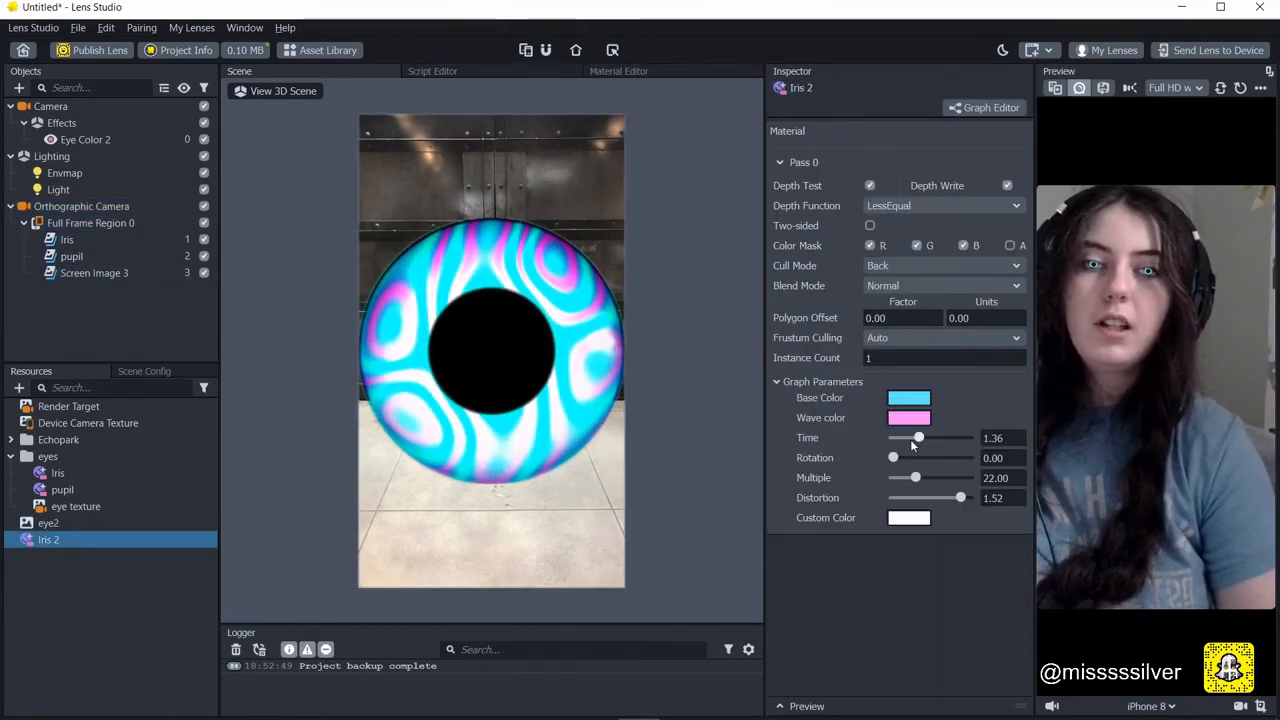
left_click(934, 497)
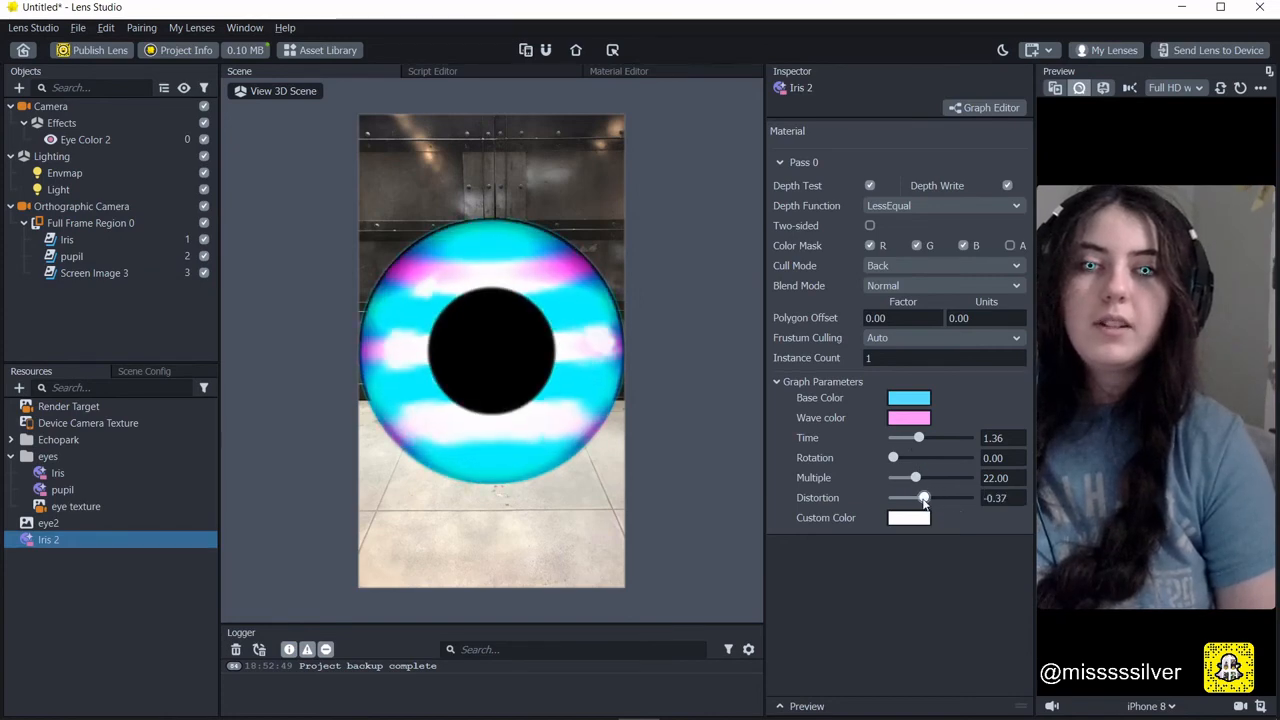
left_click_drag(900, 477, 959, 505)
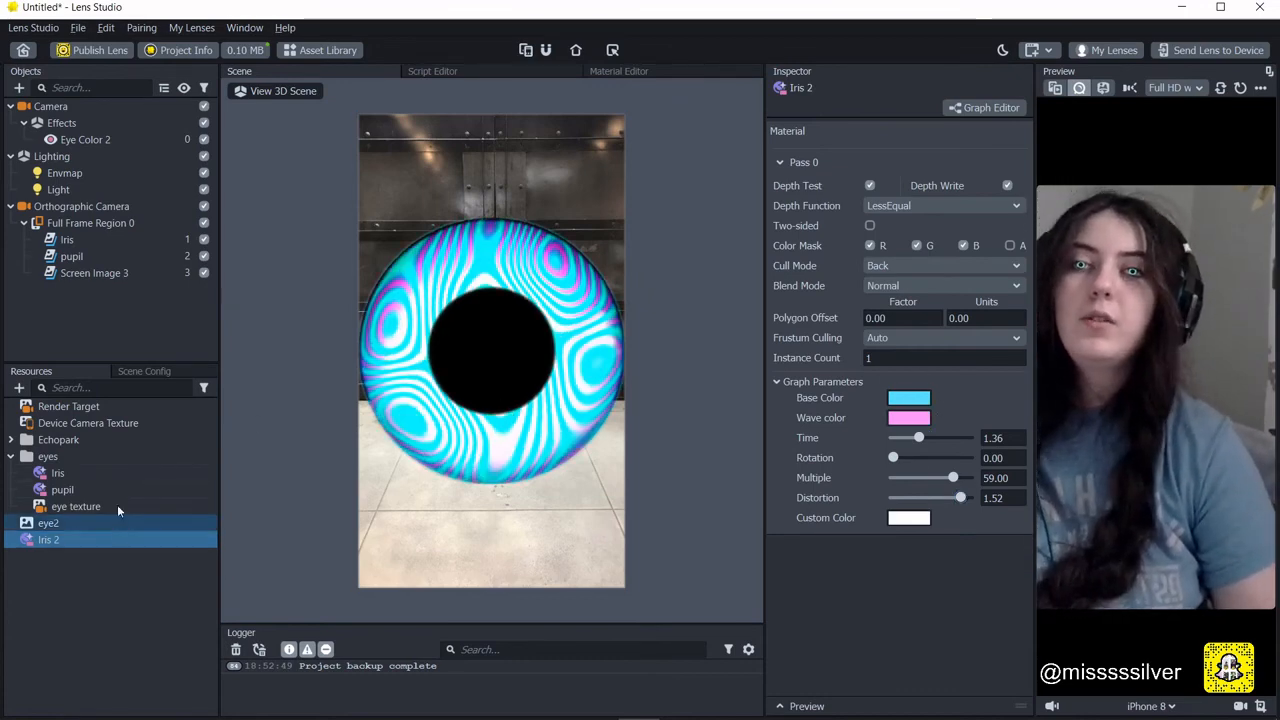
Import the Crystal Material from the Asset Library's materials.
left_click(326, 50)
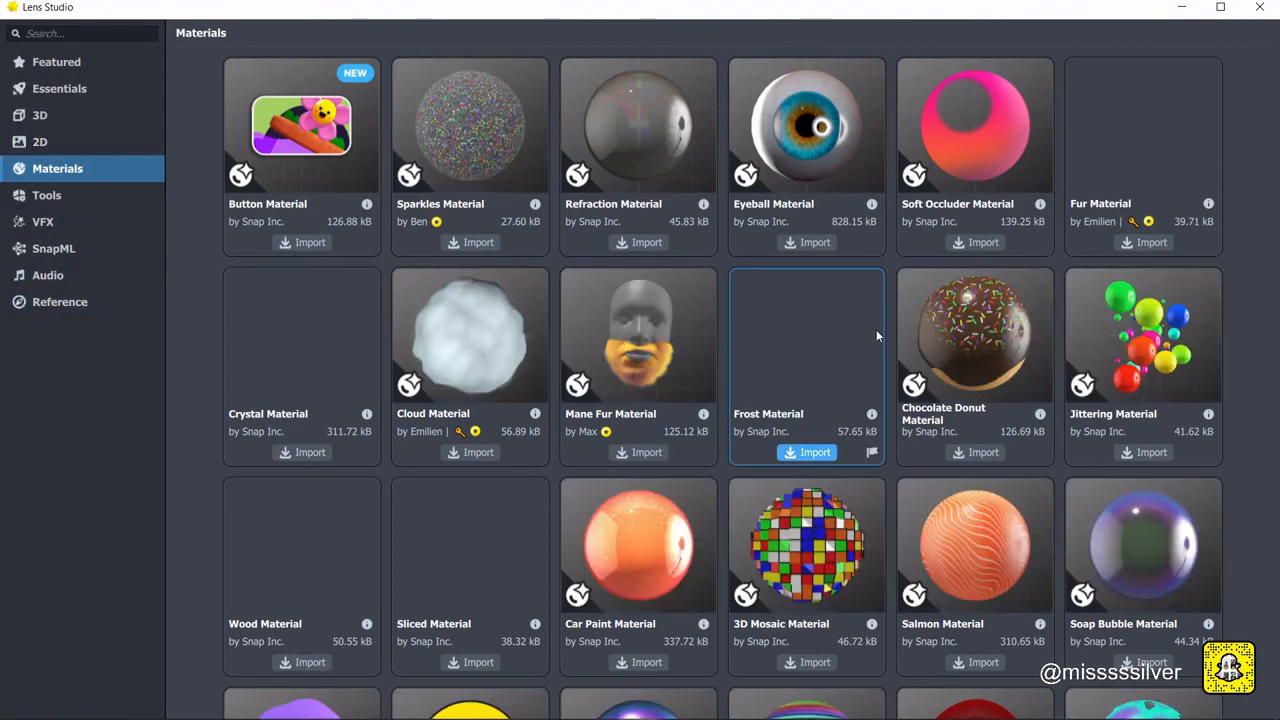
scroll(877, 336, "down", 1)
scroll(877, 336, "up", 1)
scroll(876, 336, "down", 2)
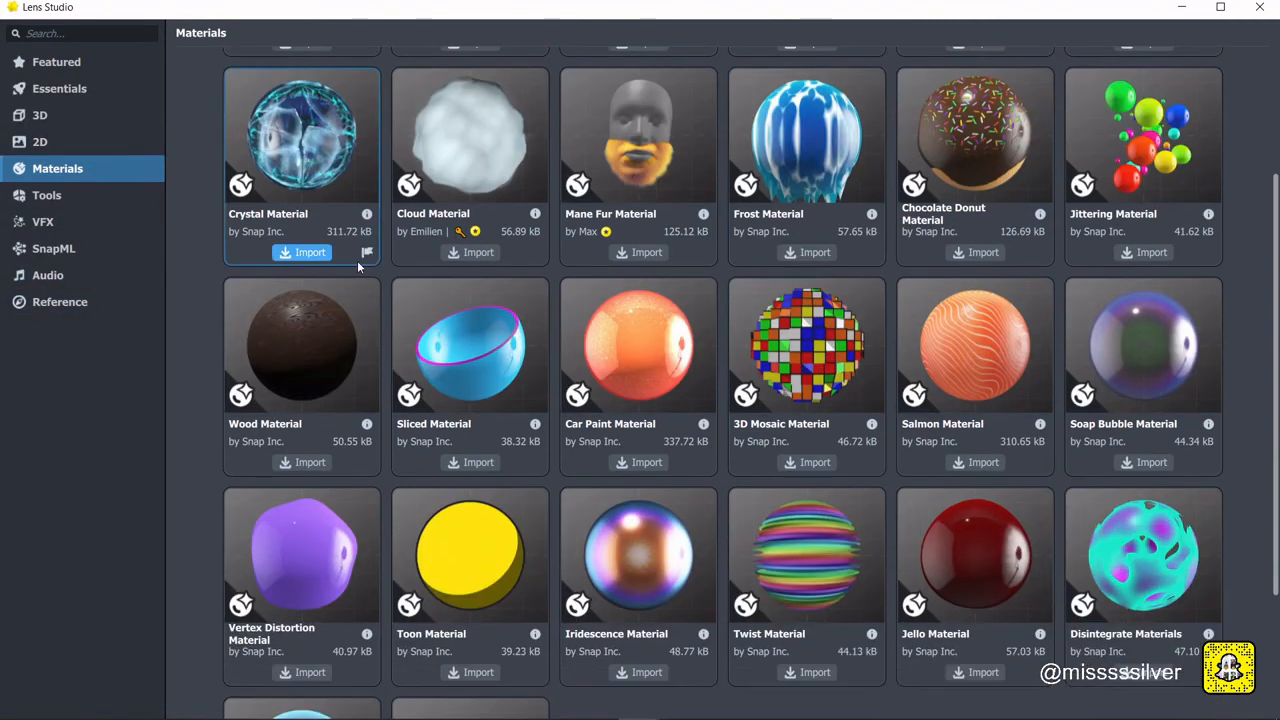
left_click(302, 252)
Import the Holographic Face Mesh from the Asset Library's featured assets.
scroll(749, 440, "up", 2)
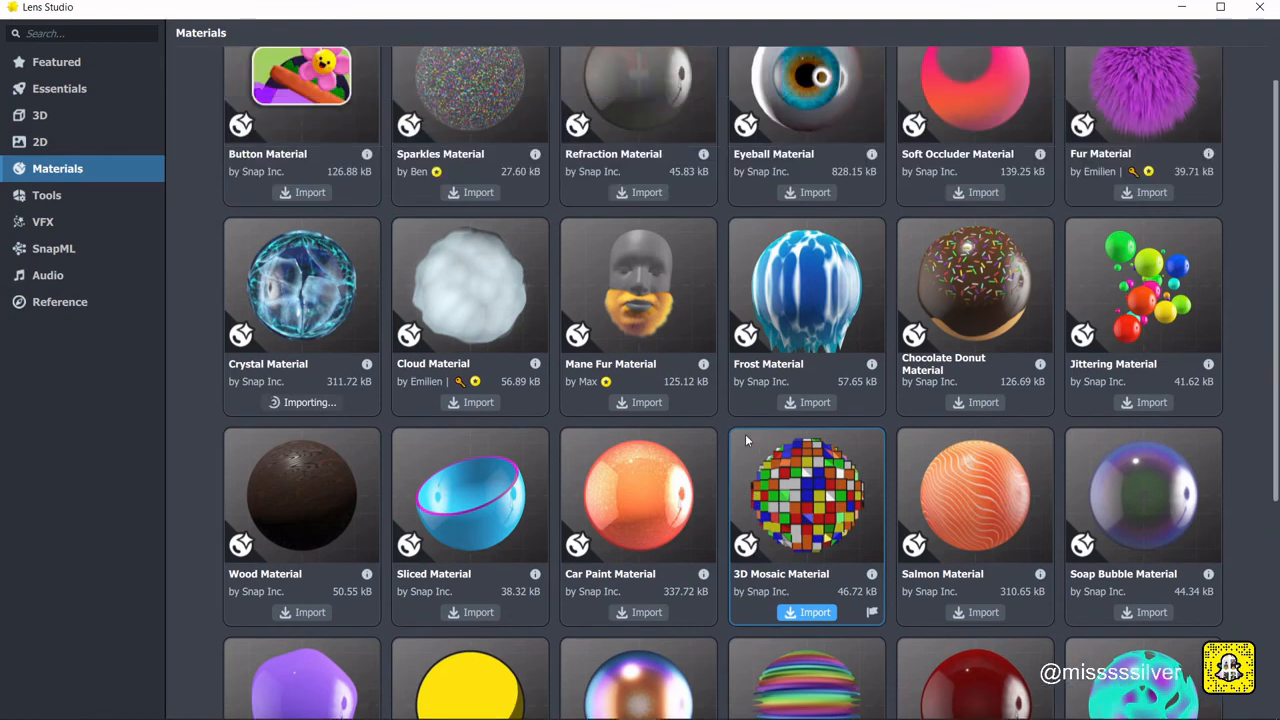
left_click(56, 68)
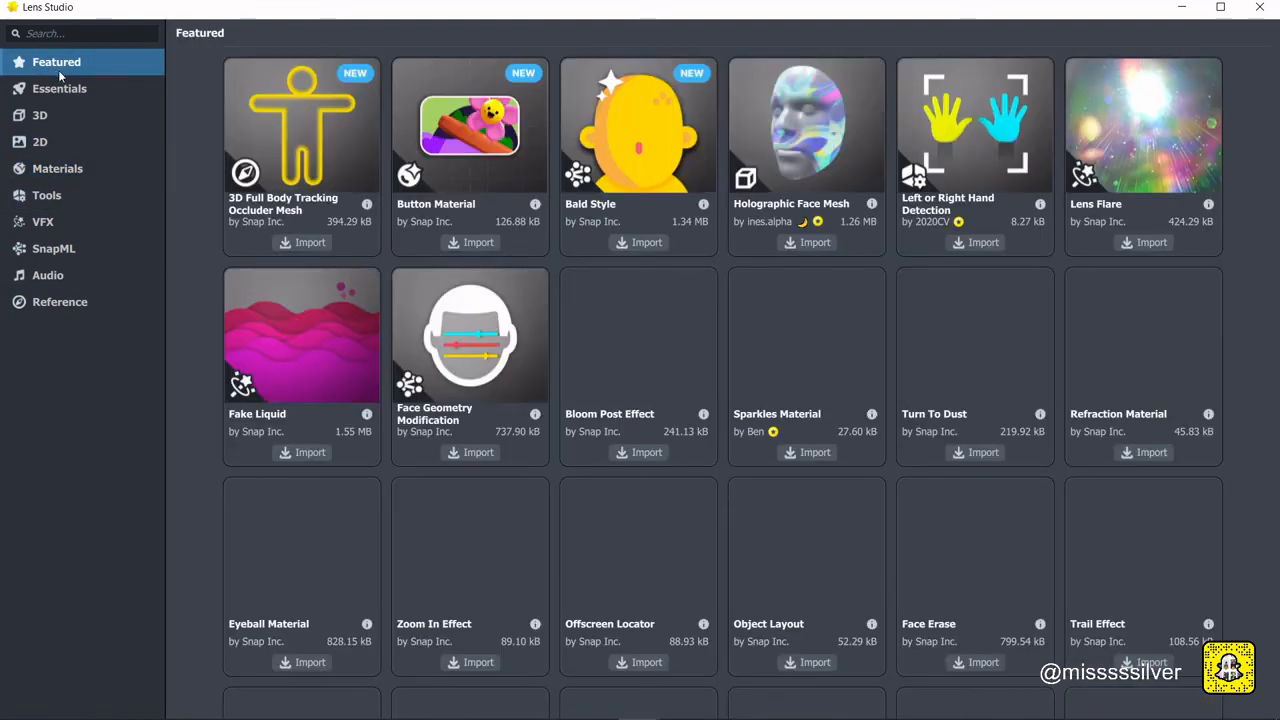
left_click(824, 249)
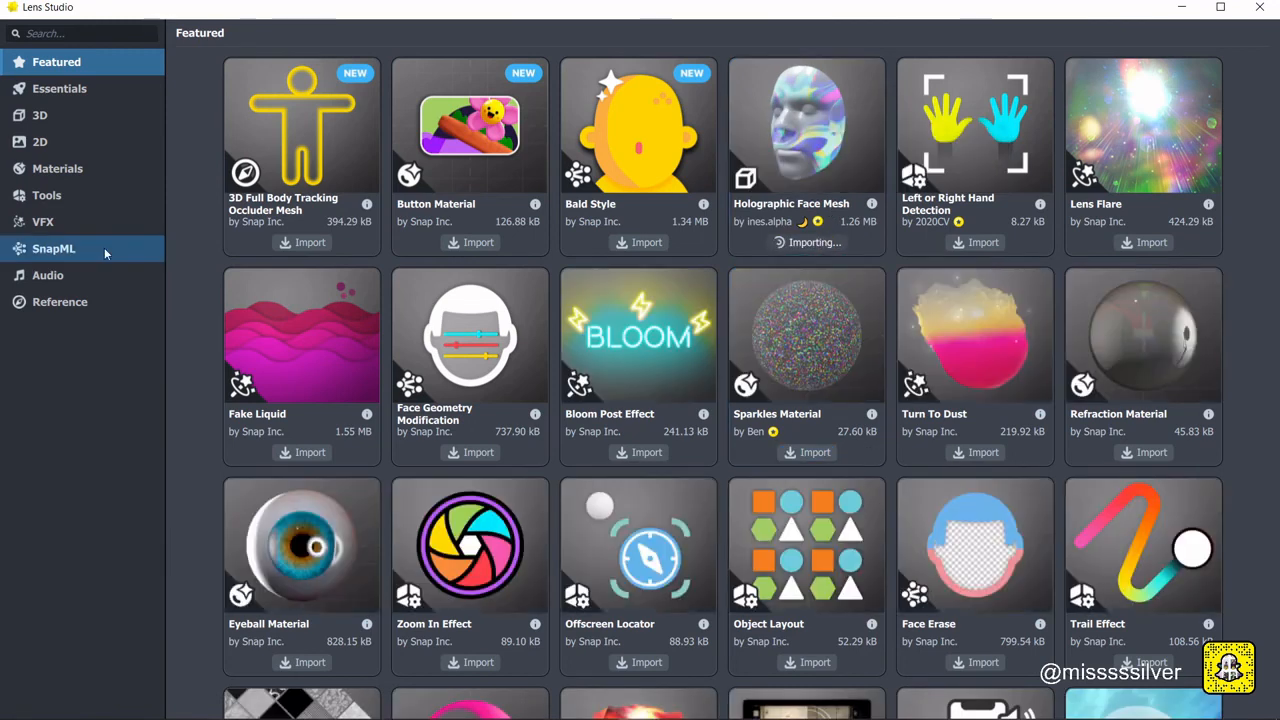
Look through the Asset Library's materials for further iris looks.
left_click(83, 169)
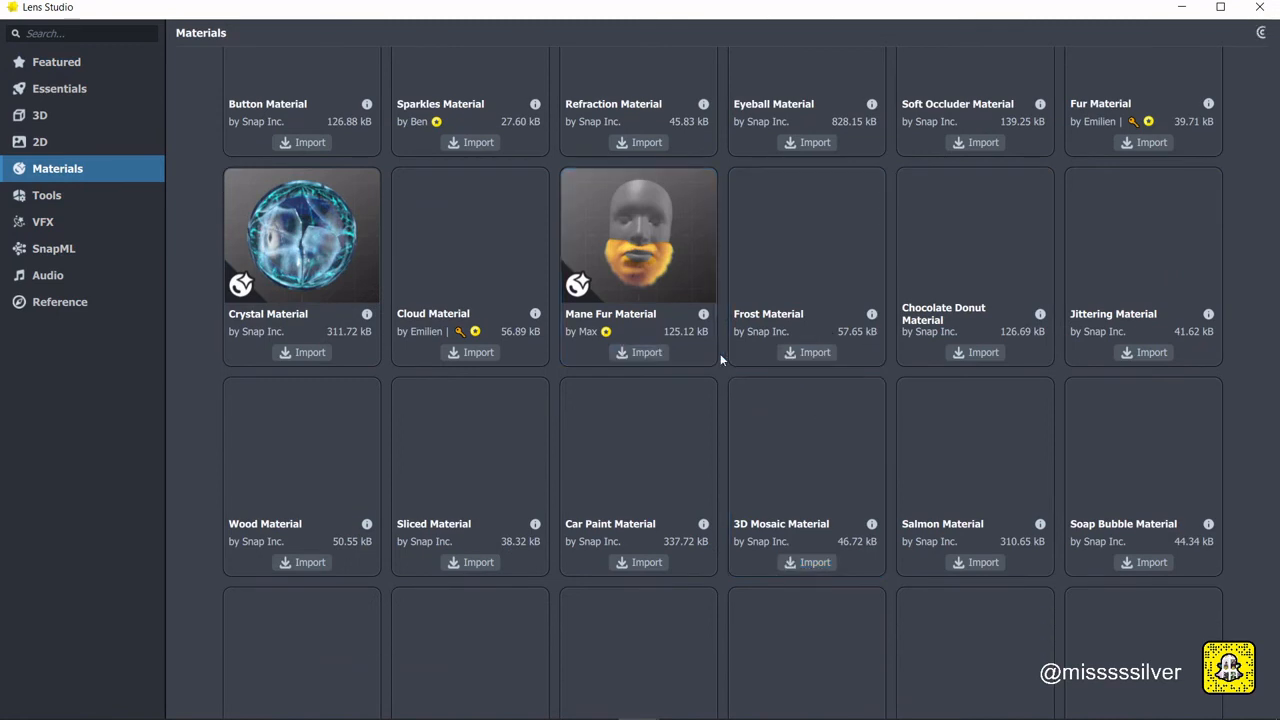
scroll(720, 353, "down", 3)
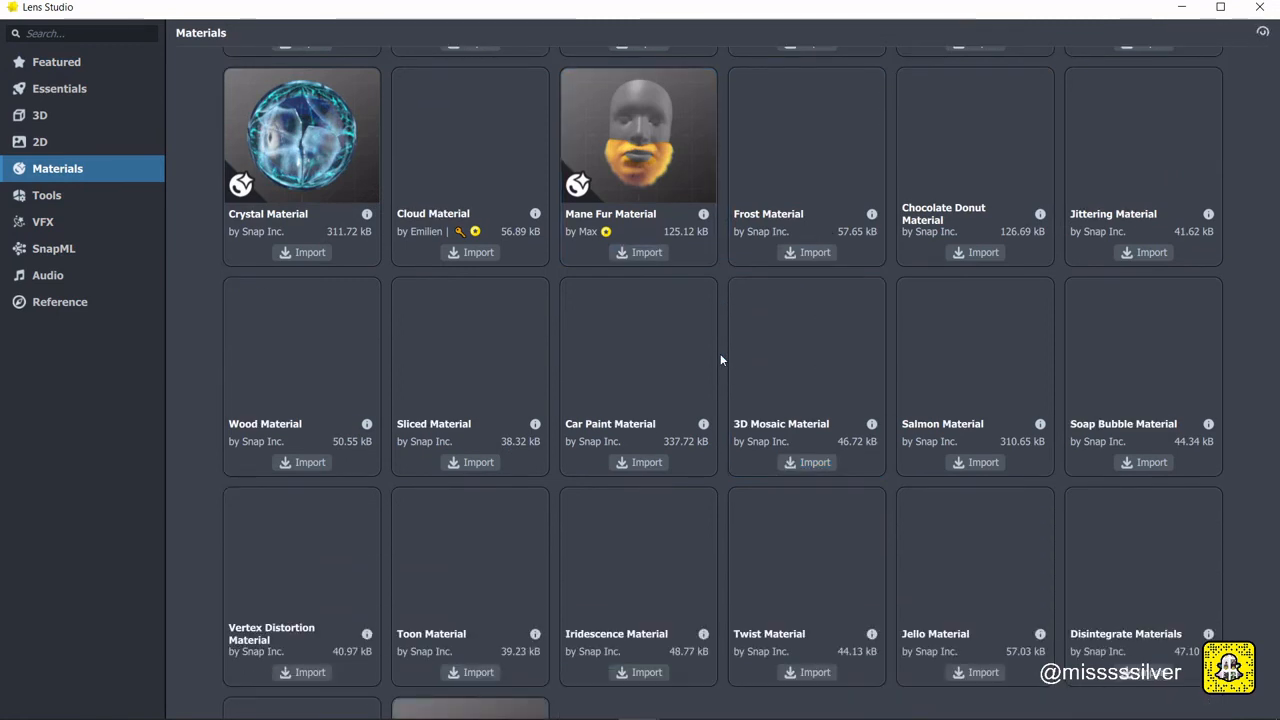
scroll(720, 353, "down", 2)
scroll(720, 353, "up", 5)
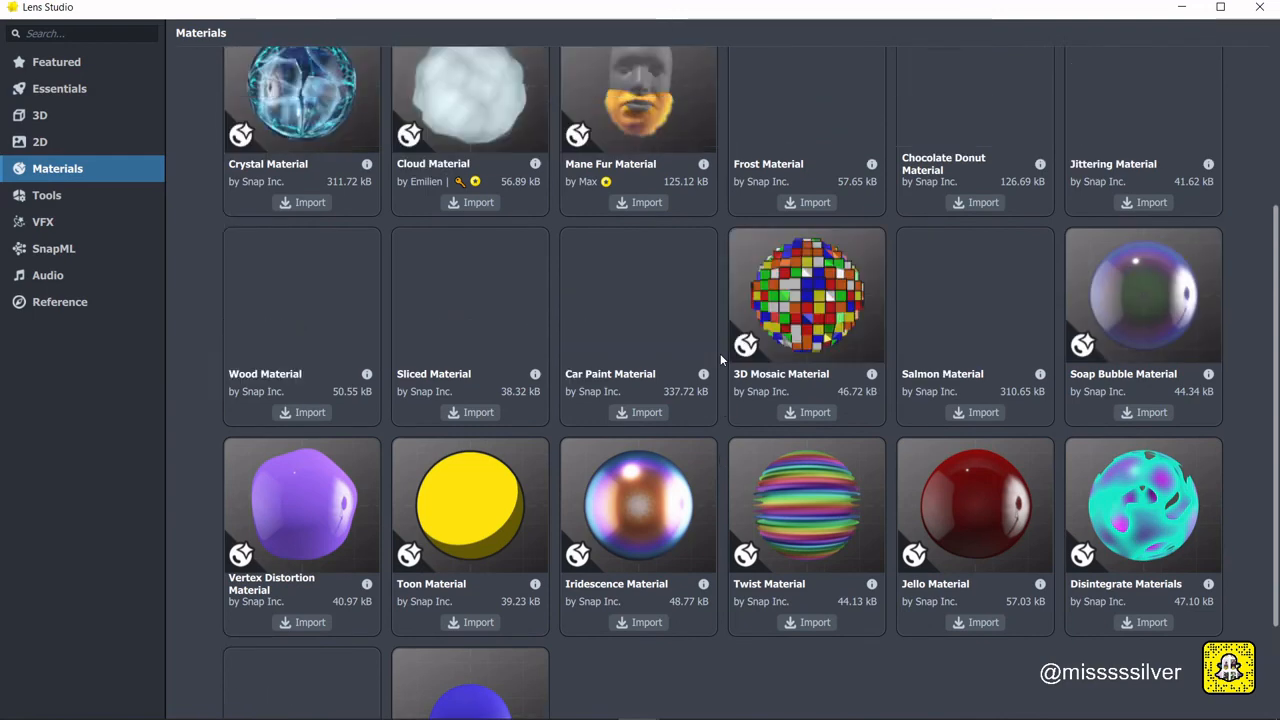
scroll(720, 353, "up", 2)
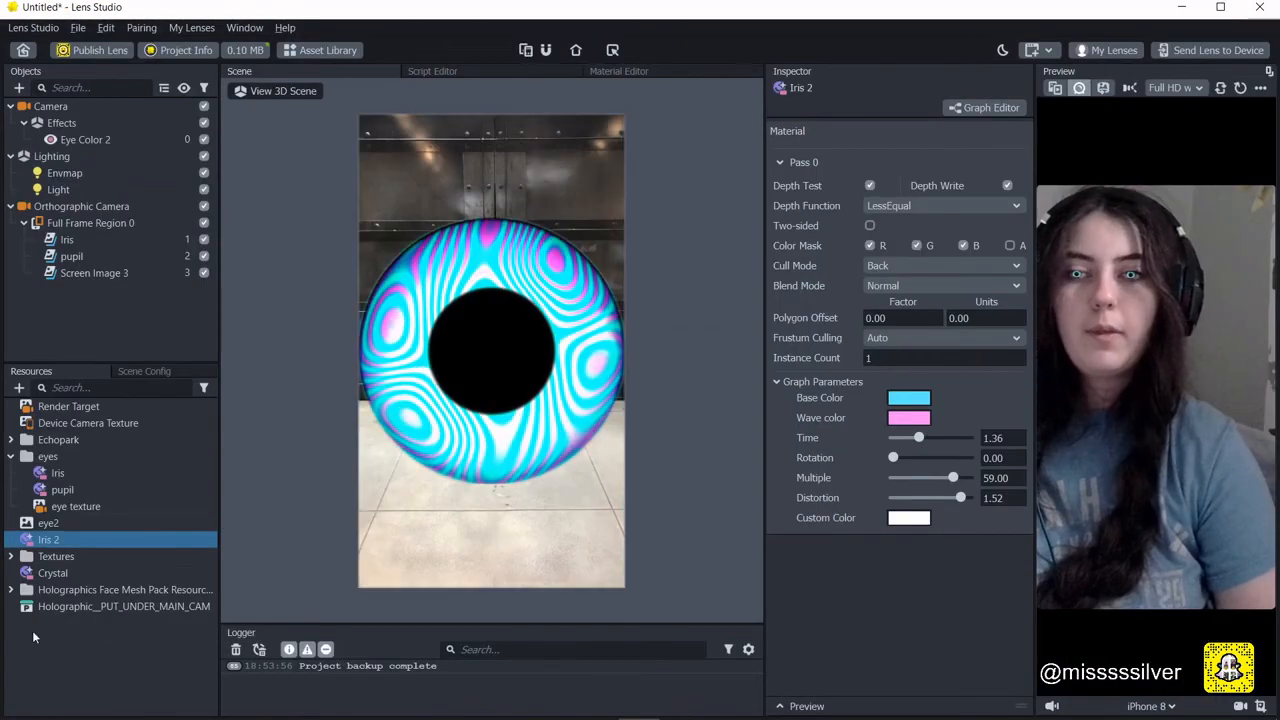
Look through the materials in the imported Holographic Face Mesh resources folder.
left_click(10, 589)
left_click(24, 622)
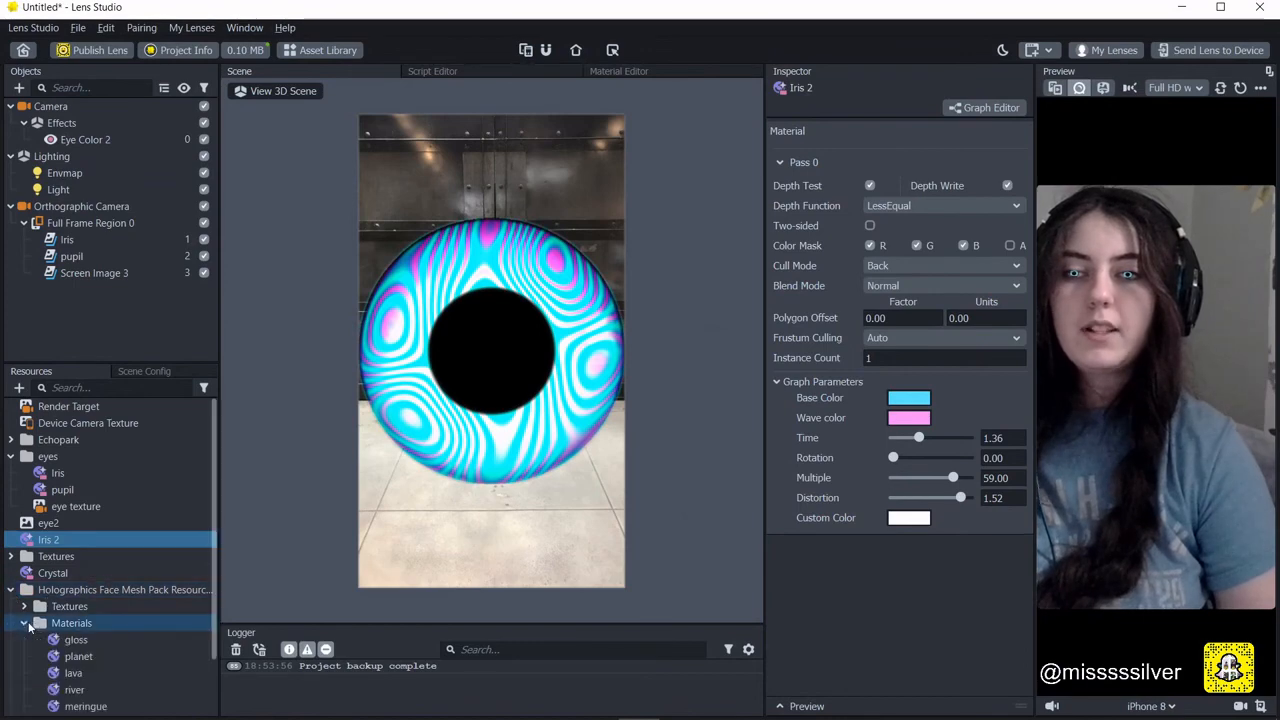
scroll(70, 569, "down", 2)
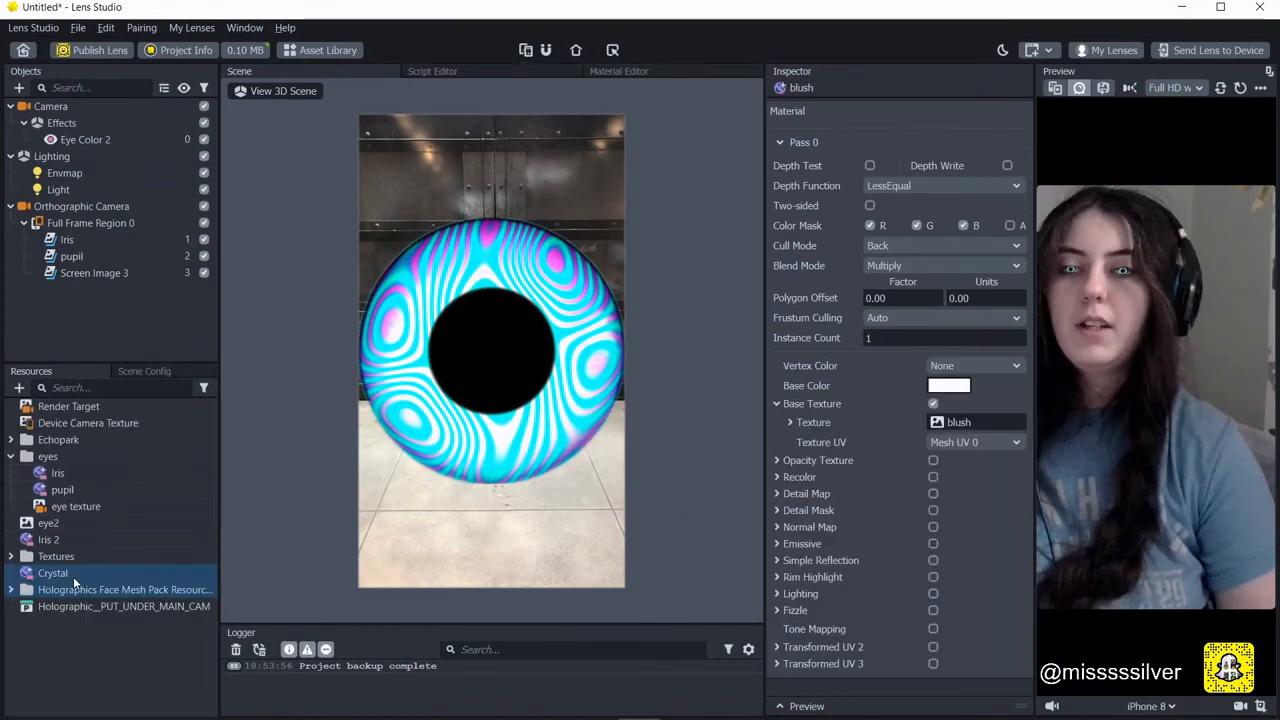
Open the Crystal material's graph and move its Shader node farther from the PBR node to make room between them.
double_click(73, 578)
scroll(405, 518, "down", 2)
middle_click_drag(676, 461, 476, 436)
scroll(603, 441, "down", 2)
middle_click_drag(603, 441, 299, 438)
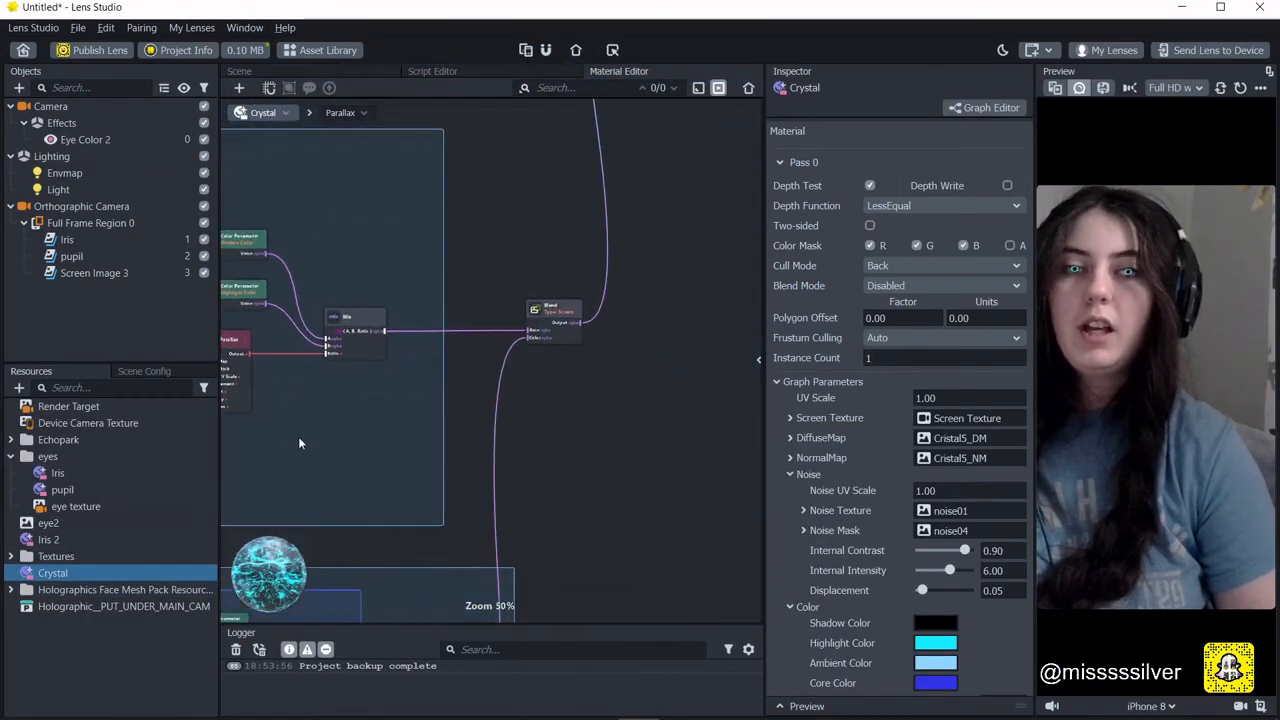
middle_click_drag(620, 301, 546, 566)
scroll(584, 256, "down", 1)
middle_click_drag(584, 256, 384, 377)
scroll(468, 364, "up", 2)
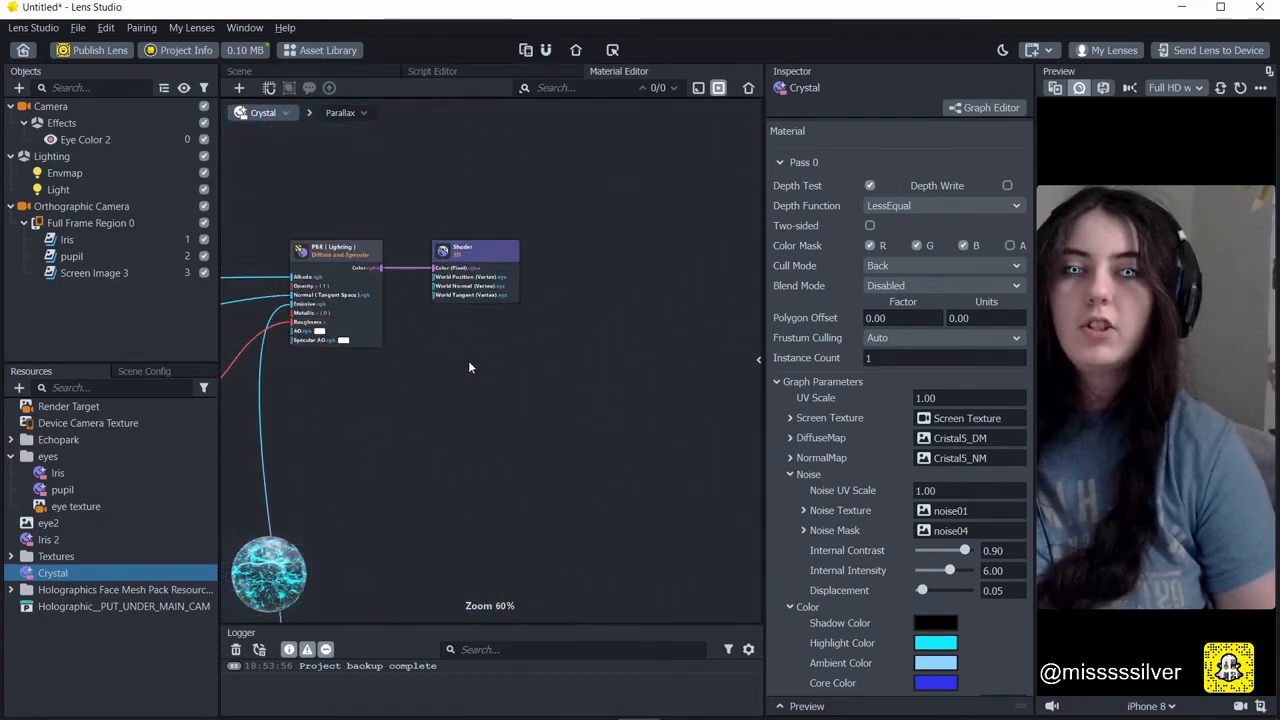
left_click_drag(481, 252, 701, 249)
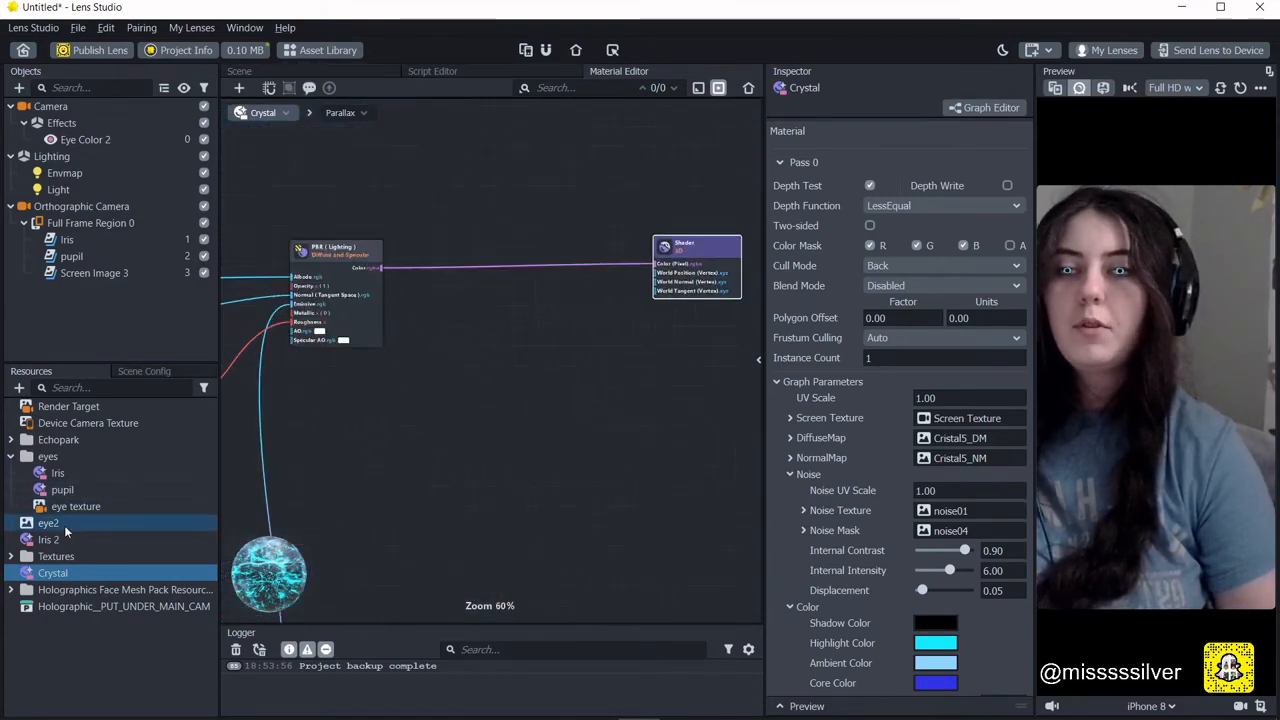
Copy the Iris material's Radial Gradient, Multiply and Construct Vector nodes into the Crystal graph and wire them between the PBR and Shader nodes.
left_click(82, 476)
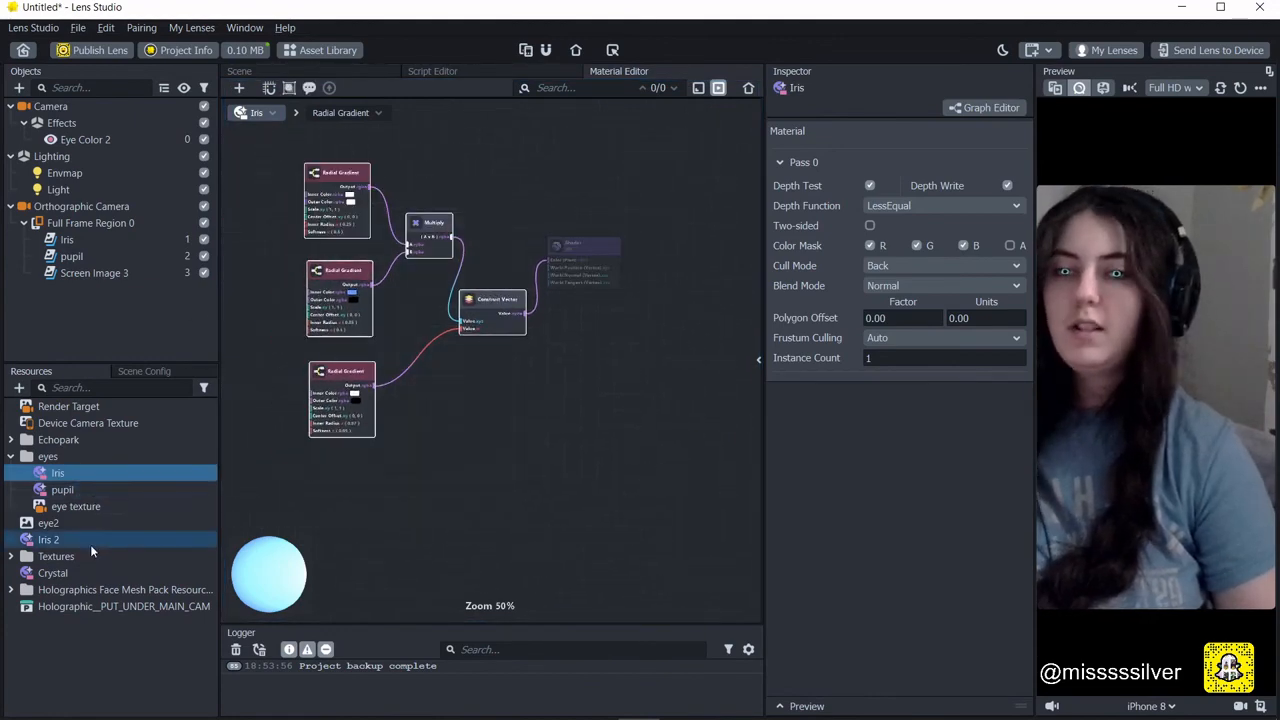
left_click(72, 574)
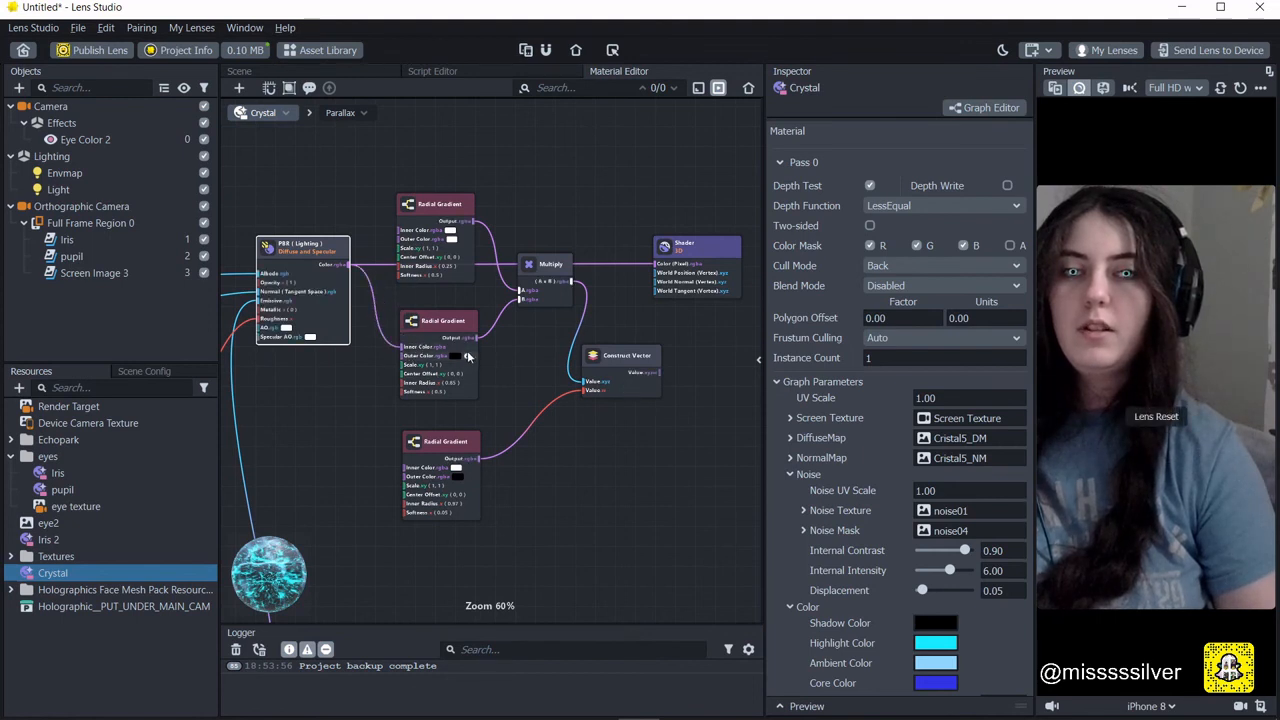
middle_click_drag(368, 404, 286, 440)
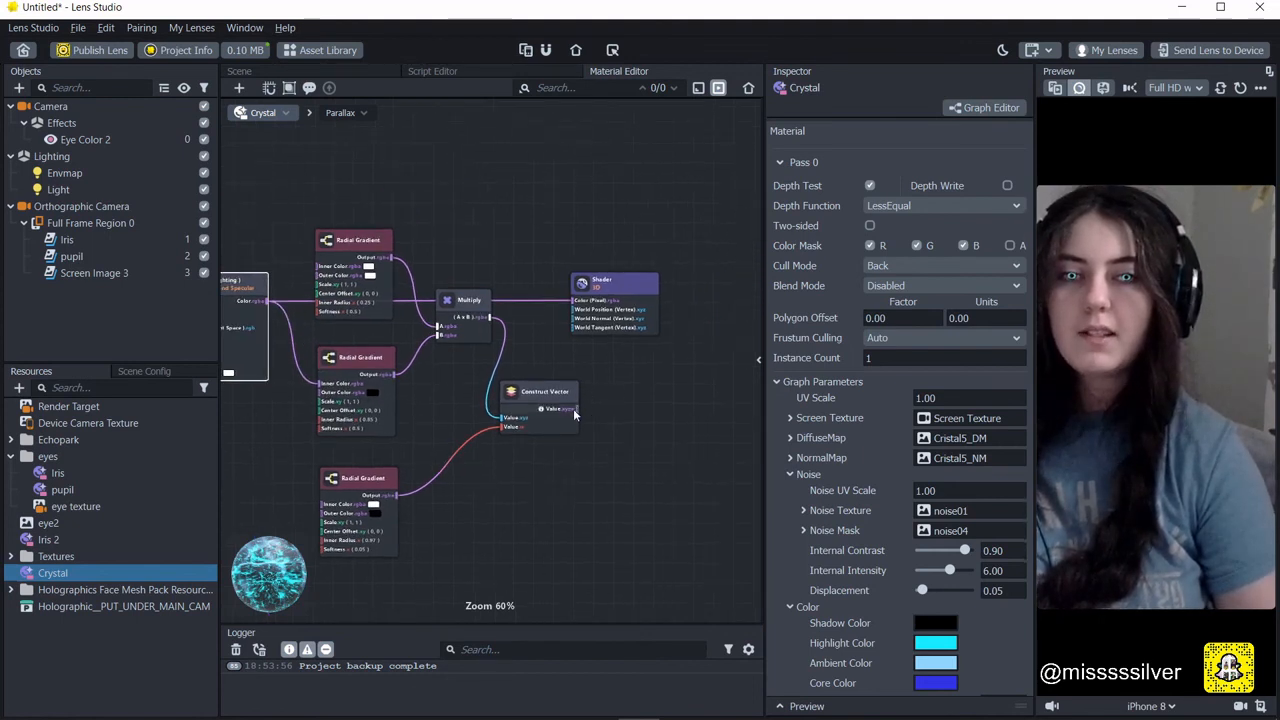
left_click_drag(573, 408, 606, 292)
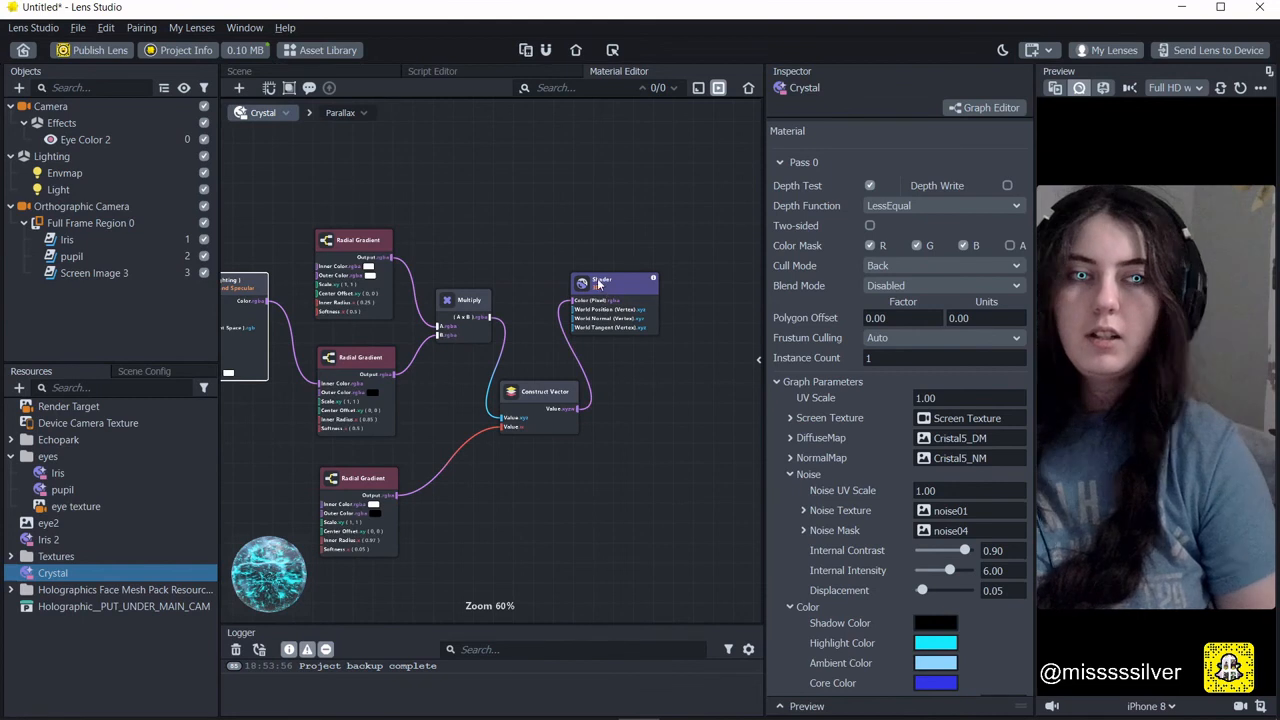
Hide Screen Image 3 and return to the scene view.
left_click(210, 272)
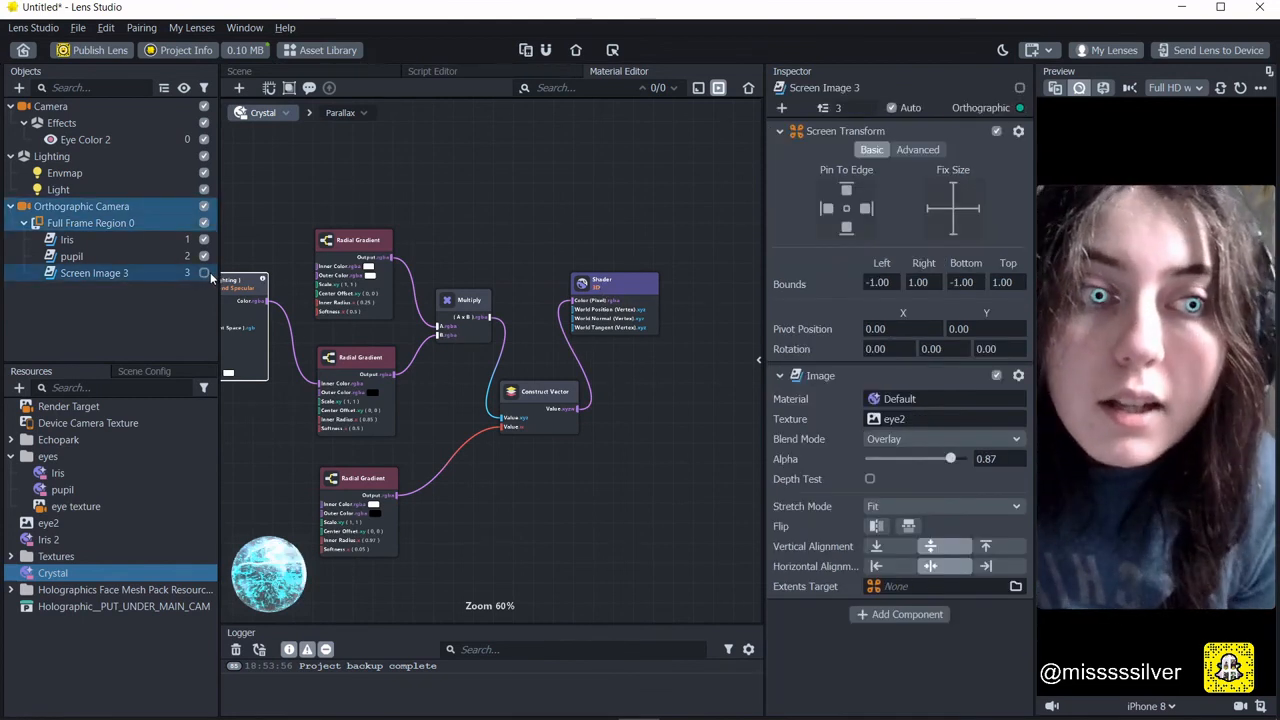
left_click(239, 71)
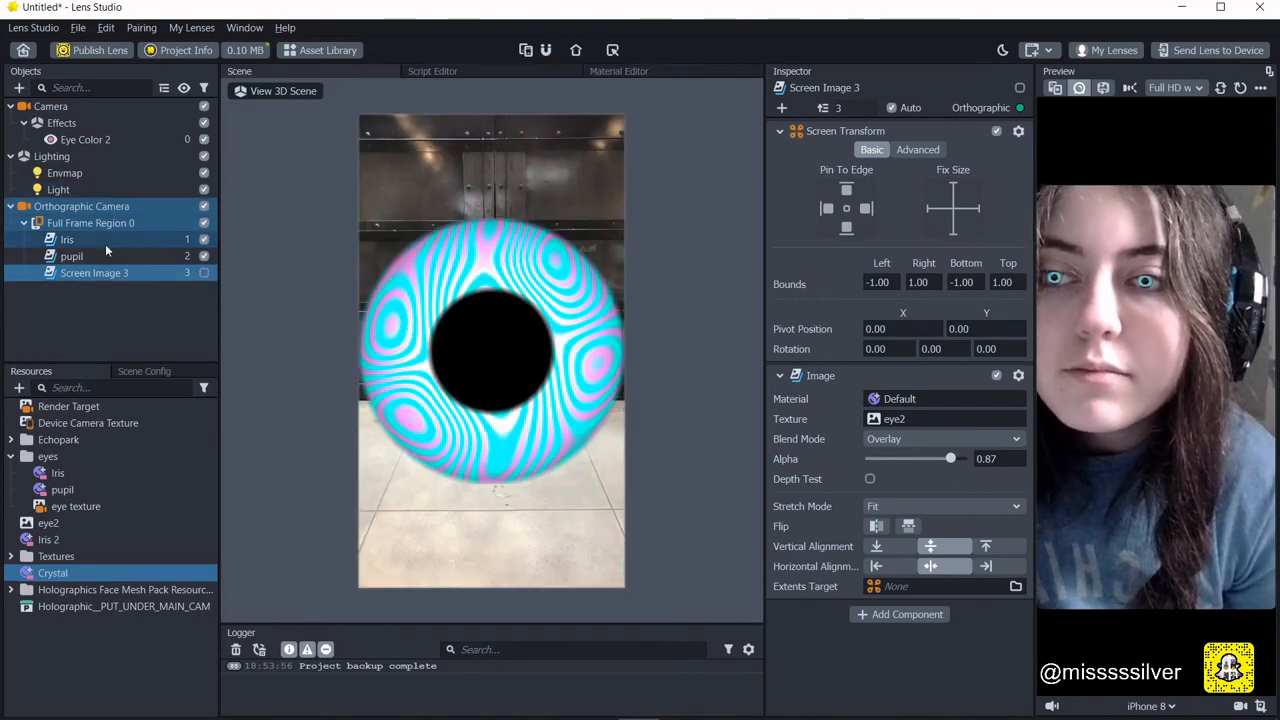
Assign the Crystal material to the Iris image and set its Stretch Mode to Fill.
left_click(105, 240)
left_click_drag(52, 575, 870, 425)
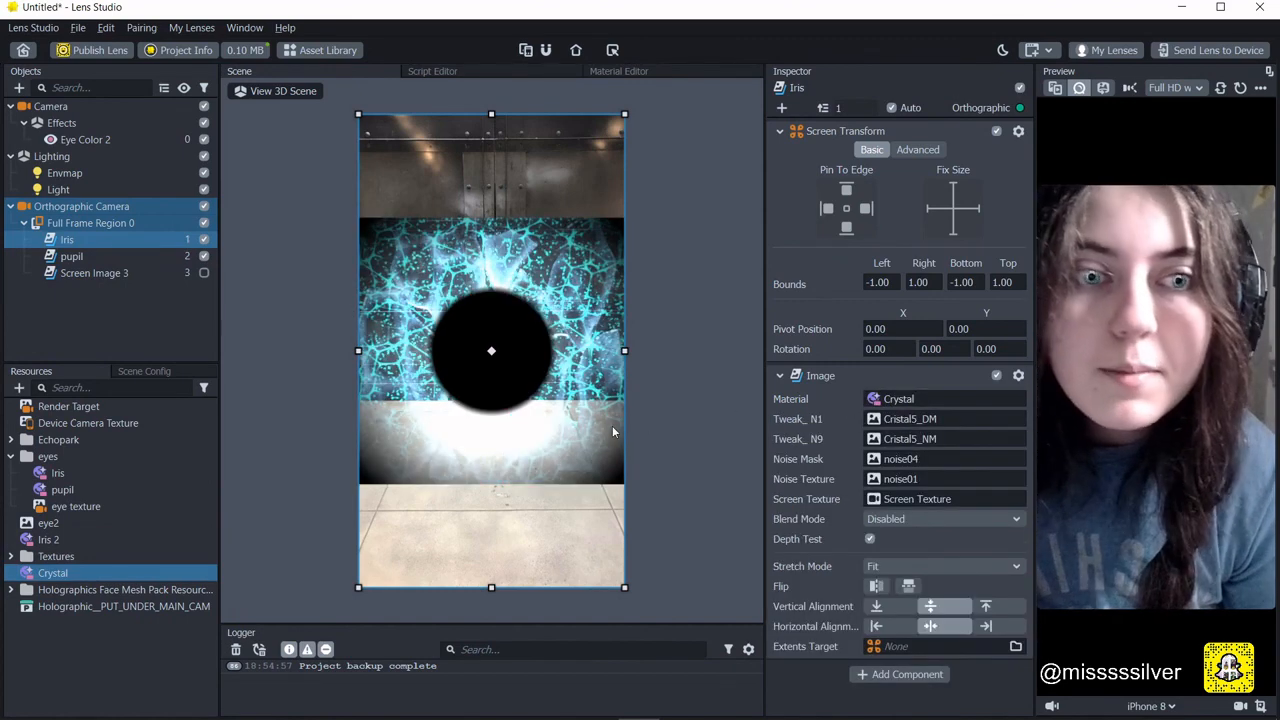
left_click(965, 565)
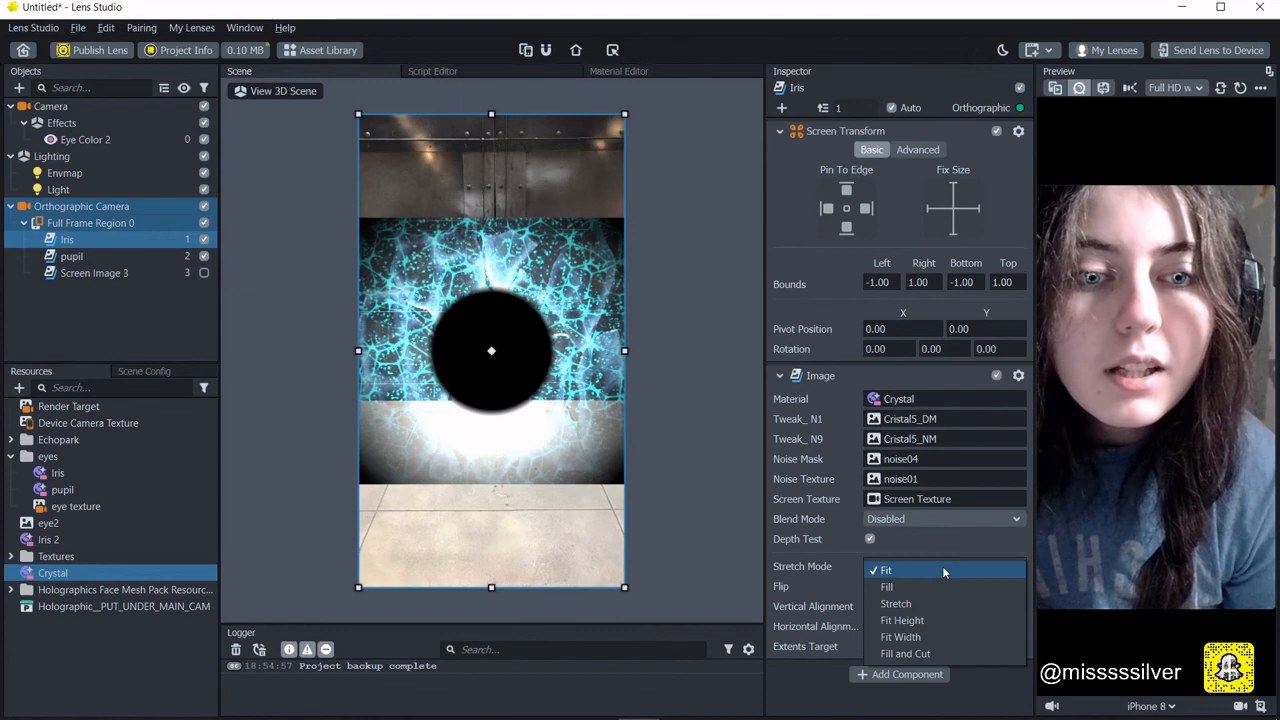
left_click(935, 586)
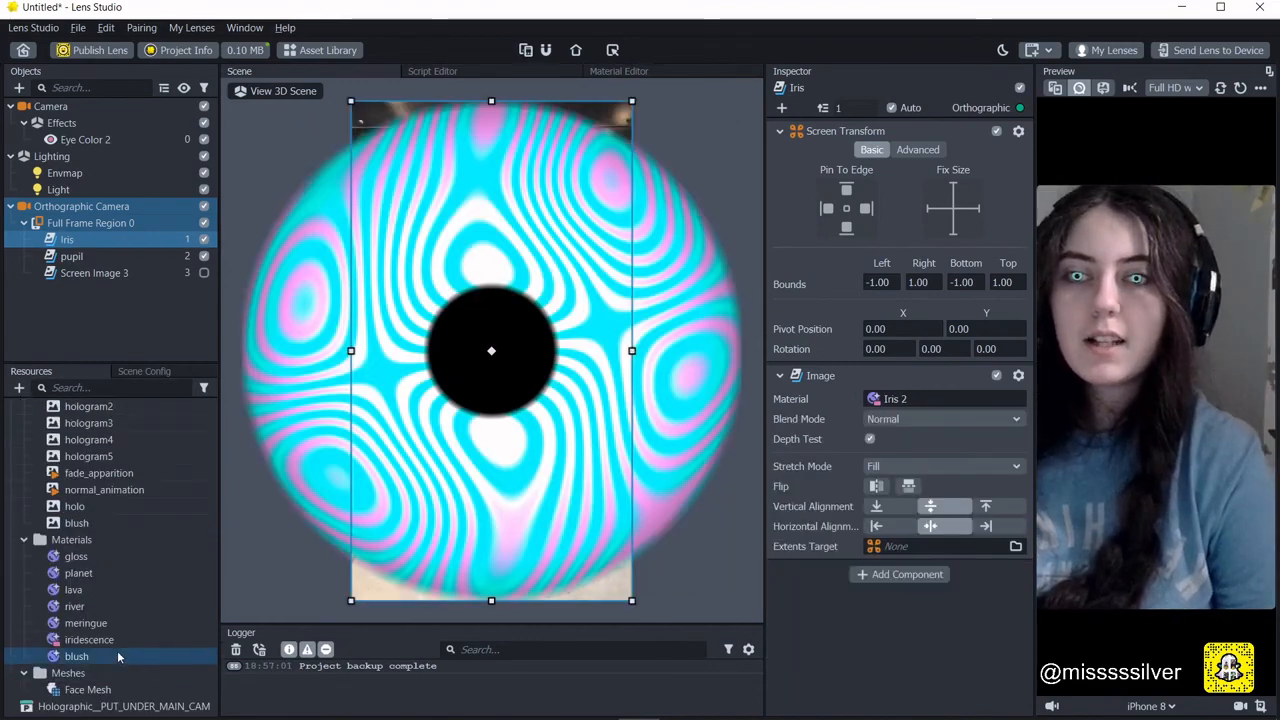
Assign the lava material to the Iris image.
left_click(90, 224)
left_click(89, 238)
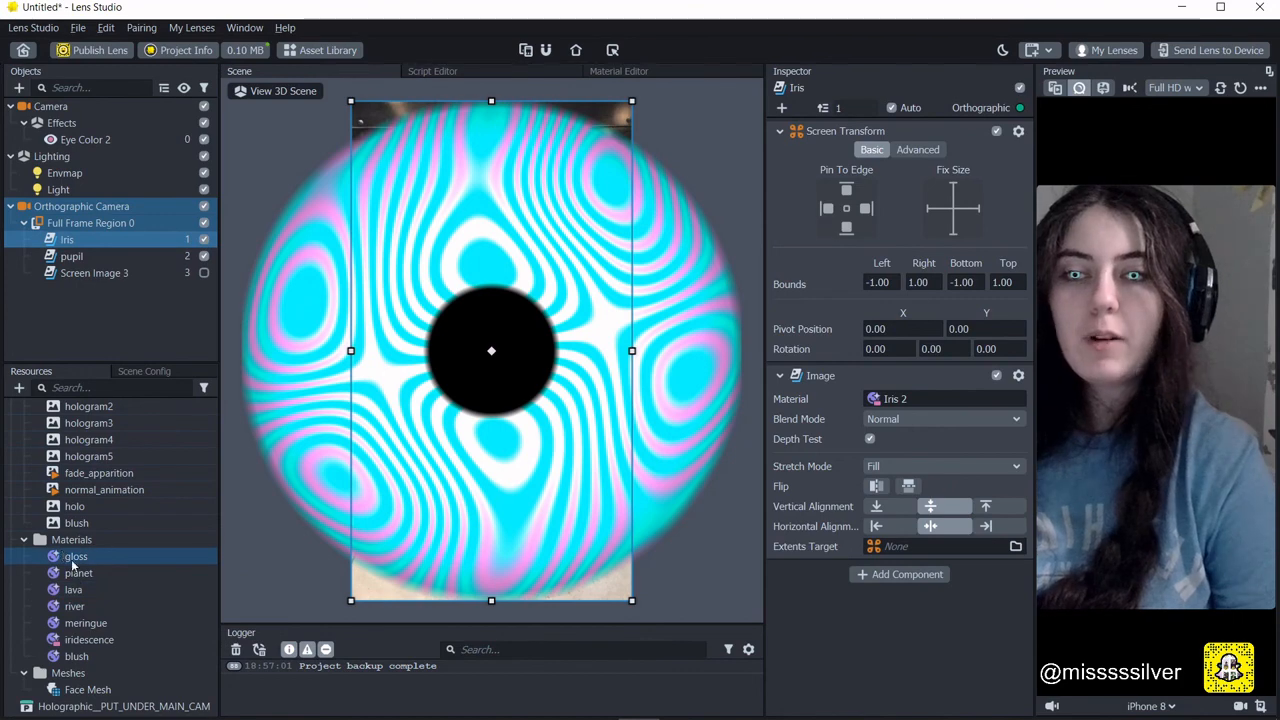
left_click_drag(73, 589, 915, 399)
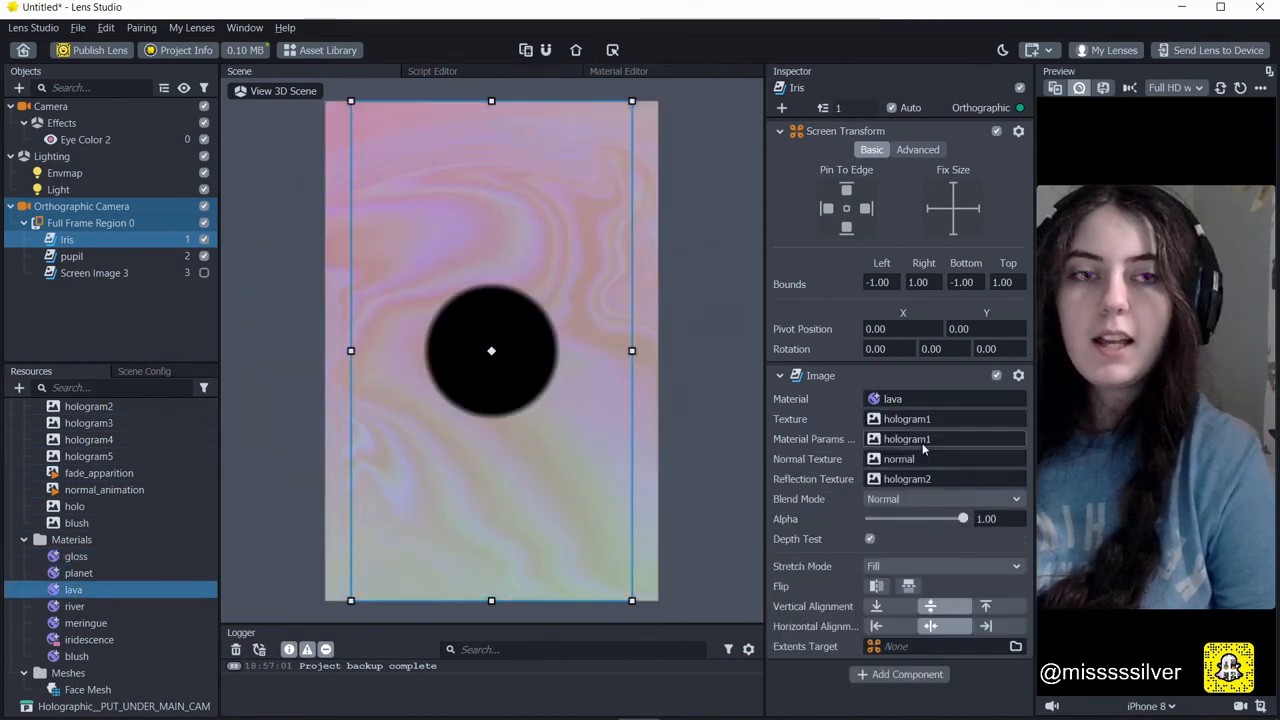
Try the Hard Glow, Hue and Forgray blend modes on the Iris image's lava material.
left_click(905, 499)
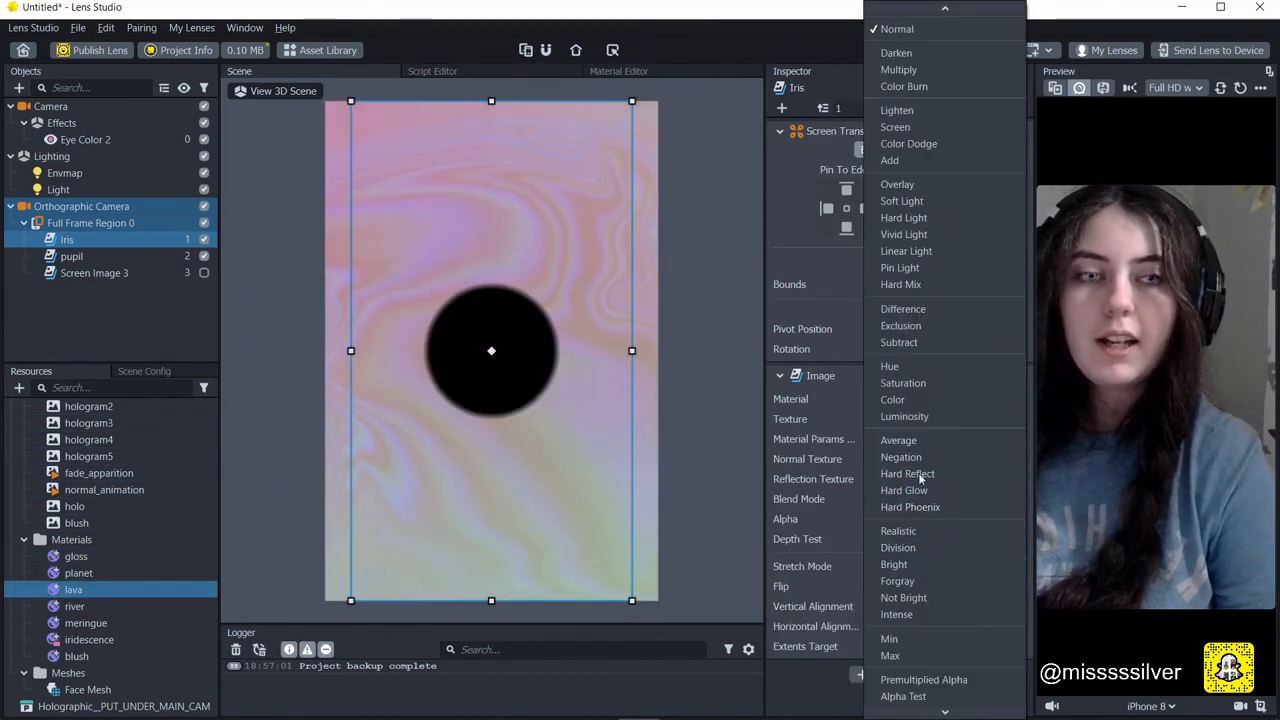
left_click(913, 37)
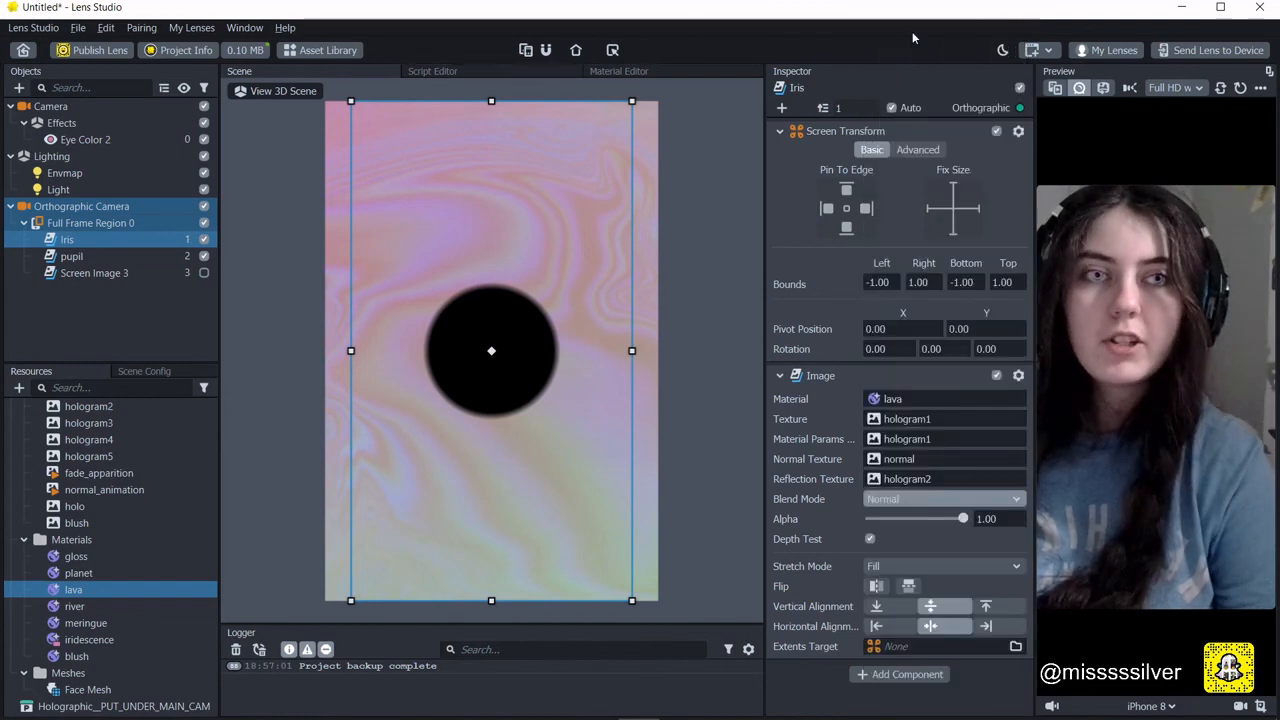
left_click(894, 498)
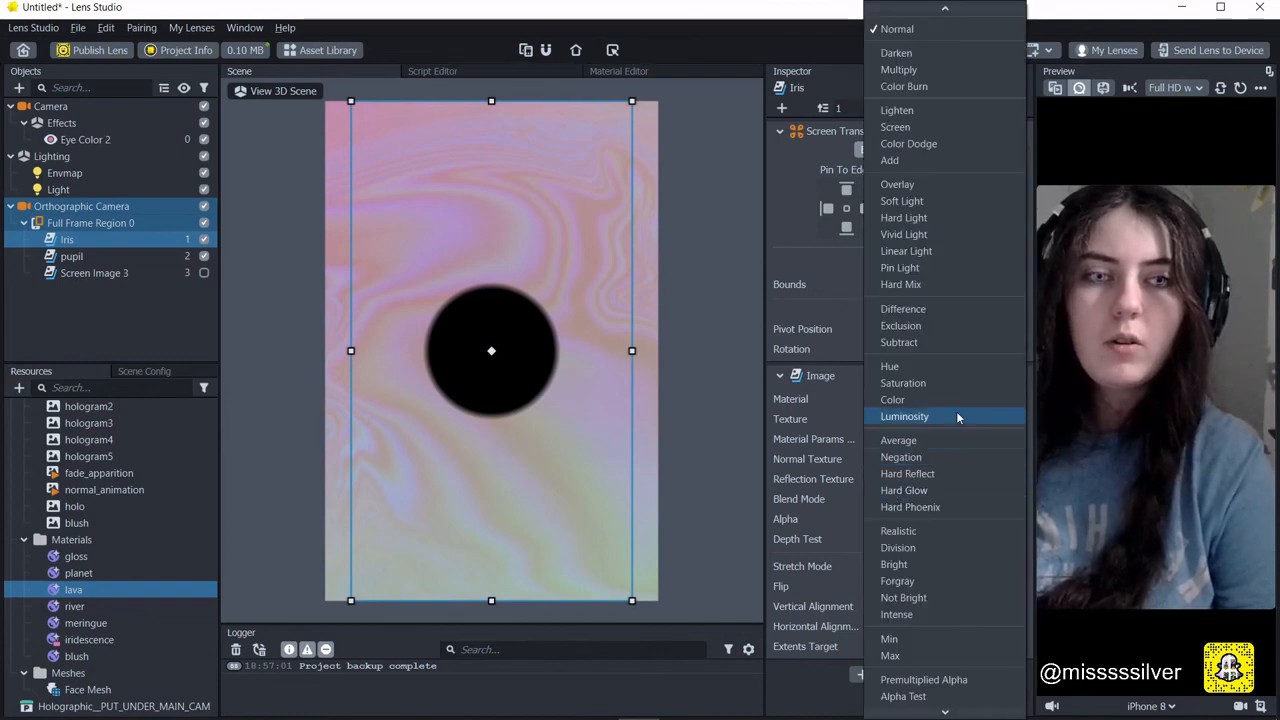
left_click(929, 489)
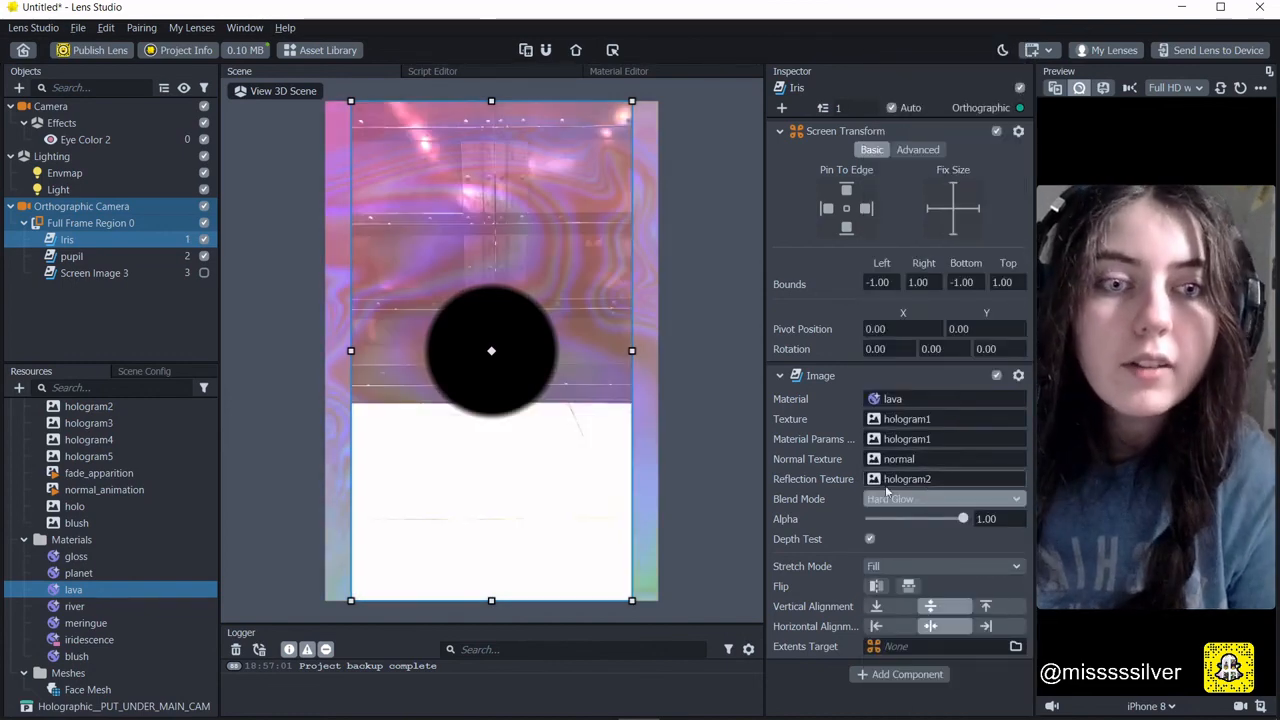
left_click(940, 498)
left_click(922, 337)
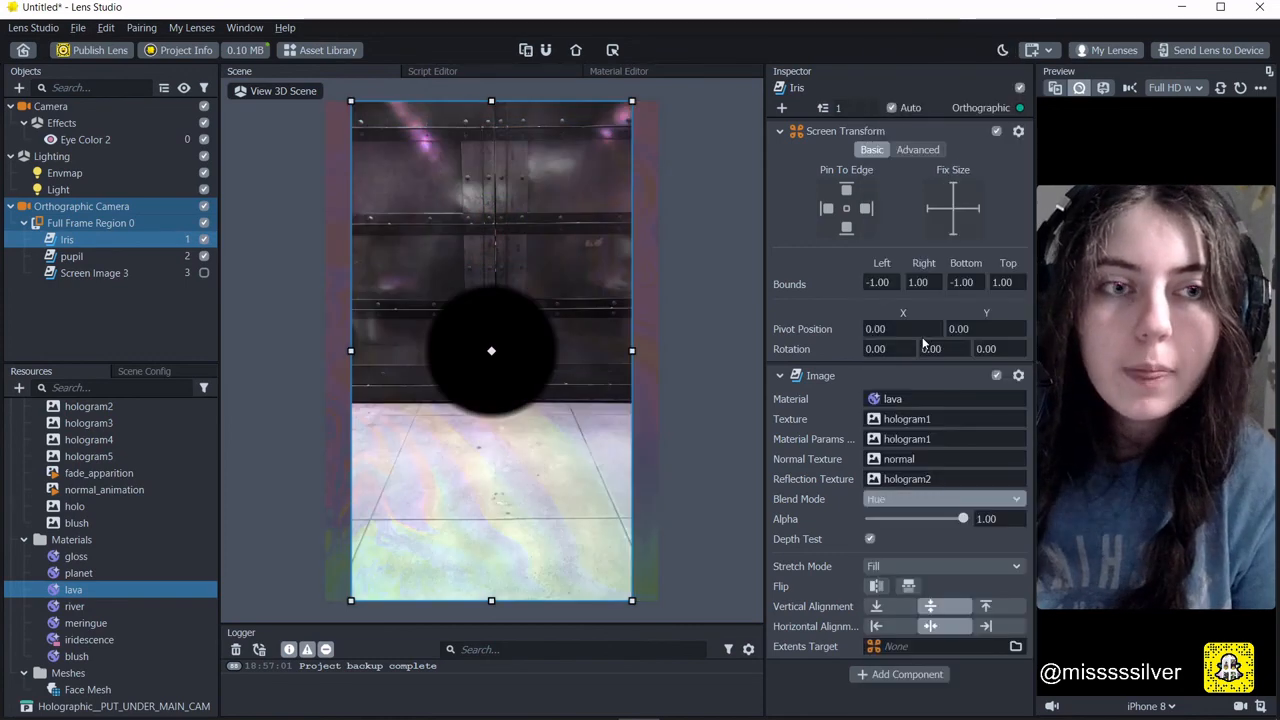
left_click(913, 496)
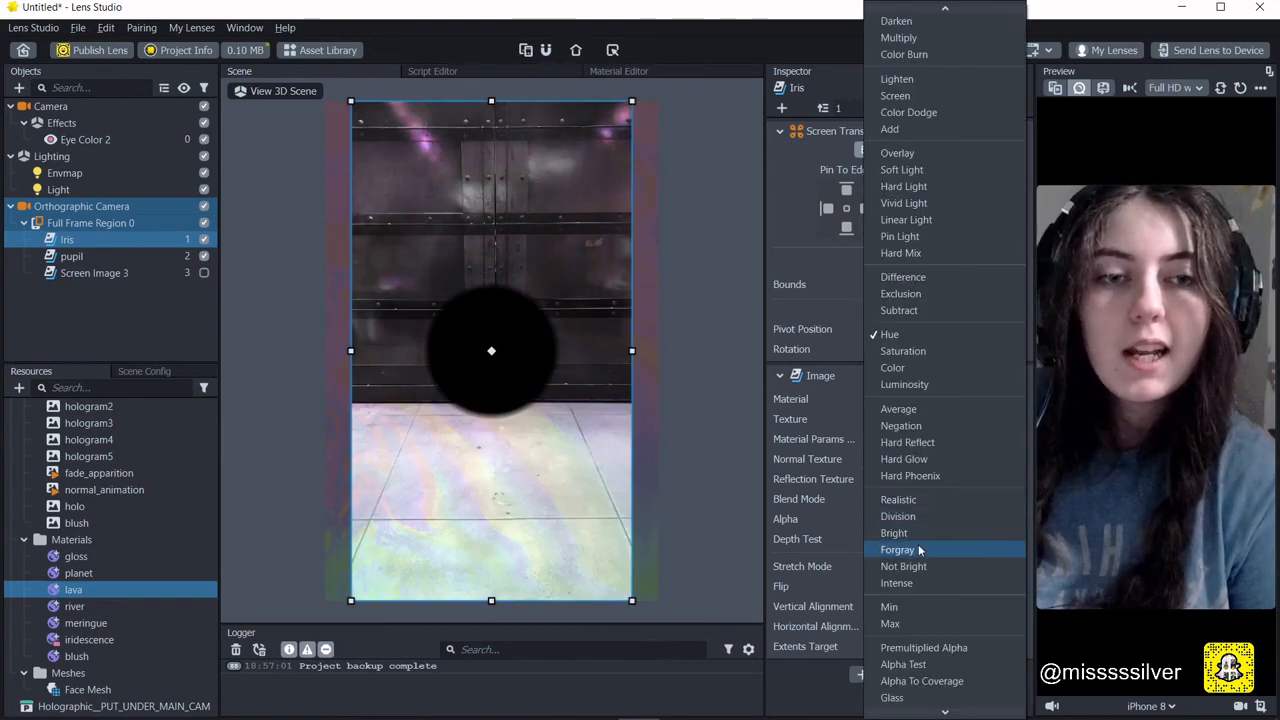
left_click(875, 547)
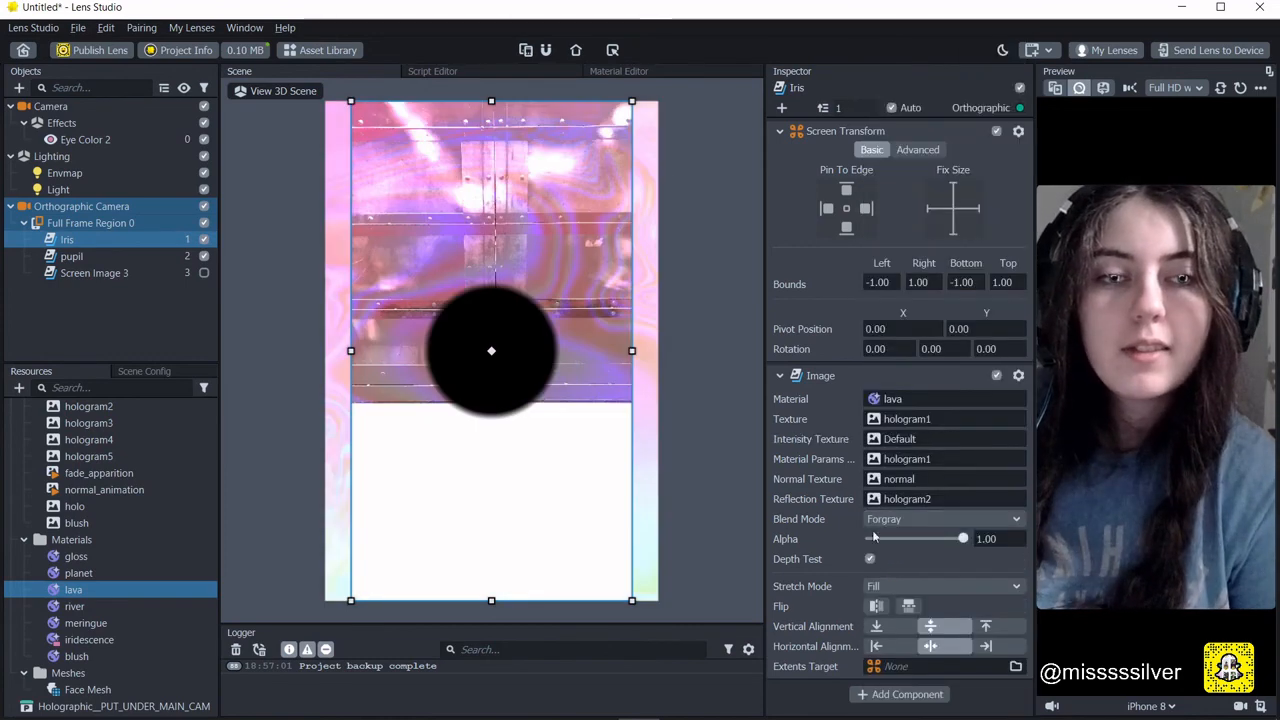
Try the Hard Light blend mode for the lava material, and set it to Overlay.
left_click(958, 519)
scroll(903, 430, "up", 2)
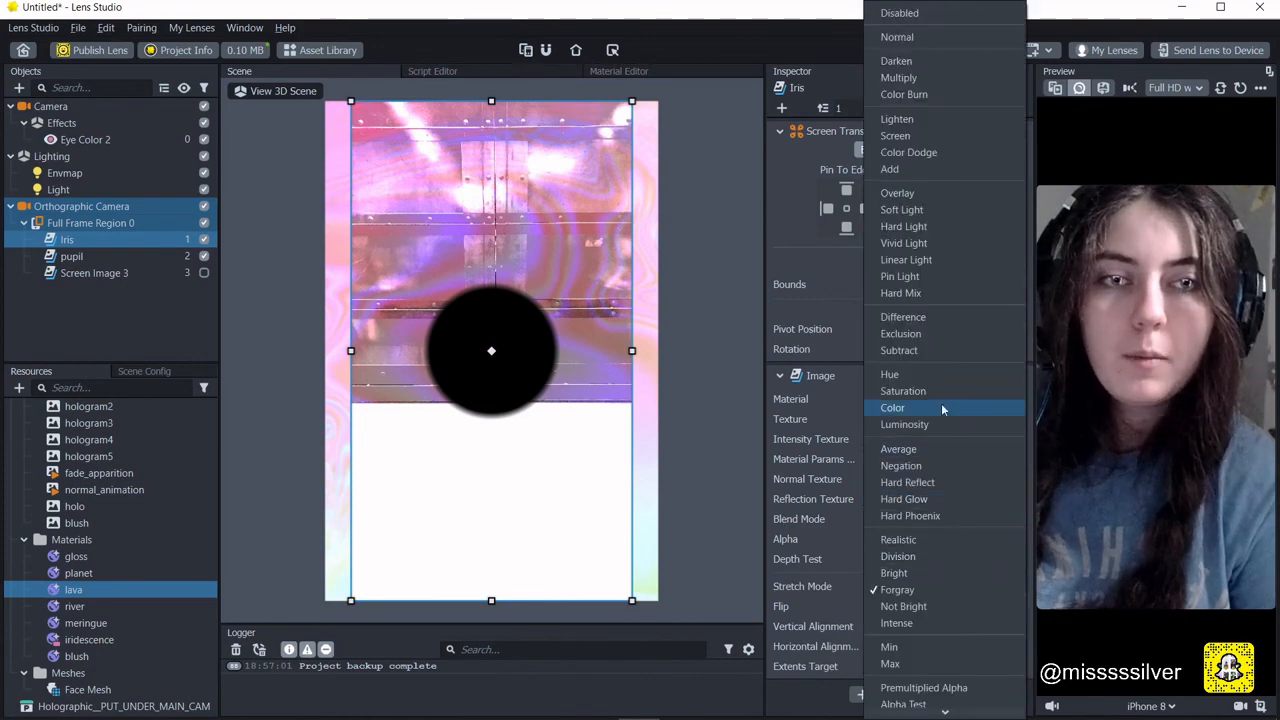
left_click(930, 233)
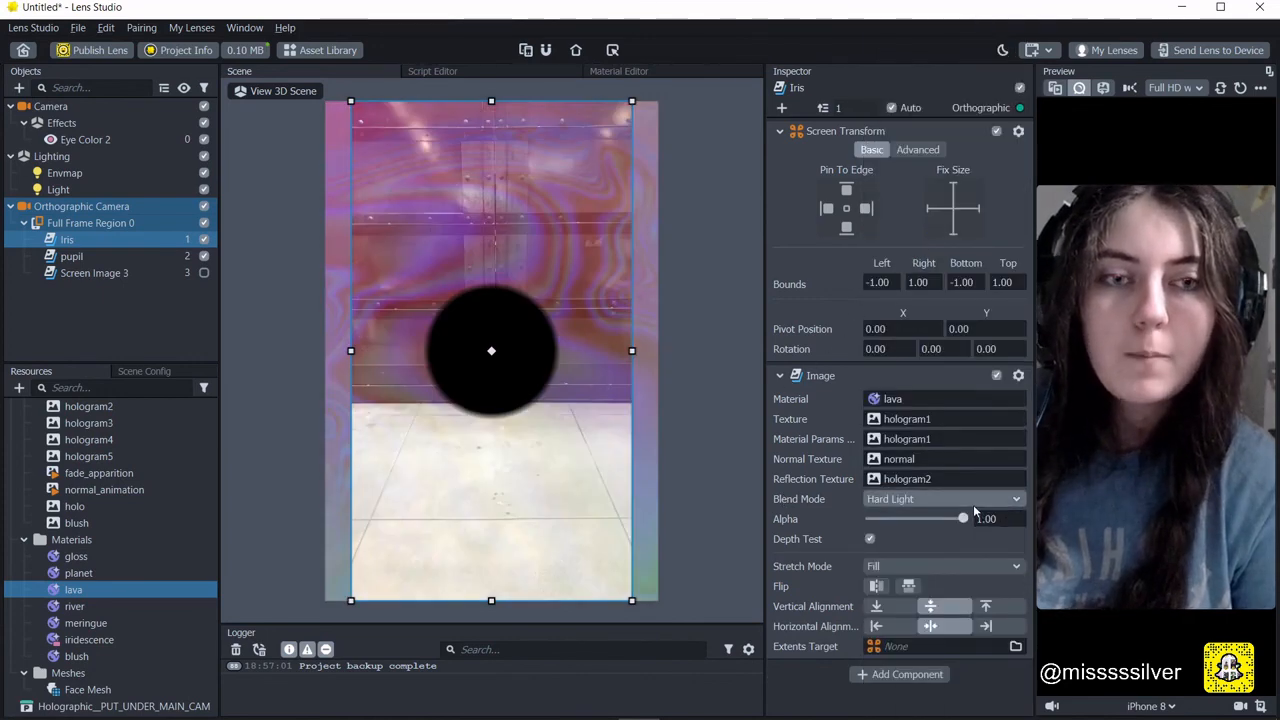
left_click(980, 499)
left_click(927, 193)
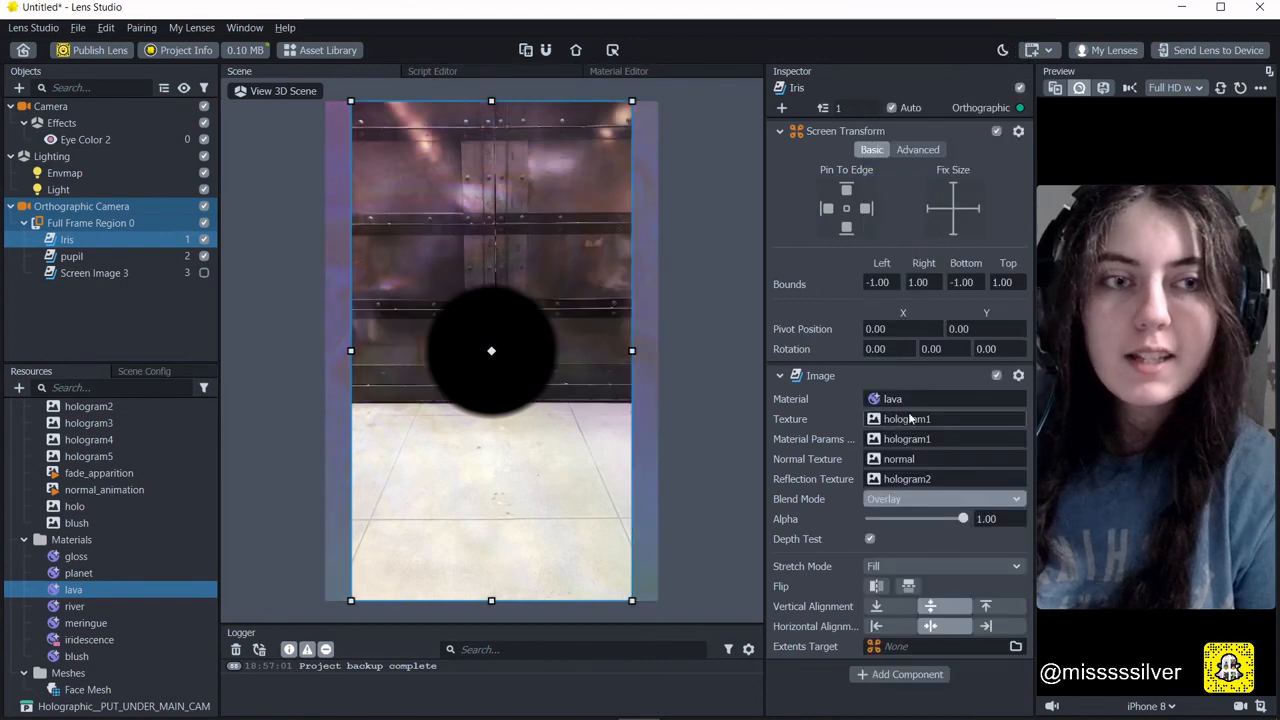
Replace the Iris image's material with planet.
left_click(100, 572)
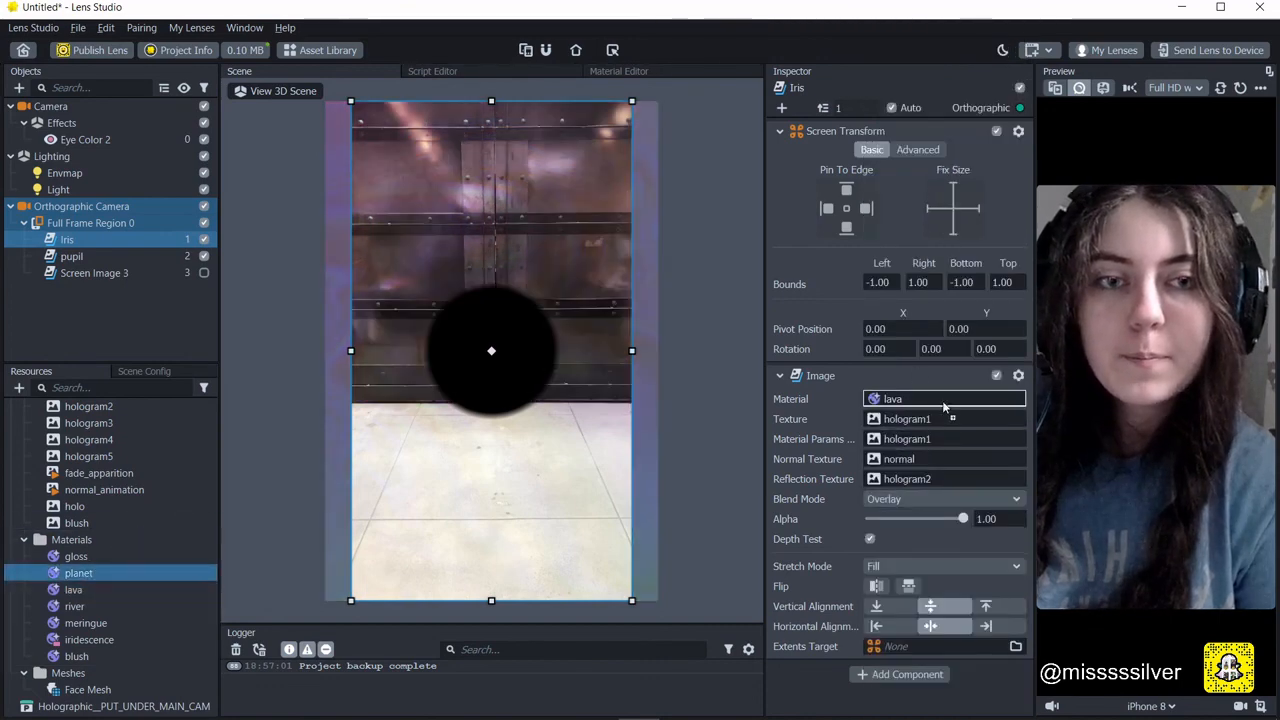
left_click_drag(942, 404, 942, 402)
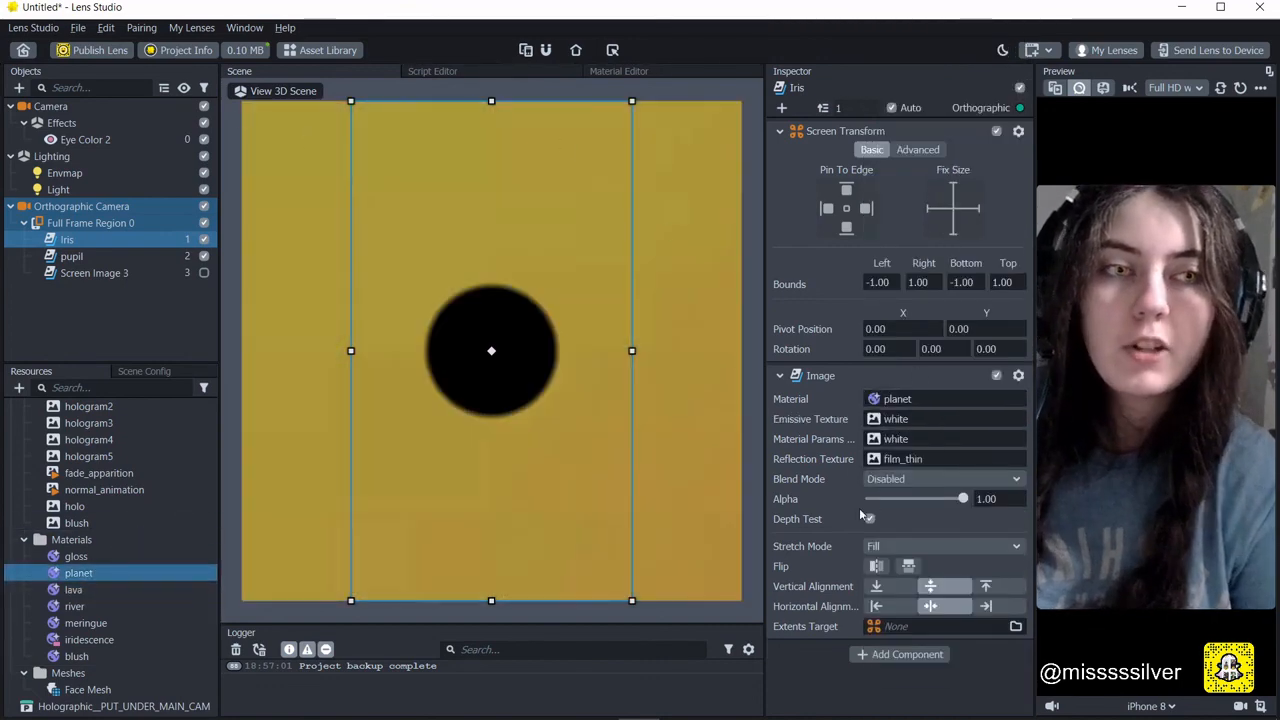
mouse_move(242, 710)
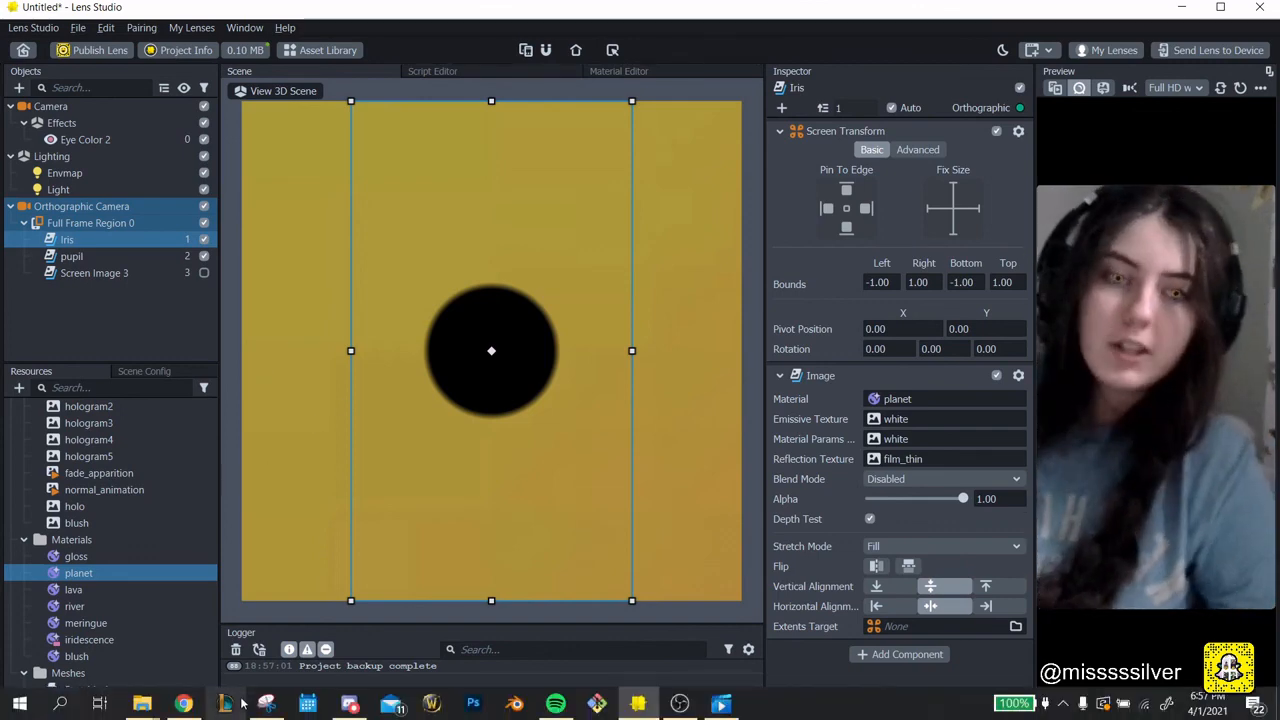